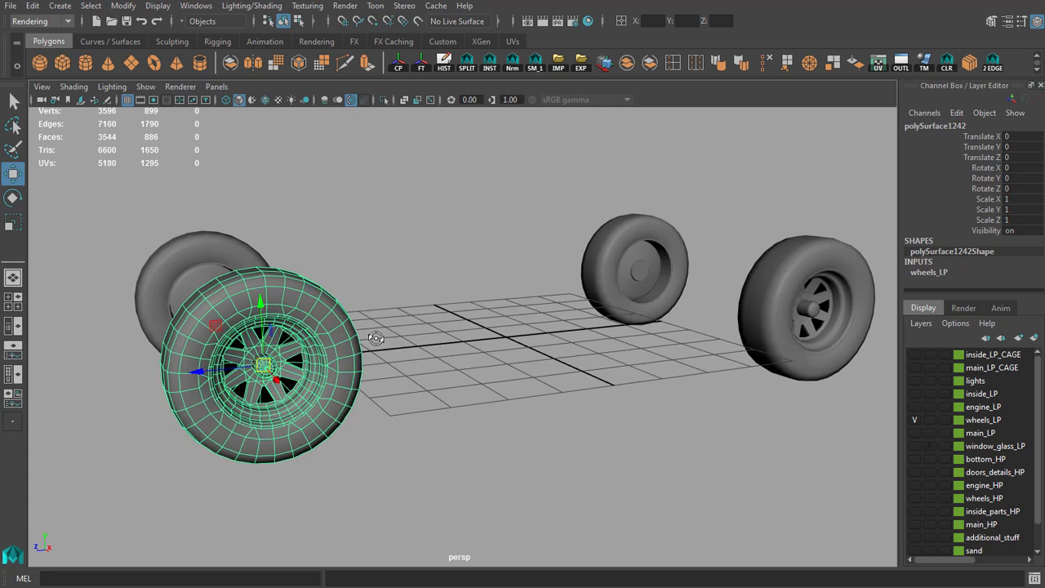
- Snap the selected front wheel to the centre of the grid
drag(513, 304, 295, 426)
drag(374, 406, 390, 403)
scroll(366, 243, up, 2)
scroll(366, 242, down, 4)
scroll(333, 340, up, 3)
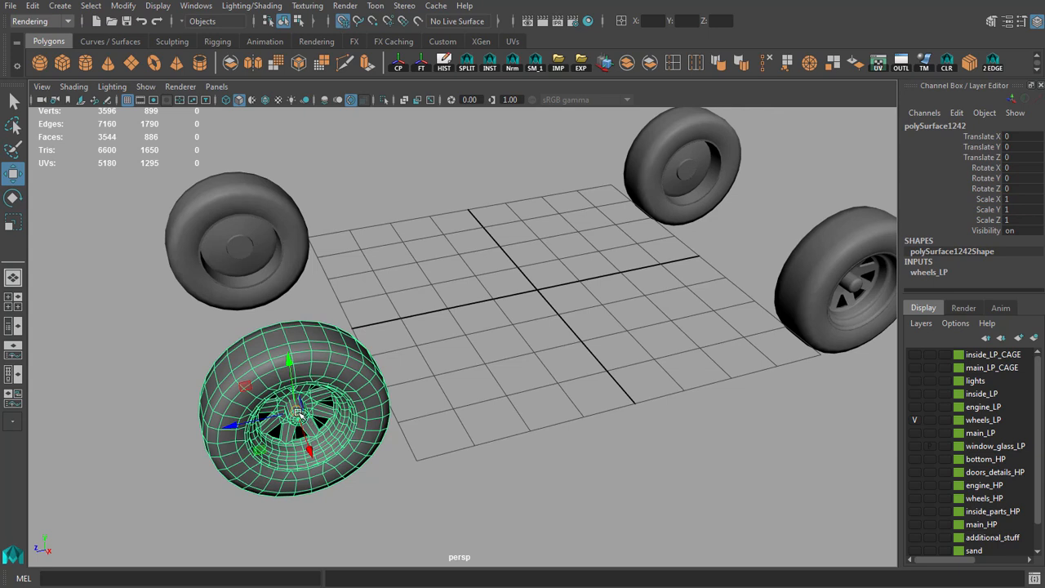
drag(297, 413, 529, 292)
key(f)
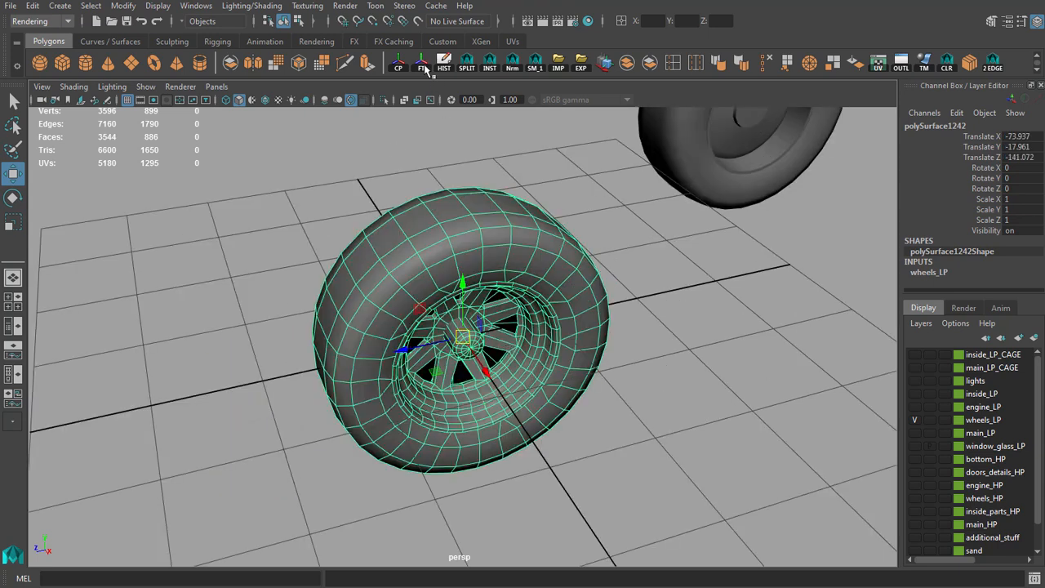
- Try to export the selected wheel as wheel_LP.obj to the vehicle_tut folder on the Desktop in OBJexport format
click(581, 65)
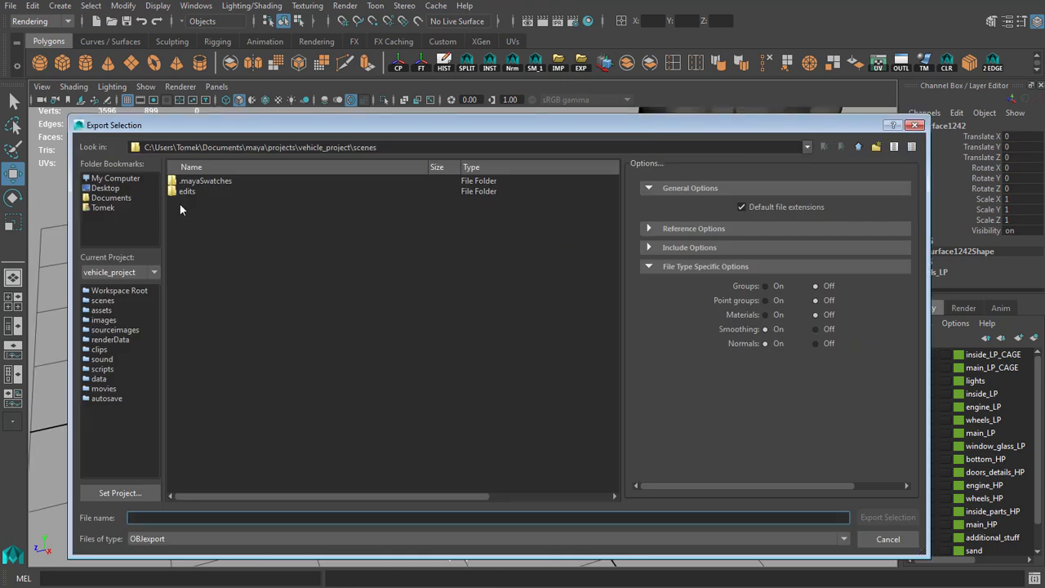
click(105, 189)
double_click(279, 299)
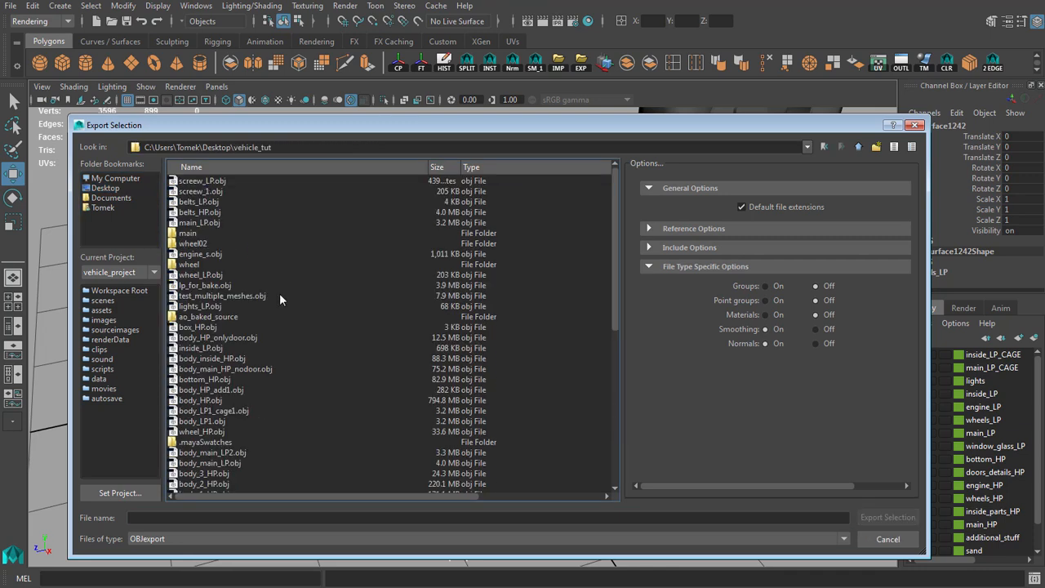
click(182, 517)
text(wheel)
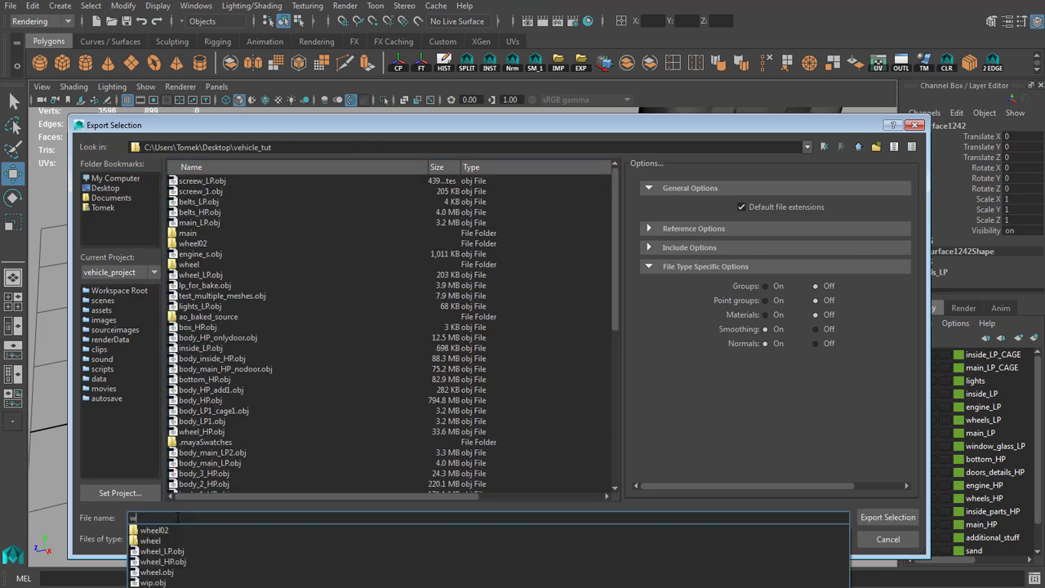
text(_LP)
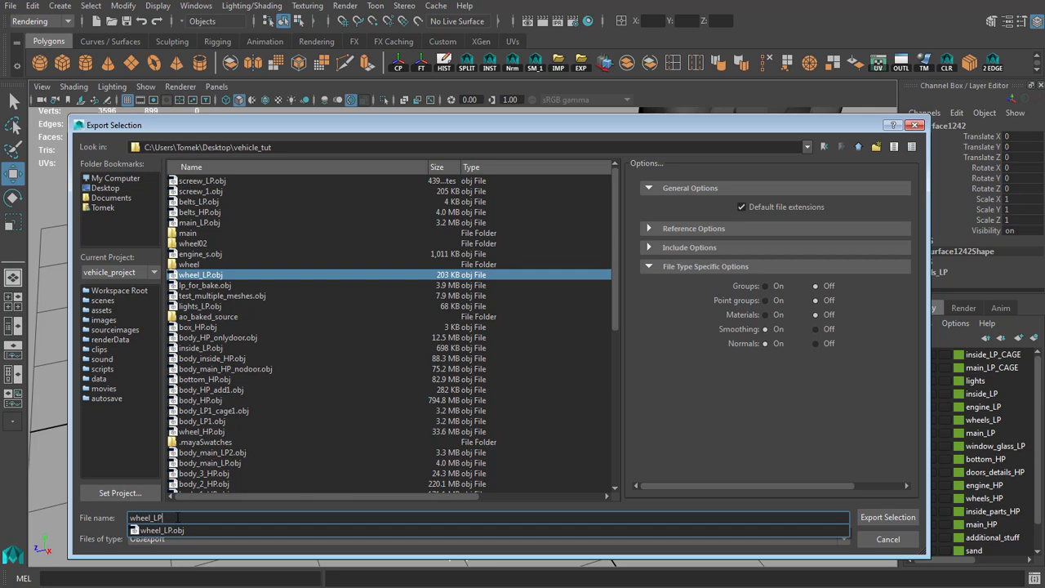
click(209, 277)
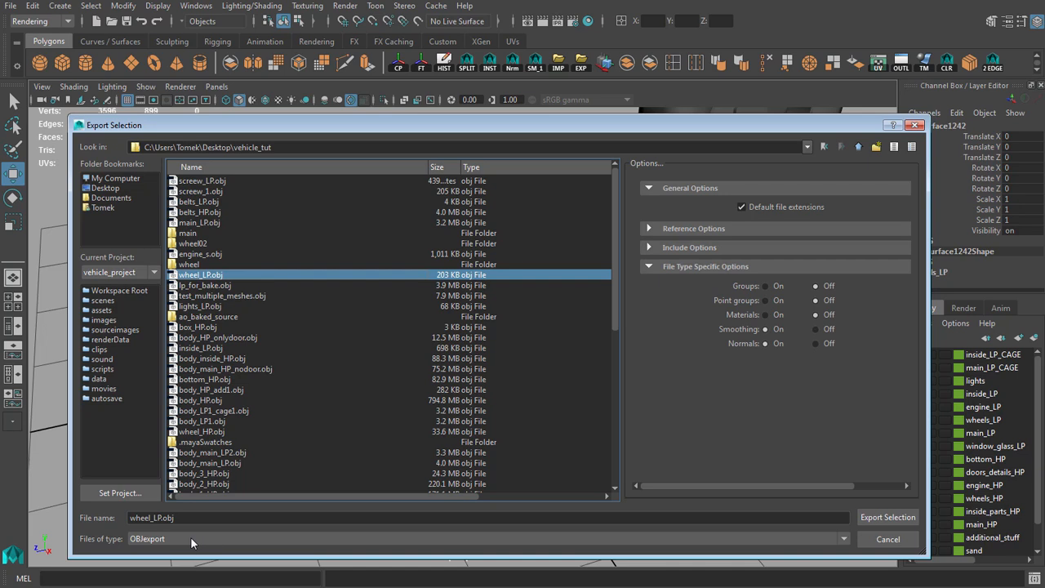
click(903, 544)
- Undo the wheel's move to the grid centre and clear the selection
click(645, 437)
scroll(624, 448, down, 6)
drag(516, 426, 530, 404)
key(ctrl+z)
key(ctrl+z)
key(ctrl+z)
key(ctrl+z)
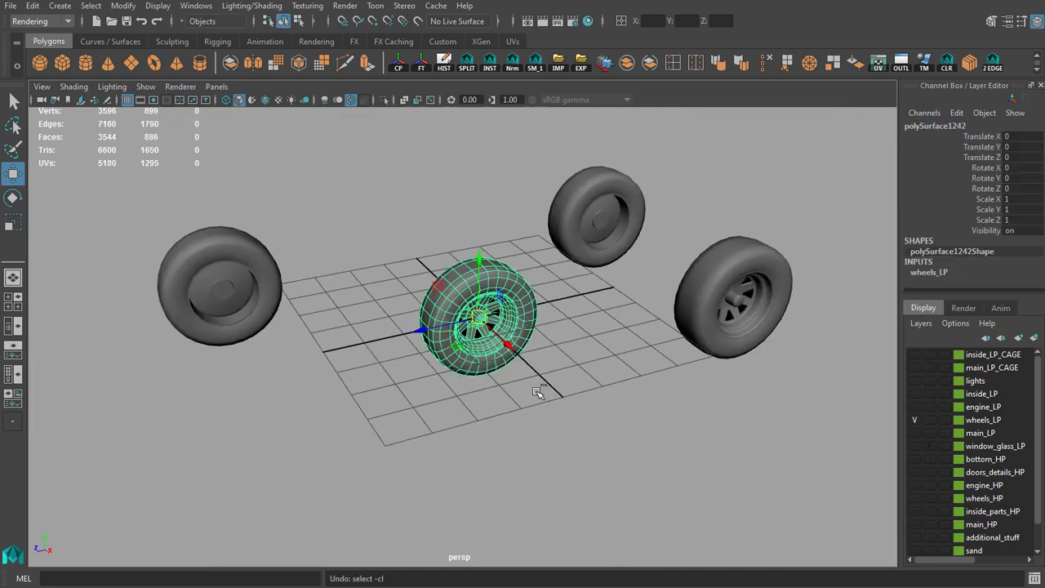
key(ctrl+z)
key(ctrl+z)
click(365, 337)
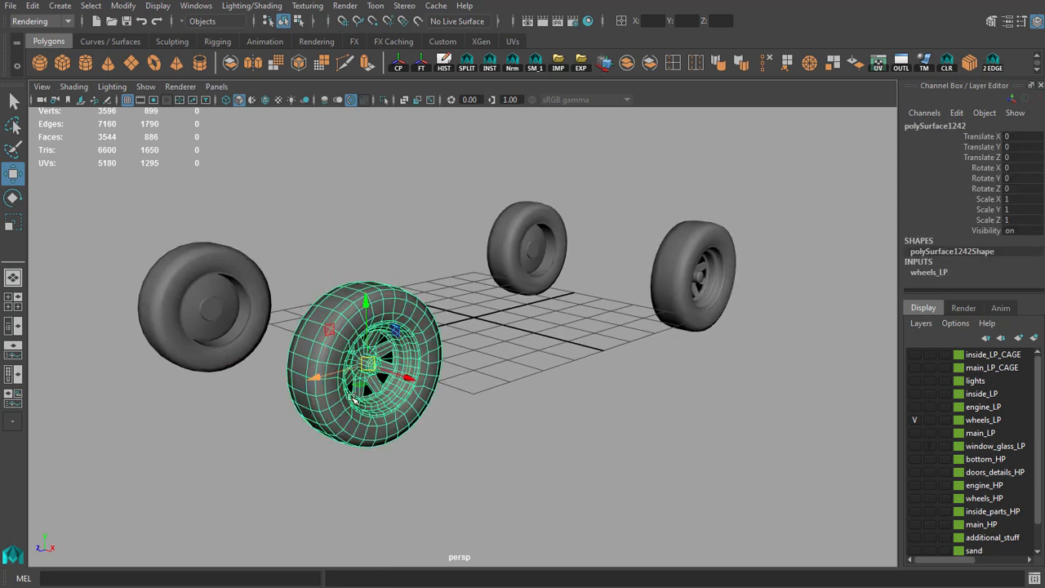
drag(431, 377, 497, 425)
click(486, 394)
- Switch to Photoshop, launch the DDO texturing suite beside it and open the DDO Base Creator
key(alt+Tab)
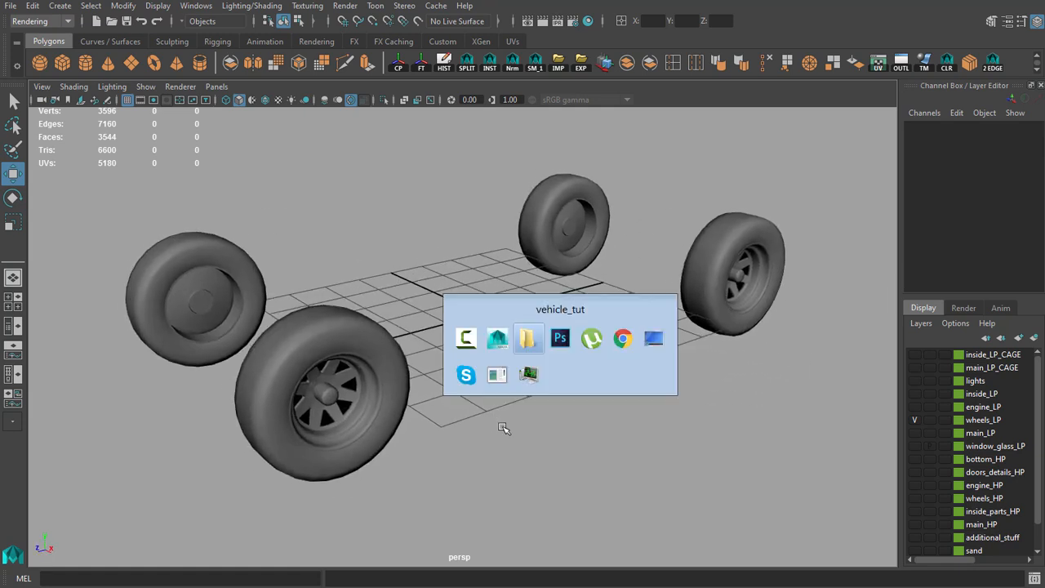
key(super)
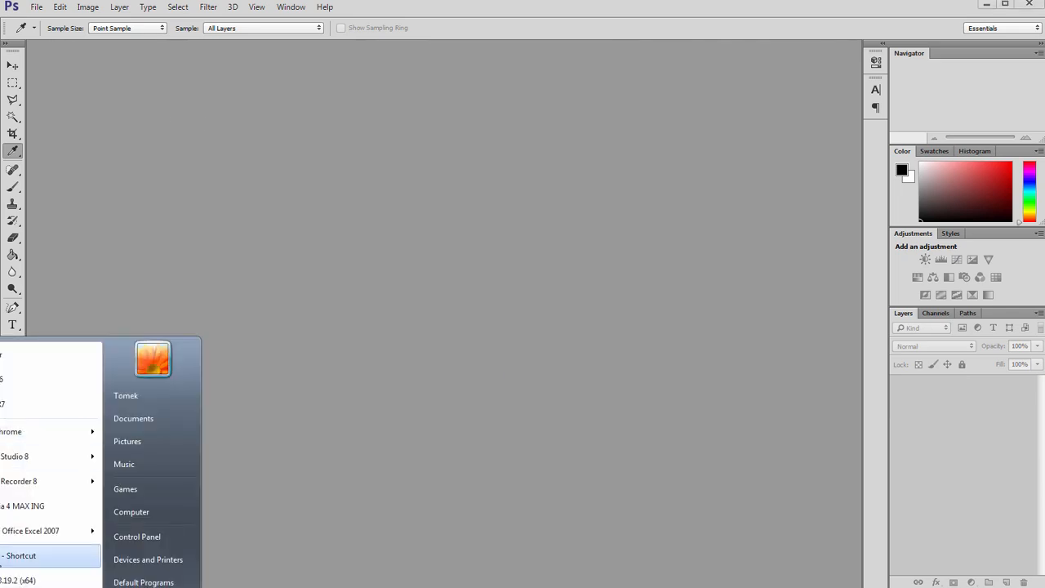
click(44, 557)
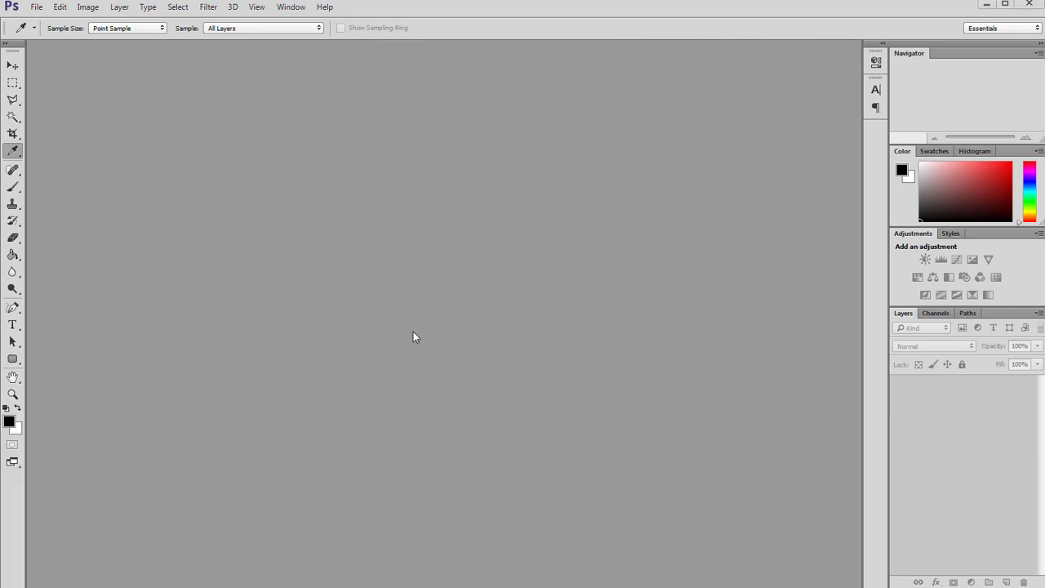
drag(1, 27, 114, 81)
click(66, 62)
- Load wheel_LP.obj from the vehicle_tut folder as the Base Creator's mesh input
click(41, 113)
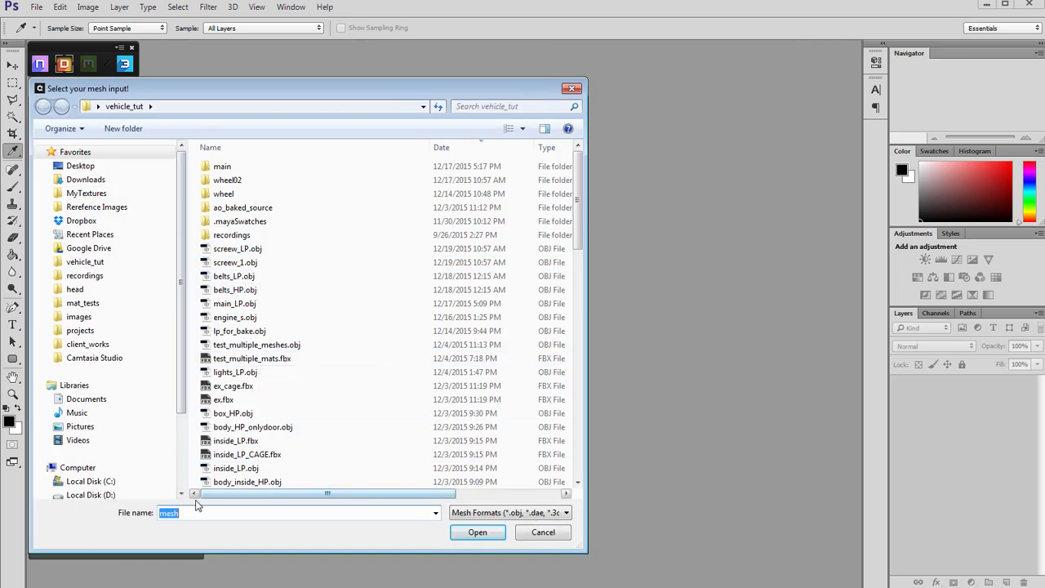
text(wheel_L)
key(Down)
key(Return)
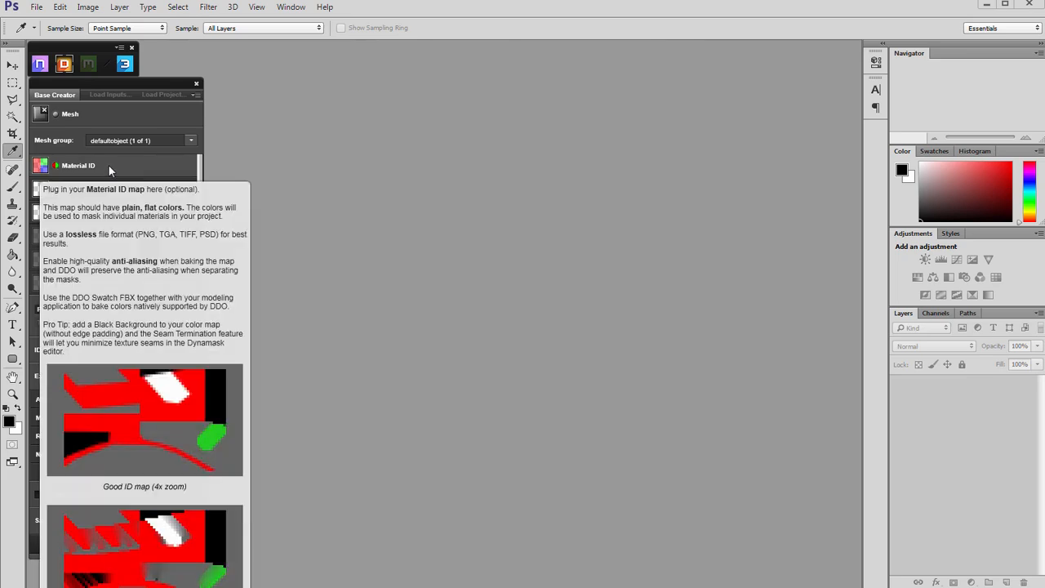
- Load the wheel_IDs map from the vehicle_tut folder as the Material ID input
click(108, 169)
click(222, 515)
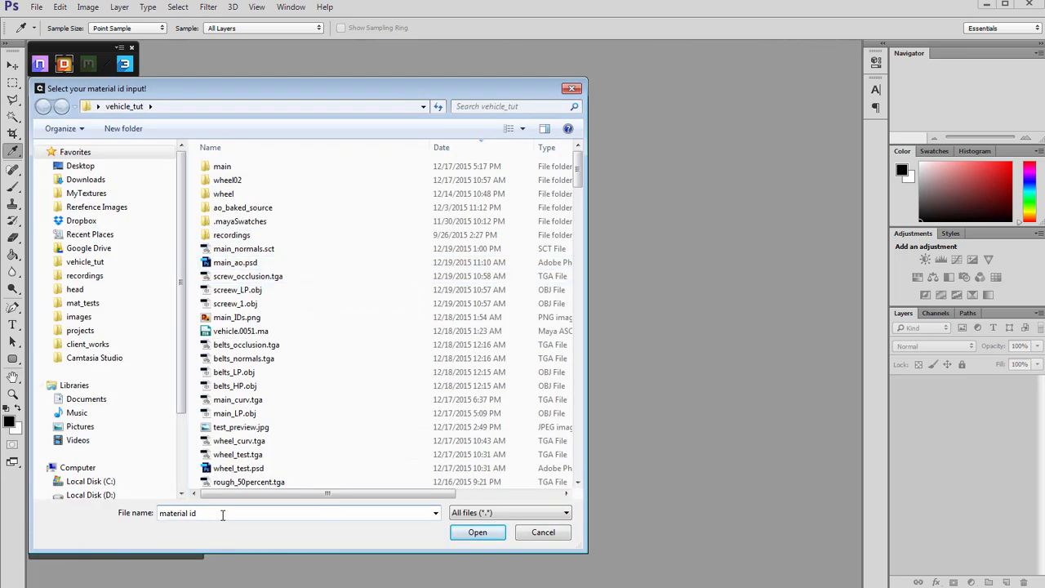
key(ctrl+a)
text(wheel_I)
key(Down)
key(Down)
key(Down)
key(Return)
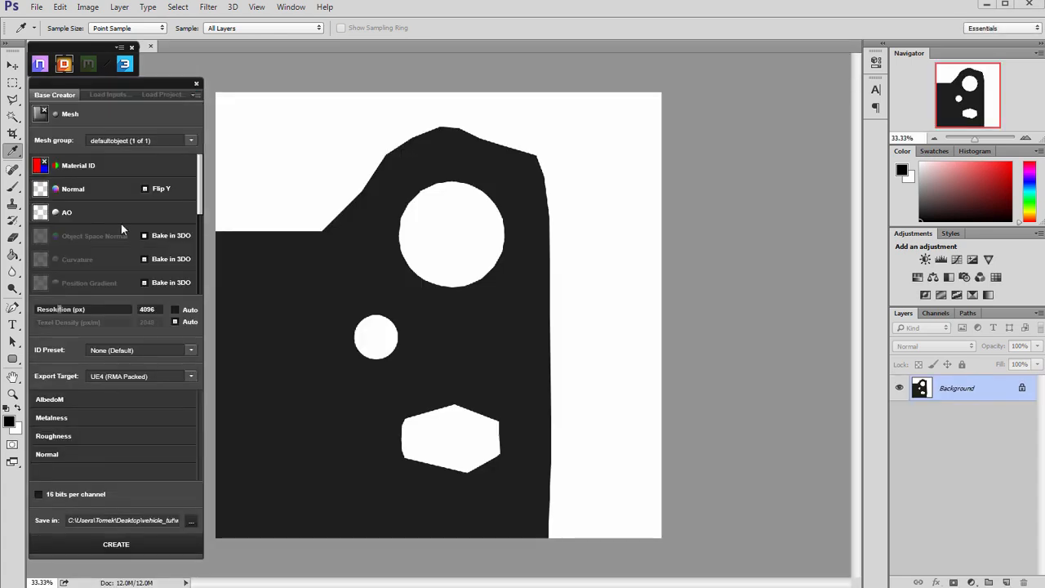
- Load wheel_normals.tga as the Normal input
click(100, 193)
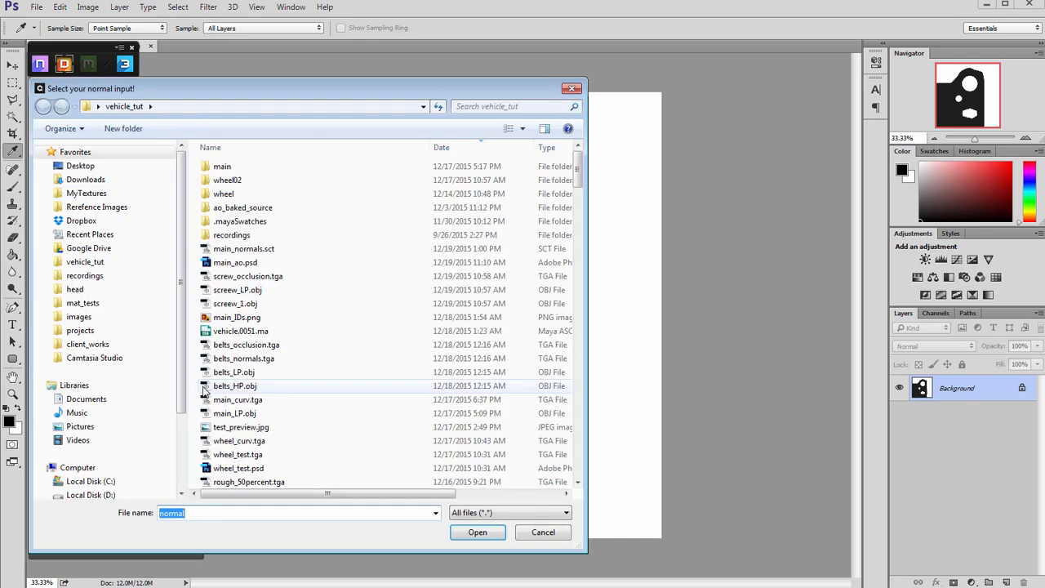
text(wheel_normals)
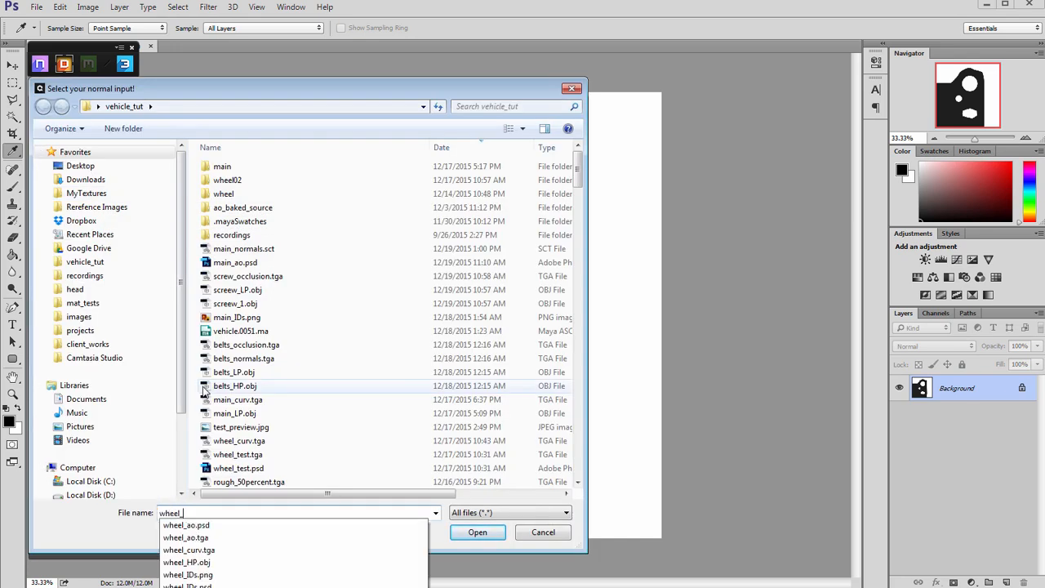
key(Down)
key(Down)
key(Return)
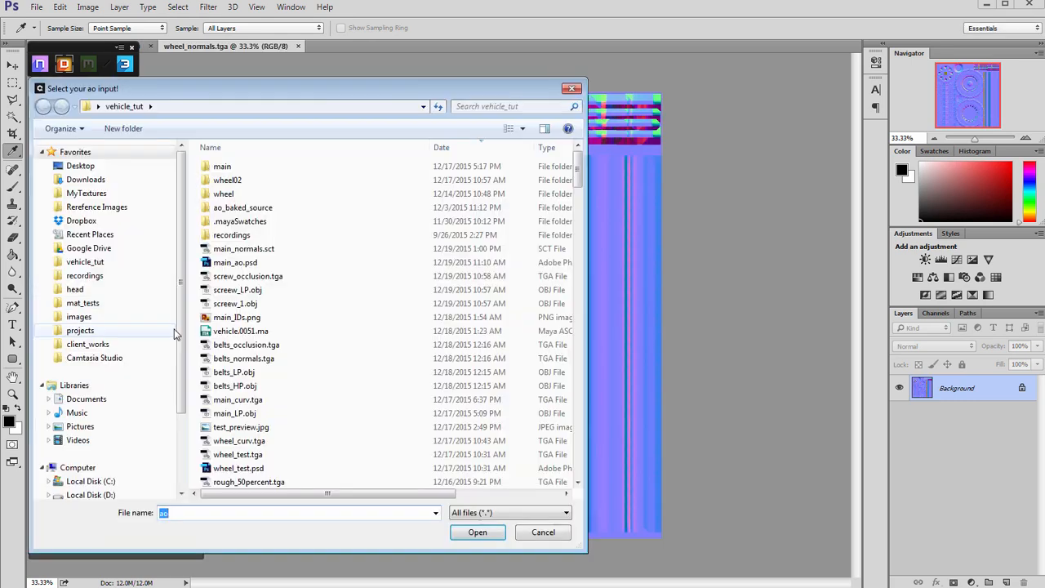
- Load wheel_ao.tga as the AO input
text(wheel_ao)
key(Down)
key(Return)
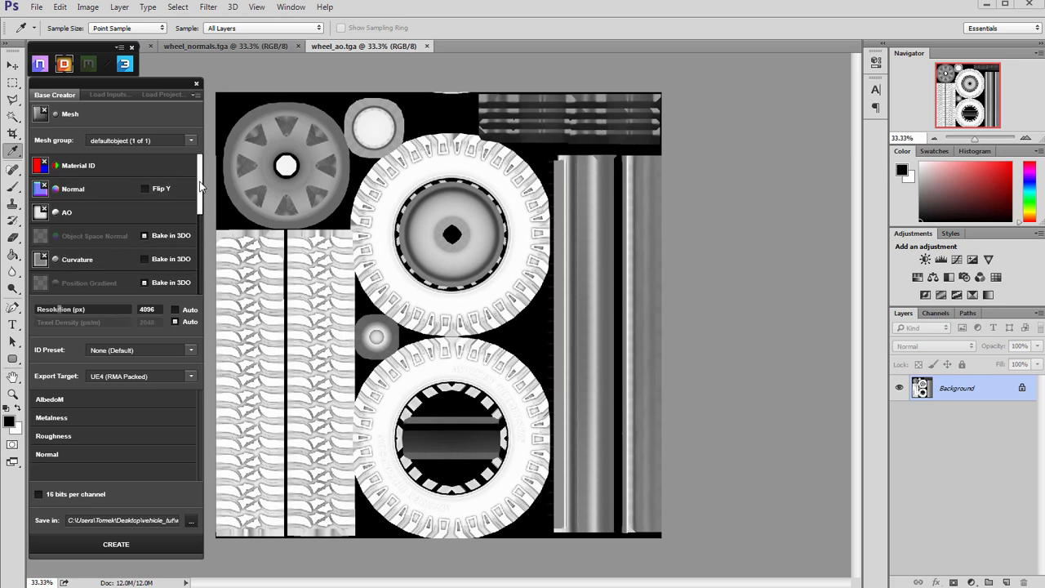
- Enable Bake in 3DO for the Curvature map in place of the loaded file
scroll(79, 221, down, 1)
mouse_move(79, 214)
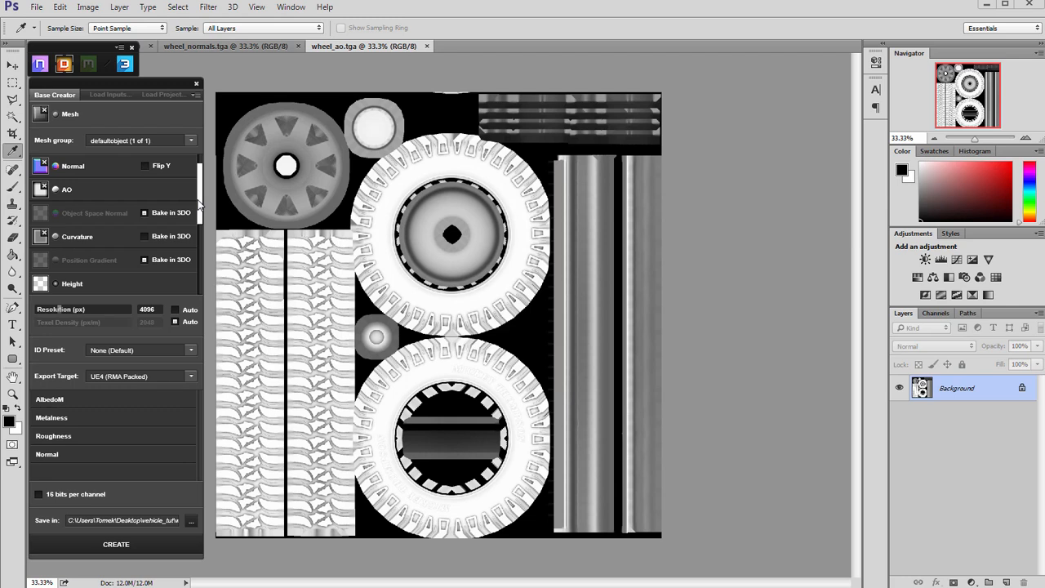
scroll(165, 227, down, 1)
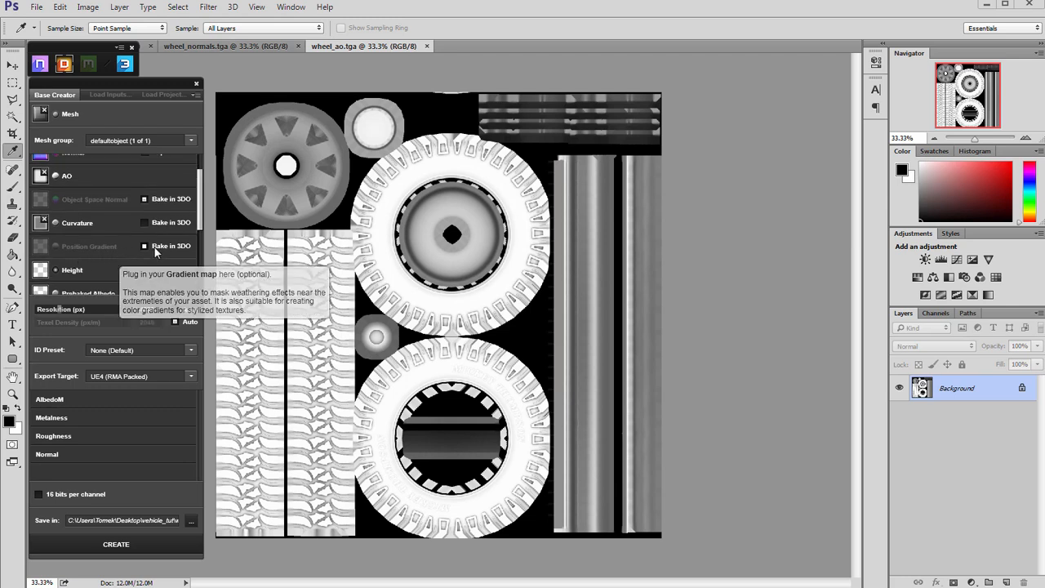
scroll(199, 229, up, 1)
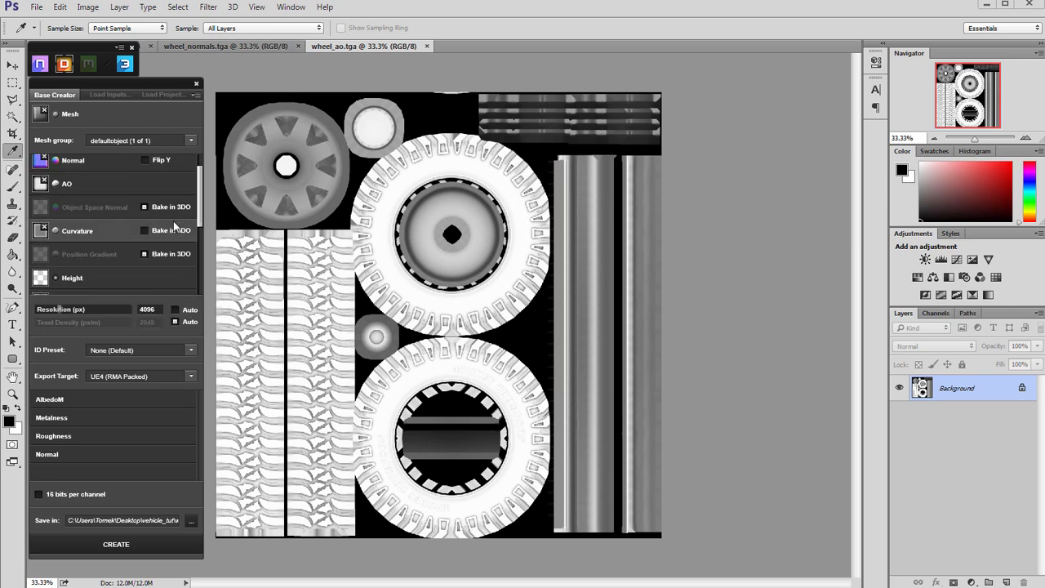
click(145, 230)
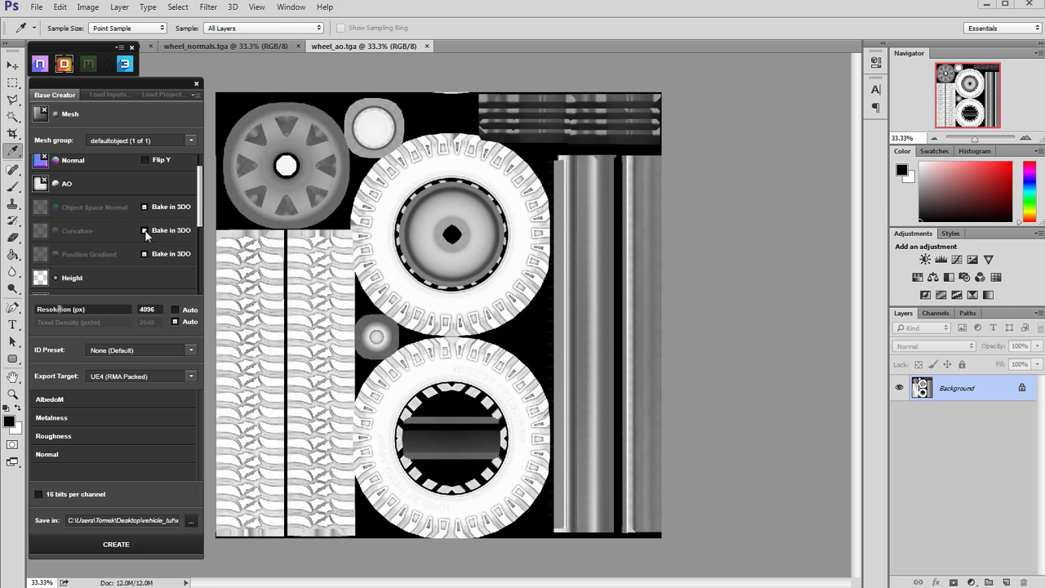
- Set the project resolution to 2048 px and keep UE4 (RMA Packed) as the export target
drag(201, 203, 186, 275)
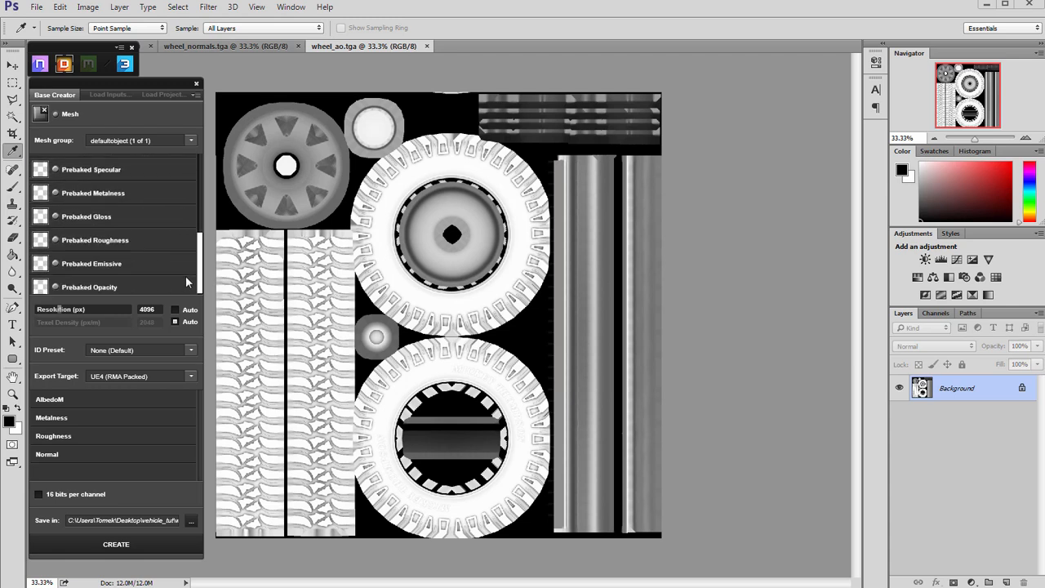
drag(57, 307, 47, 308)
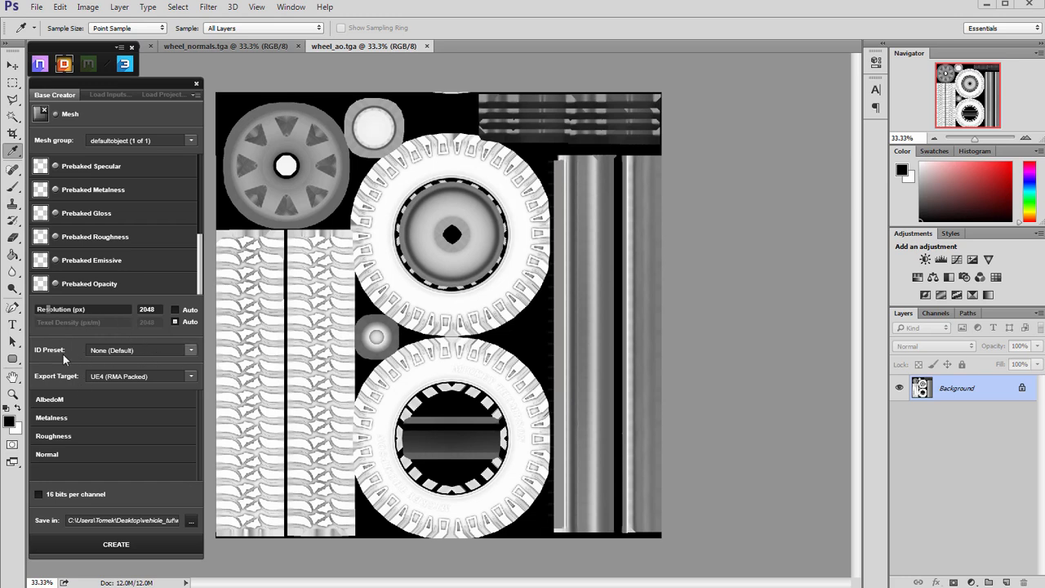
click(189, 350)
click(190, 352)
click(190, 378)
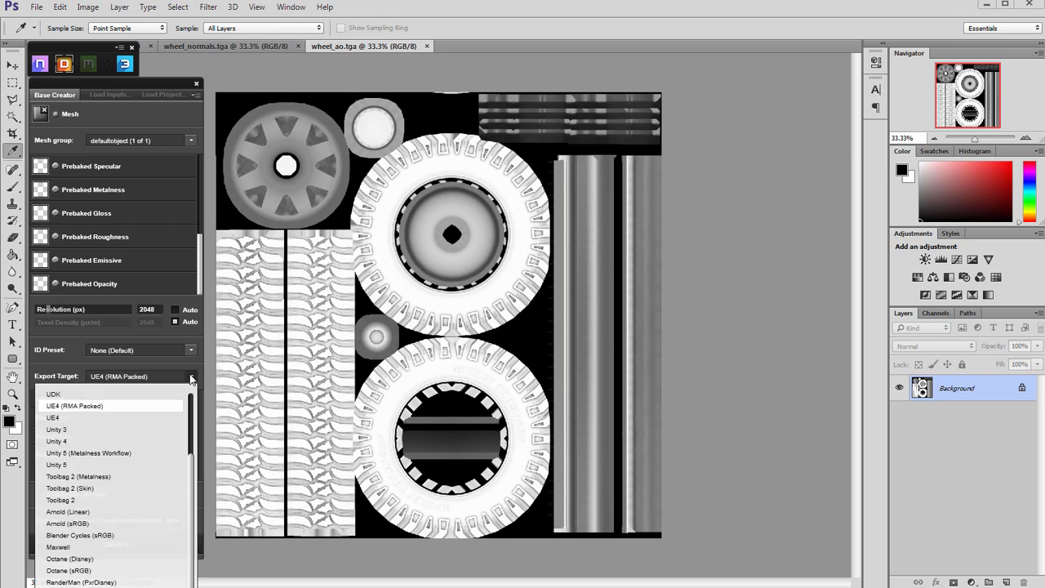
click(81, 408)
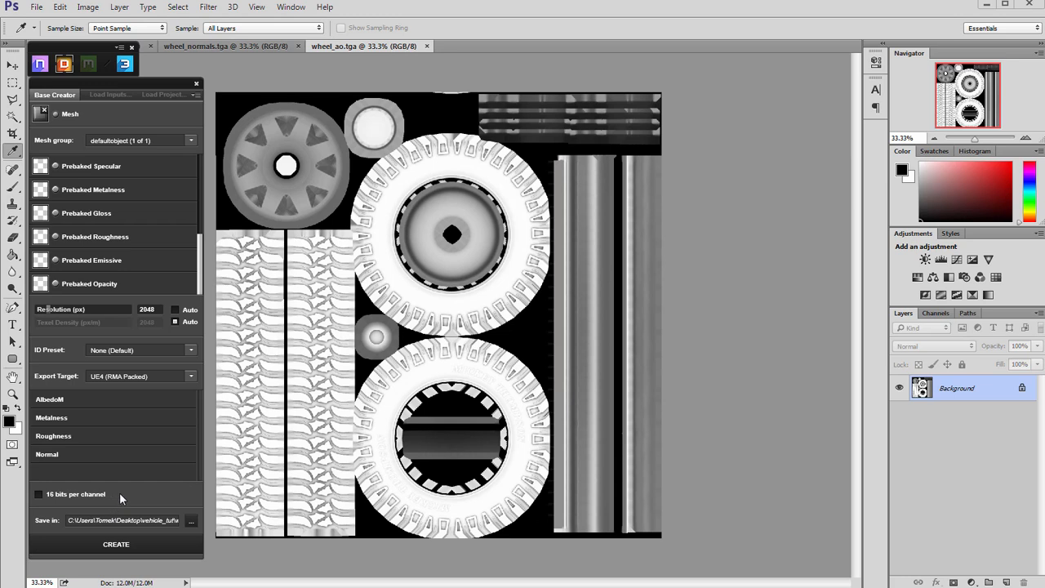
- Create the DDO project with vehicle_tut\wheel03 as its save folder and dismiss the completion notice
drag(85, 520, 186, 520)
click(191, 522)
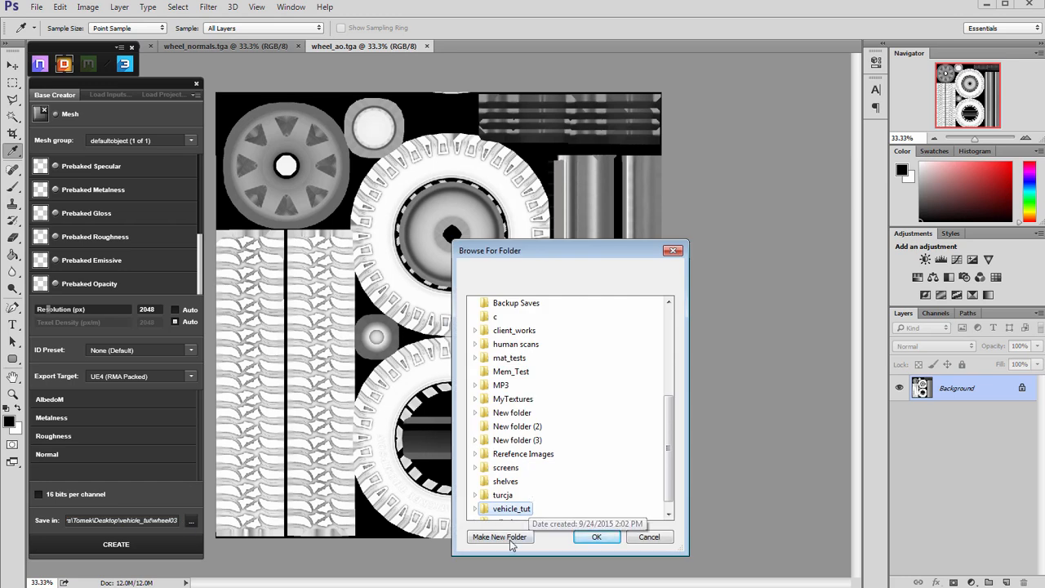
click(633, 539)
click(143, 521)
scroll(115, 223, up, 5)
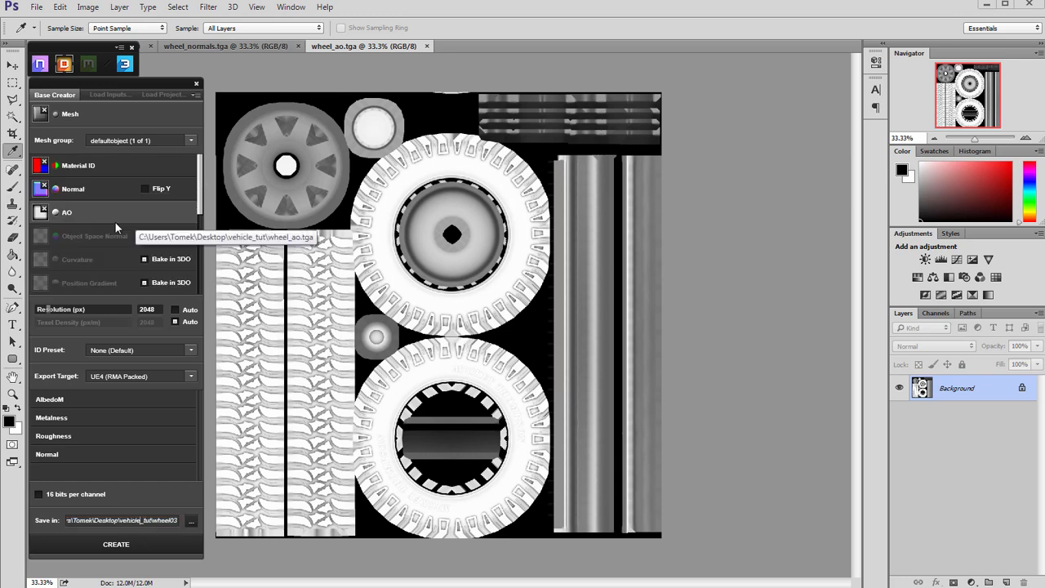
click(125, 547)
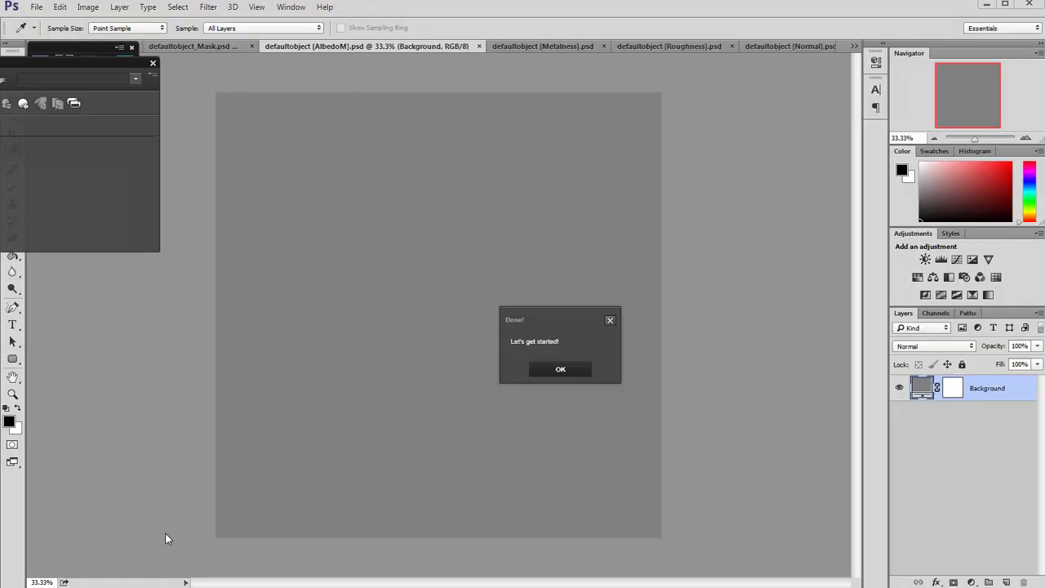
click(550, 372)
- Arrange the DDO layer window below the suite toolbar and make the window taller
drag(71, 62, 136, 92)
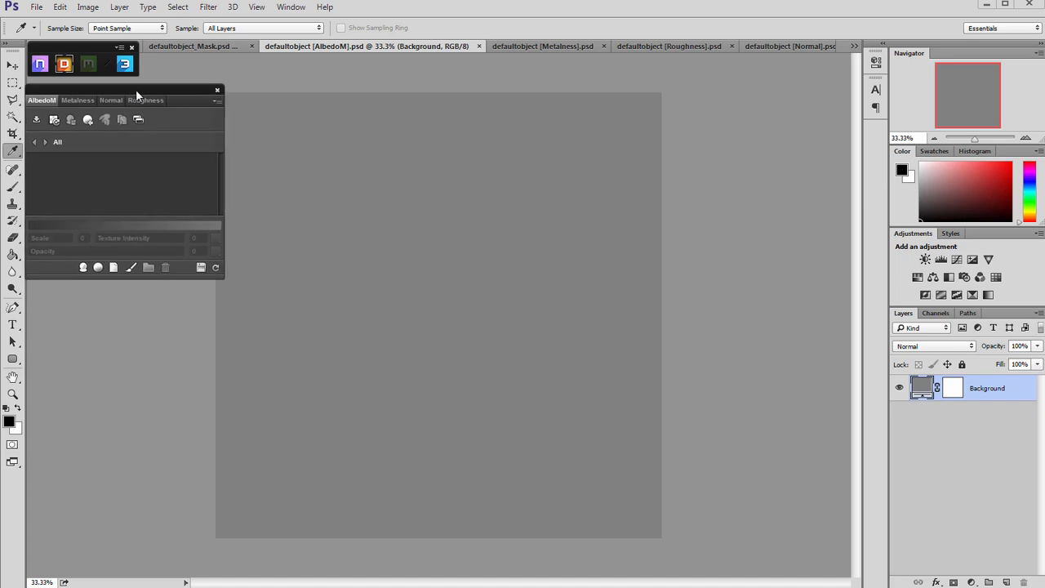
drag(222, 282, 197, 365)
drag(81, 52, 80, 64)
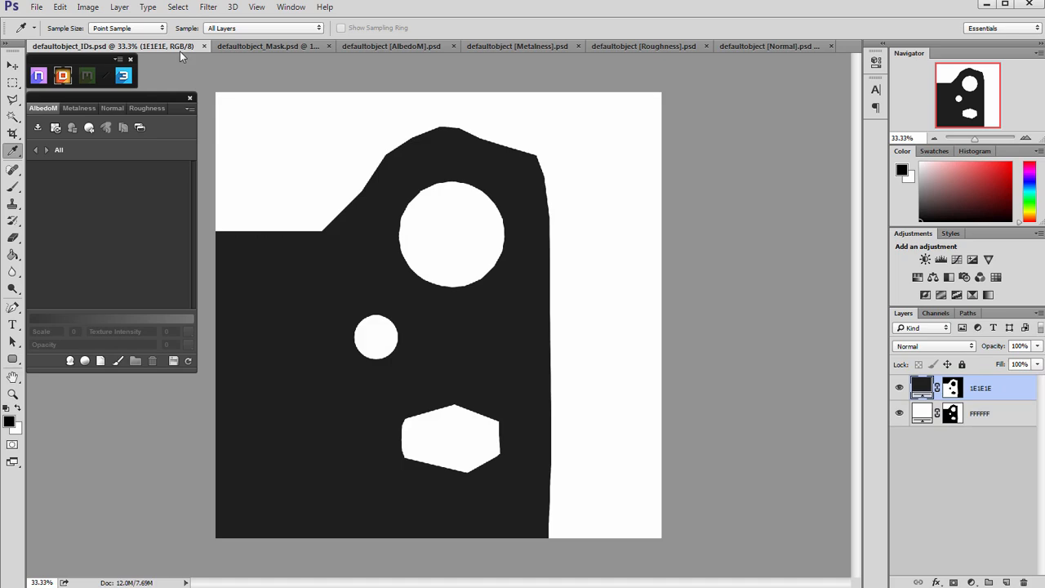
- Look through the project's Mask, AlbedoM, Metalness, Roughness and Normal documents, ending on the Normal document
click(236, 46)
click(428, 49)
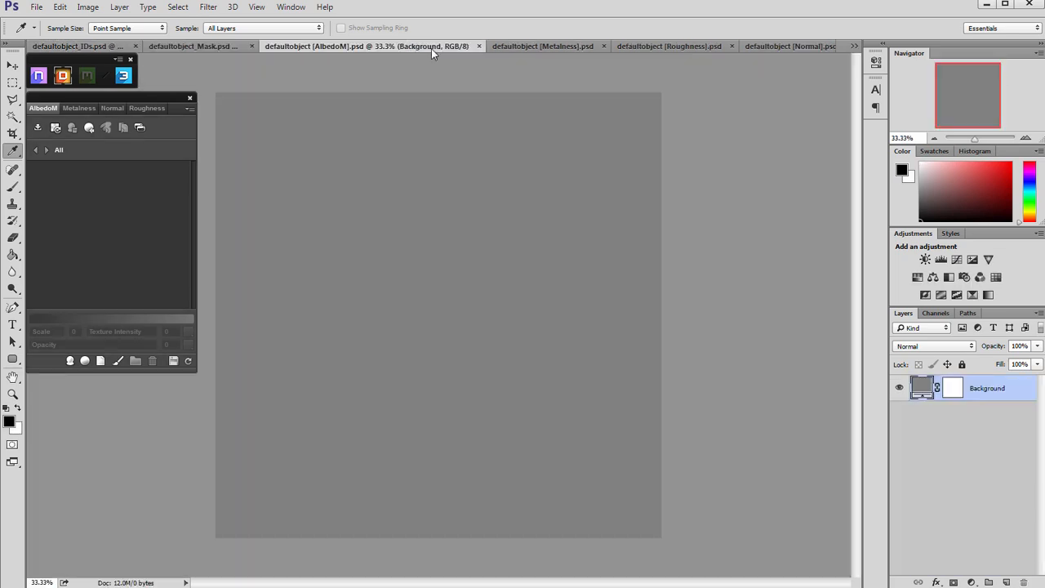
click(548, 47)
click(666, 47)
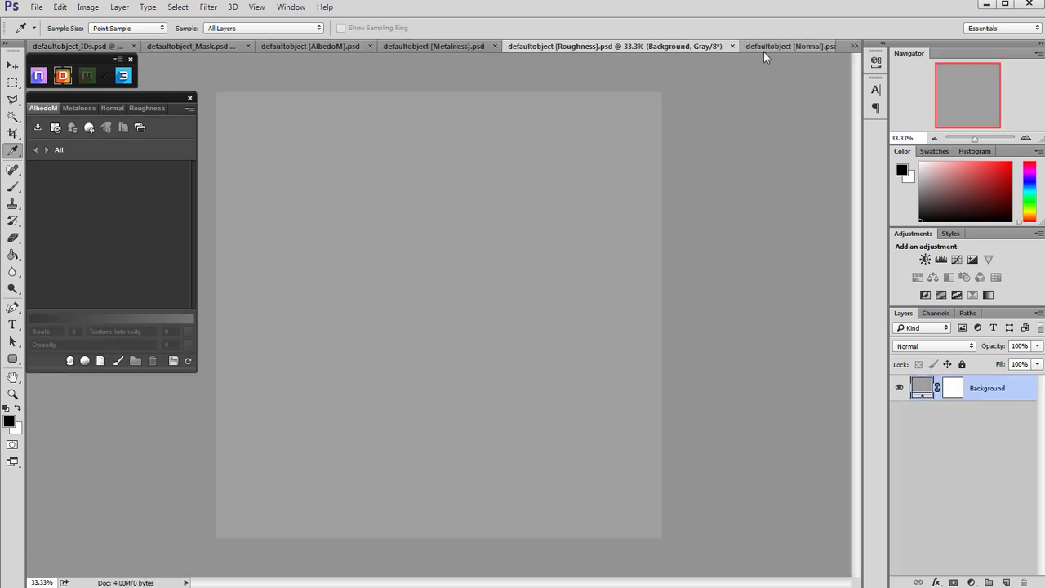
click(763, 49)
click(854, 46)
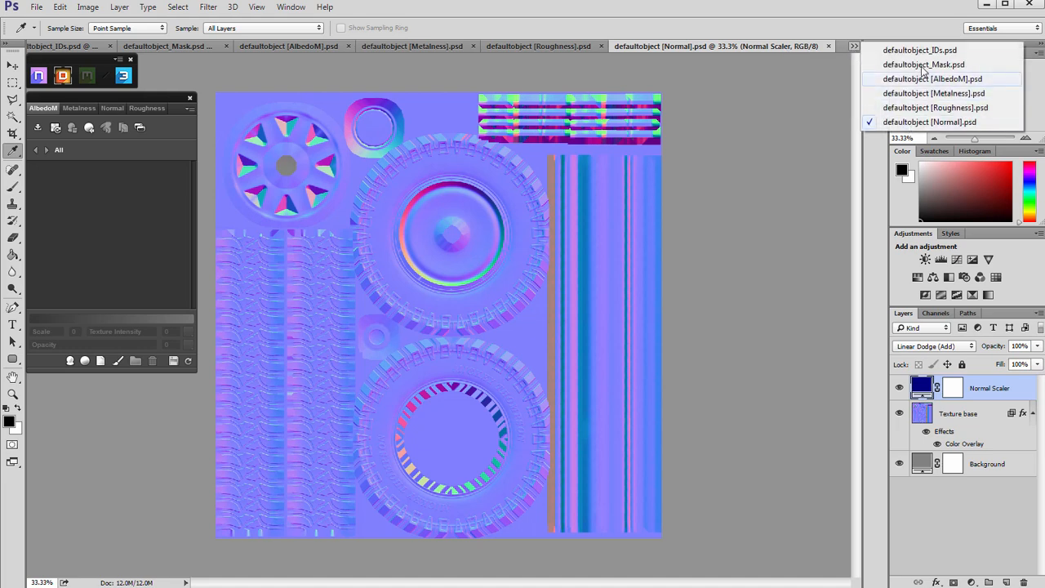
click(876, 28)
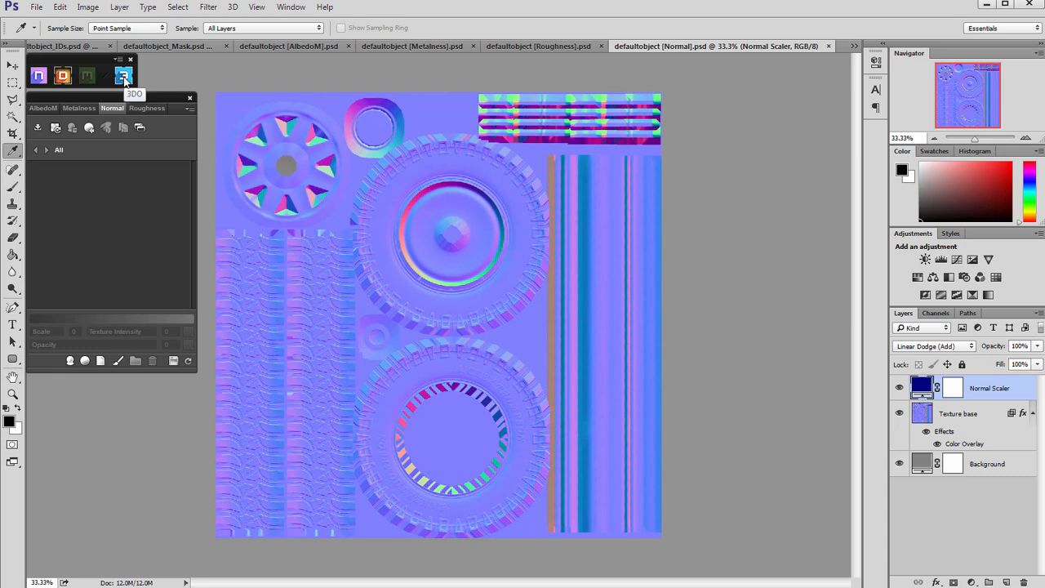
- Open the wheel in the 3DO previewer, position its window within the workspace and orbit to an angled view
click(124, 76)
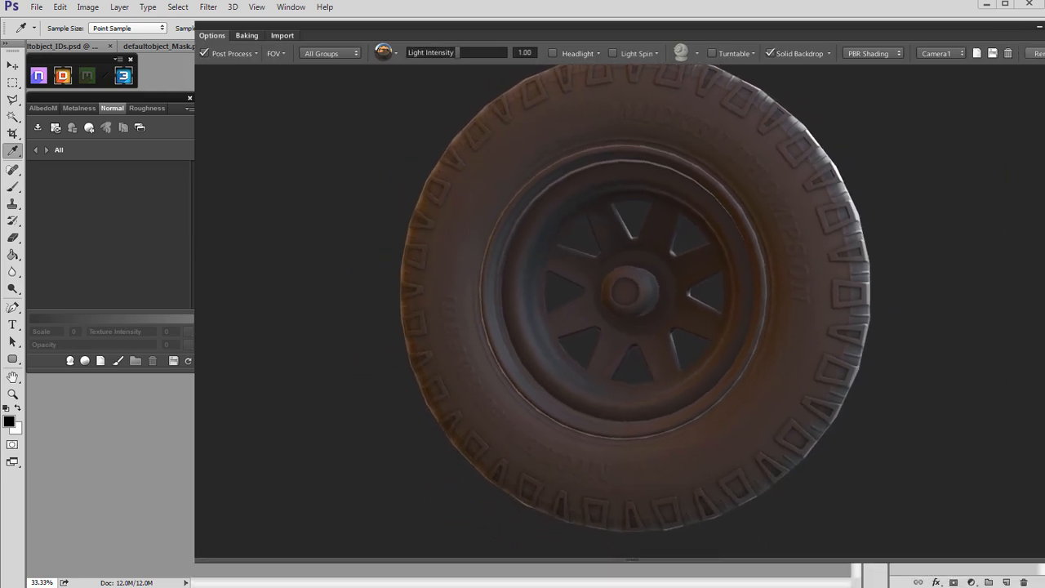
drag(1044, 550, 1044, 539)
drag(618, 33, 535, 44)
mouse_move(514, 220)
mouse_down()
mouse_move(629, 266)
mouse_move(580, 265)
mouse_move(617, 258)
mouse_move(605, 258)
mouse_up()
mouse_move(436, 208)
mouse_down()
mouse_move(430, 224)
mouse_move(421, 208)
mouse_move(433, 217)
mouse_move(432, 195)
mouse_move(443, 231)
mouse_up()
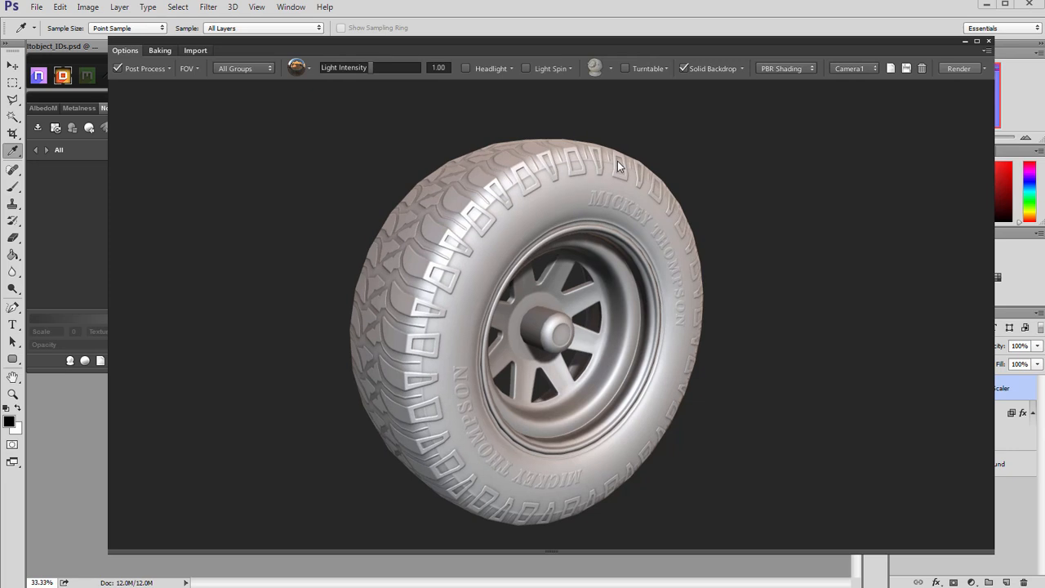
- Switch off the solid backdrop so the sky environment shows behind the wheel
click(685, 69)
click(685, 67)
drag(659, 147, 667, 187)
key(b)
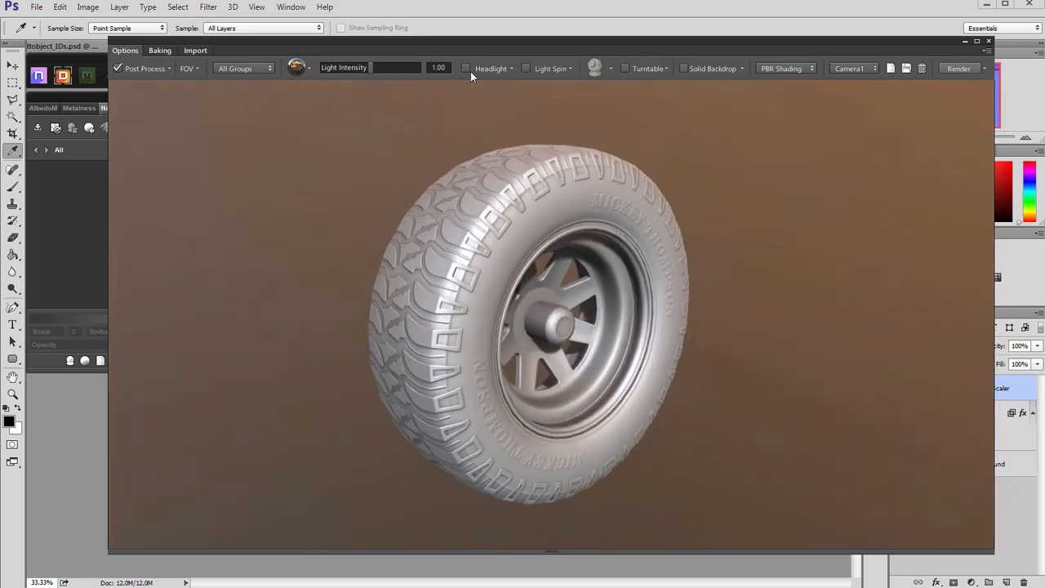
- Try the headlight on the wheel, turn it back off and view the available sky environments
click(466, 68)
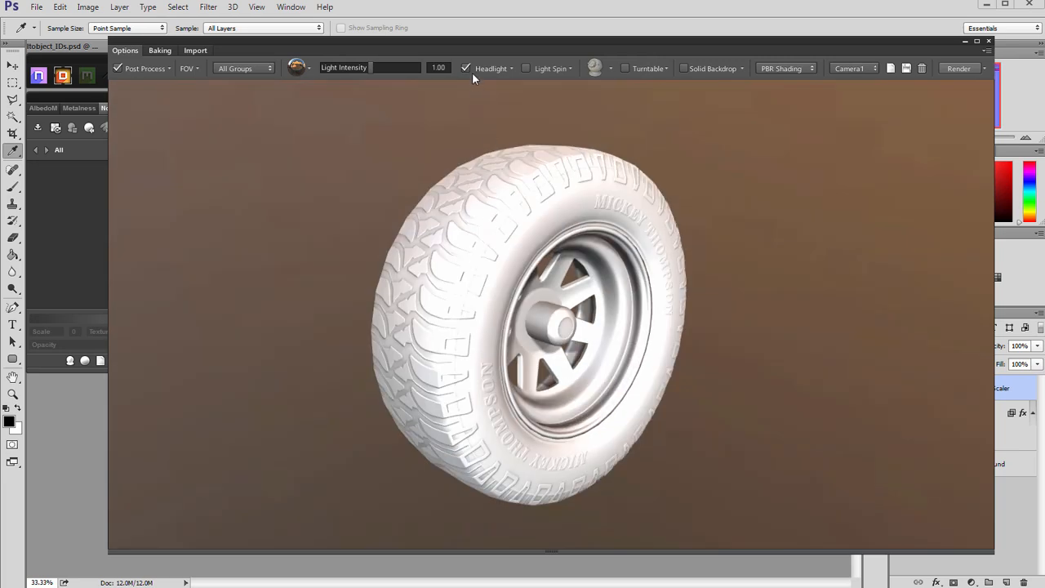
click(467, 68)
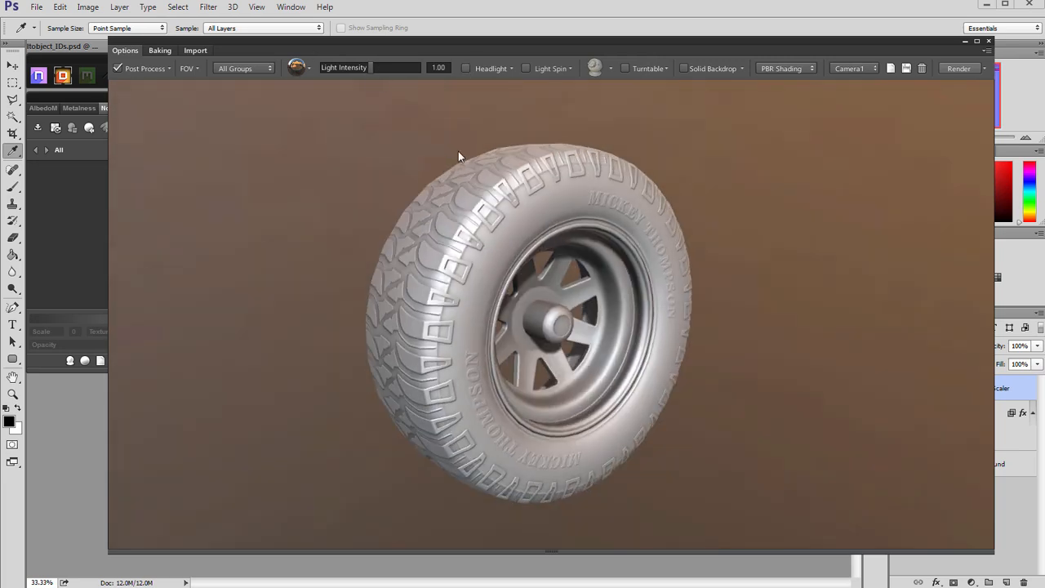
drag(455, 147, 415, 145)
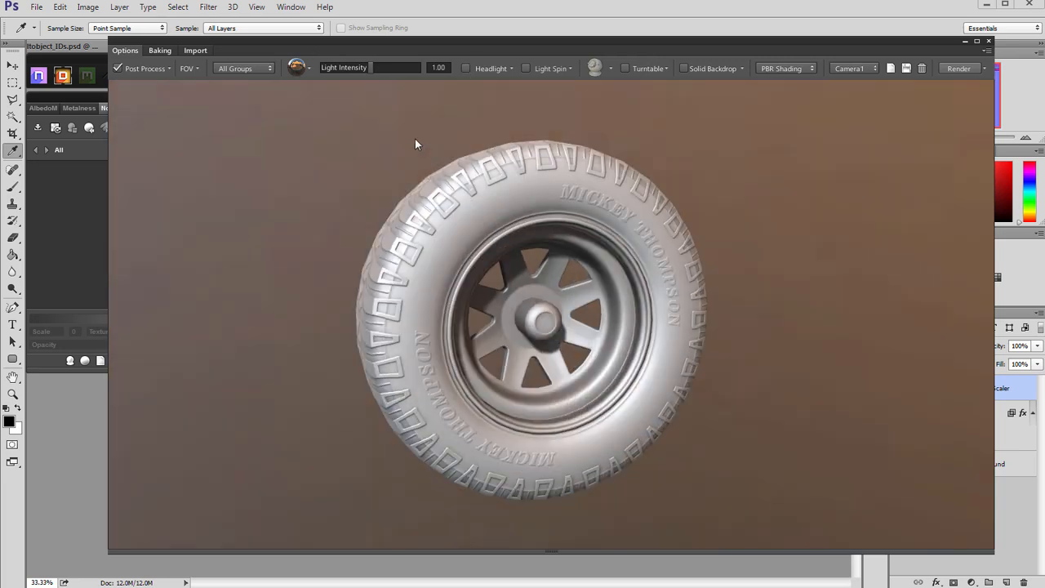
click(307, 68)
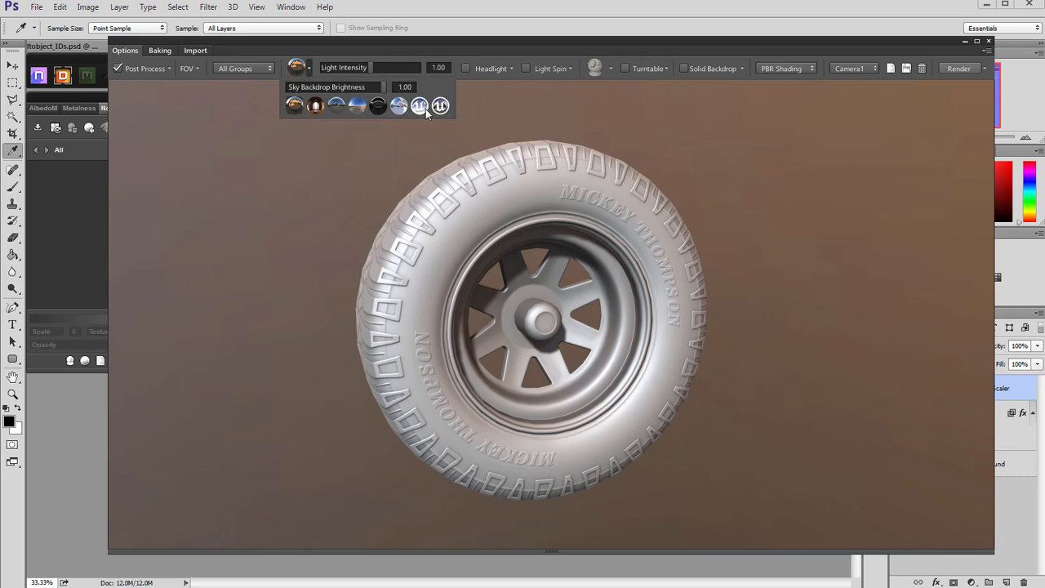
drag(692, 182, 787, 76)
- Inspect the wheel's Albedo, Roughness, Normal and AO channels individually and return to PBR Shading
click(792, 68)
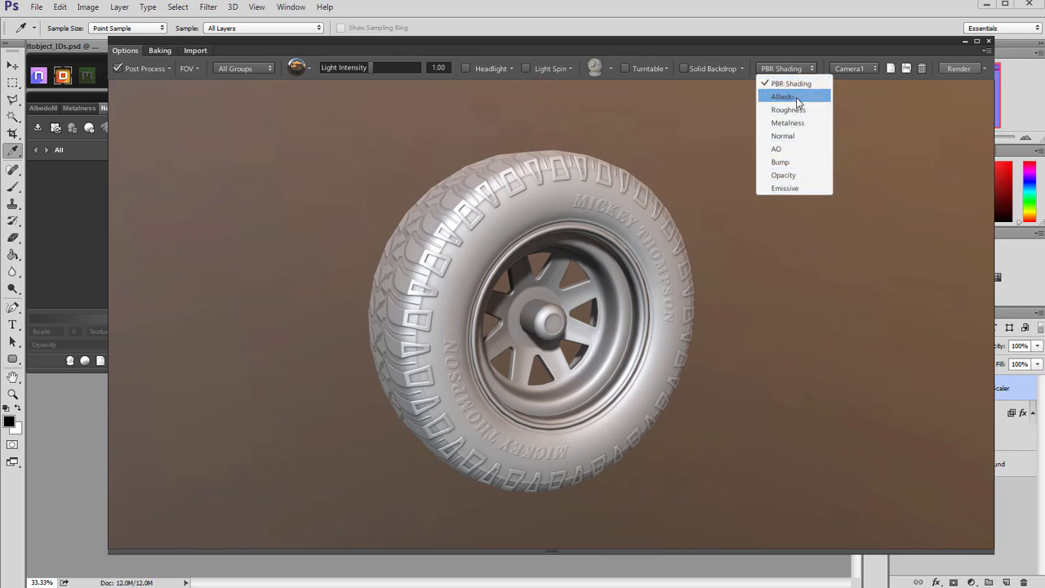
click(782, 96)
click(789, 68)
click(788, 108)
click(789, 69)
click(787, 134)
click(786, 72)
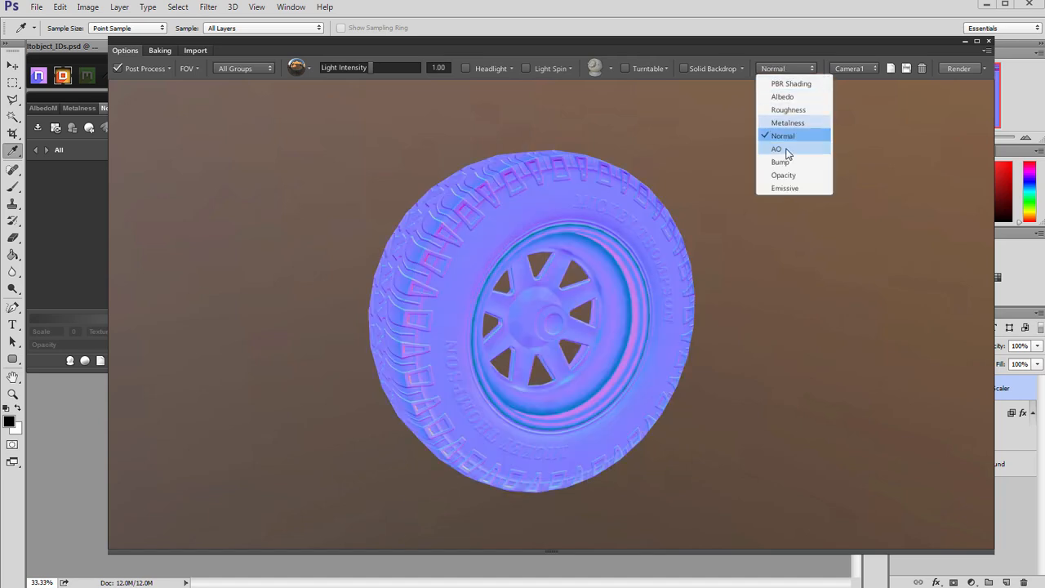
click(785, 149)
click(791, 70)
click(783, 84)
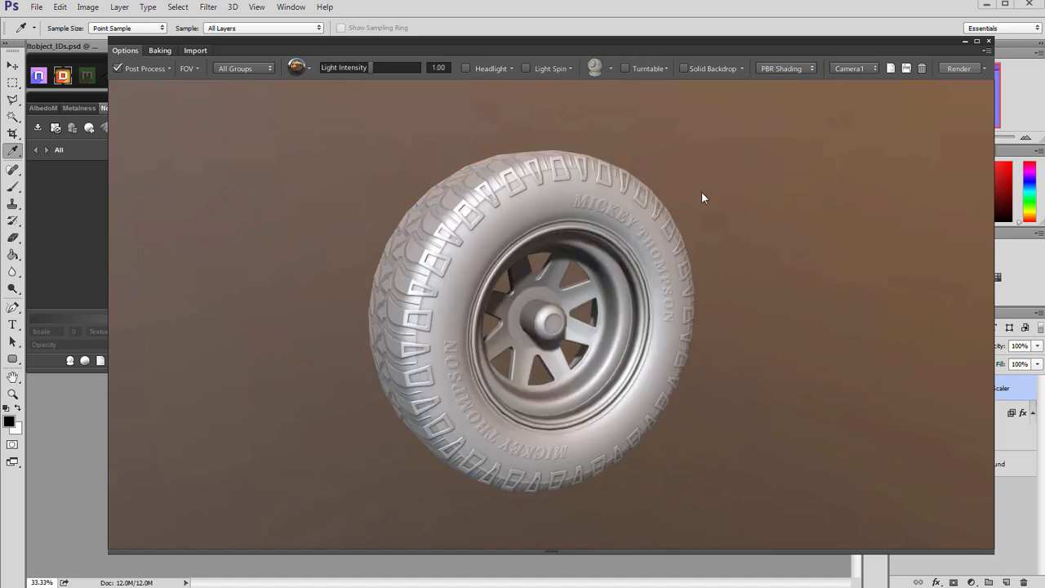
- Cycle the preview through every channel from Albedo to Opacity, return to PBR Shading and orbit around the wheel
drag(751, 147, 675, 214)
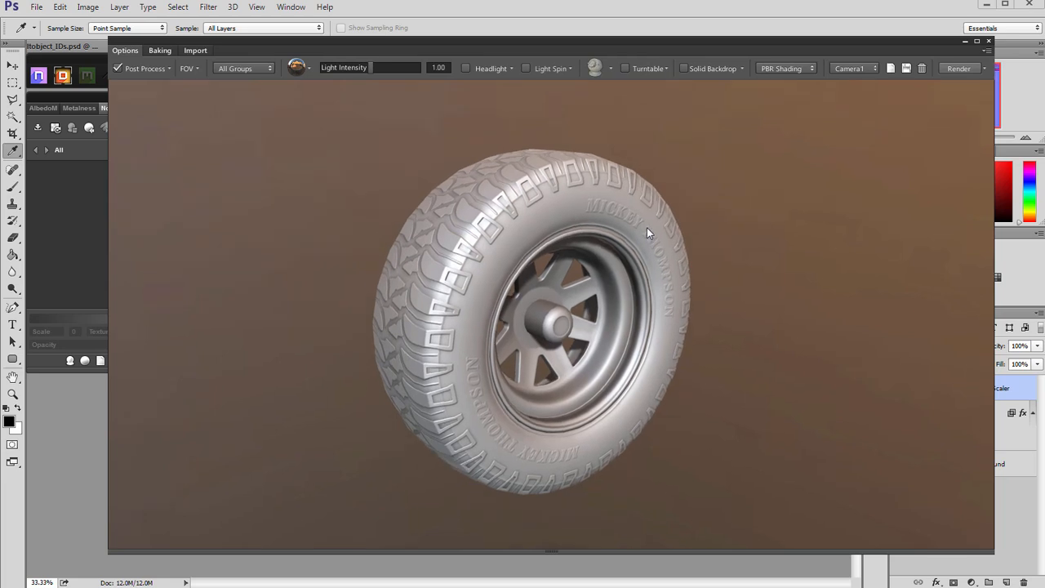
key(2)
key(3)
key(4)
key(5)
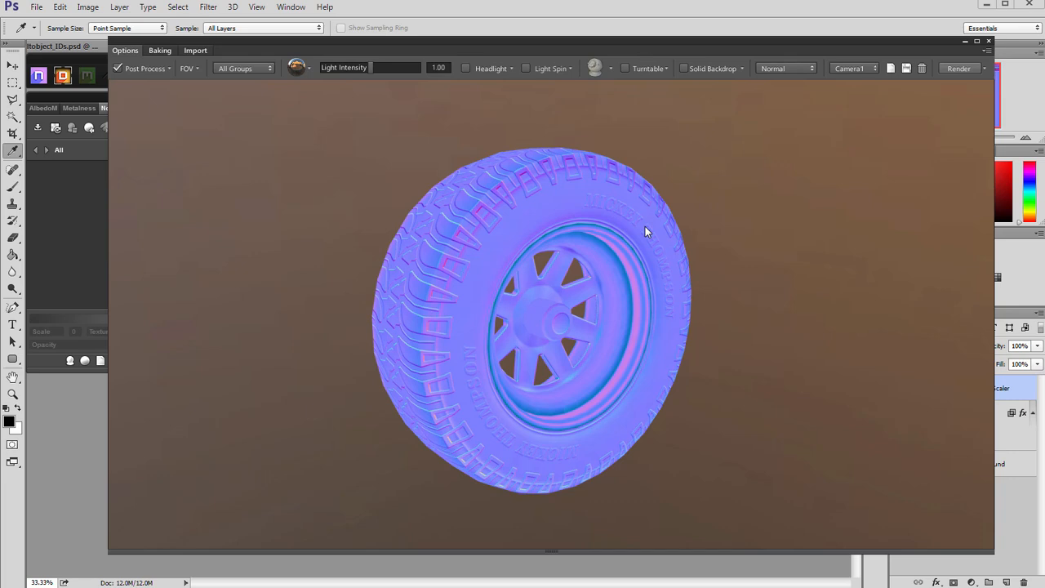
key(6)
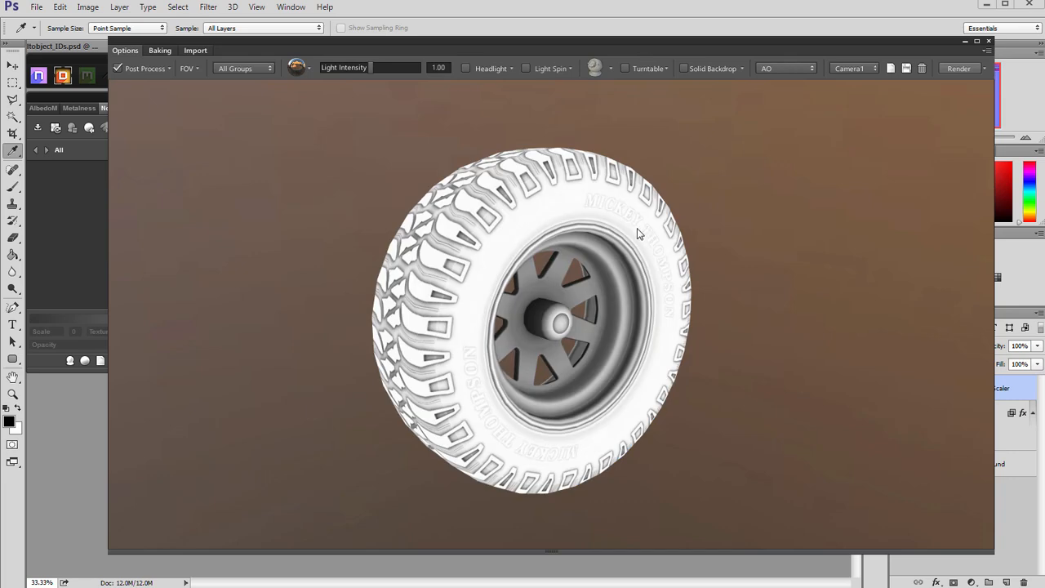
key(7)
key(8)
key(1)
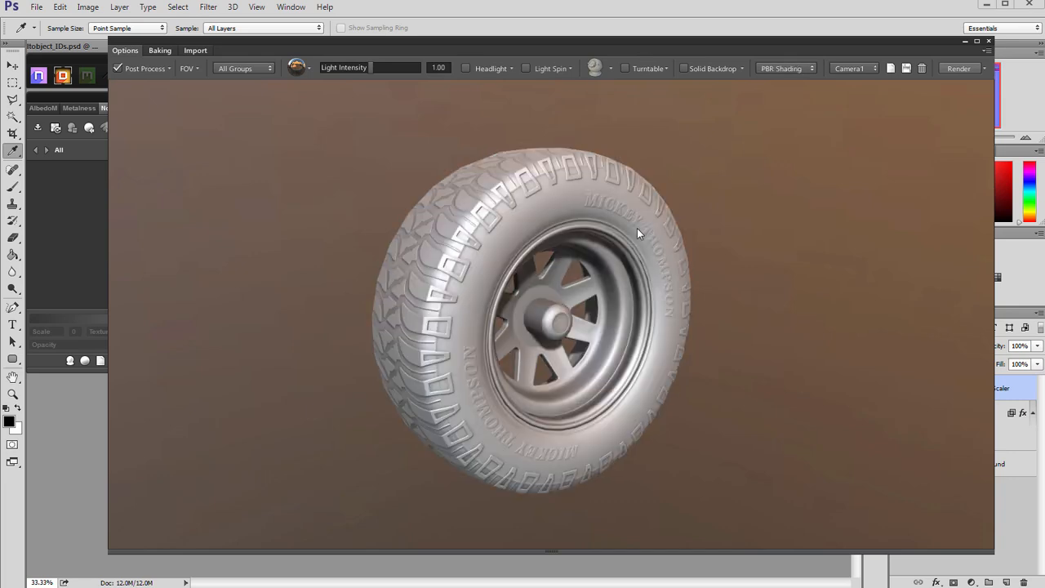
drag(622, 236, 670, 212)
drag(456, 196, 514, 215)
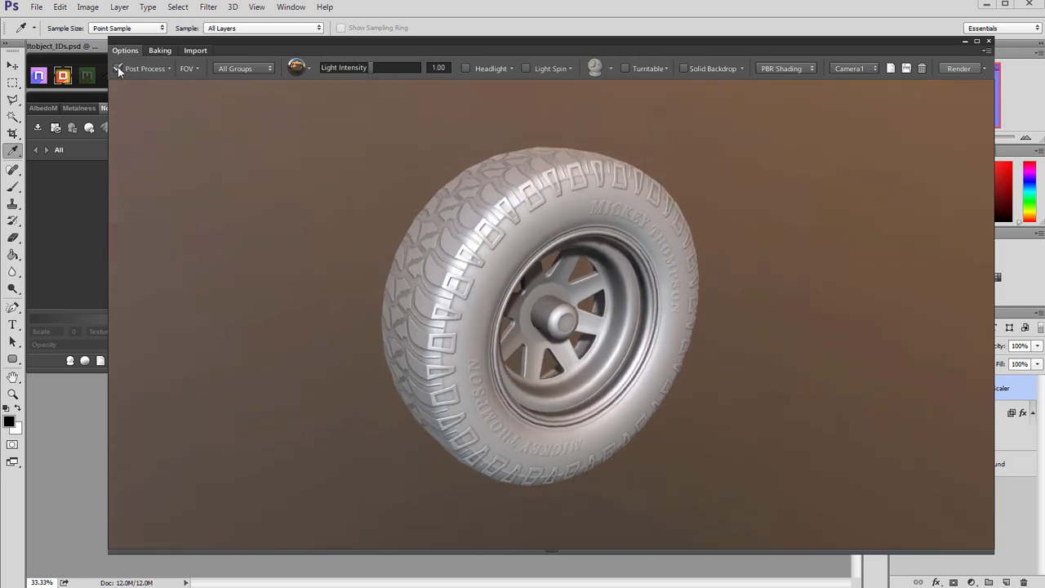
- Examine the post-process settings and the list of available presets, keeping 01 - Clean
drag(333, 216, 221, 134)
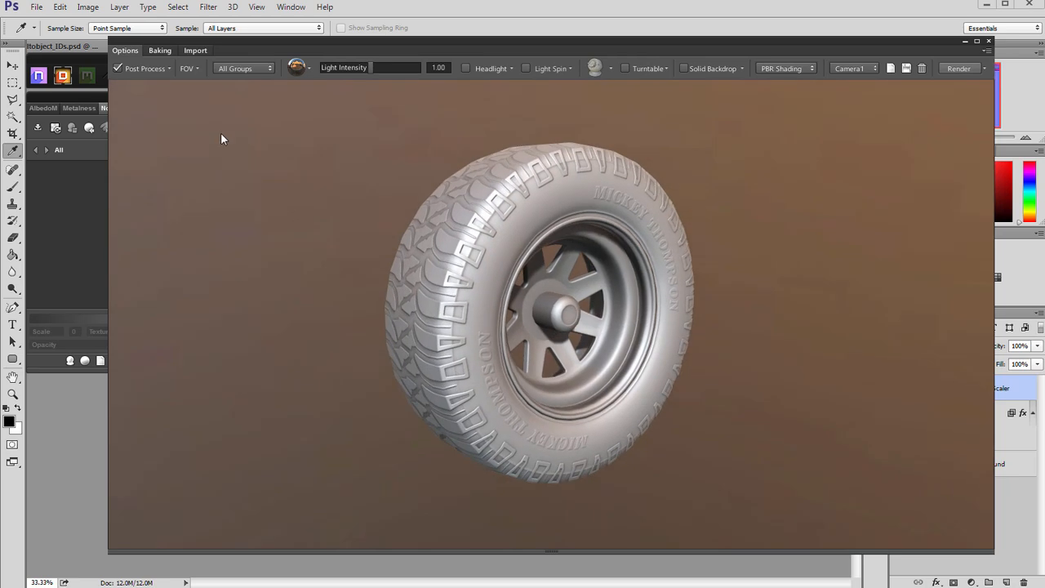
click(170, 66)
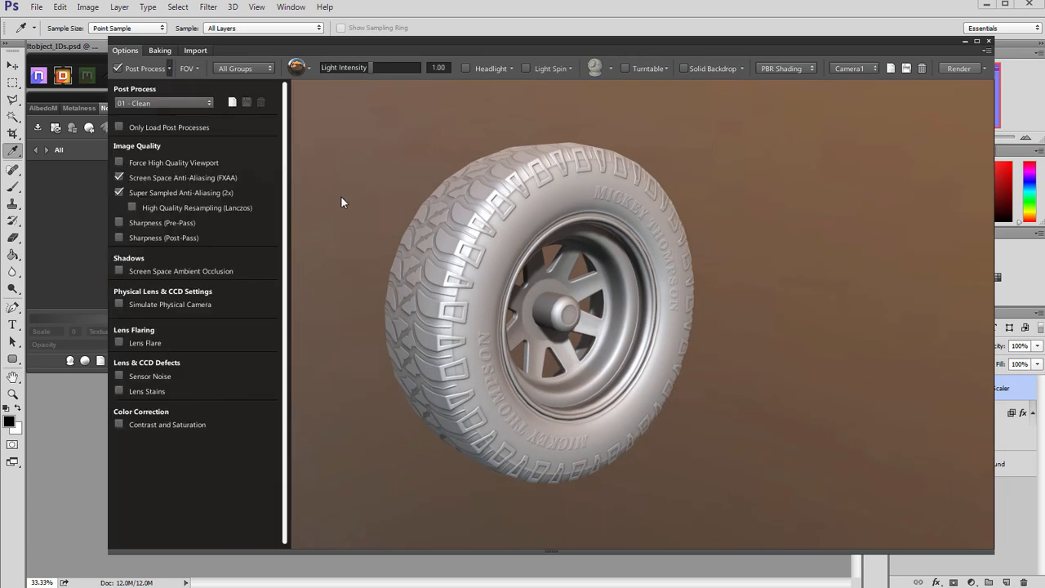
click(403, 201)
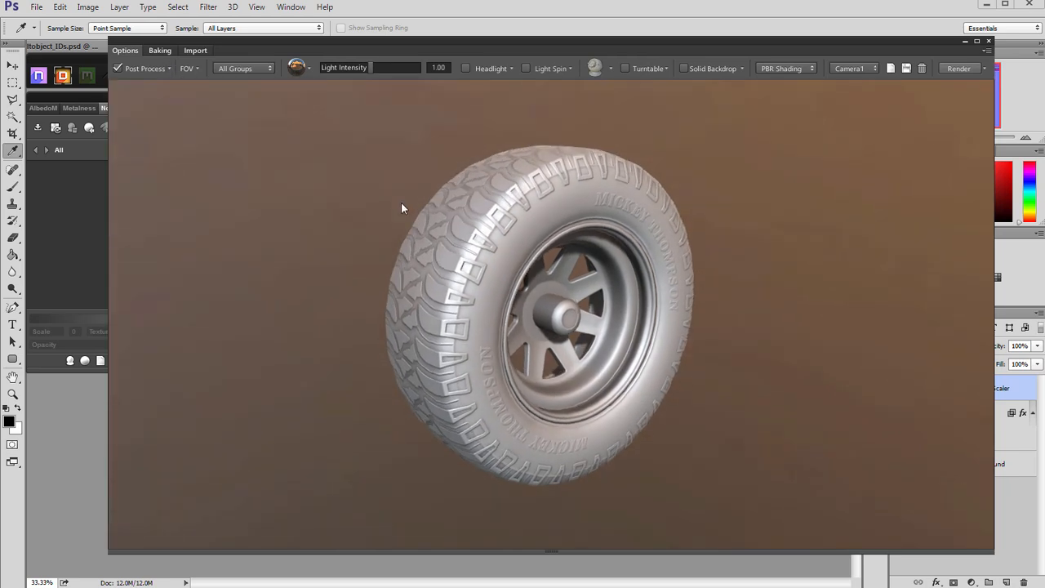
click(170, 69)
click(150, 103)
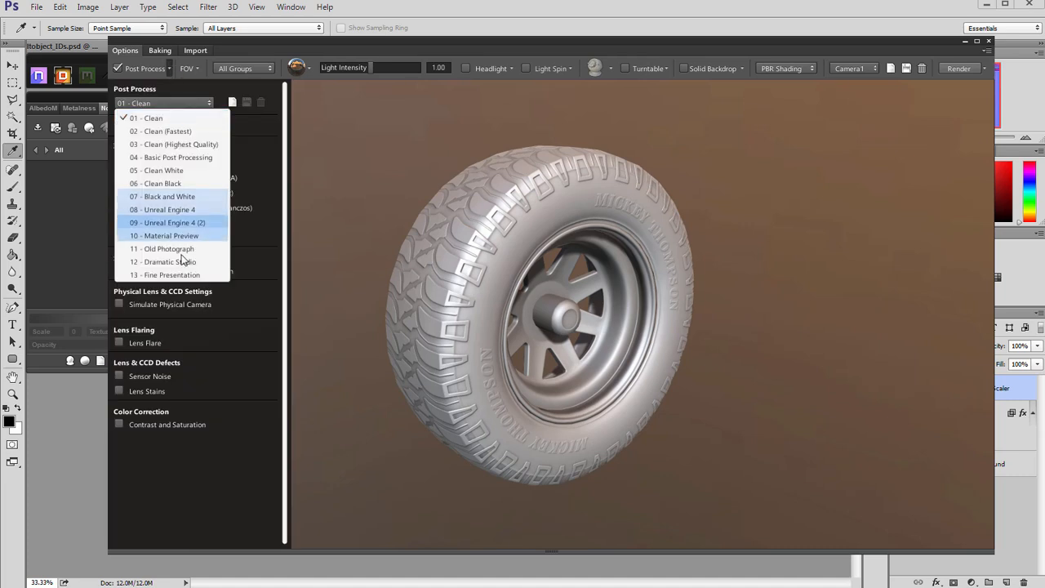
click(334, 128)
- Preview the baked curvature map on the wheel and examine it from several angles
click(153, 49)
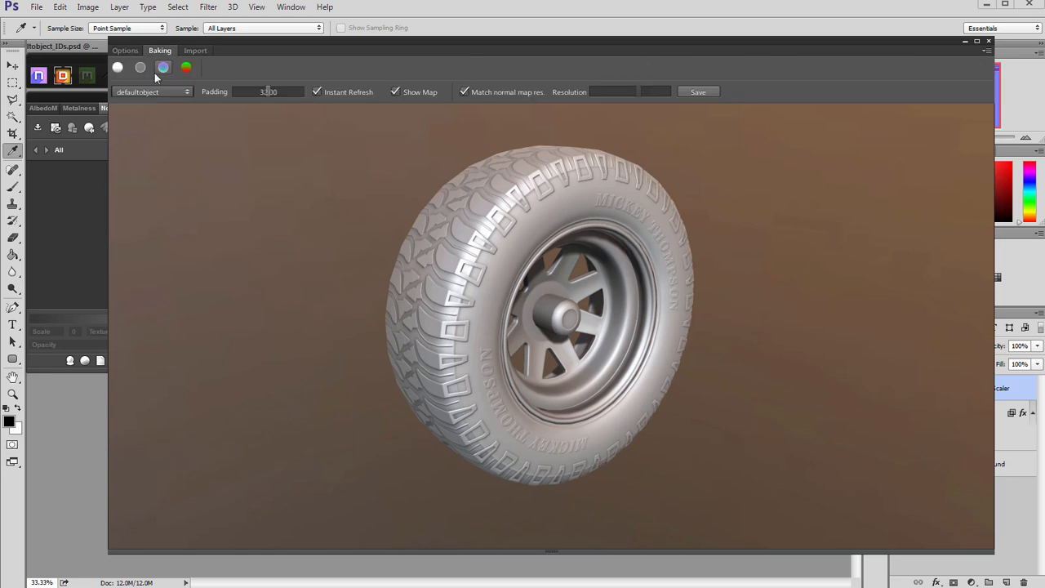
mouse_move(408, 232)
mouse_down()
mouse_move(292, 214)
mouse_move(391, 214)
mouse_move(394, 228)
mouse_up()
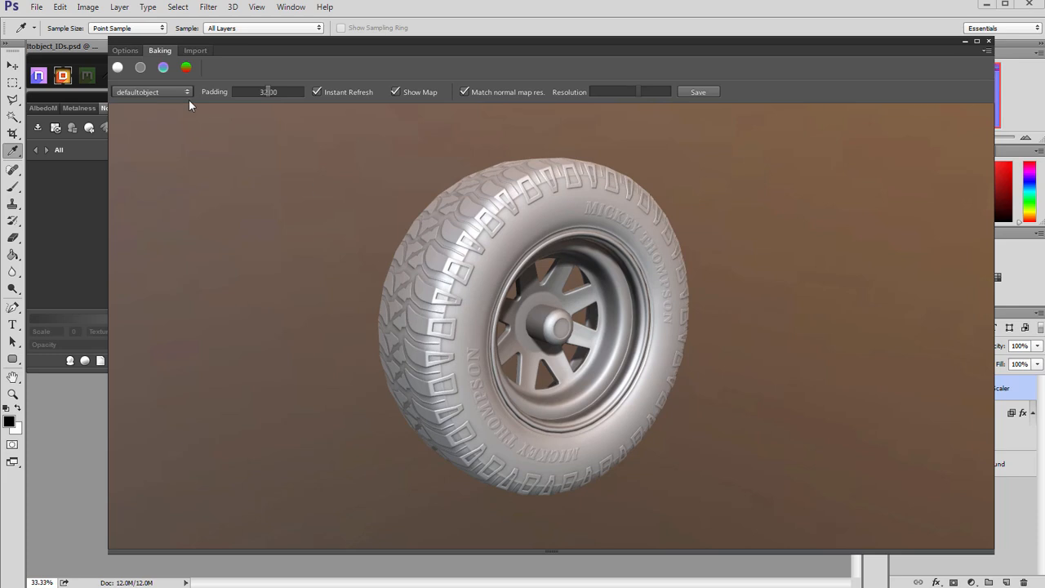
click(140, 68)
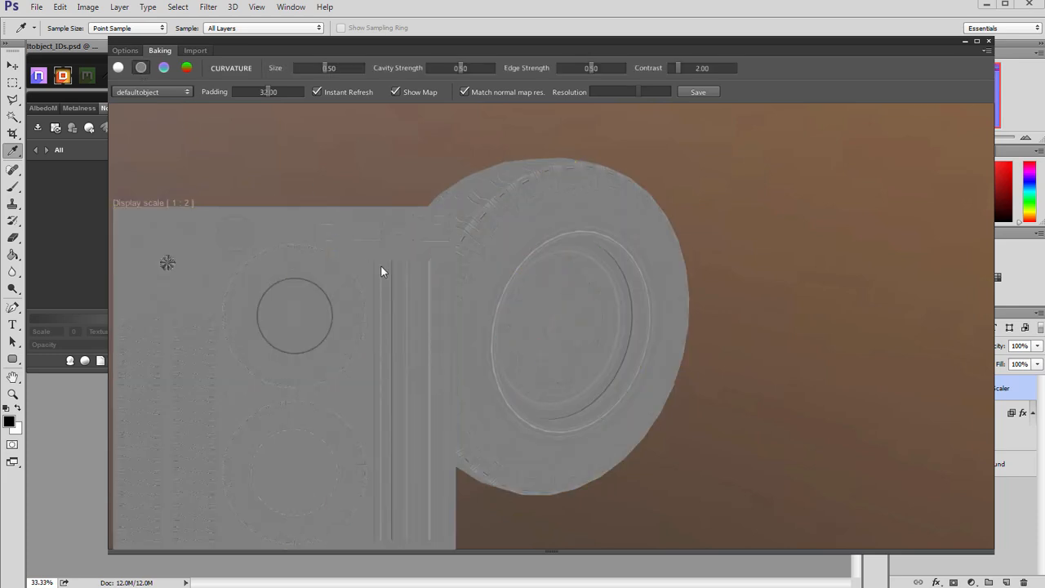
mouse_move(540, 276)
mouse_down()
mouse_move(596, 273)
mouse_move(623, 308)
mouse_move(566, 243)
mouse_move(599, 251)
mouse_move(439, 250)
mouse_move(530, 266)
mouse_move(546, 279)
mouse_up()
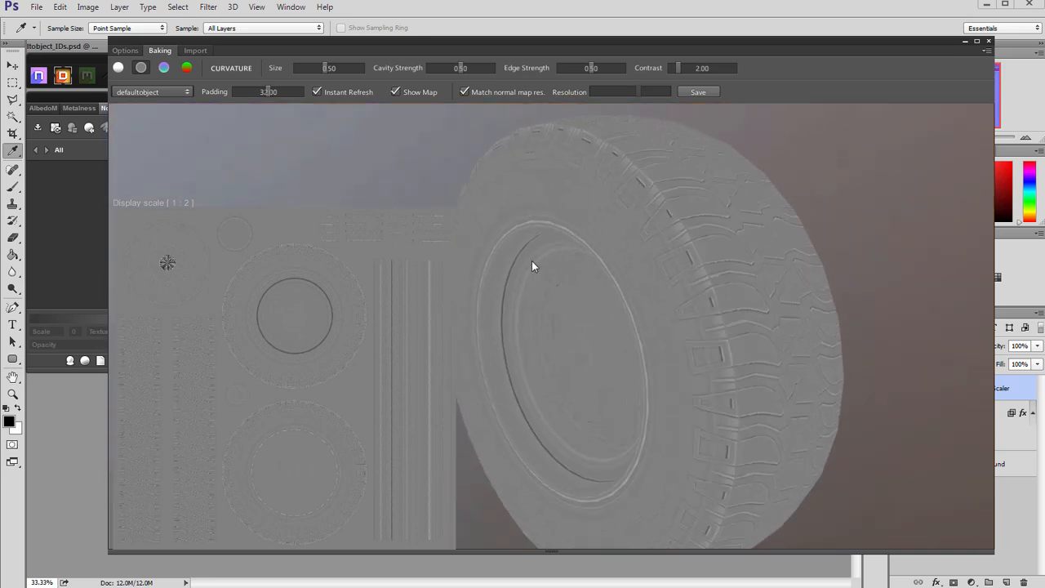
drag(429, 175, 645, 192)
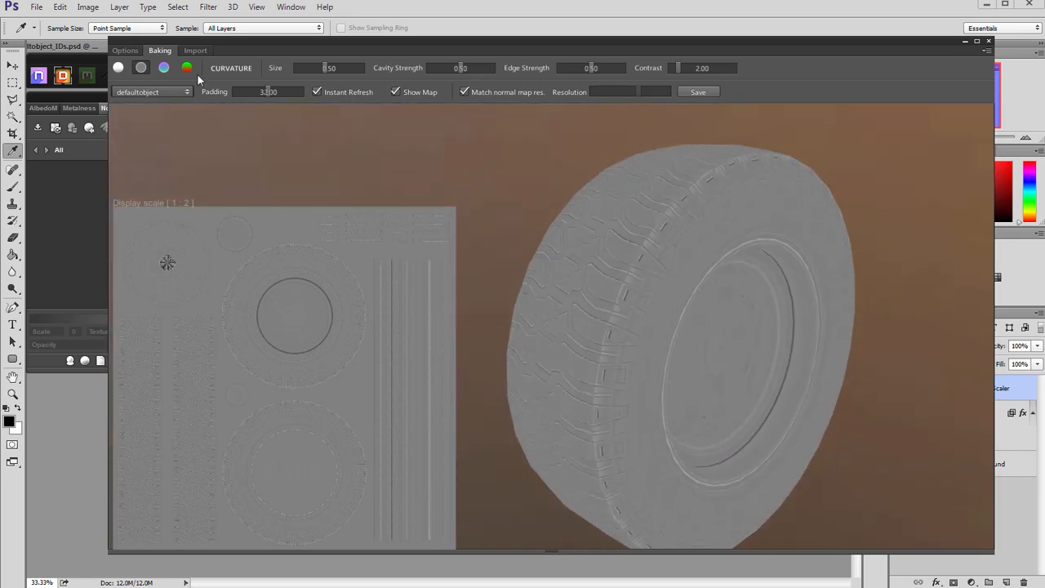
- Examine the mesh and texture channel import settings and return to the viewer options
click(195, 50)
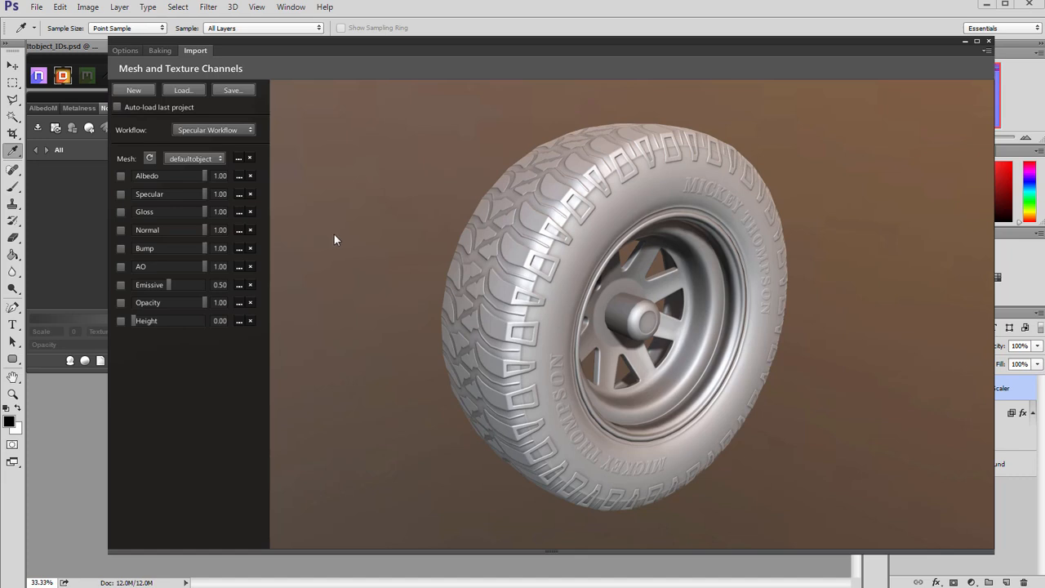
drag(325, 235, 354, 238)
click(125, 51)
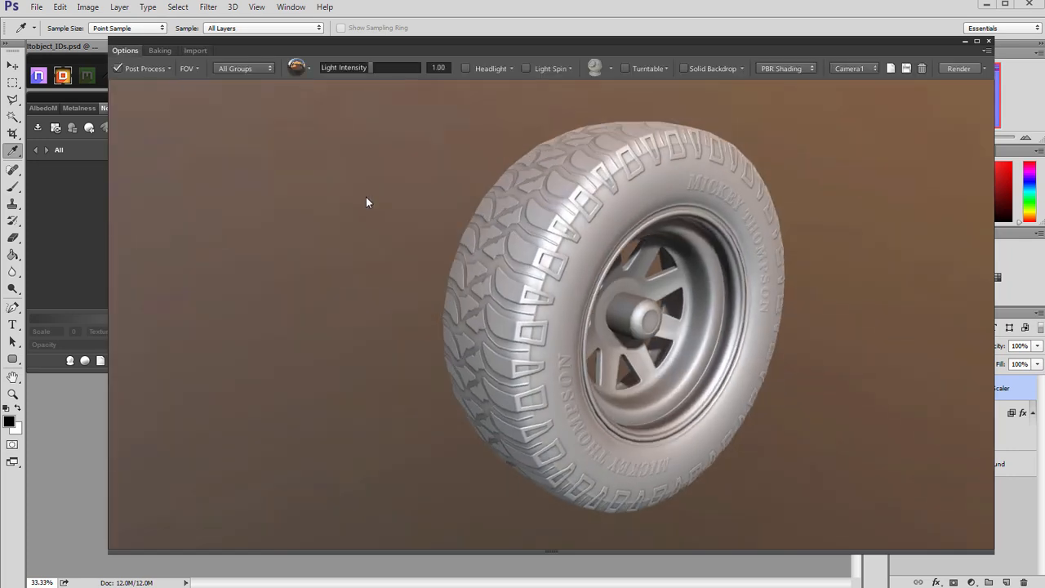
- Switch the solid backdrop back on and apply the 08 - Unreal Engine 4 post-process preset to the wheel preview
drag(261, 187, 198, 85)
key(b)
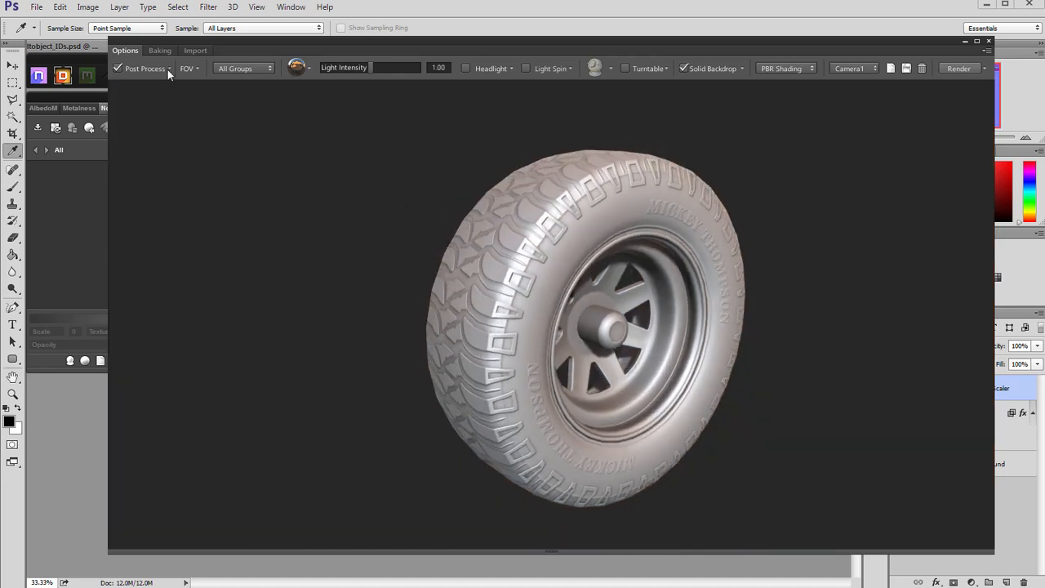
click(168, 70)
click(169, 103)
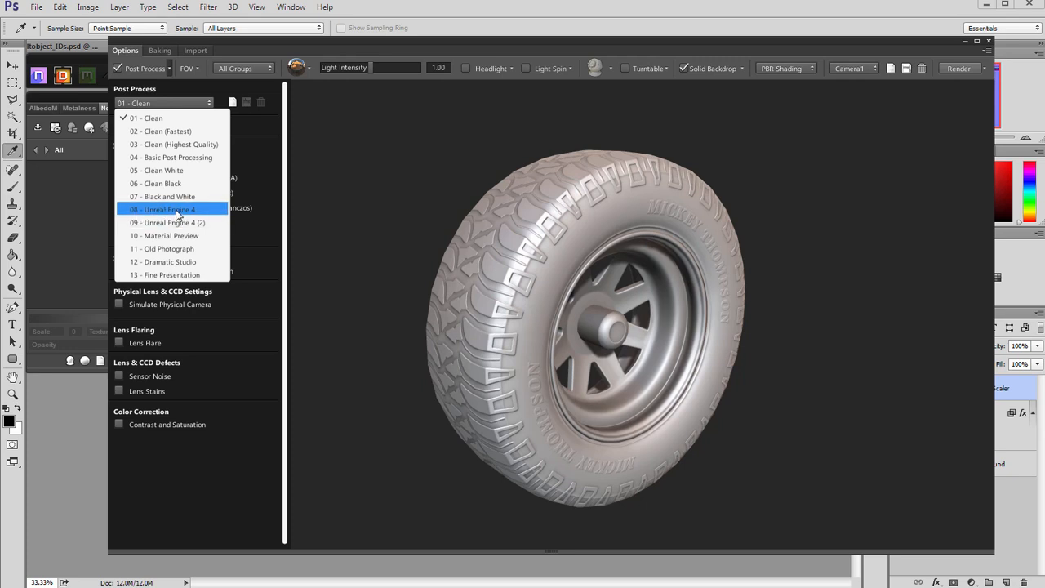
click(177, 211)
key(Tab)
drag(468, 251, 210, 195)
- Turn Screen Space Ambient Occlusion off and back on in the post-process settings to compare the wheel's shading
click(168, 67)
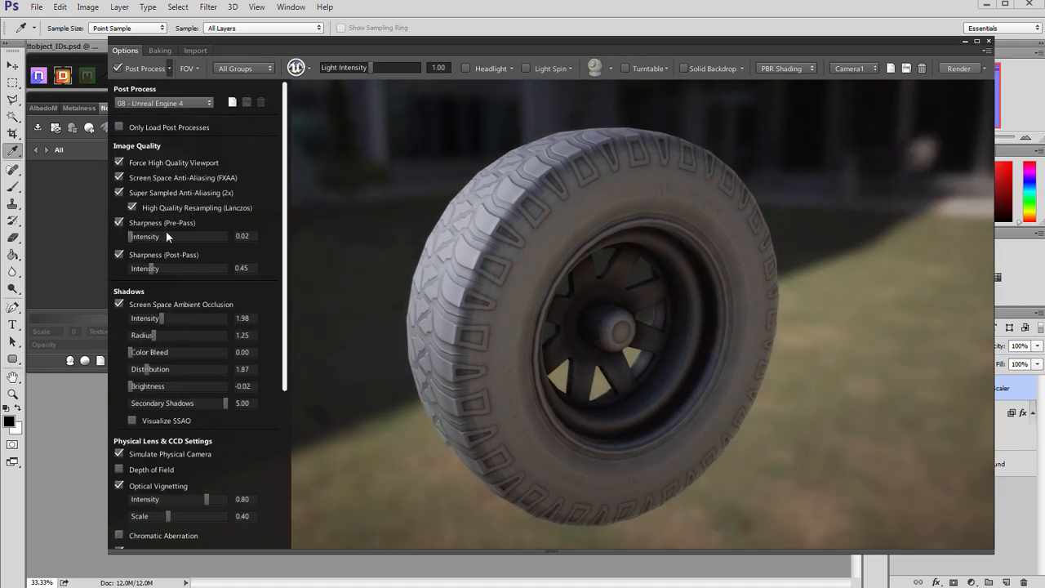
click(120, 303)
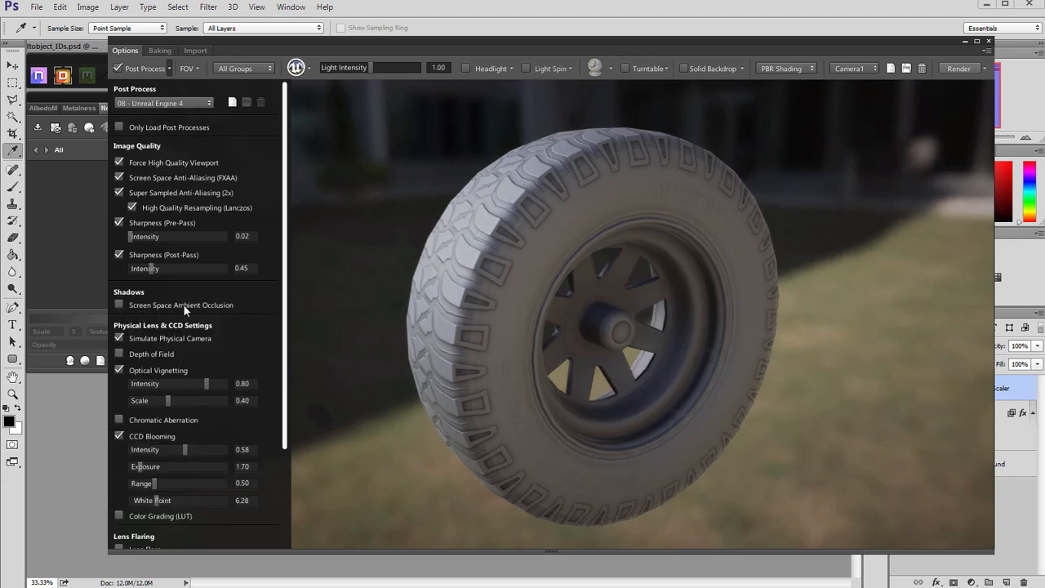
click(119, 305)
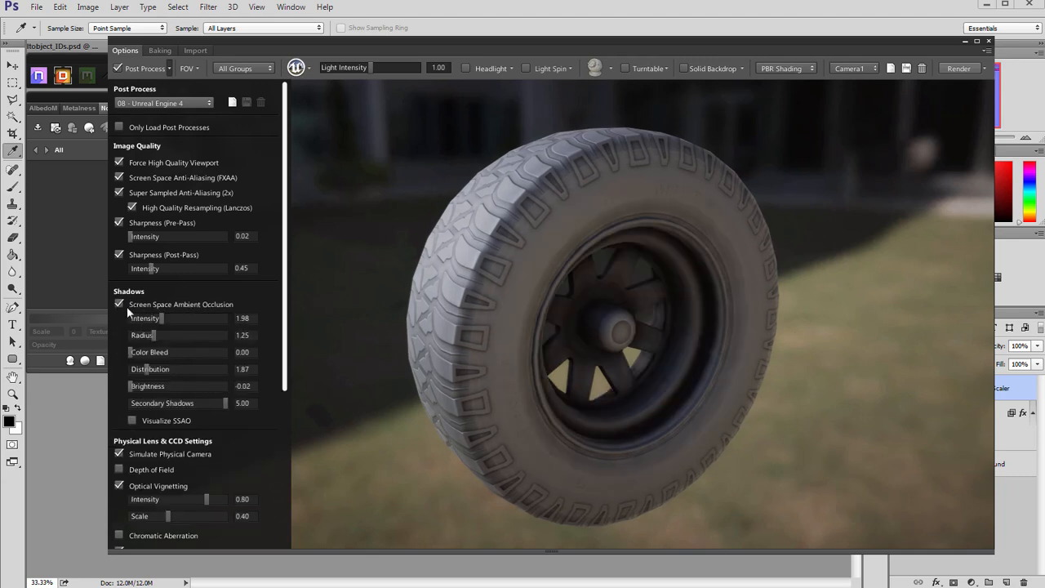
- Toggle Screen Space Ambient Occlusion and the whole post-processing off and back on to compare the wheel's appearance
click(120, 304)
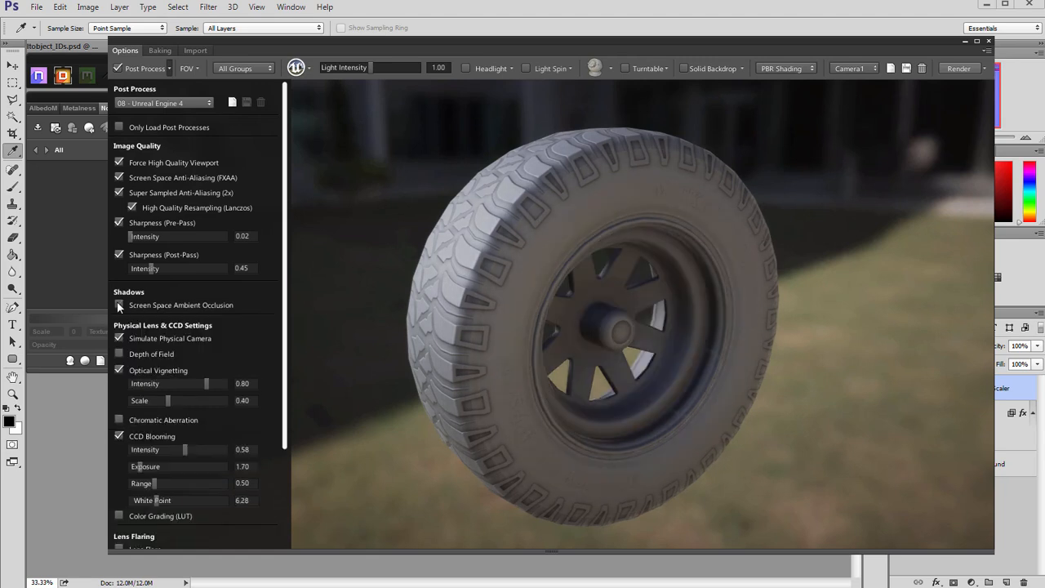
click(120, 304)
drag(473, 296, 495, 370)
click(151, 69)
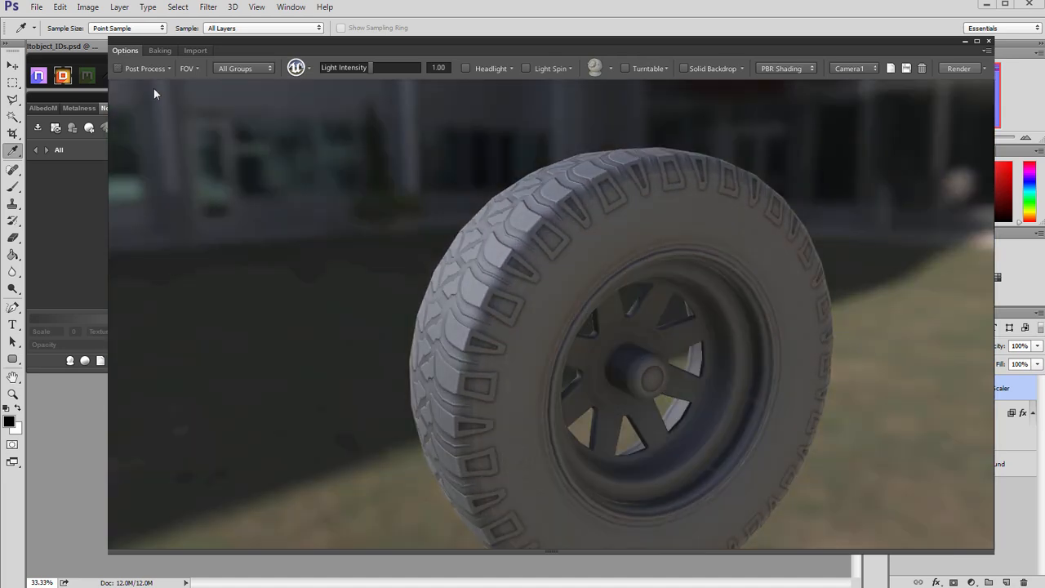
click(162, 69)
- Disable ambient occlusion, the high-quality viewport, FXAA, super sampling and both sharpness passes in the post-process settings
click(169, 68)
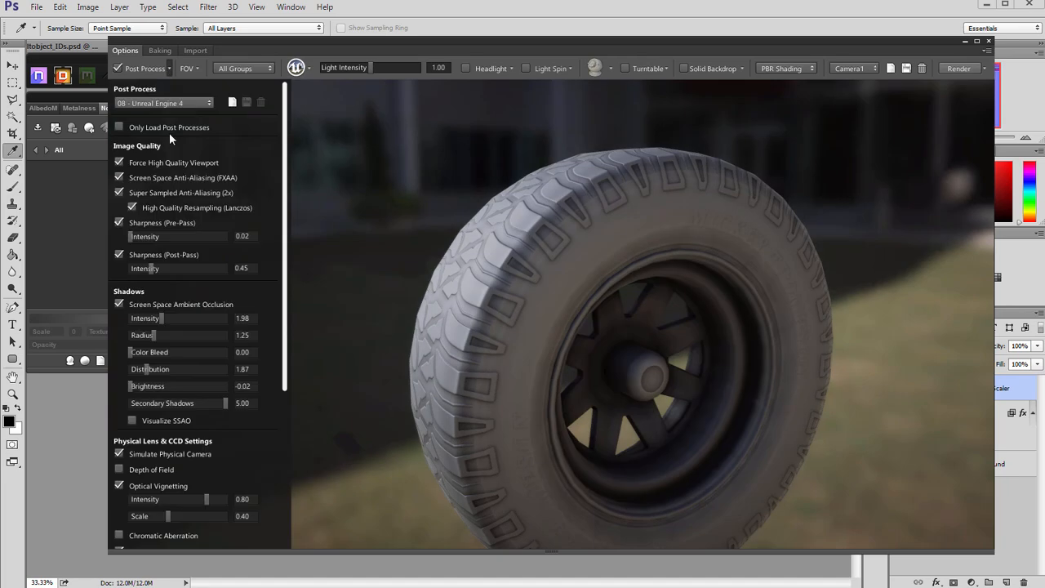
click(123, 303)
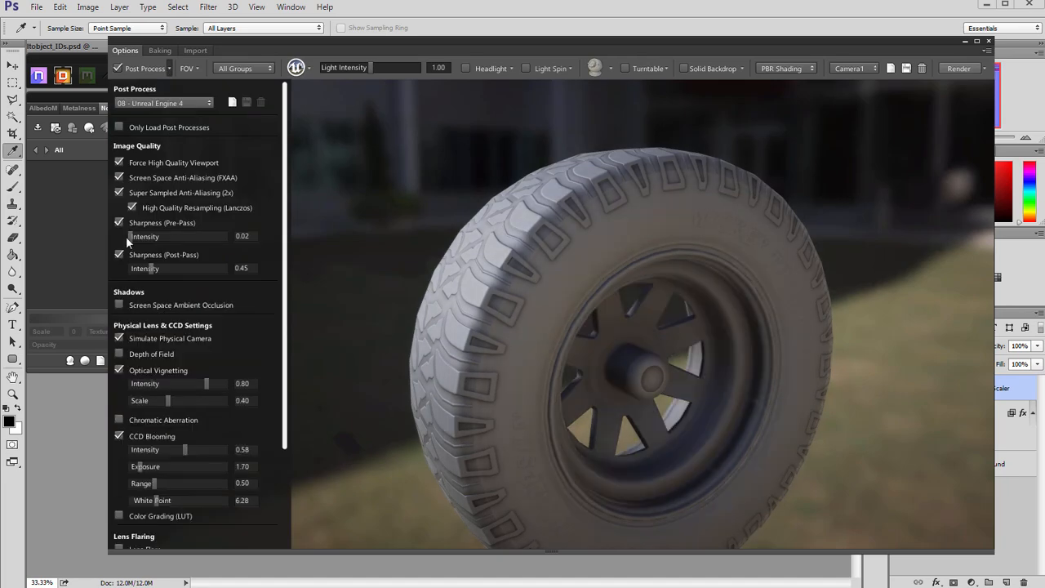
click(119, 163)
click(120, 177)
click(120, 192)
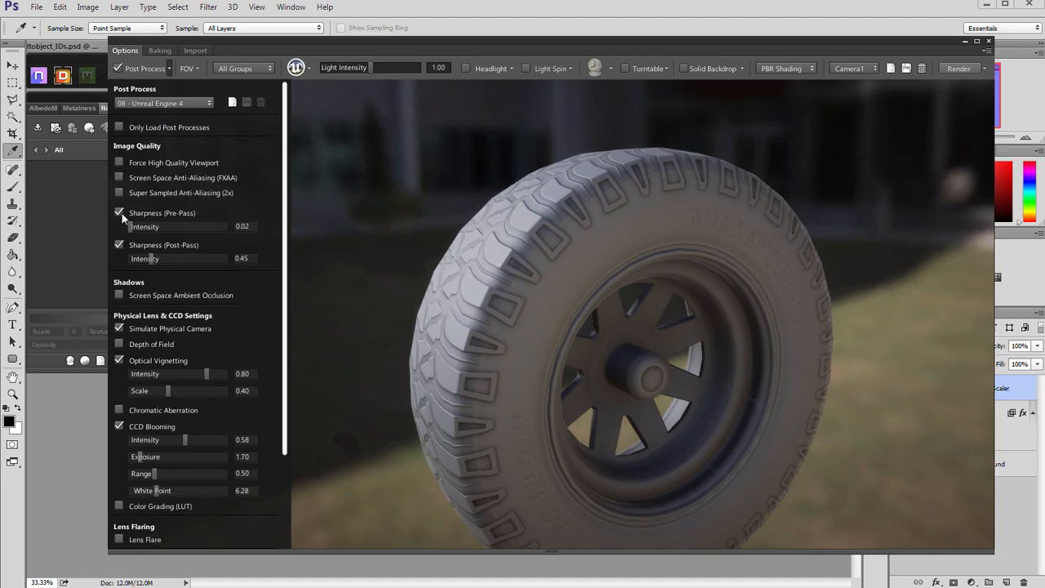
click(123, 212)
click(120, 228)
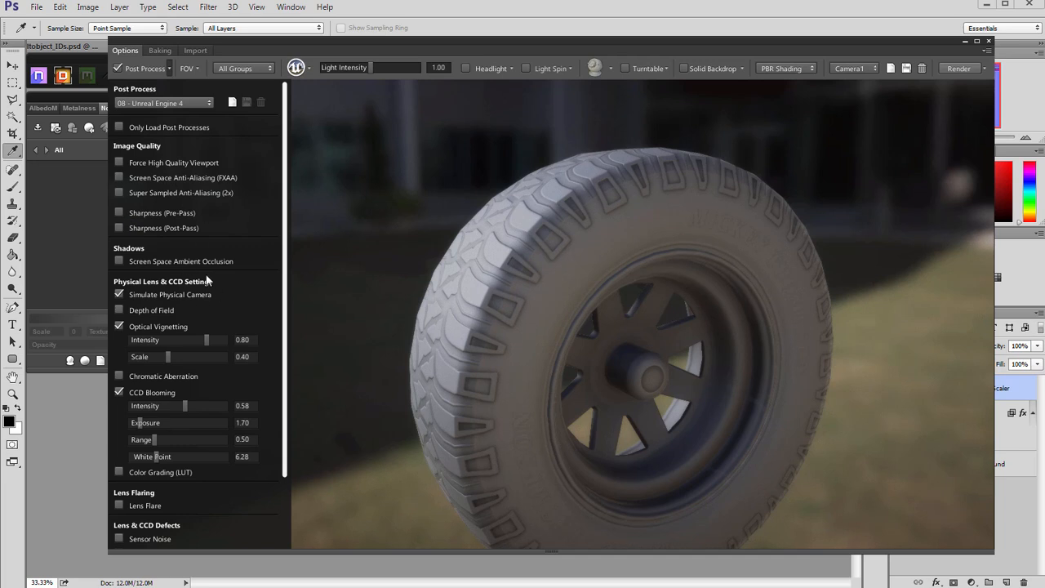
click(120, 295)
click(120, 295)
- Enable the solid backdrop behind the wheel and set the light intensity to 1.10
drag(326, 304, 263, 285)
scroll(342, 312, down, 1)
key(b)
drag(321, 174, 351, 236)
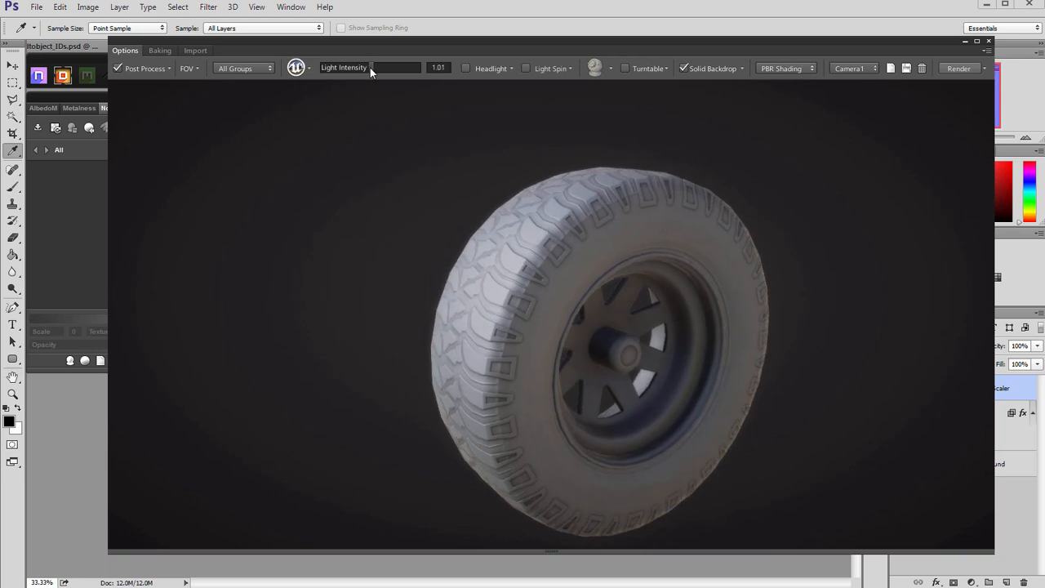
drag(372, 68, 373, 69)
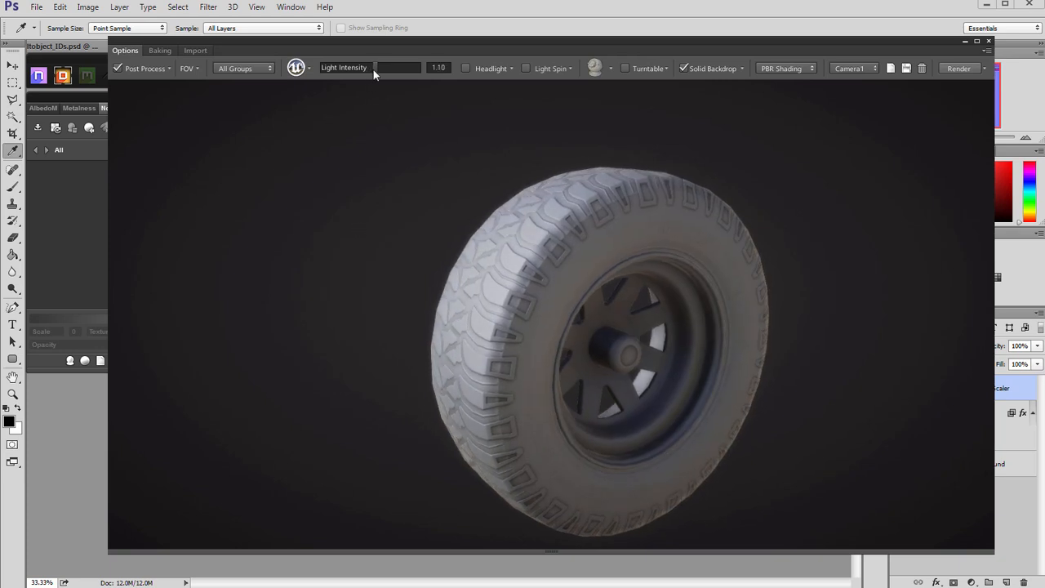
drag(476, 219, 437, 208)
- Review the post-process settings down to Color Correction and inspect the wheel under the current preview look
click(170, 68)
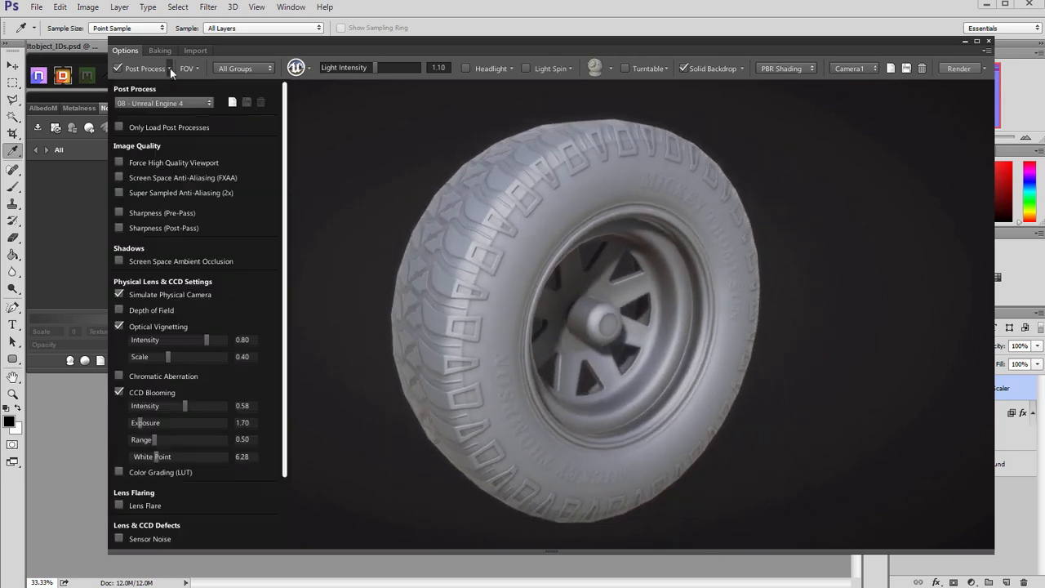
scroll(284, 276, down, 2)
drag(284, 276, 285, 343)
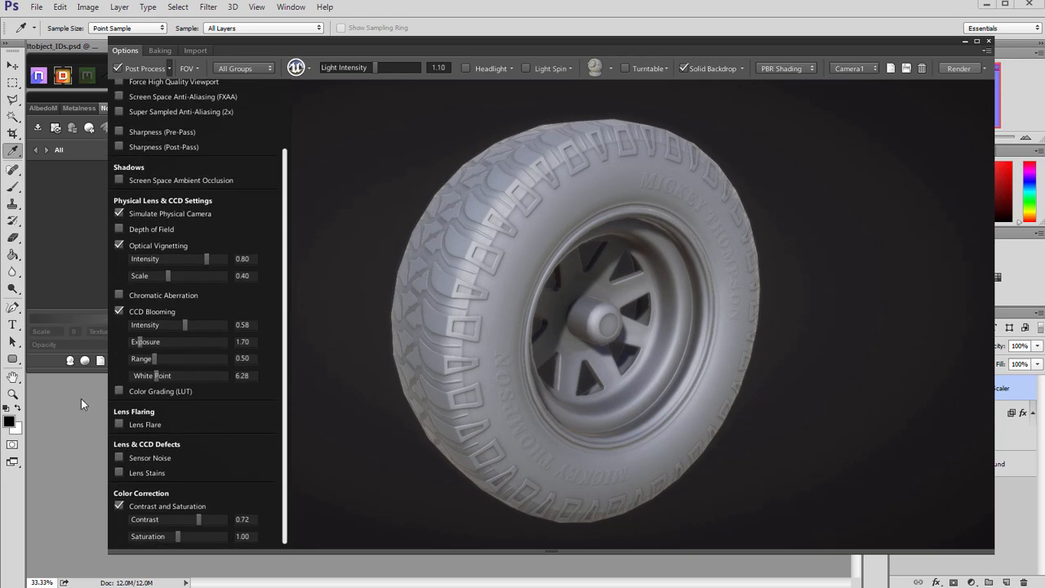
drag(285, 392, 290, 226)
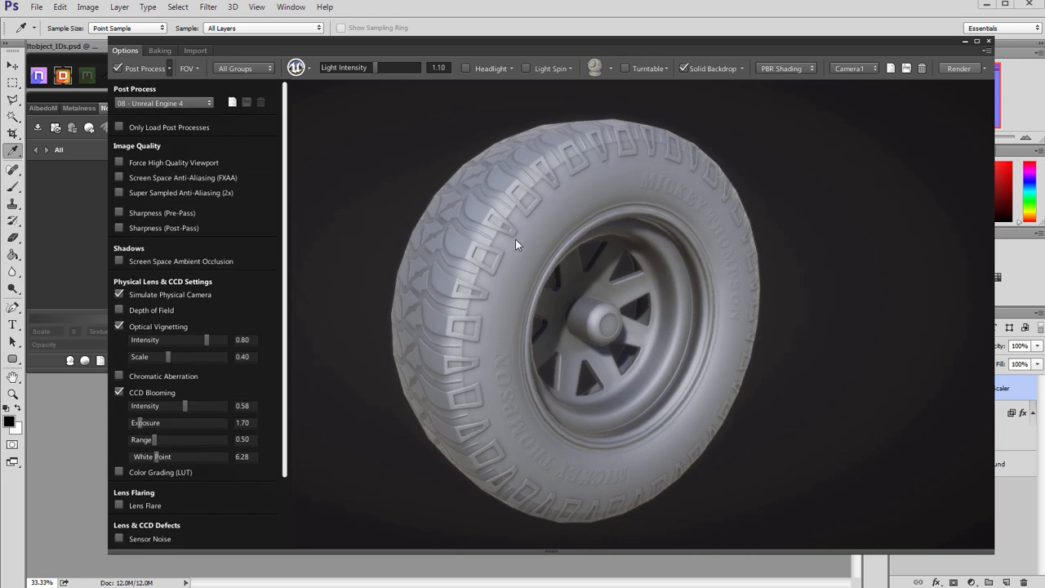
mouse_move(390, 187)
mouse_down()
mouse_move(435, 194)
mouse_move(351, 177)
mouse_move(401, 184)
mouse_up()
scroll(351, 177, down, 1)
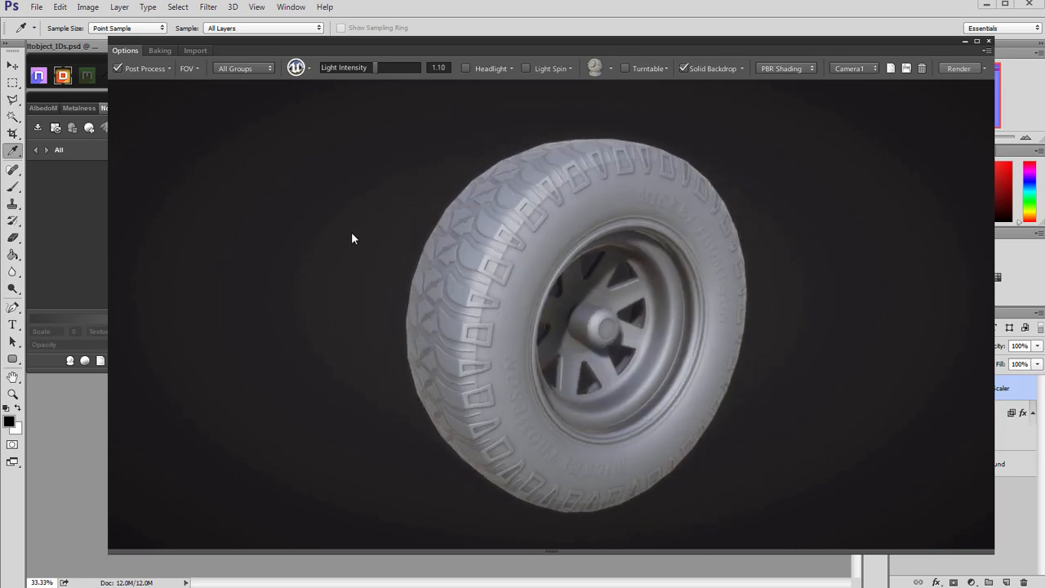
mouse_move(352, 237)
mouse_down()
mouse_move(381, 252)
mouse_move(368, 250)
mouse_up()
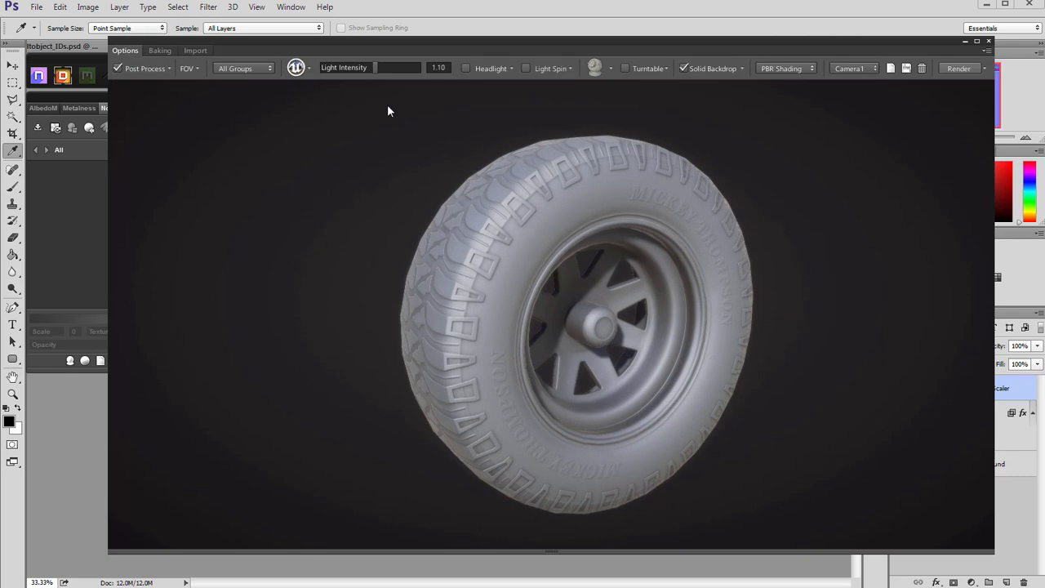
- Move and resize the 3D preview window so it fits between the DDO layer list and the Photoshop panels
drag(314, 39, 407, 56)
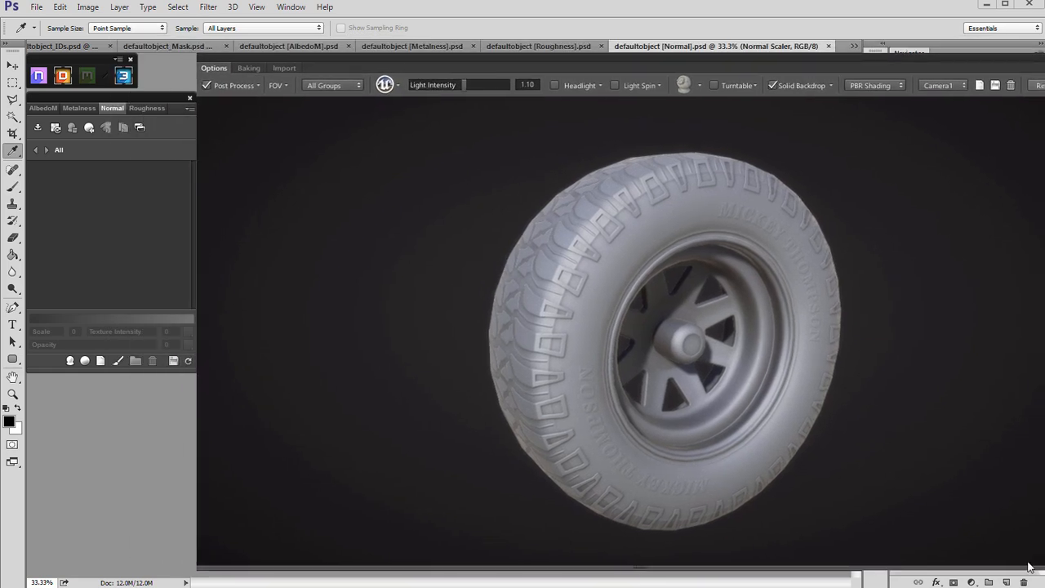
drag(1043, 570, 888, 562)
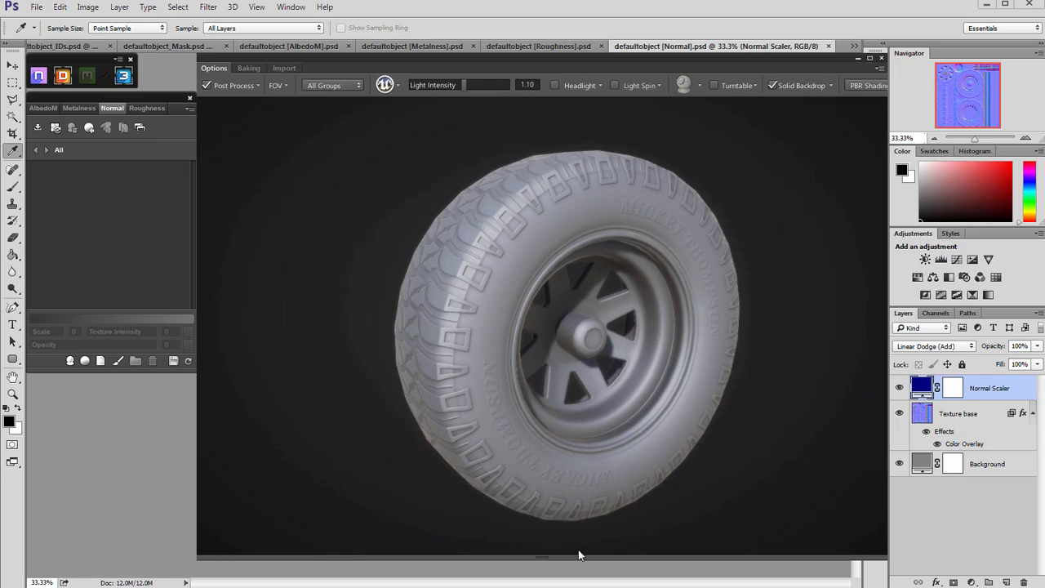
drag(889, 565, 888, 585)
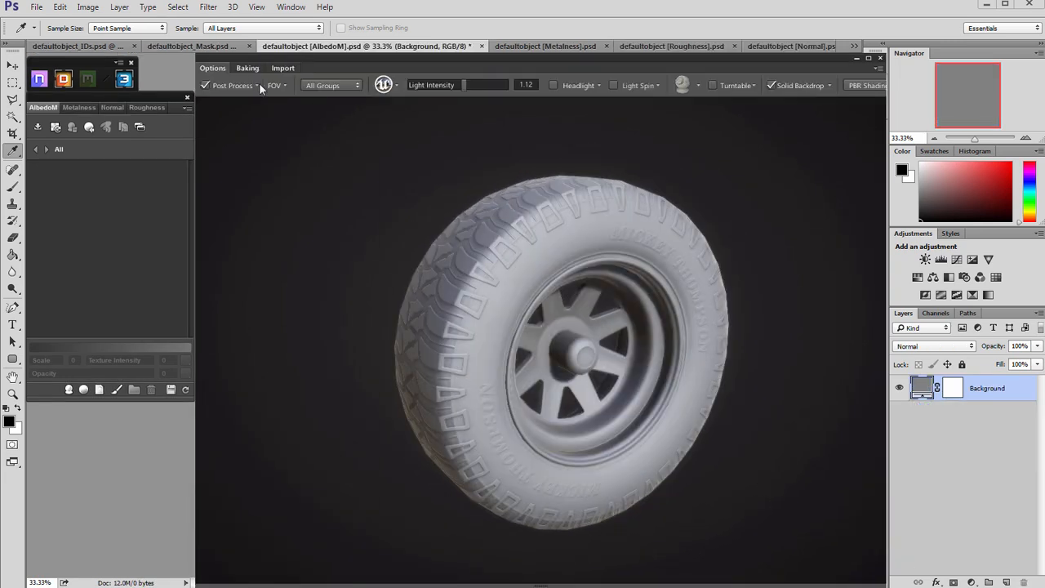
- Reduce the CCD Blooming intensity to 0.43 in the wheel preview's post-process settings
click(258, 84)
drag(271, 421, 260, 420)
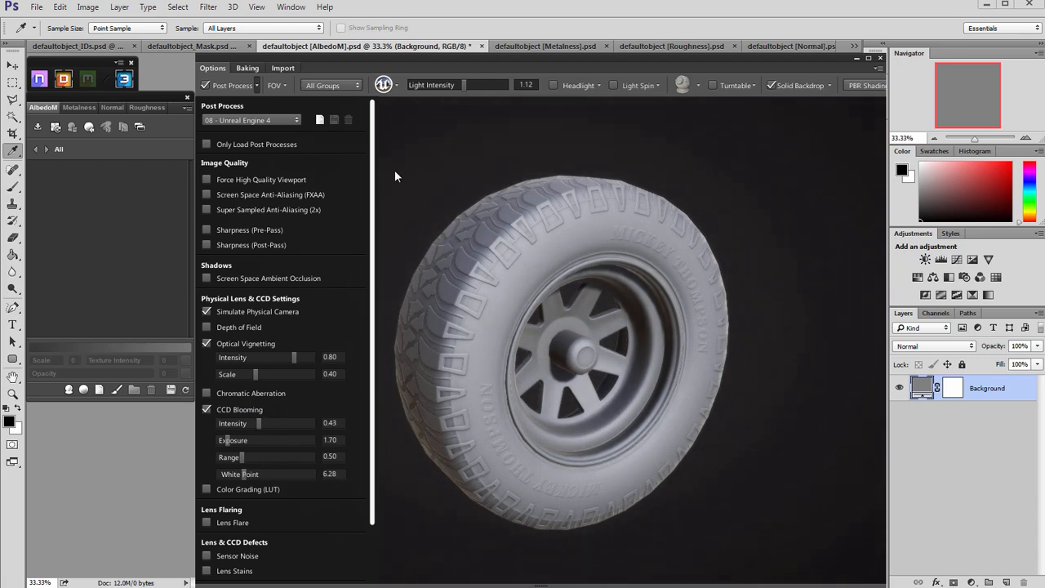
click(400, 142)
drag(401, 243, 384, 246)
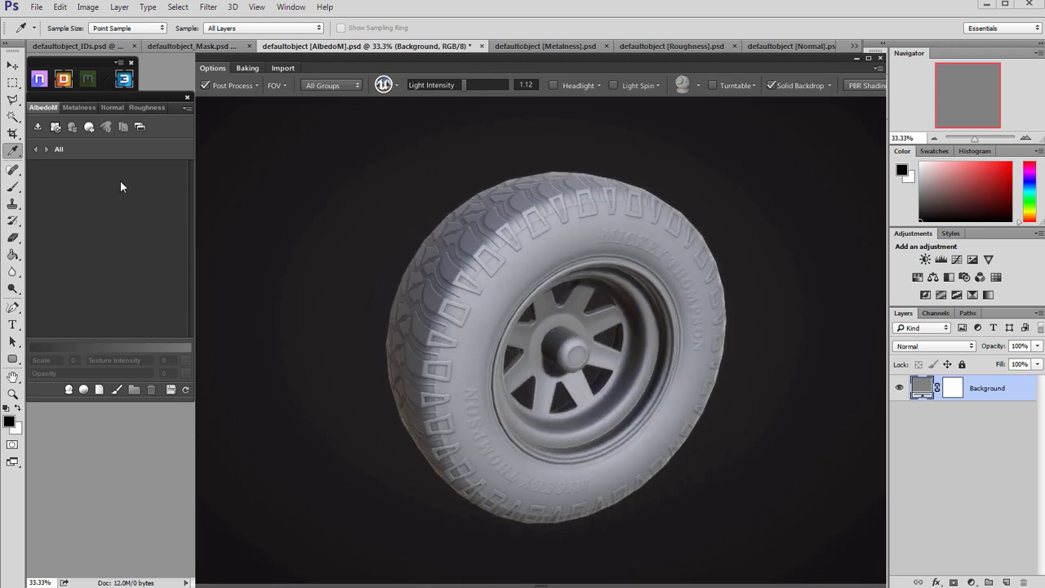
- Add the Rubber - Synthetic basic material to the wheel and inspect it in the preview
click(84, 392)
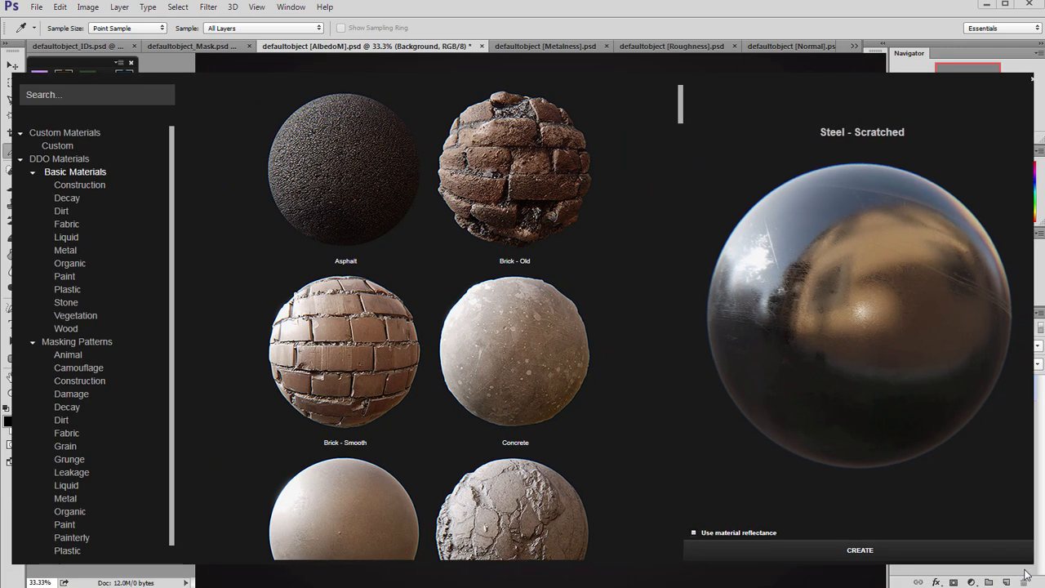
drag(668, 115, 643, 517)
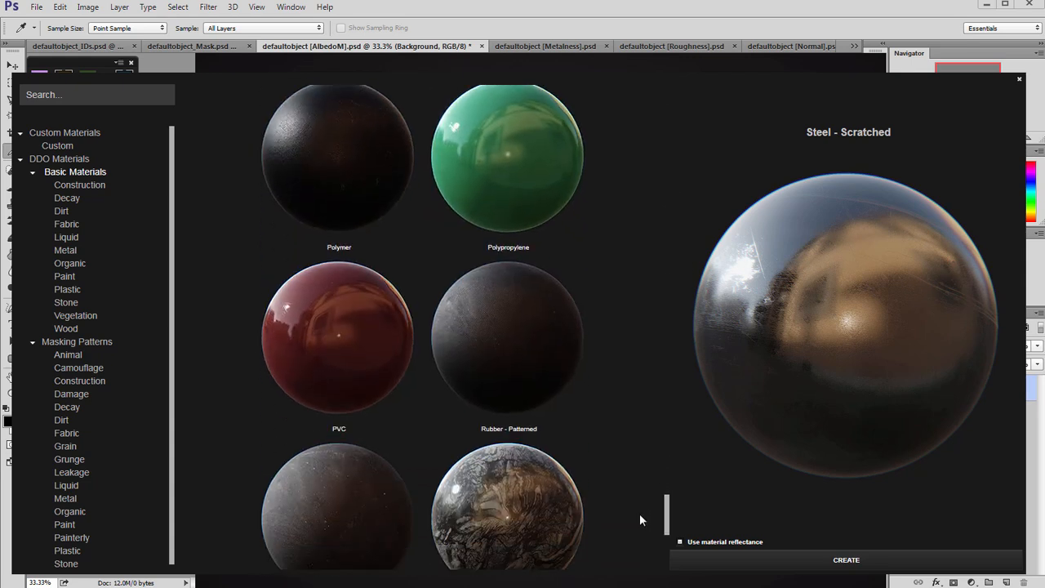
click(360, 465)
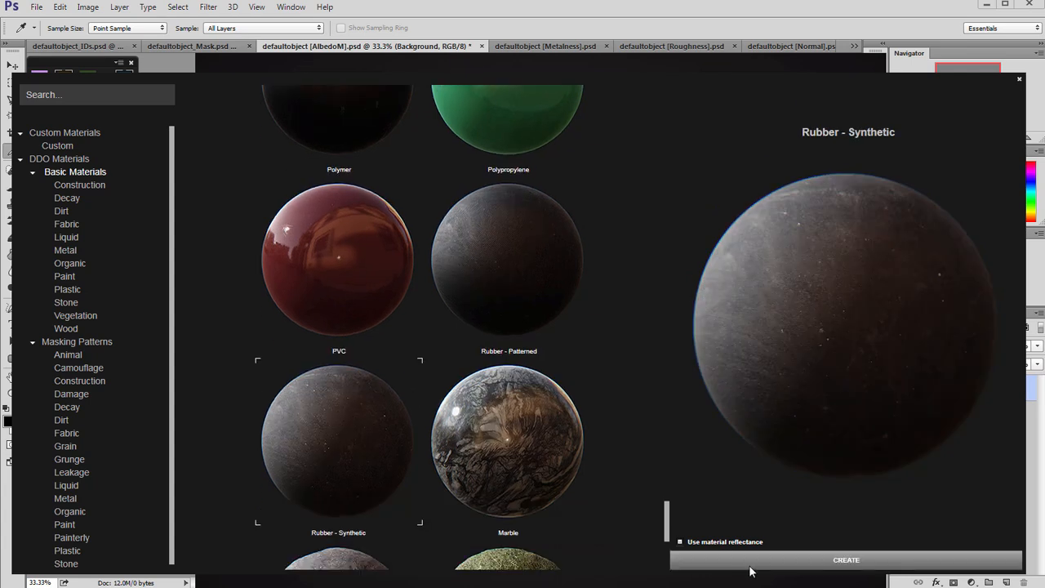
click(747, 561)
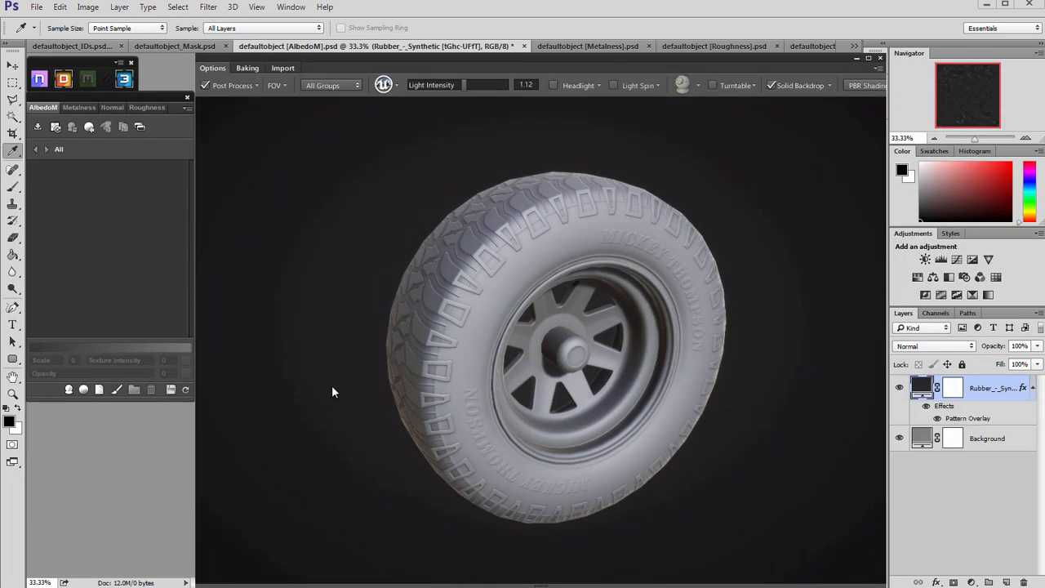
drag(333, 387, 351, 336)
scroll(384, 345, up, 4)
drag(411, 355, 420, 379)
- Group the rubber material in a folder and mask the folder to the tire's black material ID
click(135, 391)
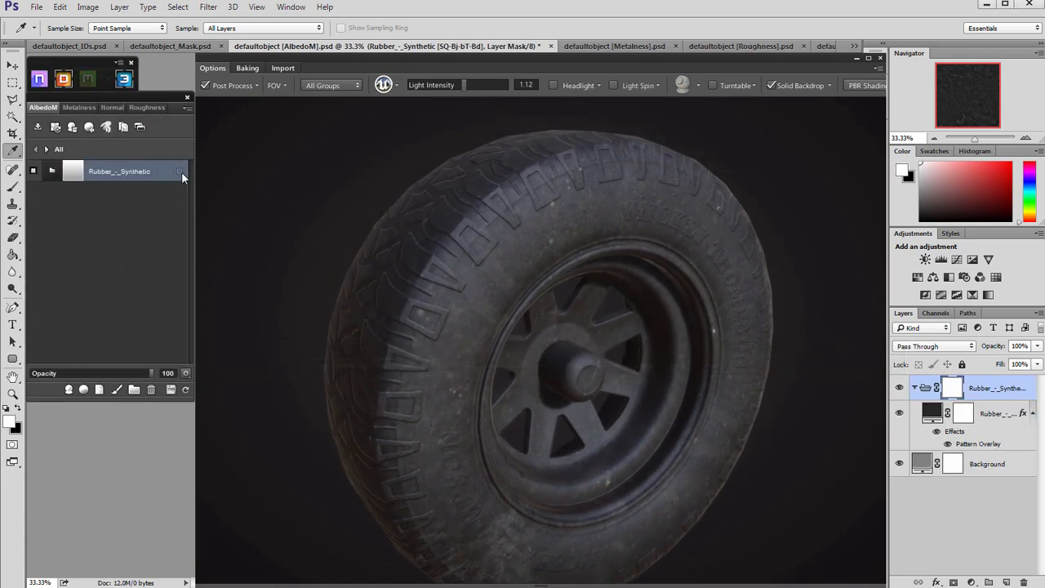
click(181, 172)
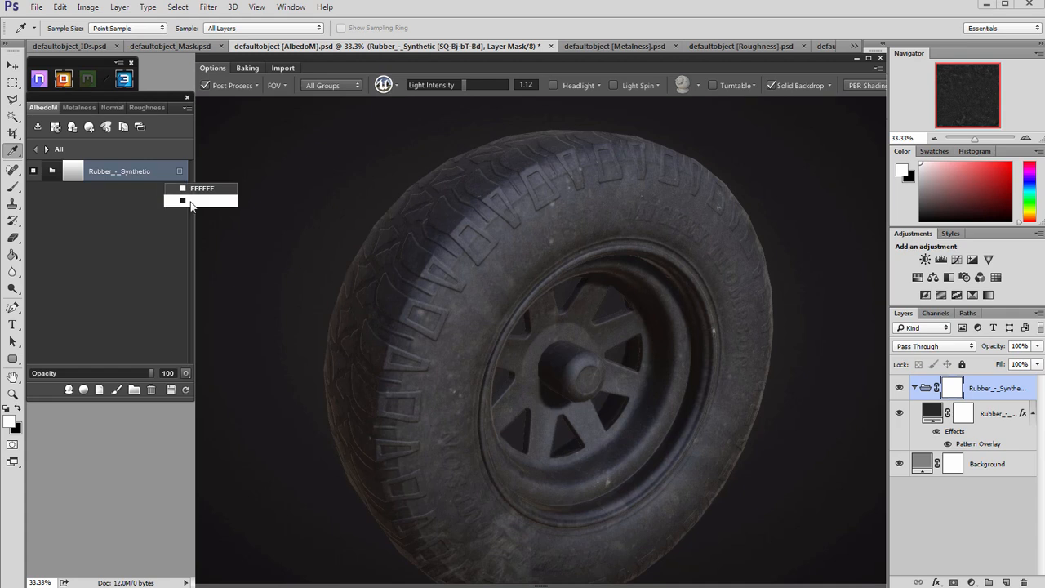
click(190, 202)
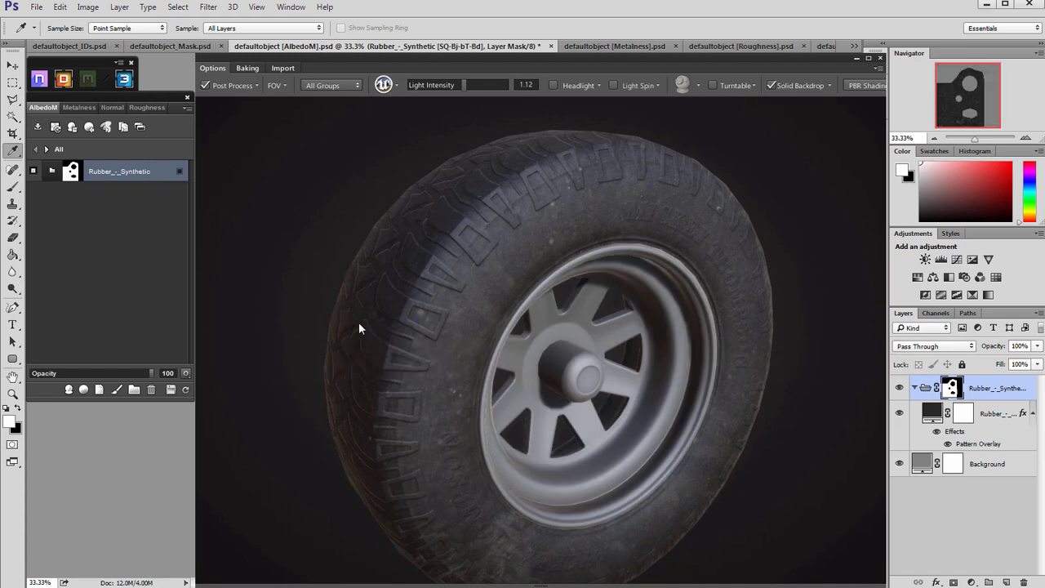
- Inside the folder, set the rubber's texture scale to -2 and its texture intensity to 100 for roughness and 20 for albedo
click(53, 171)
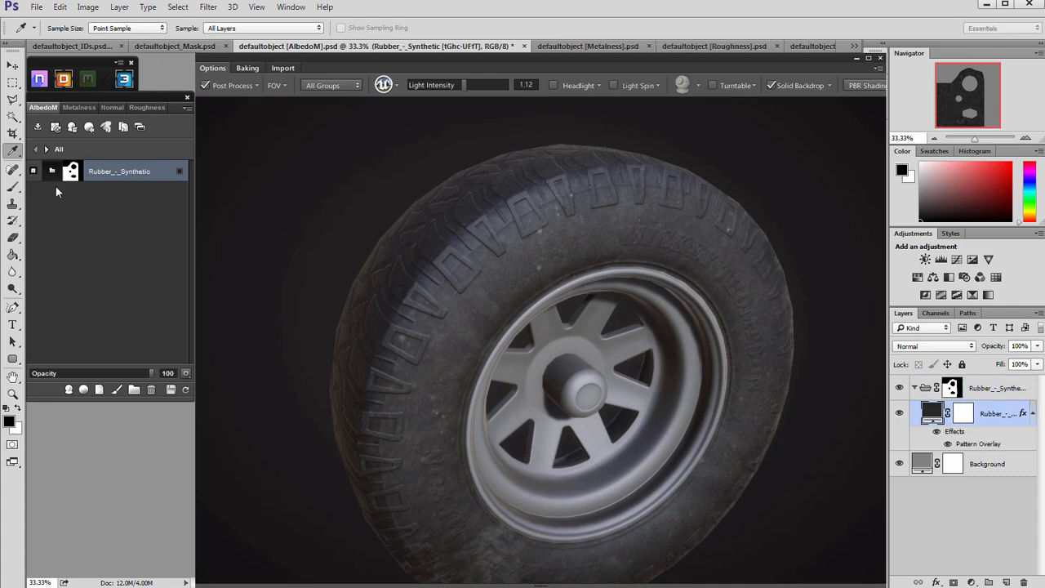
drag(44, 358, 40, 358)
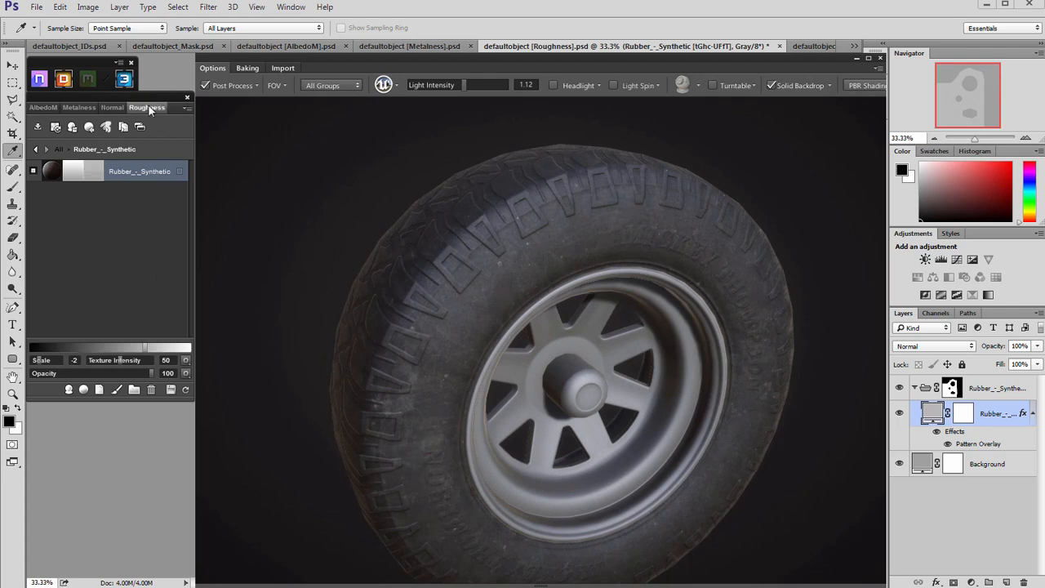
drag(118, 361, 156, 361)
drag(253, 329, 170, 254)
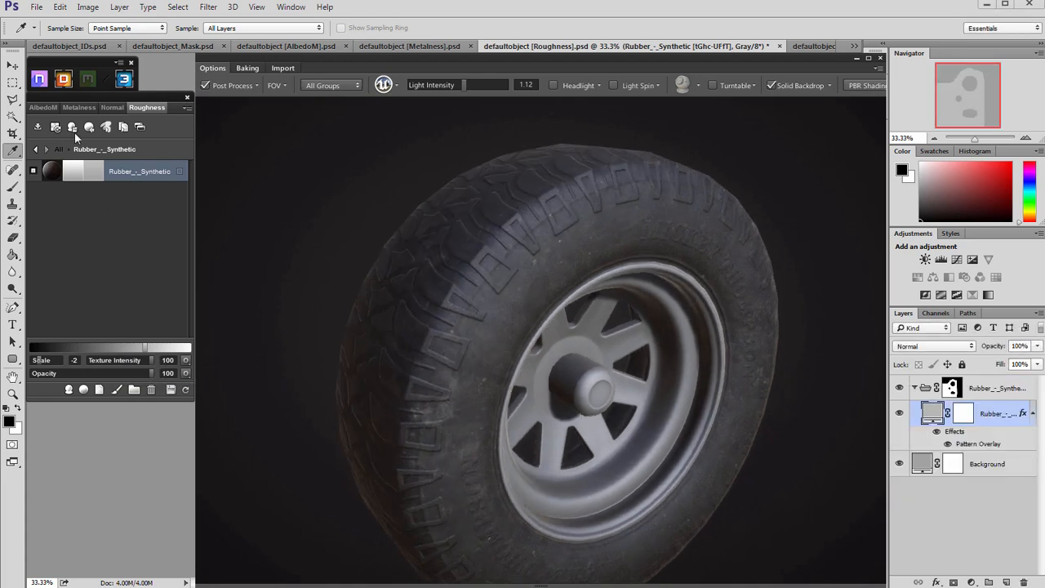
click(45, 107)
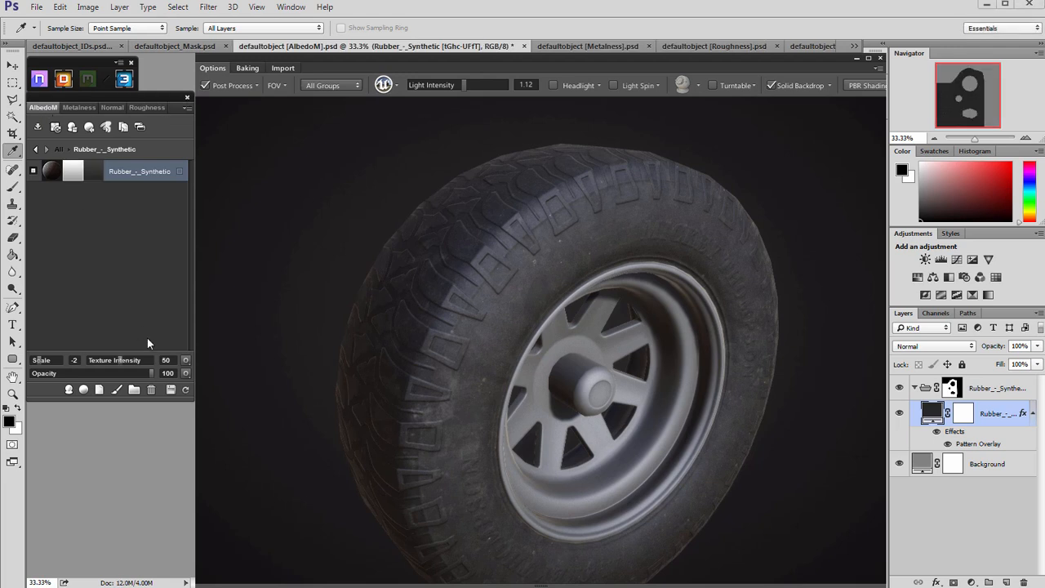
drag(121, 362, 106, 359)
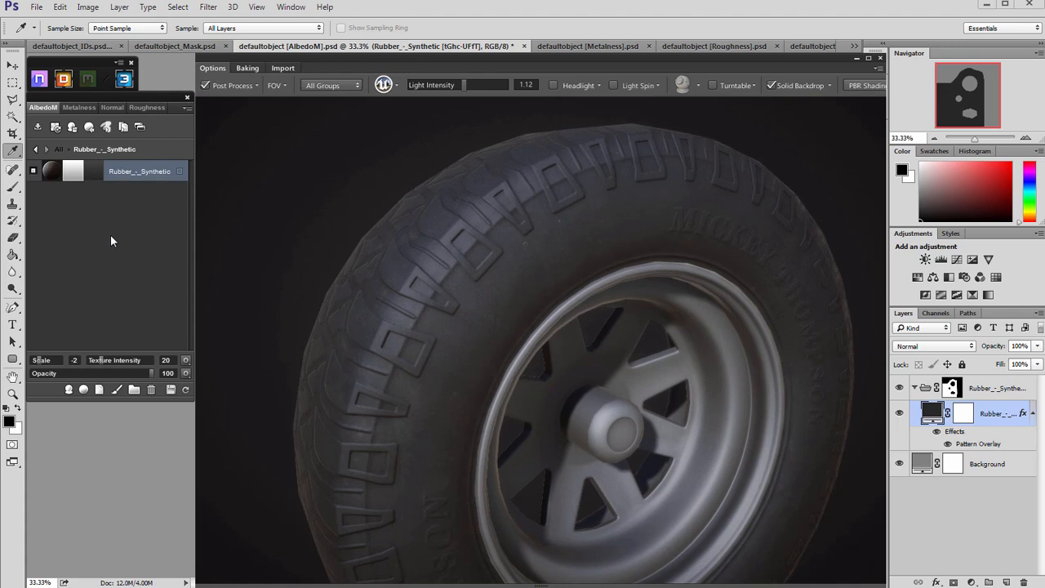
- Duplicate the Rubber_-_Synthetic layer and give the upper copy a lighter grey albedo color
right_click(137, 170)
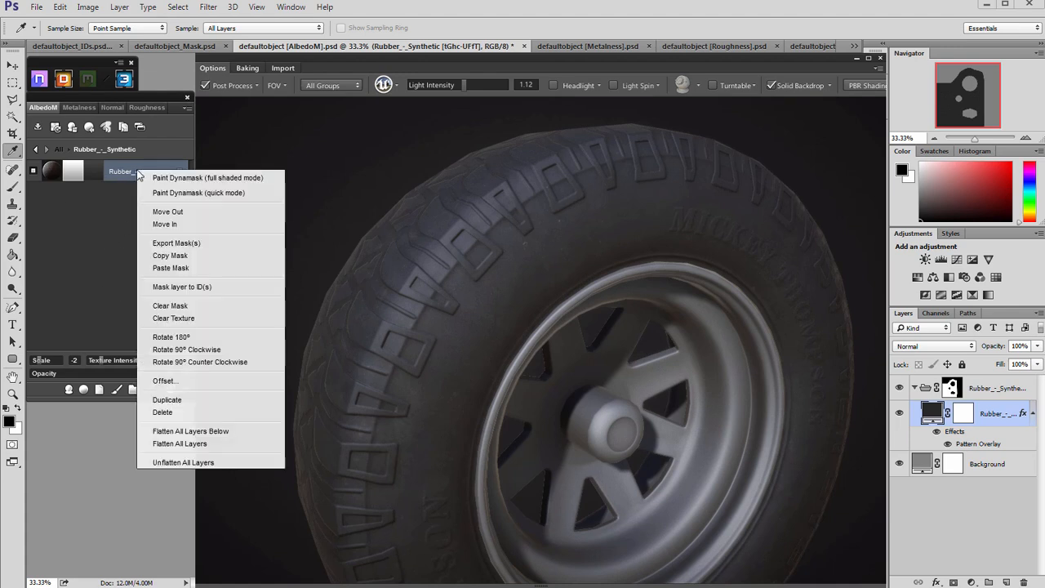
click(167, 399)
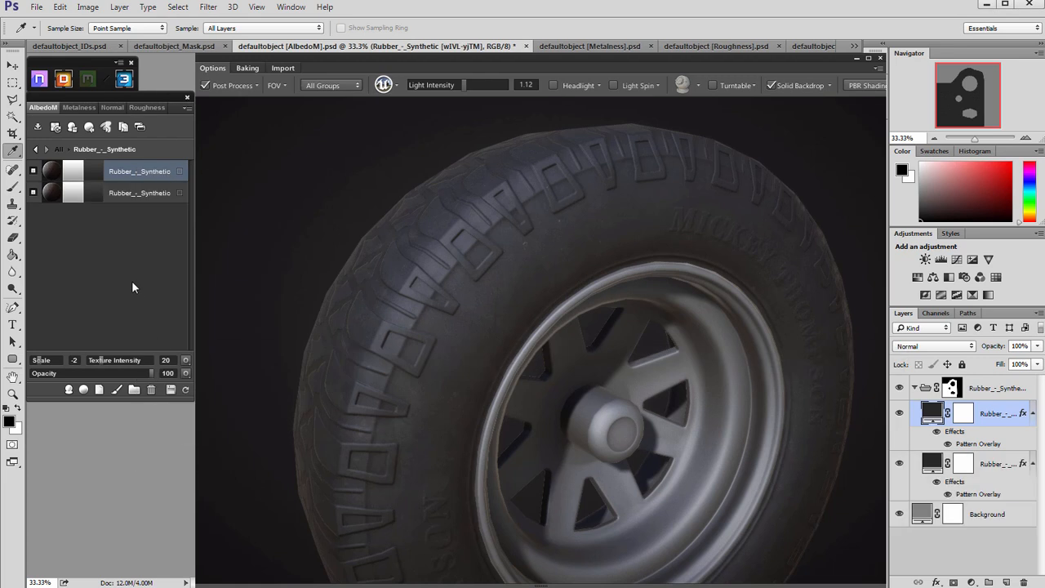
double_click(98, 175)
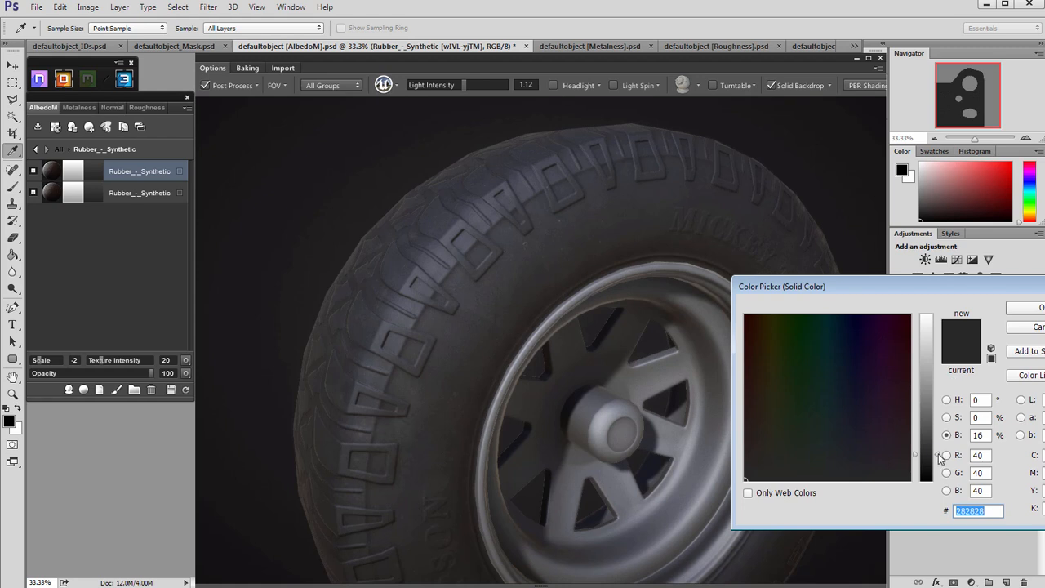
drag(939, 457, 952, 423)
click(1029, 311)
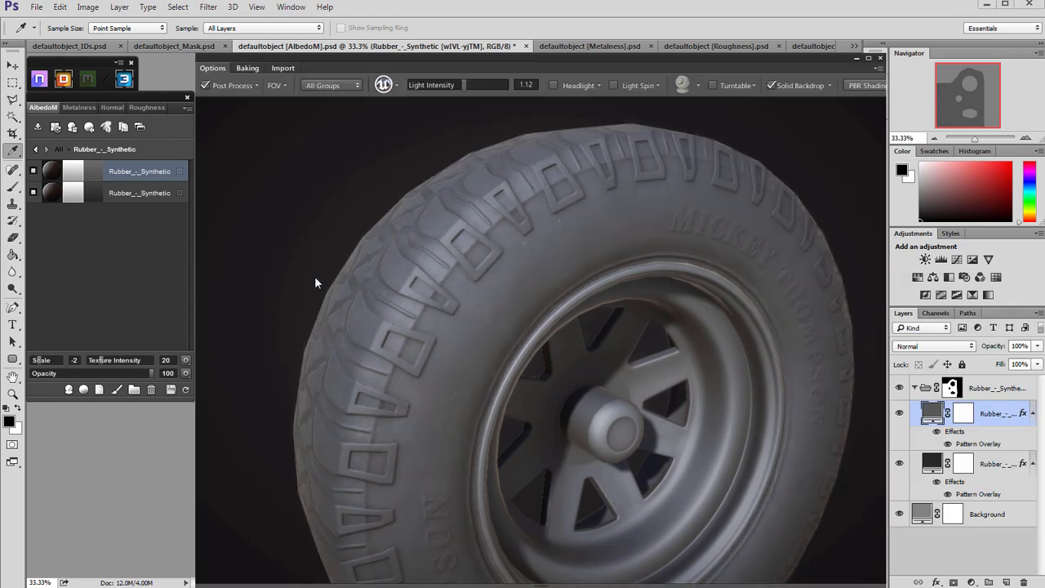
- Open the upper Rubber_-_Synthetic layer's mask in the Dynamask Editor and apply the Edges preset
click(78, 175)
click(561, 398)
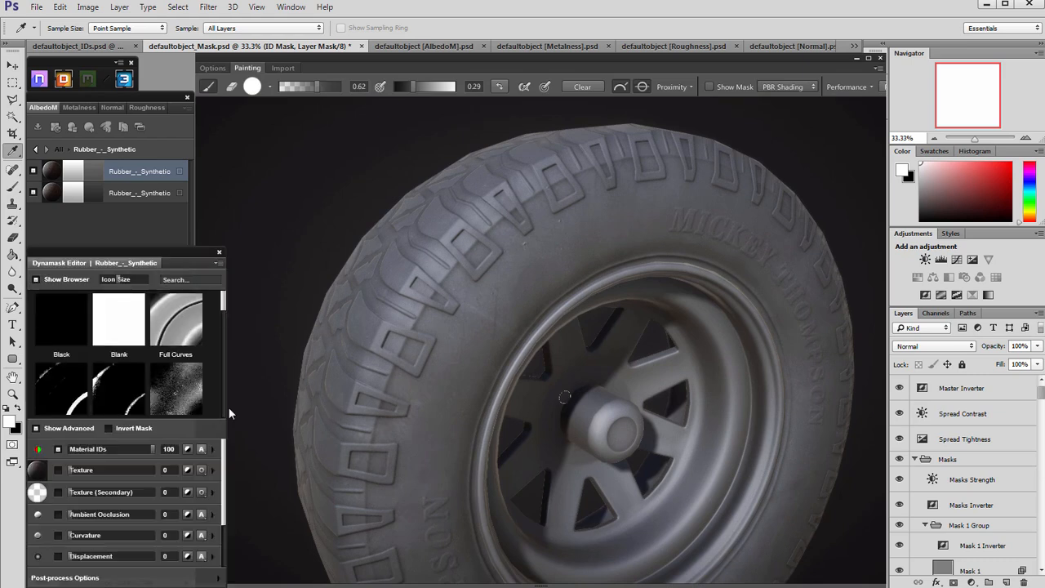
drag(224, 304, 224, 336)
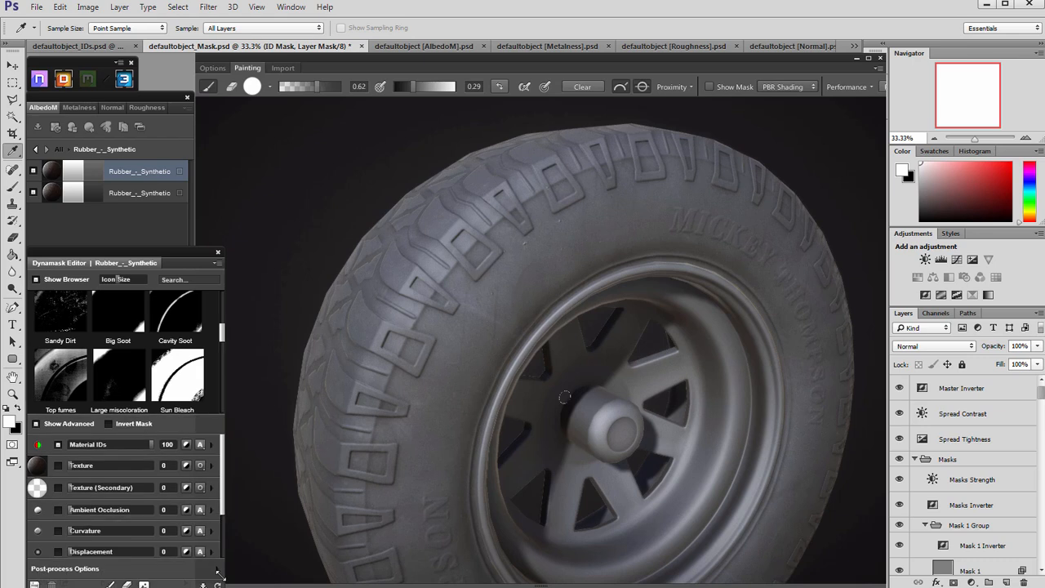
drag(229, 333, 214, 376)
click(175, 349)
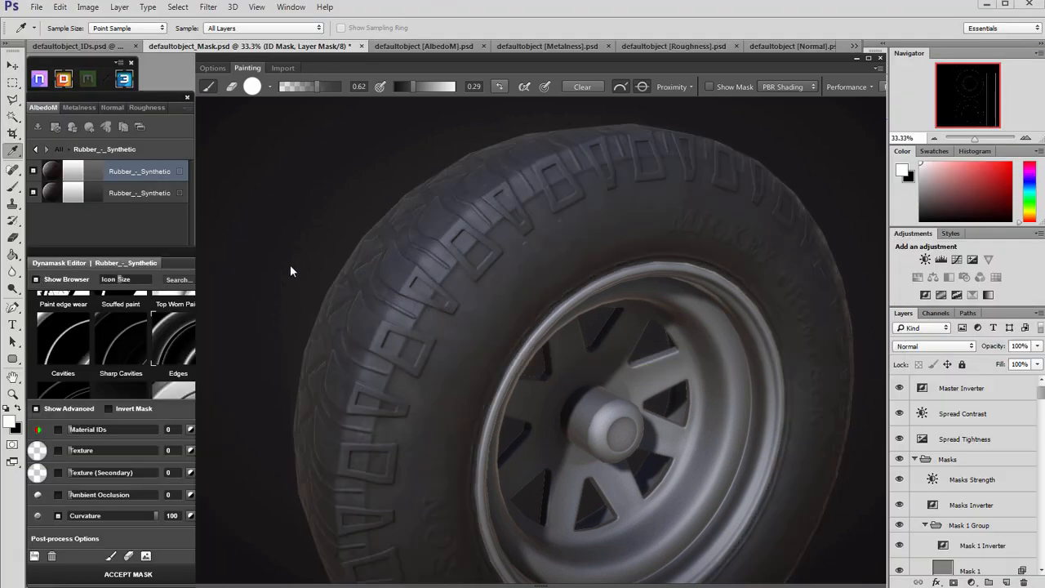
- Show the mask on the tire in the preview and switch it to the Sharp Edges preset
drag(290, 264, 329, 272)
click(709, 86)
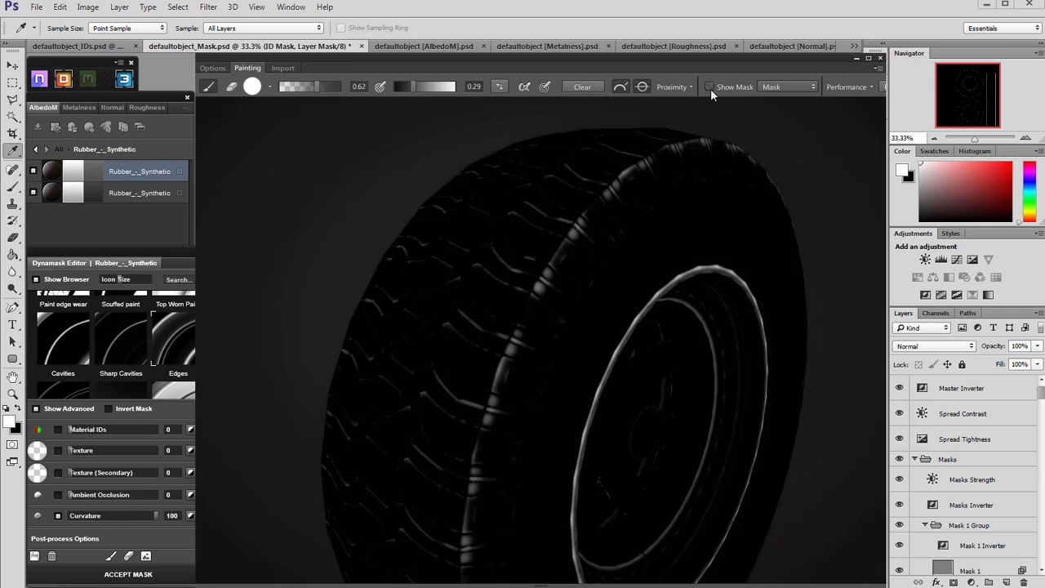
drag(539, 286, 435, 295)
scroll(437, 281, up, 2)
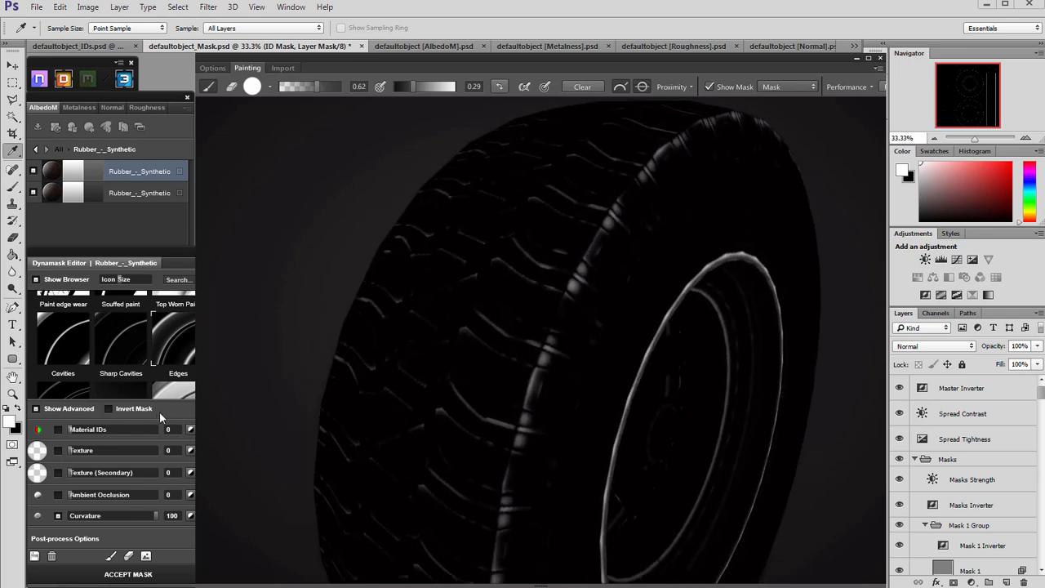
click(71, 321)
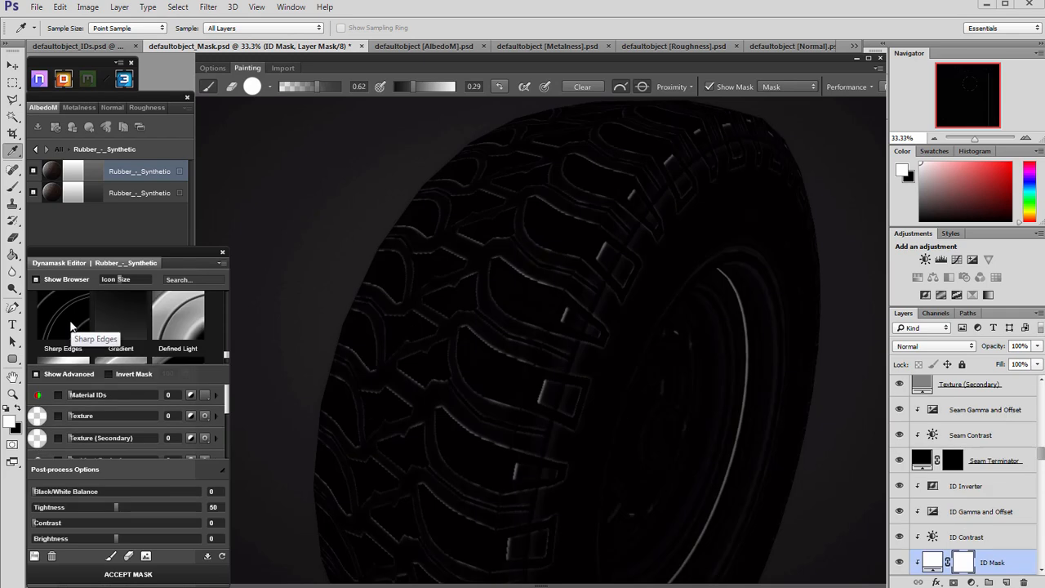
click(71, 326)
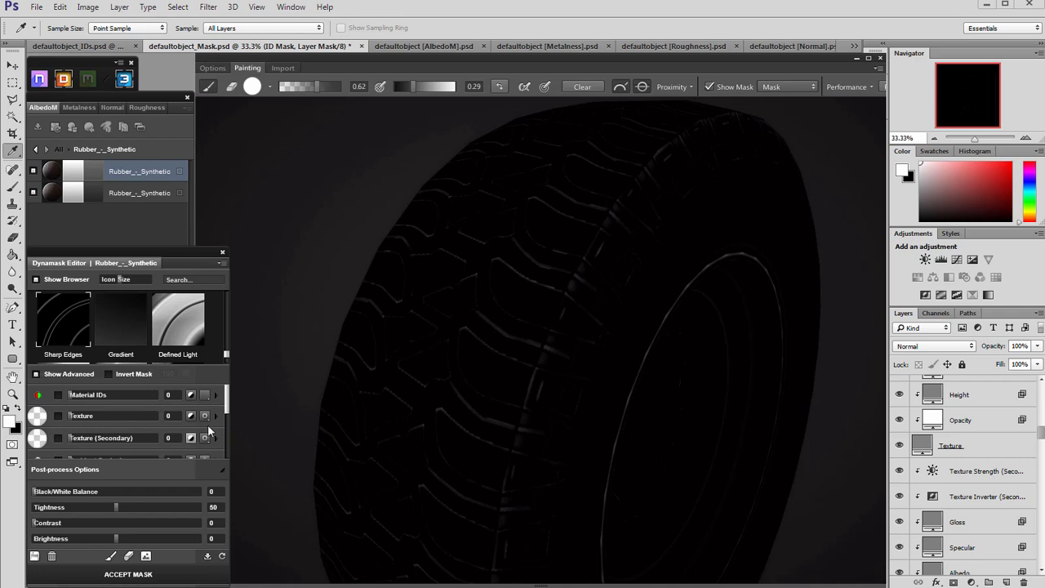
- Set the mask's curvature brightness to 10 and curvature contrast to 88
drag(228, 406, 219, 433)
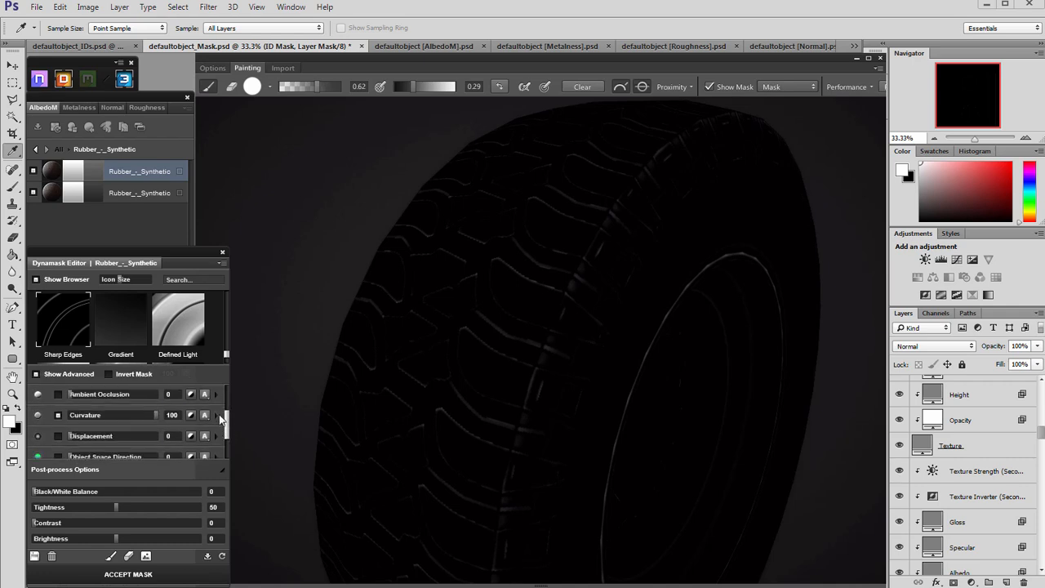
click(218, 415)
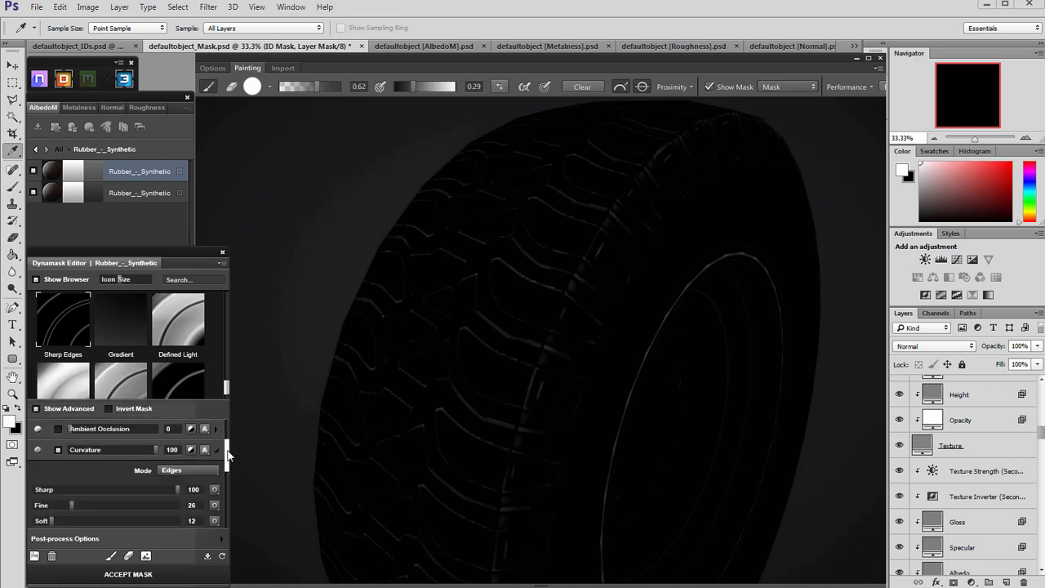
scroll(227, 454, down, 5)
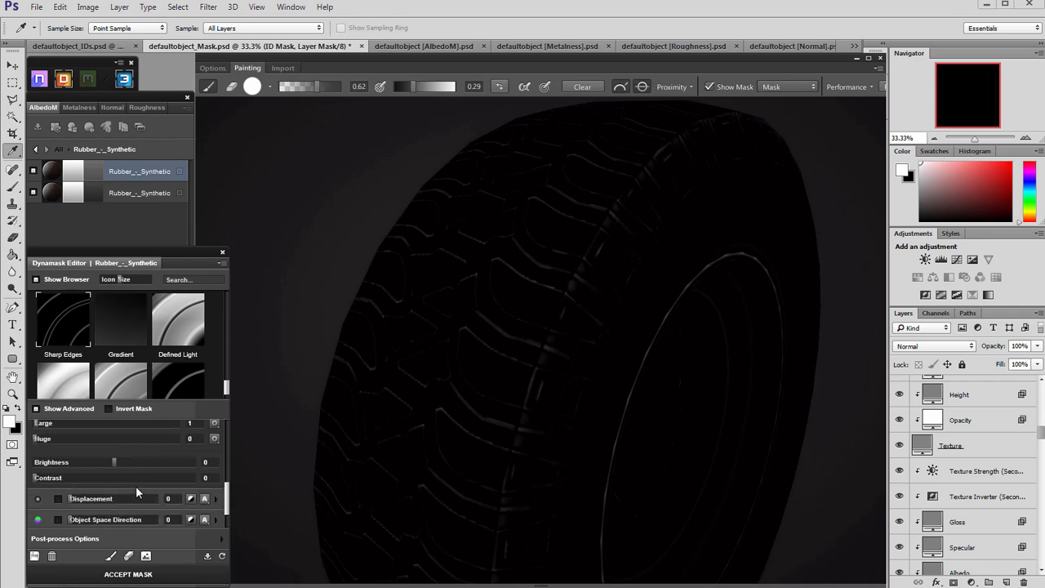
click(123, 463)
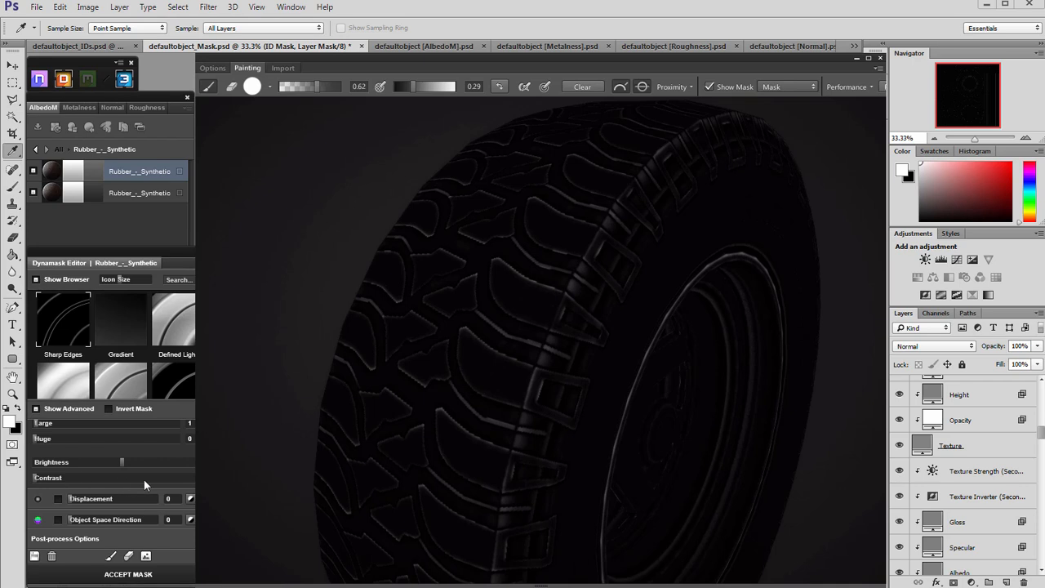
click(154, 478)
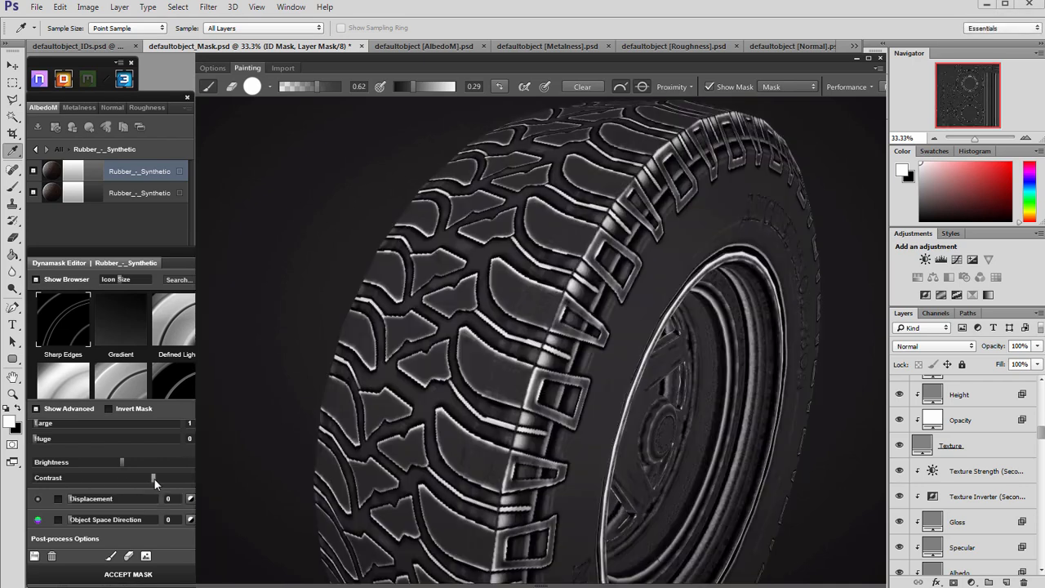
drag(157, 478, 173, 477)
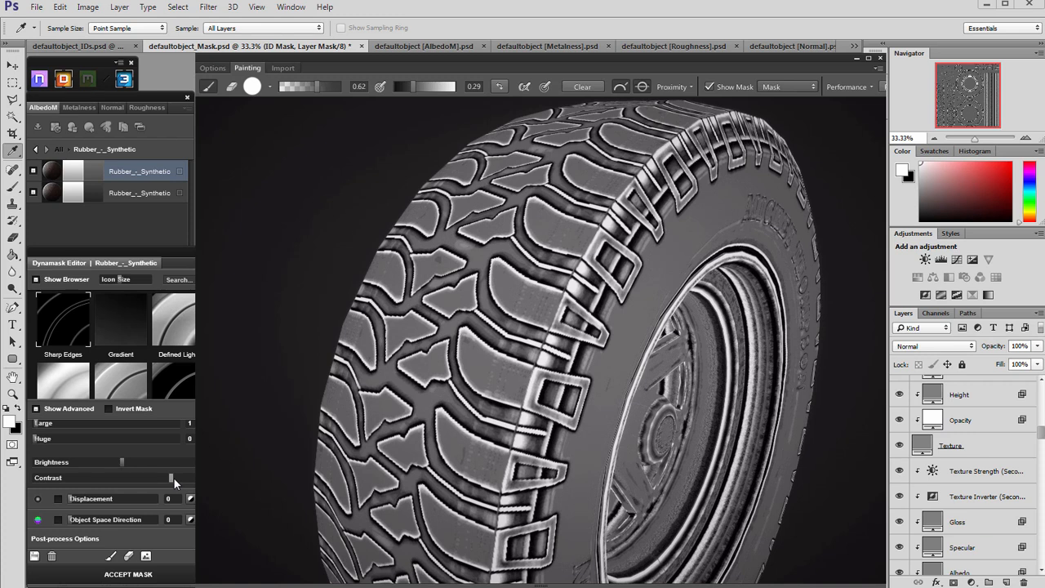
drag(173, 477, 175, 477)
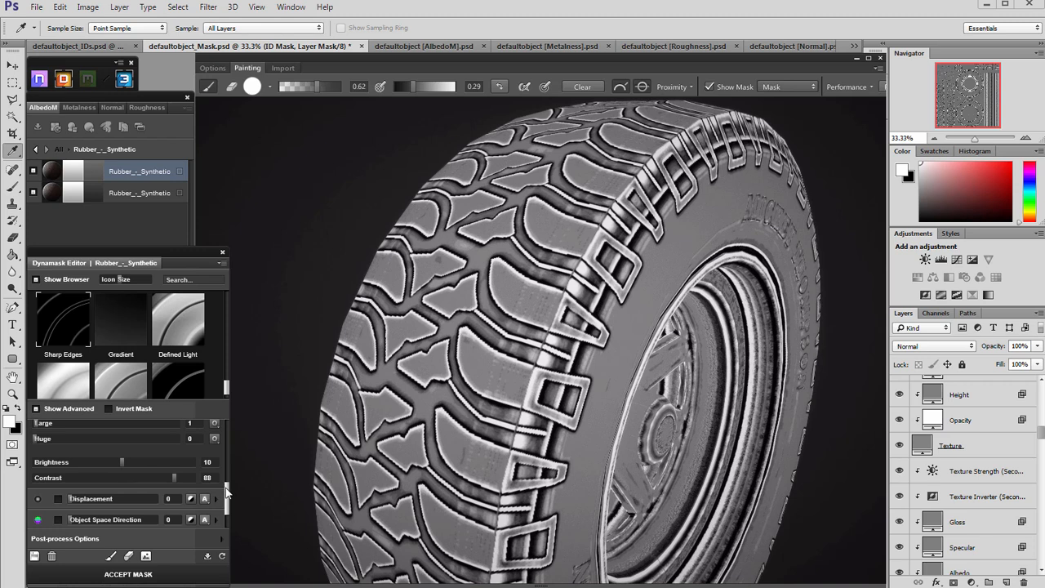
- Raise the tightness in the mask's post-process options above 79 so only thin edge lines remain white
drag(227, 490, 226, 516)
click(219, 539)
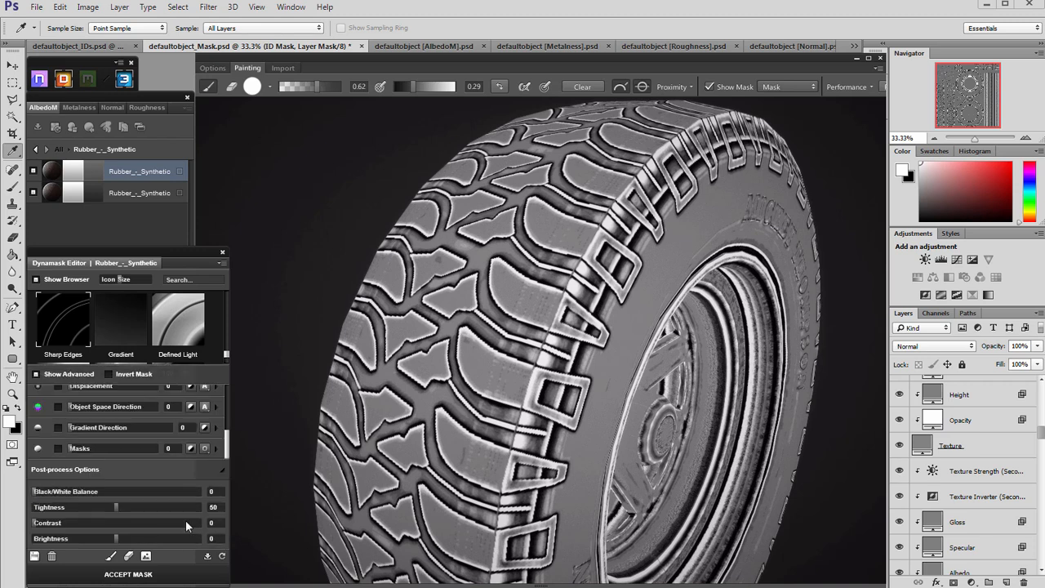
drag(123, 505, 160, 503)
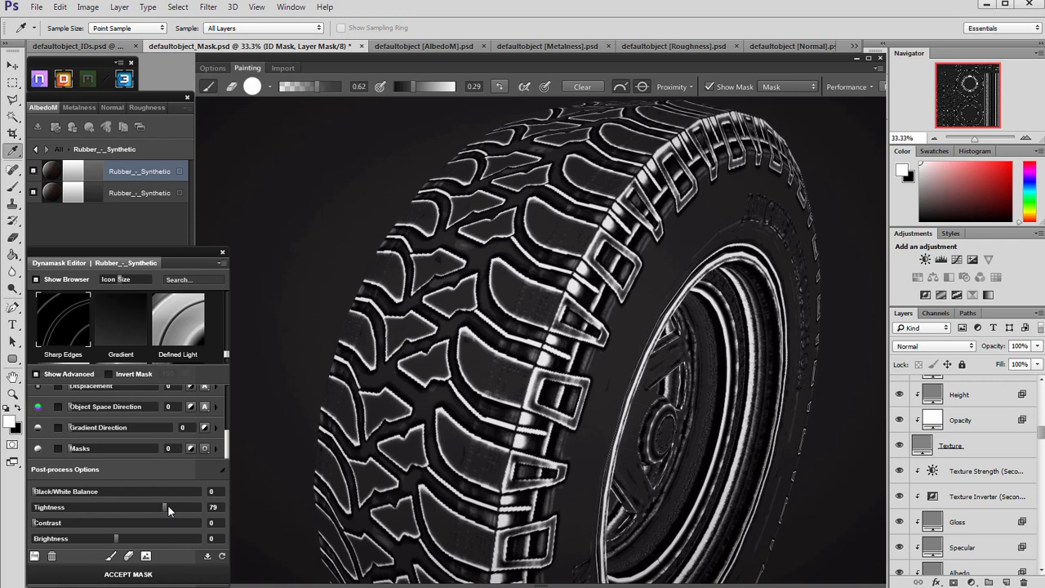
drag(167, 505, 182, 509)
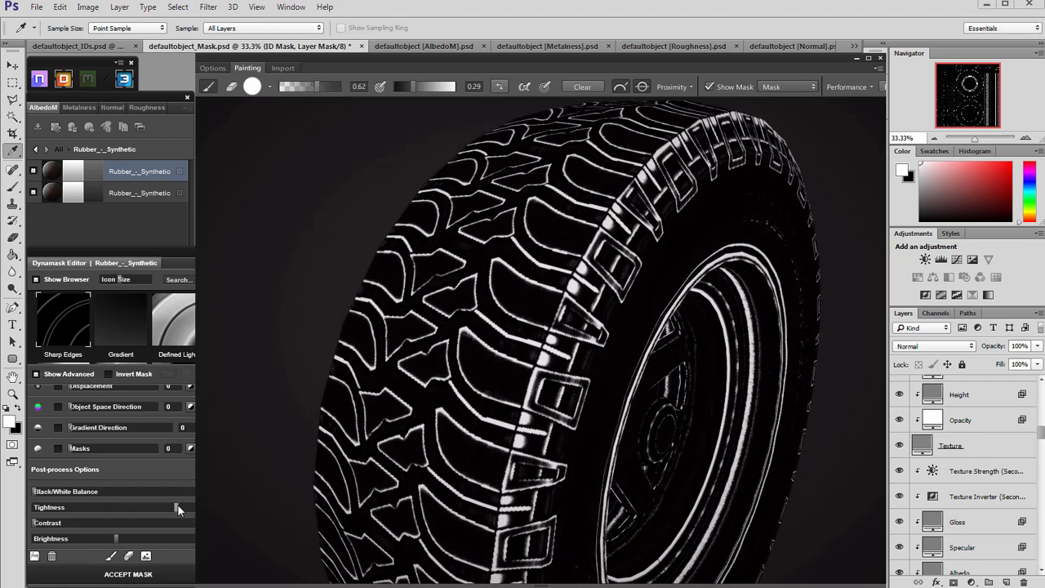
- Examine the mask along the tire's shoulder, widen the 3D preview window and check its painting performance options
drag(554, 376, 399, 329)
scroll(428, 398, up, 5)
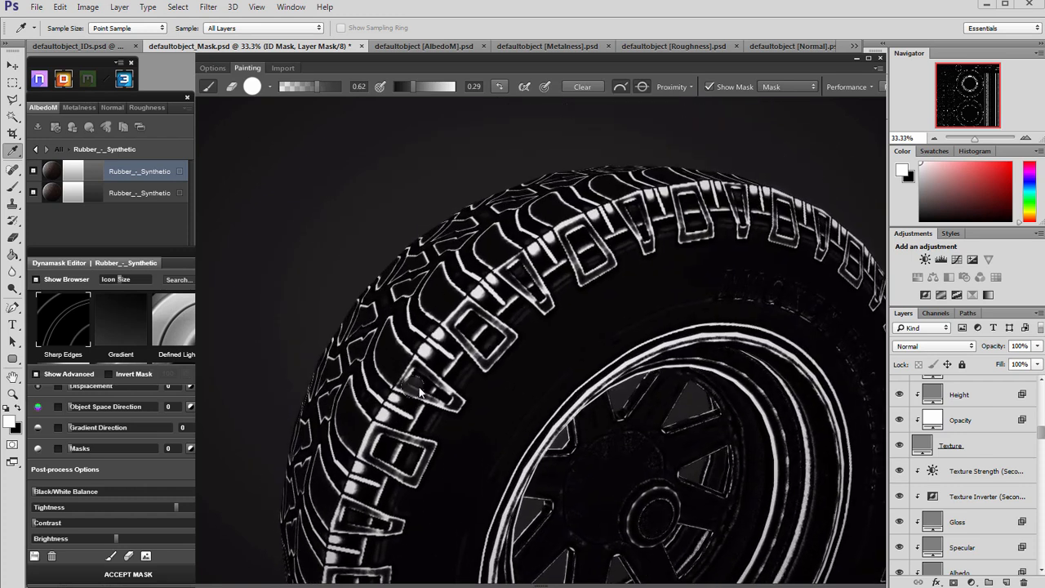
scroll(448, 423, up, 3)
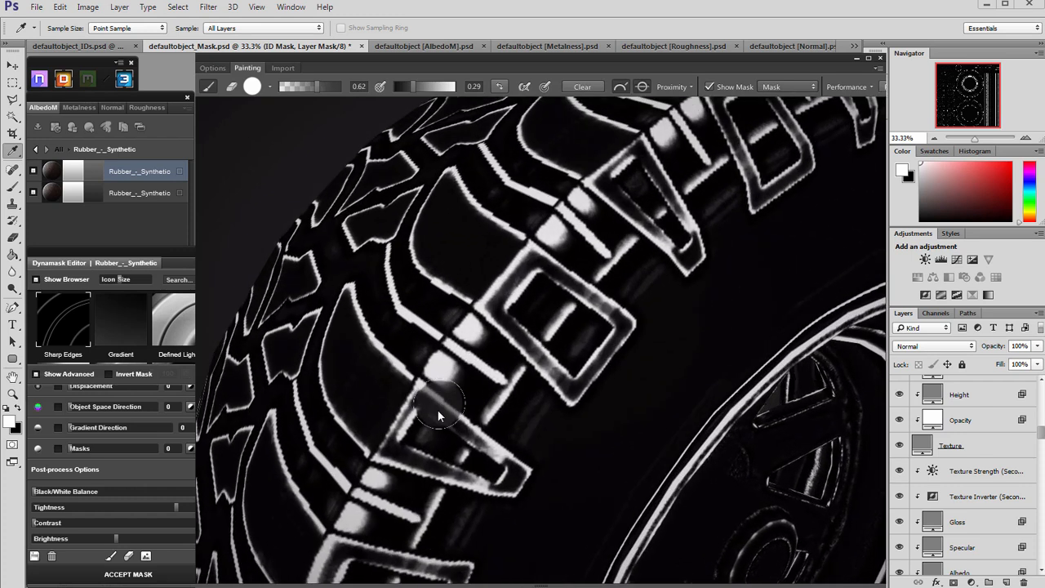
drag(441, 388, 433, 377)
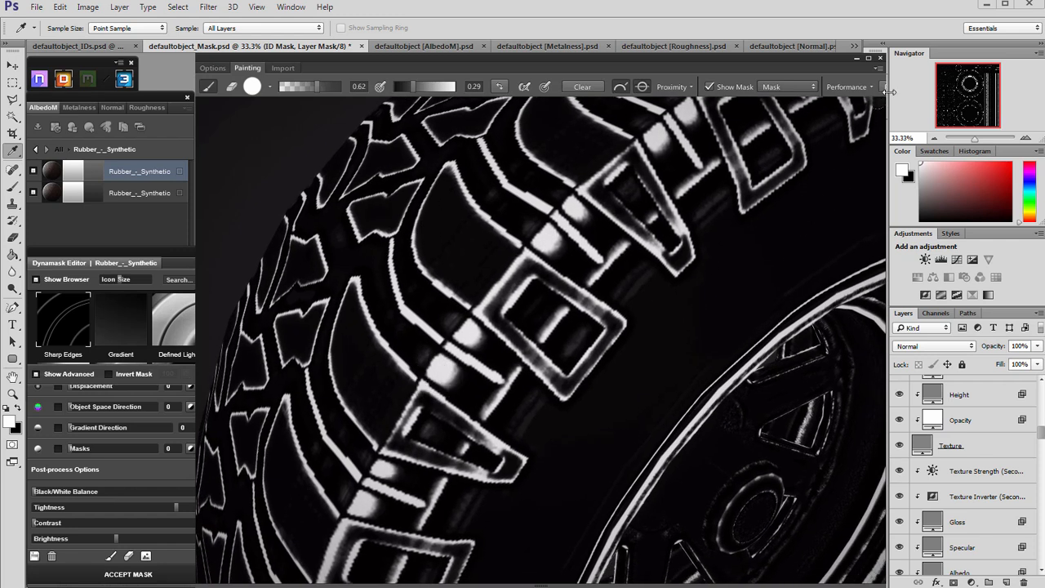
drag(884, 584, 931, 582)
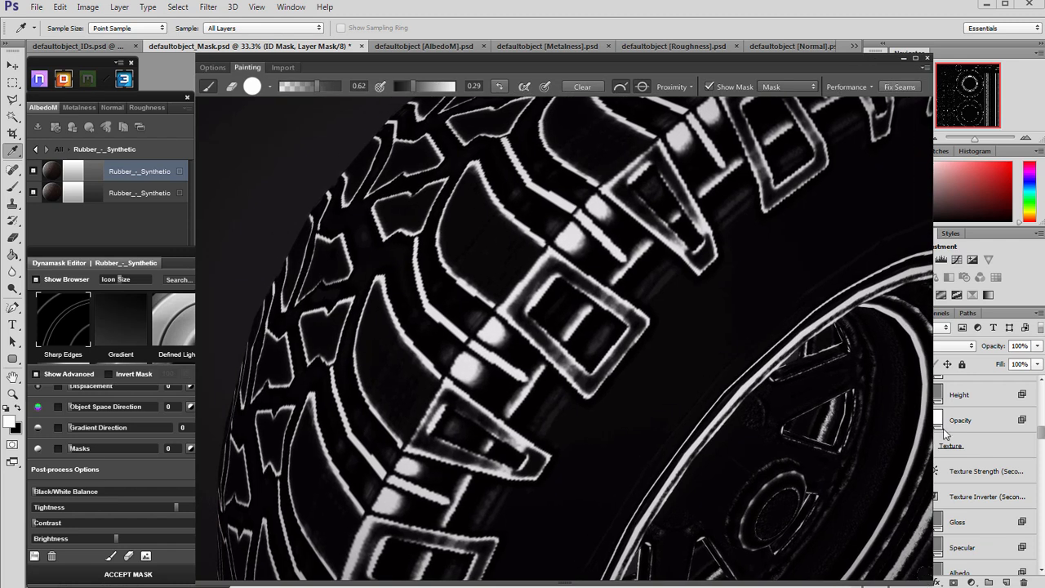
click(869, 87)
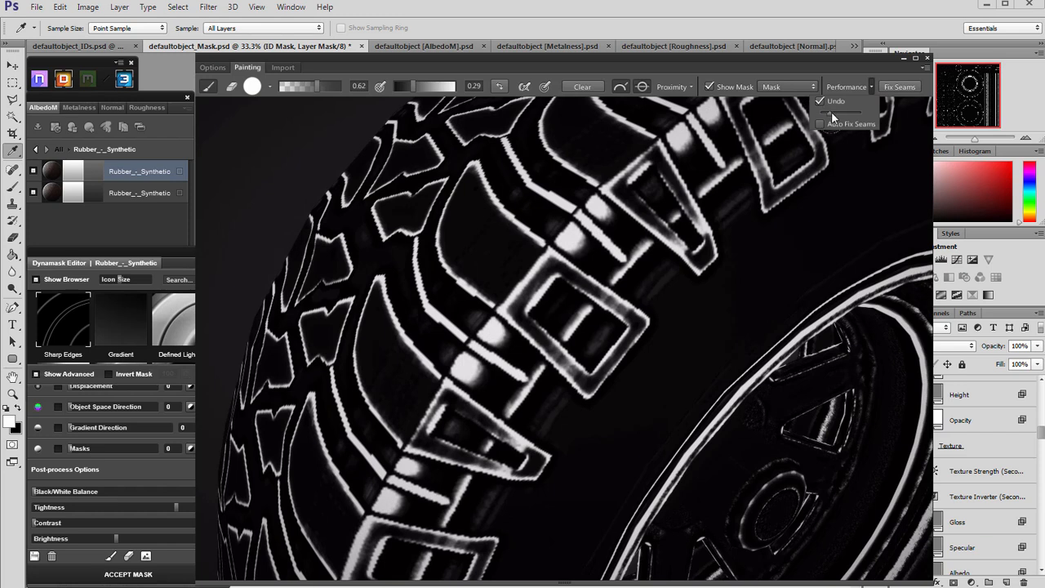
click(871, 89)
drag(668, 291, 608, 290)
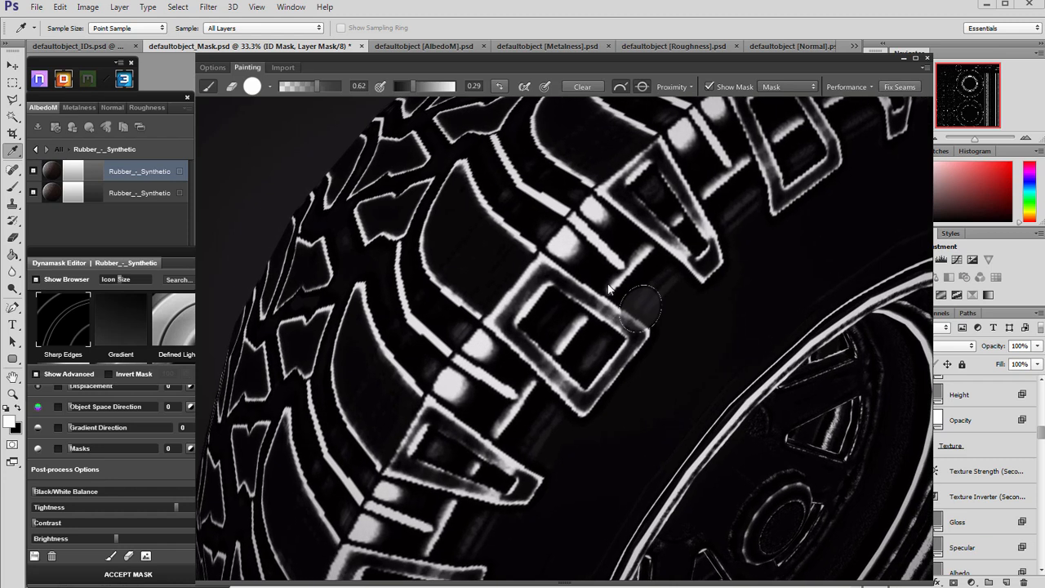
- Set the mask brush to opacity 1.00 and value 0.00, and paint out the white blobs between the tire's shoulder lugs
drag(316, 85, 339, 86)
mouse_move(463, 278)
mouse_down()
mouse_move(506, 305)
mouse_move(503, 287)
mouse_up()
drag(415, 87, 398, 85)
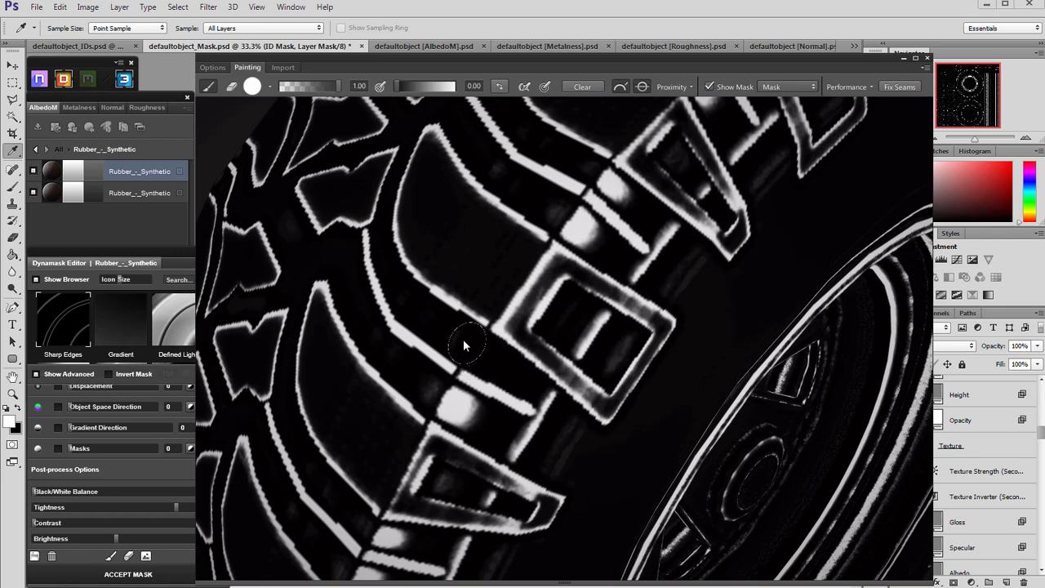
drag(459, 408, 522, 339)
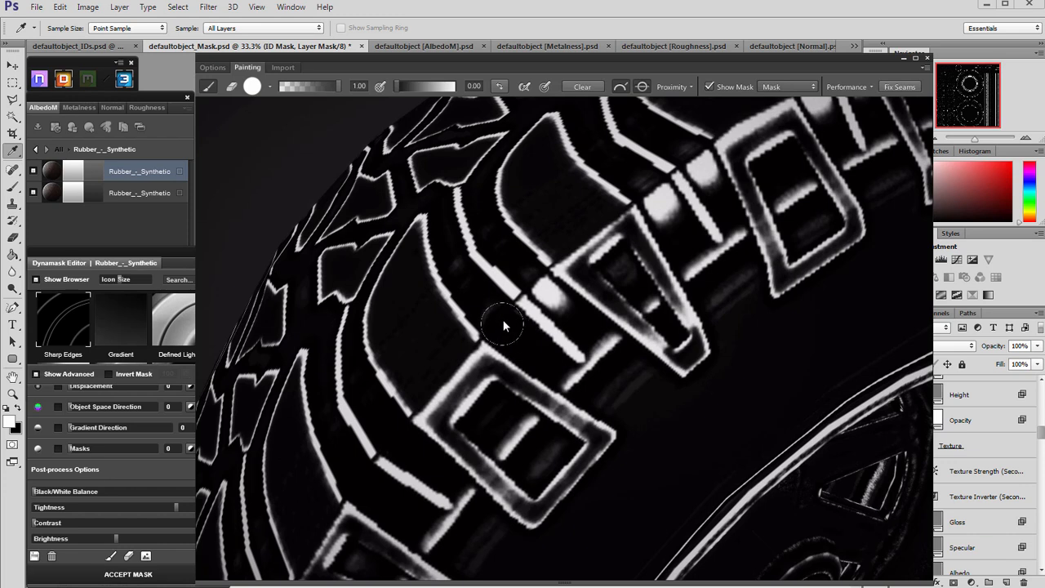
drag(591, 302, 572, 315)
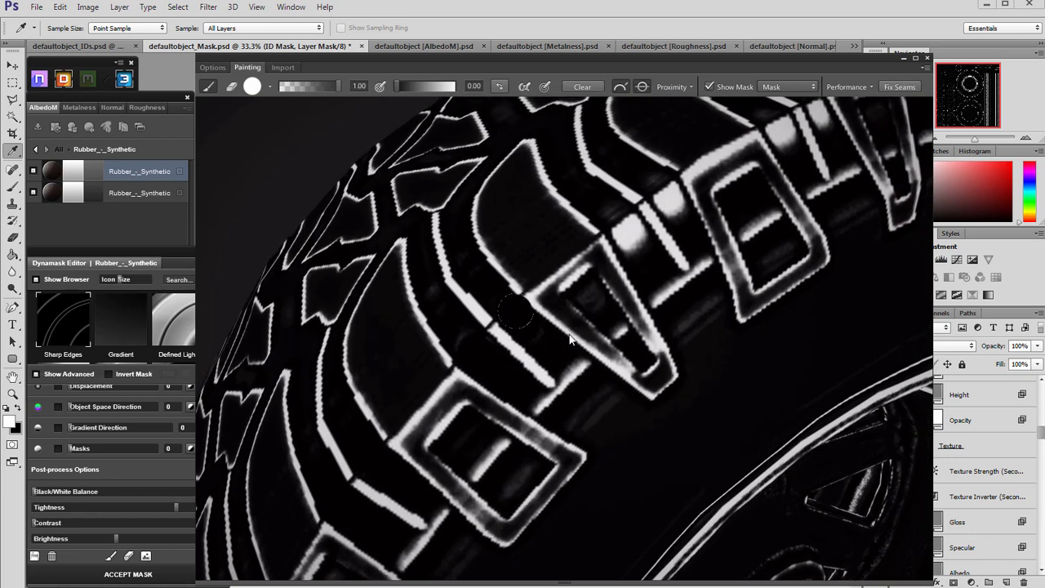
scroll(569, 339, down, 5)
drag(565, 391, 630, 269)
scroll(711, 471, up, 3)
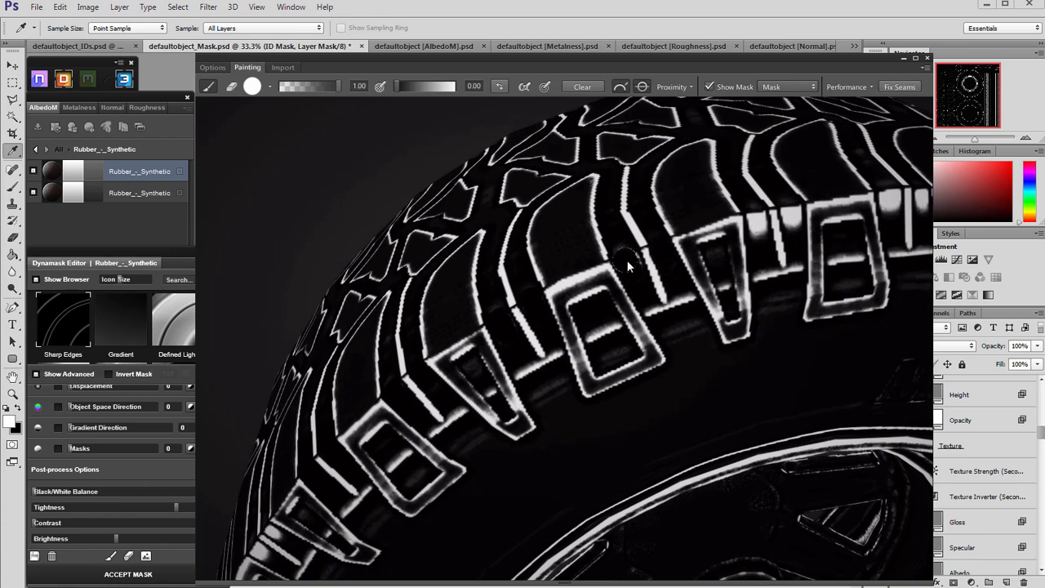
drag(651, 269, 547, 296)
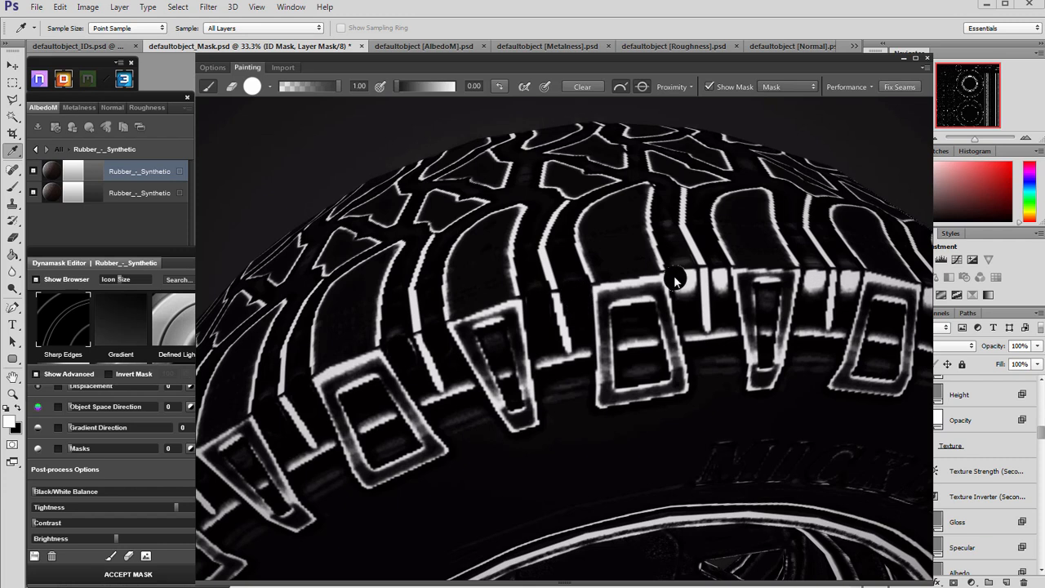
drag(668, 296, 562, 350)
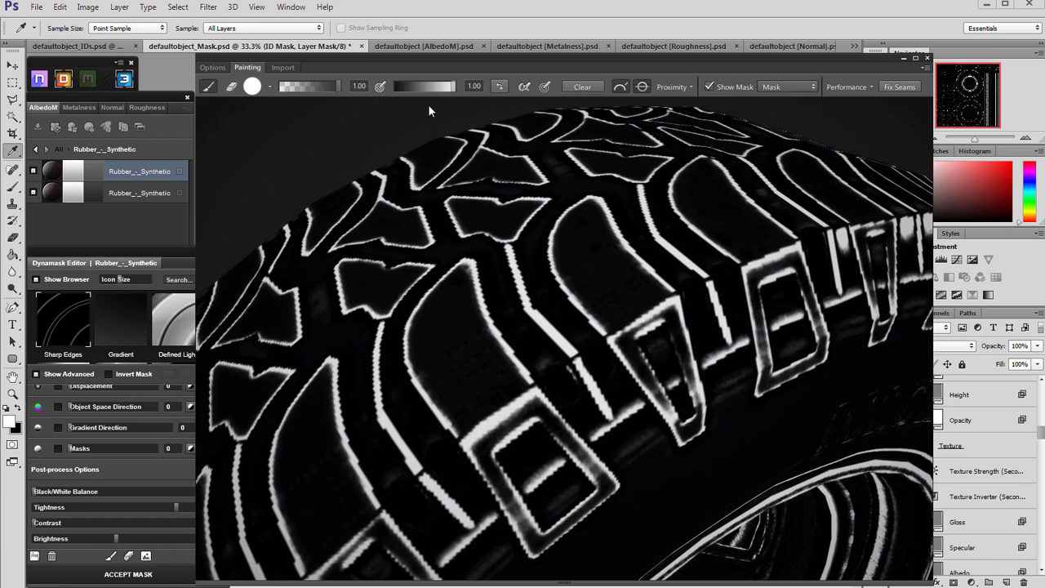
- Set the mask brush to opacity 0.50 and value 1.00, and paint white along the upper edges of the shoulder lugs
drag(310, 86, 307, 86)
drag(575, 309, 552, 347)
drag(616, 341, 707, 304)
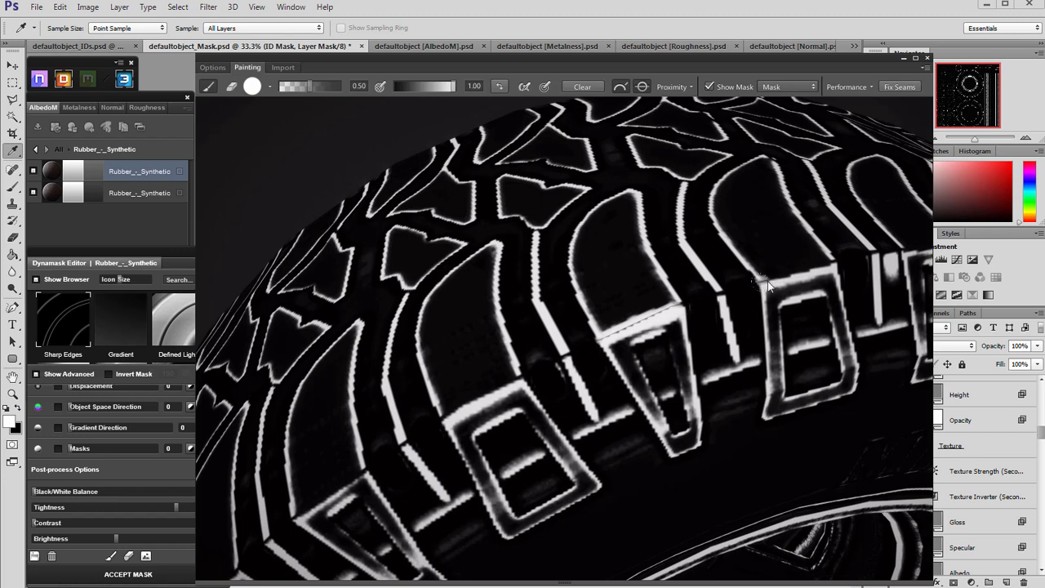
drag(767, 281, 823, 272)
drag(518, 383, 445, 419)
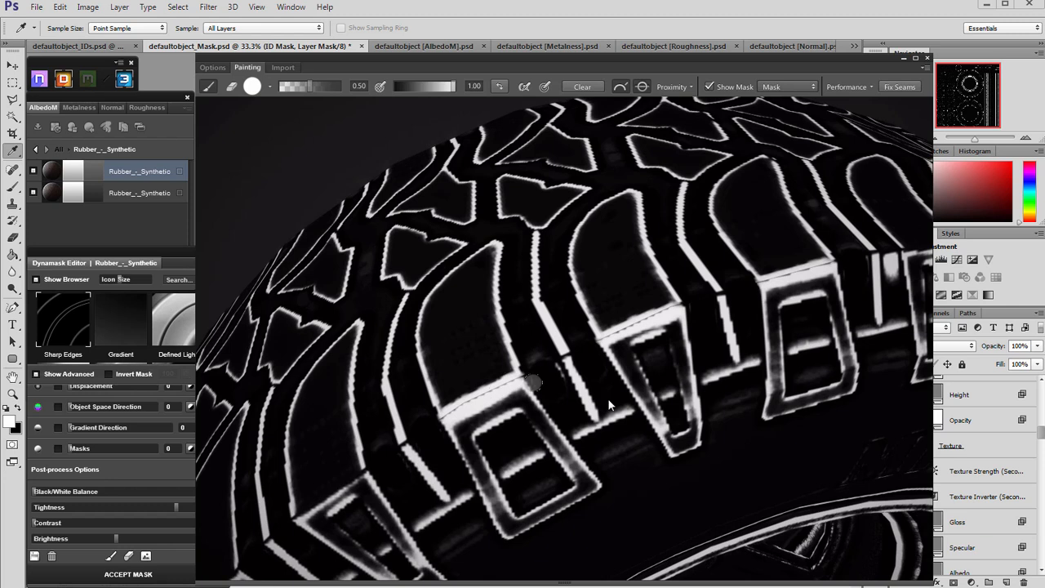
- Paint the upper edge of the next tapered shoulder lug white and fix the mask's seams
scroll(608, 402, down, 4)
drag(609, 402, 652, 397)
scroll(651, 397, up, 2)
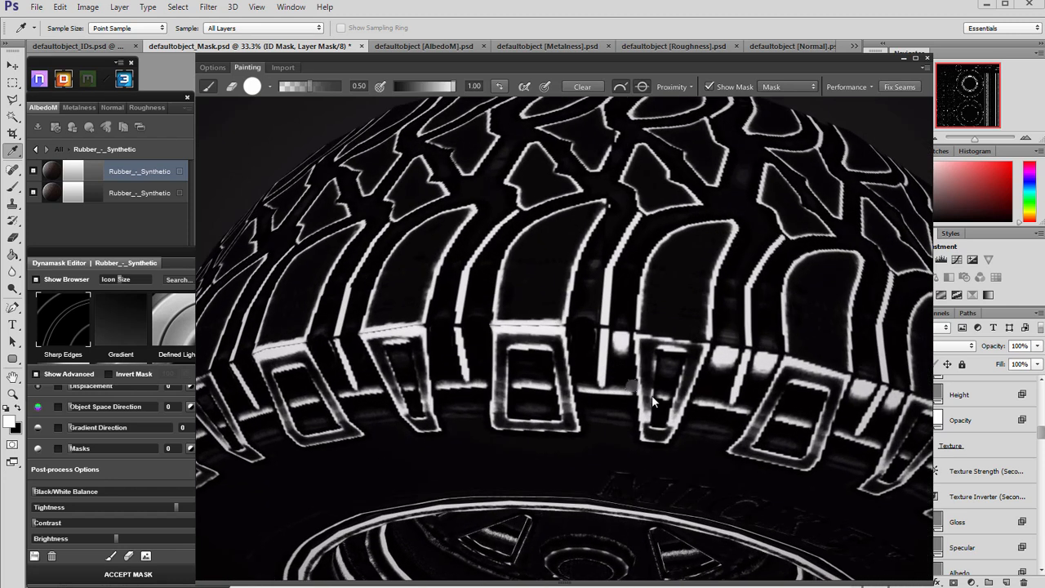
scroll(651, 396, up, 2)
drag(646, 322, 748, 330)
click(898, 89)
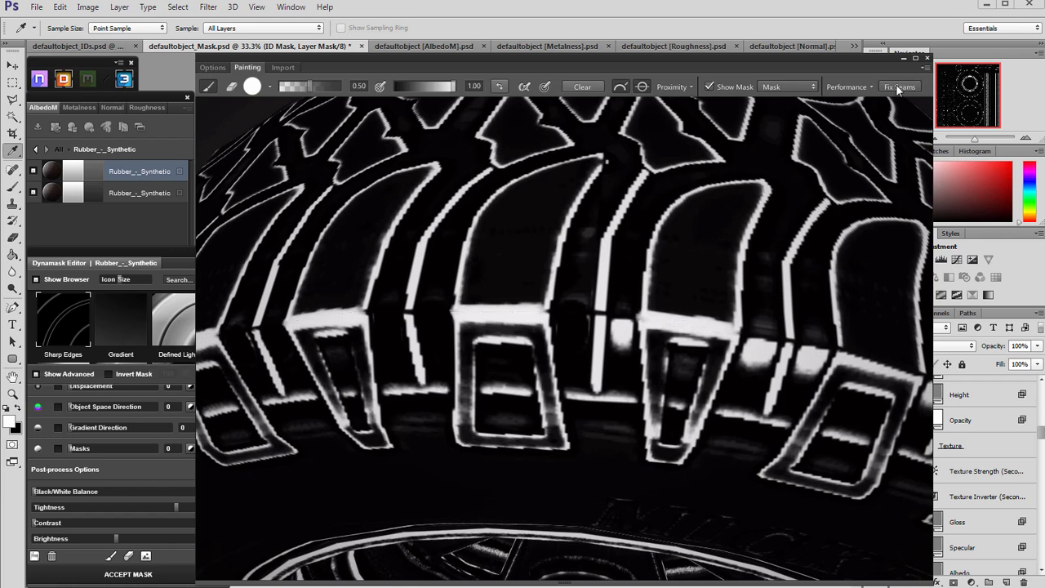
- Continue the white mask strokes along the upper lug edges farther around the tire's shoulder
drag(715, 336, 575, 335)
drag(464, 319, 560, 347)
mouse_move(664, 376)
mouse_down()
mouse_move(734, 404)
mouse_move(655, 366)
mouse_move(608, 328)
mouse_move(581, 345)
mouse_move(632, 395)
mouse_up()
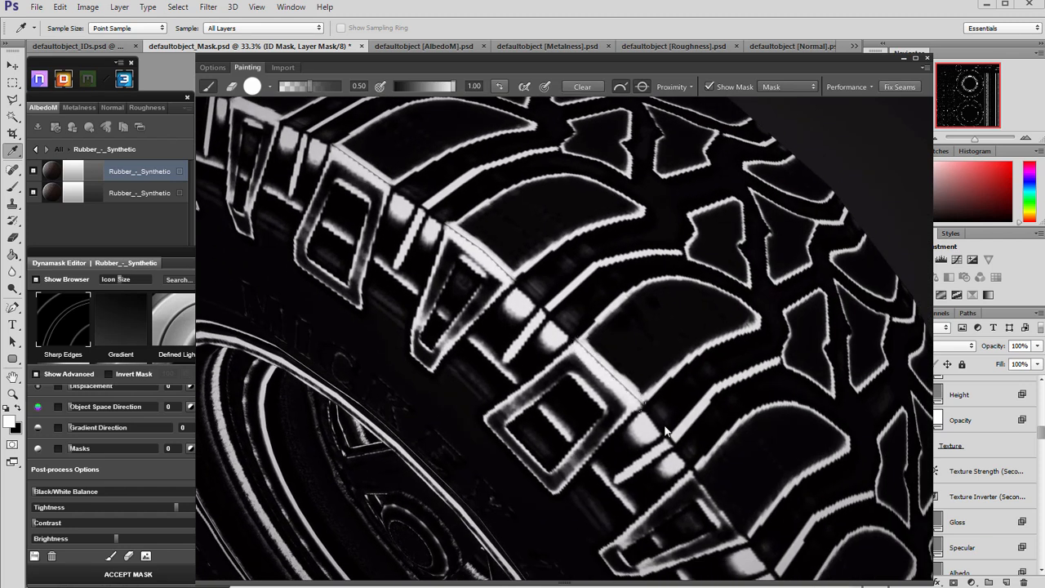
- Set the mask brush to opacity 1.00 and value 0.00, and paint out the white blobs between the shoulder lugs farther around the tire
drag(665, 429, 679, 419)
drag(682, 461, 497, 308)
drag(774, 257, 473, 249)
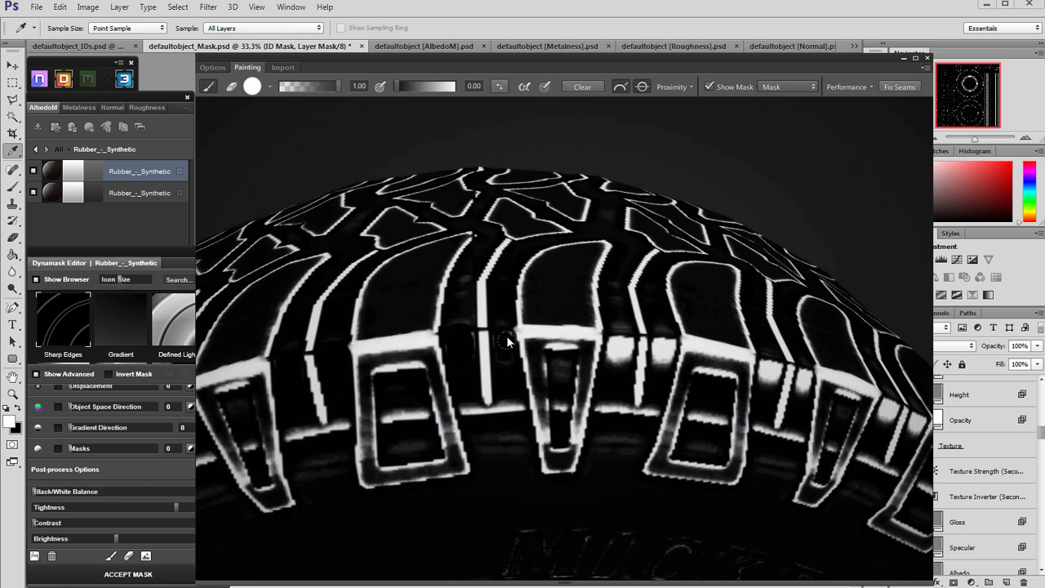
mouse_move(627, 343)
mouse_down()
mouse_move(624, 358)
mouse_move(607, 348)
mouse_move(661, 354)
mouse_move(425, 303)
mouse_move(539, 327)
mouse_move(521, 271)
mouse_move(463, 294)
mouse_up()
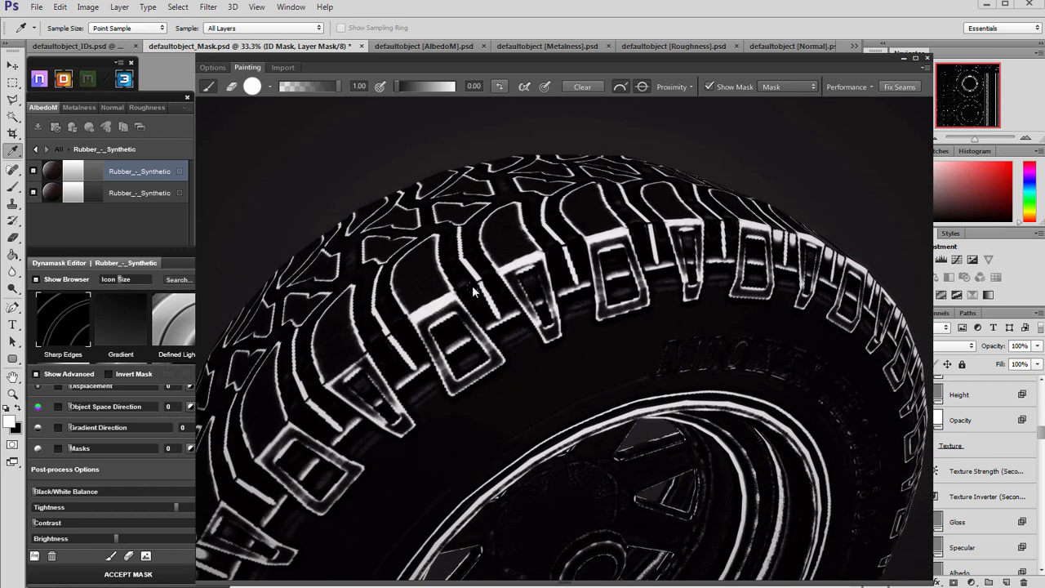
- Accept the painted mask for the upper synthetic rubber layer and check the shaded tire
click(150, 263)
click(127, 575)
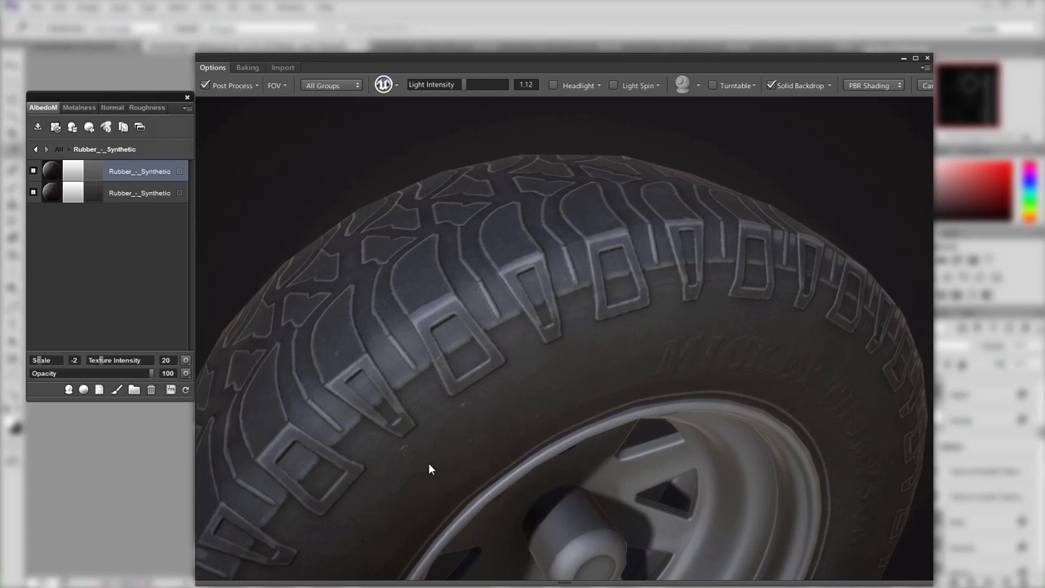
scroll(545, 431, down, 5)
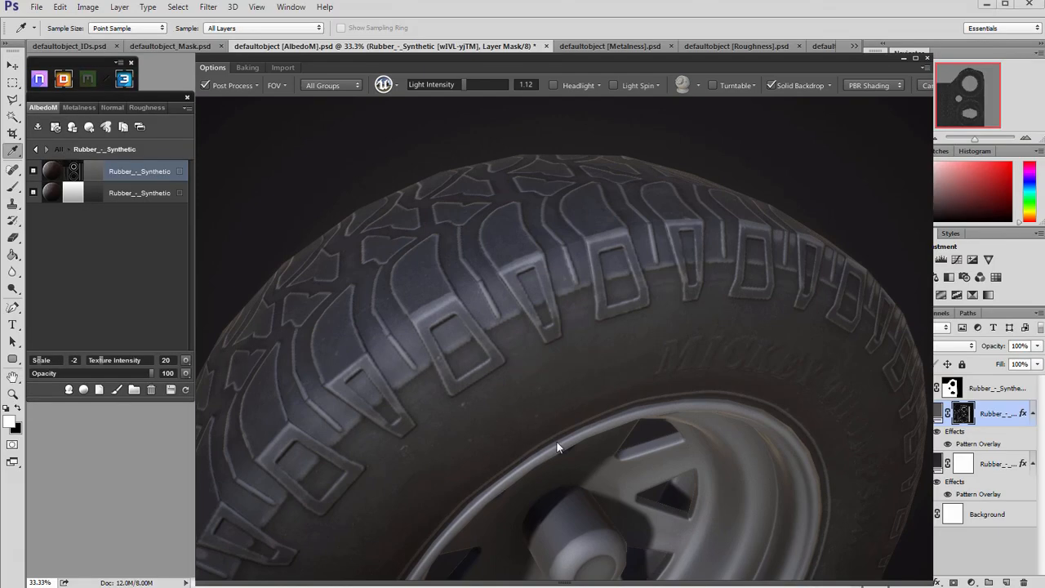
mouse_move(376, 354)
mouse_down()
mouse_move(523, 343)
mouse_move(569, 311)
mouse_move(688, 373)
mouse_move(559, 342)
mouse_move(531, 399)
mouse_move(438, 344)
mouse_move(392, 339)
mouse_move(584, 360)
mouse_move(550, 383)
mouse_move(602, 351)
mouse_move(650, 381)
mouse_move(567, 364)
mouse_move(600, 370)
mouse_move(452, 361)
mouse_move(549, 368)
mouse_up()
- Preview the wheel's albedo and roughness maps separately on the model to compare the edge wear
key(2)
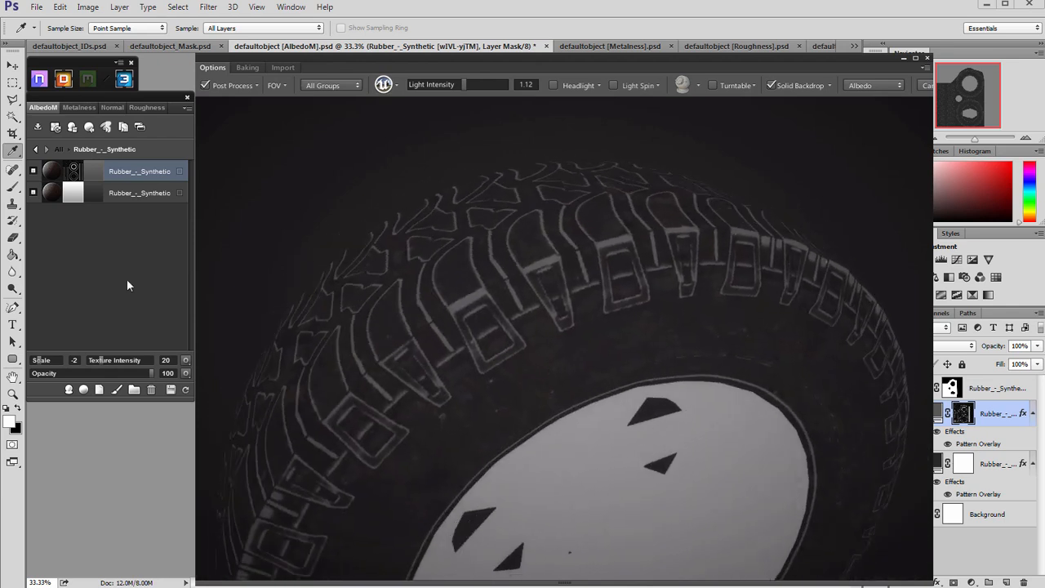
click(144, 107)
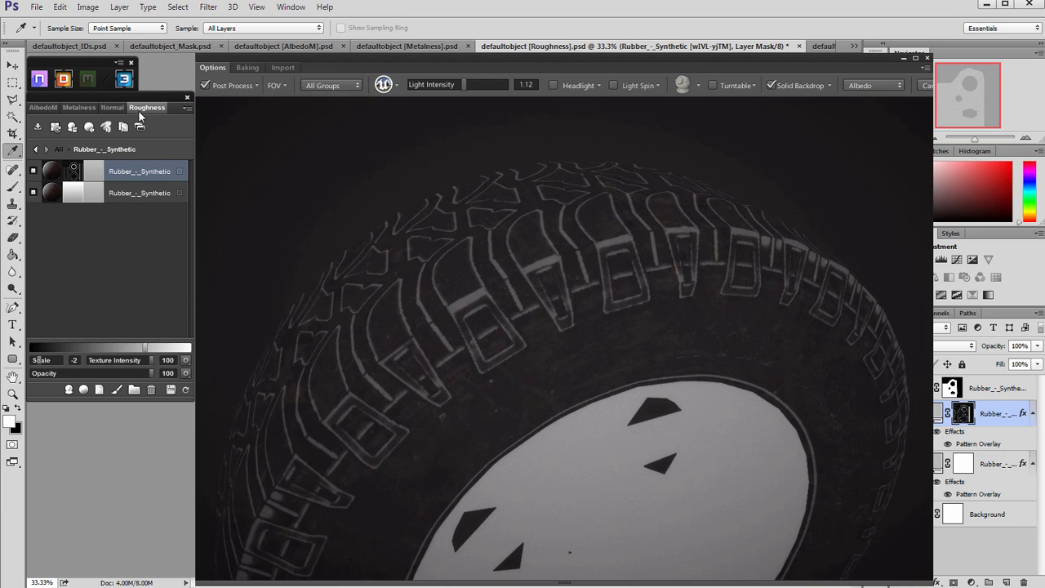
click(95, 173)
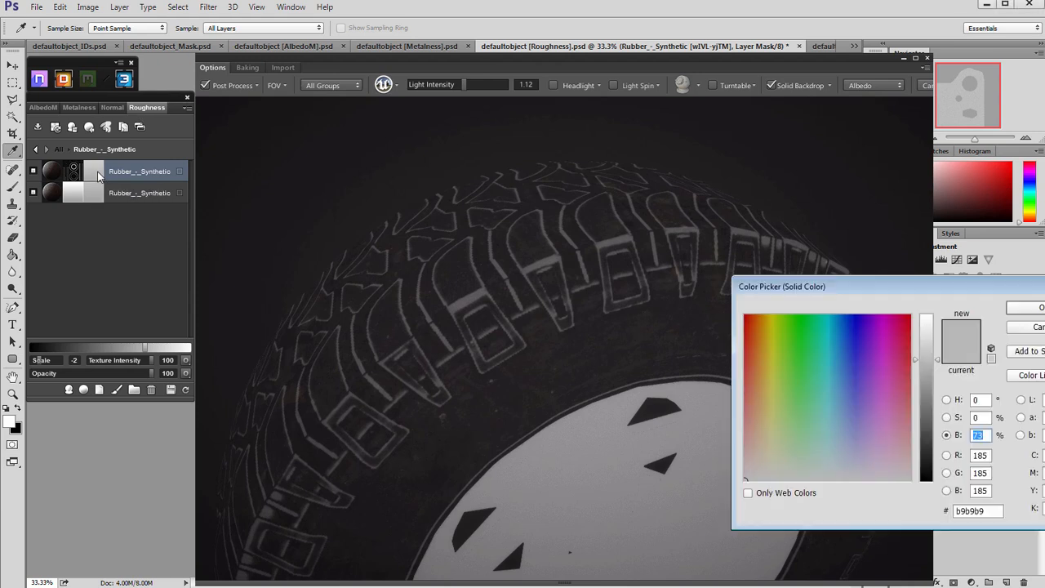
click(1031, 328)
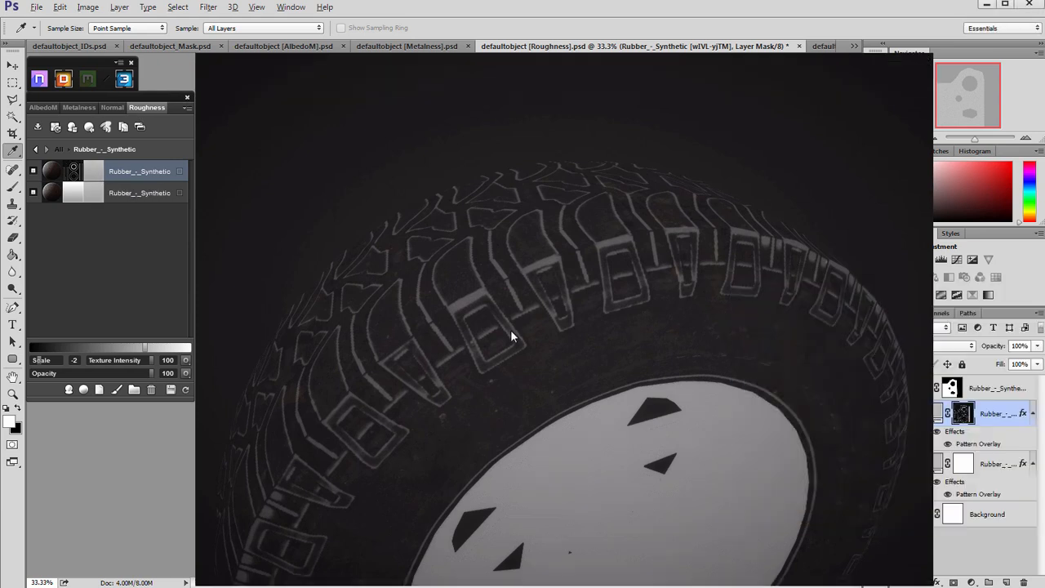
scroll(513, 323, up, 5)
drag(496, 337, 521, 325)
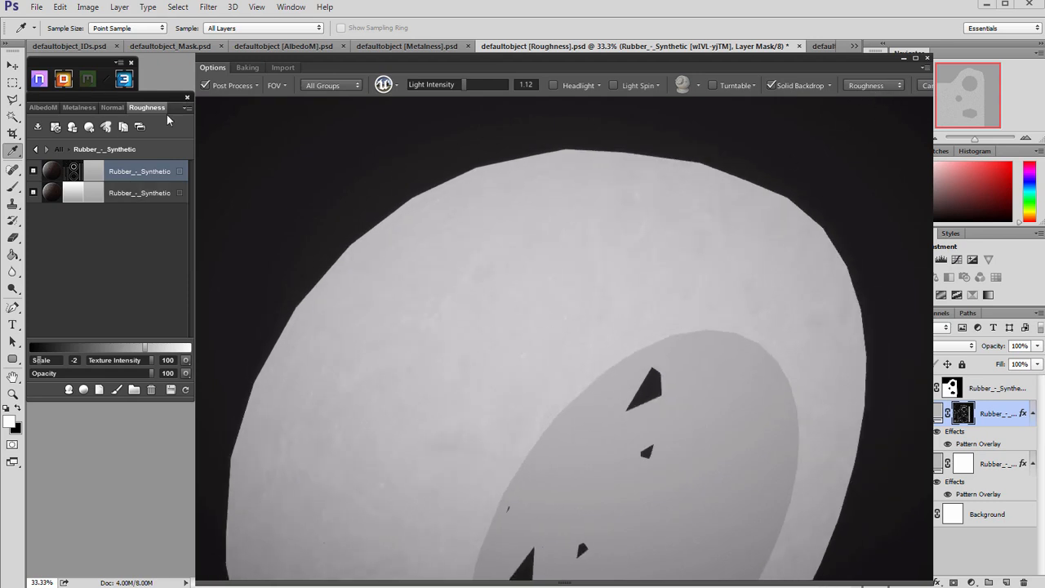
- Brighten the roughness color of the masked upper rubber layer, and return the preview to PBR Shading
click(96, 173)
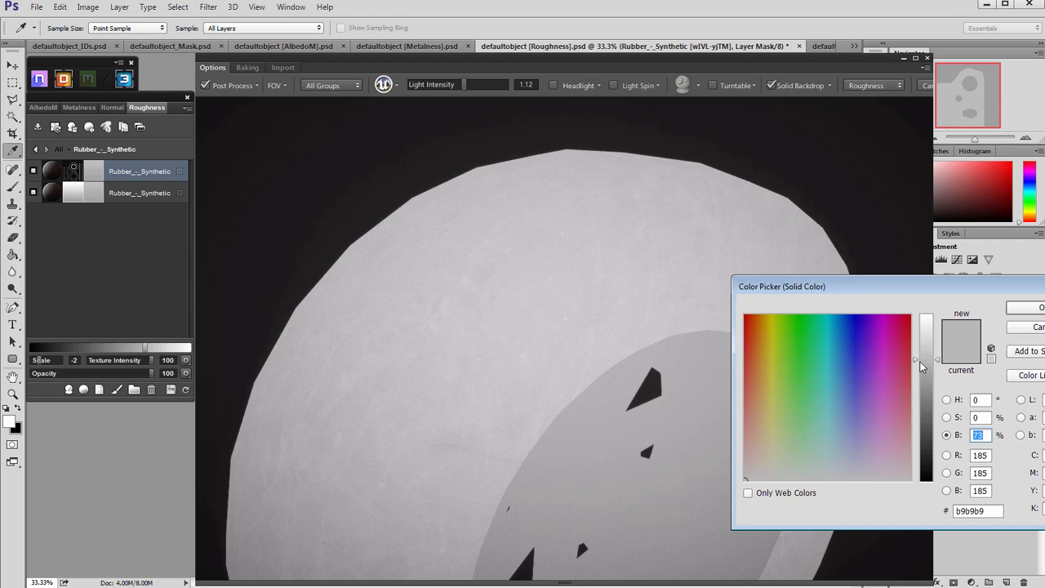
drag(920, 367, 919, 345)
click(1039, 310)
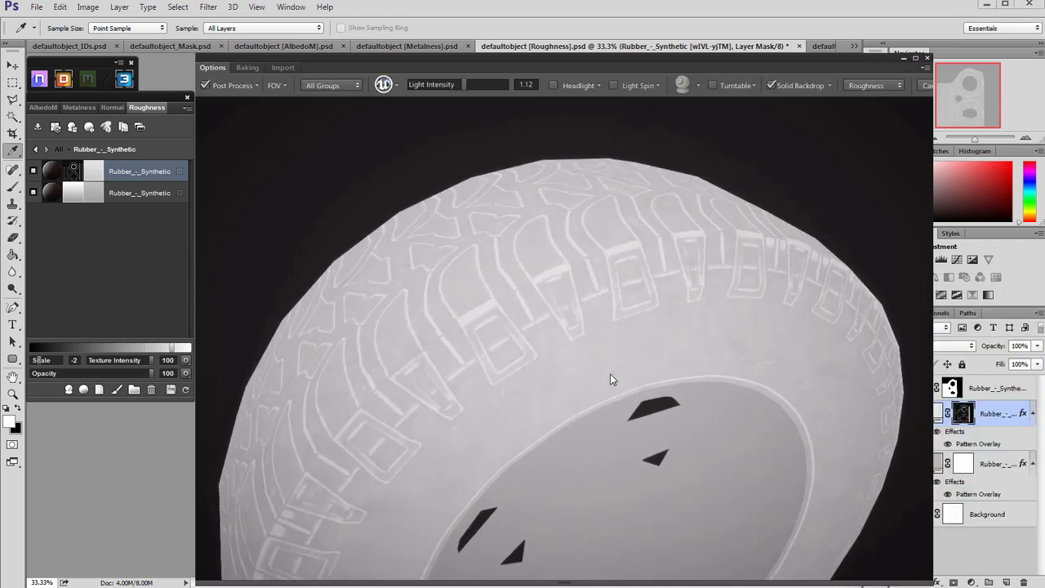
click(872, 85)
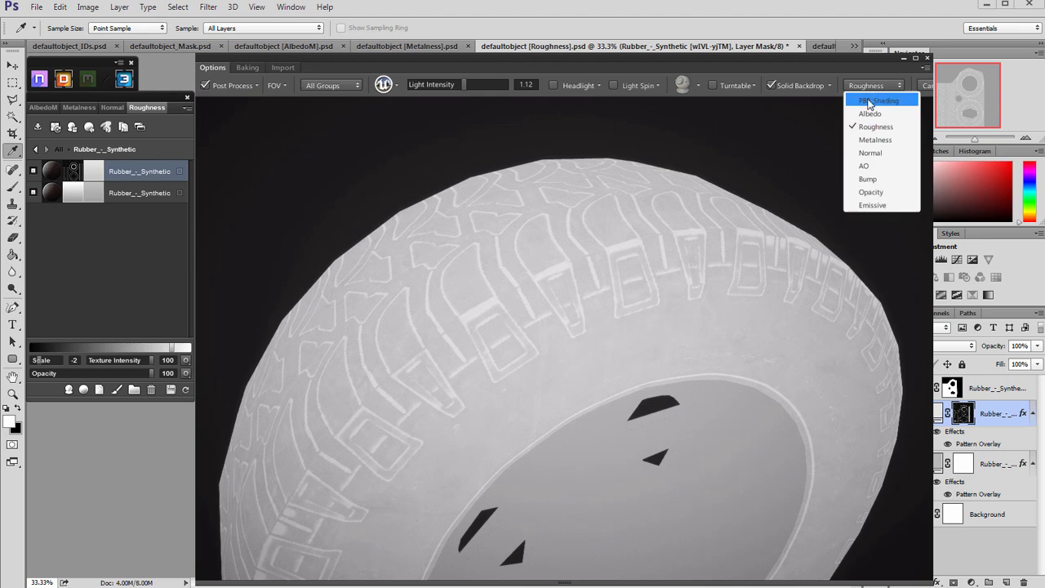
click(874, 97)
drag(678, 291, 218, 408)
scroll(637, 329, down, 5)
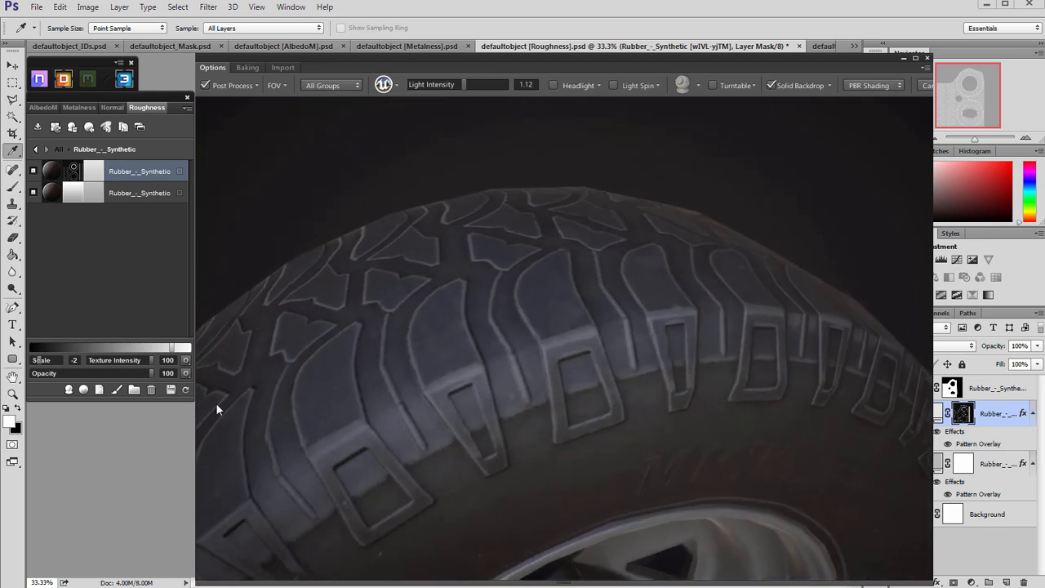
- Darken the albedo color of the masked upper rubber layer to soften the tire's edge wear
click(44, 107)
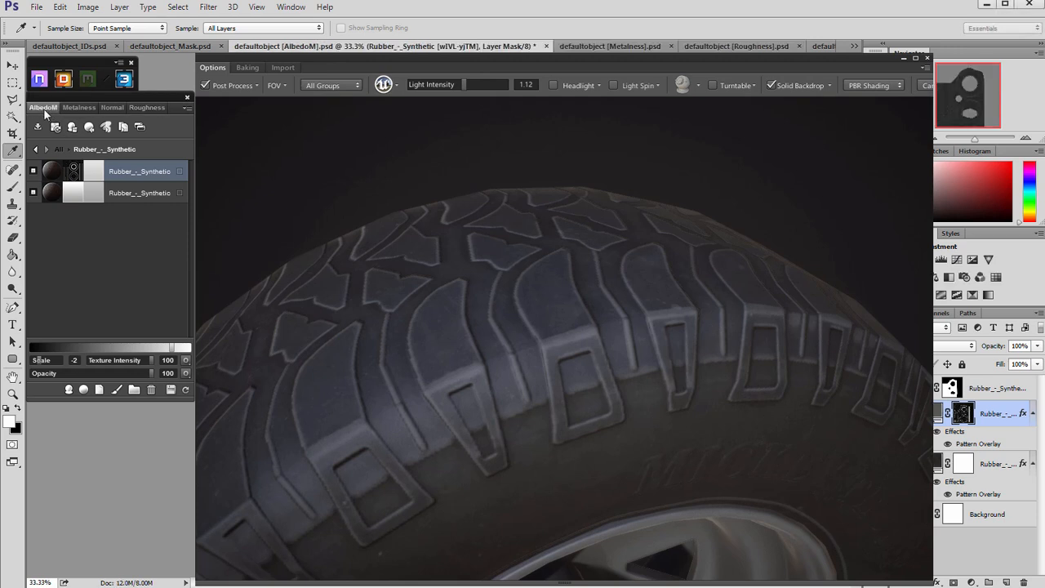
click(95, 174)
drag(918, 423, 919, 441)
click(1027, 307)
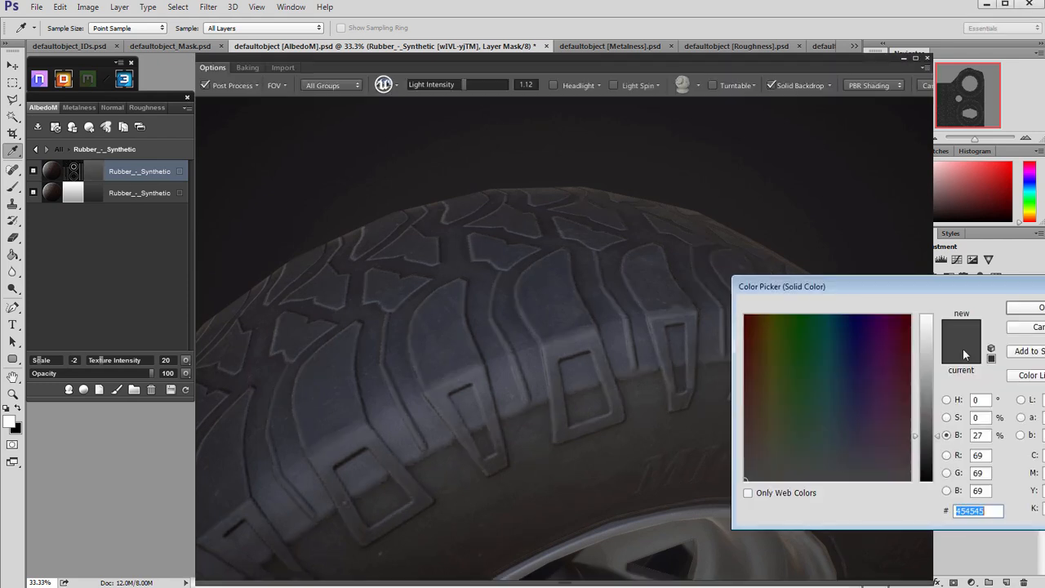
text(3c3c3c)
click(1031, 308)
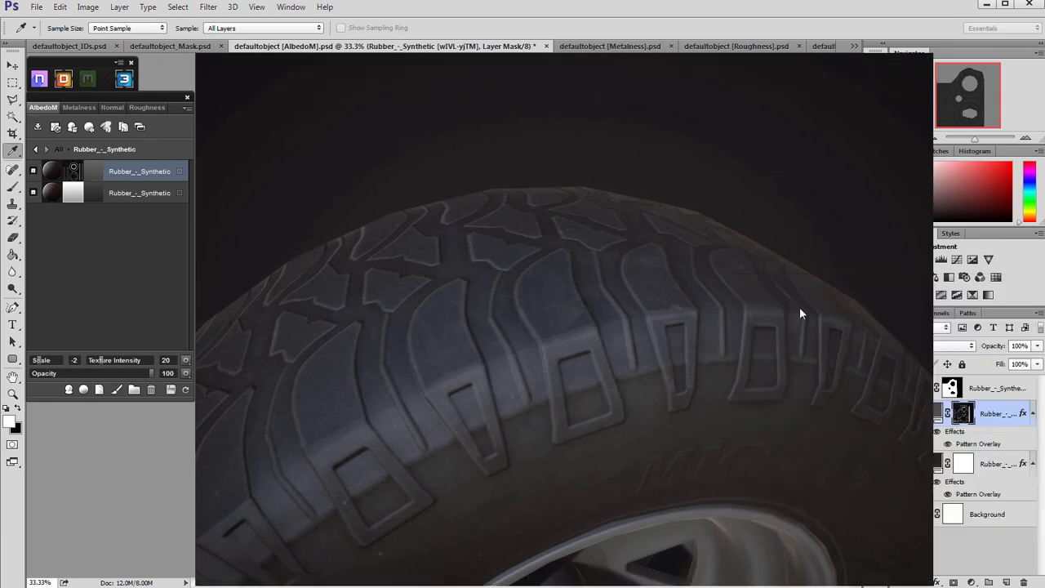
drag(673, 391, 544, 331)
- Raise the roughness color of the masked upper rubber layer to 96% brightness and check the tread
click(150, 107)
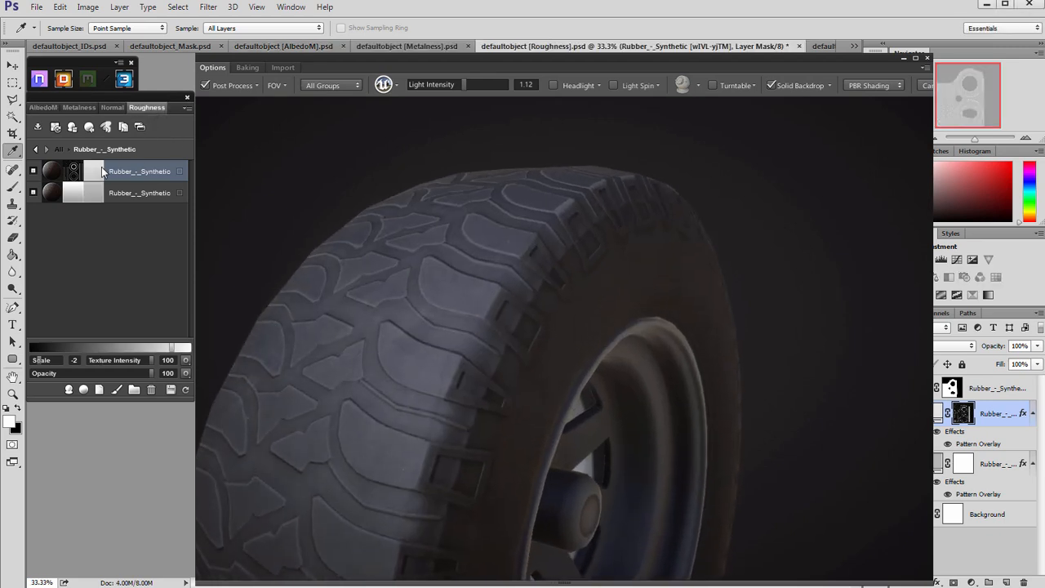
double_click(96, 172)
drag(923, 335, 921, 325)
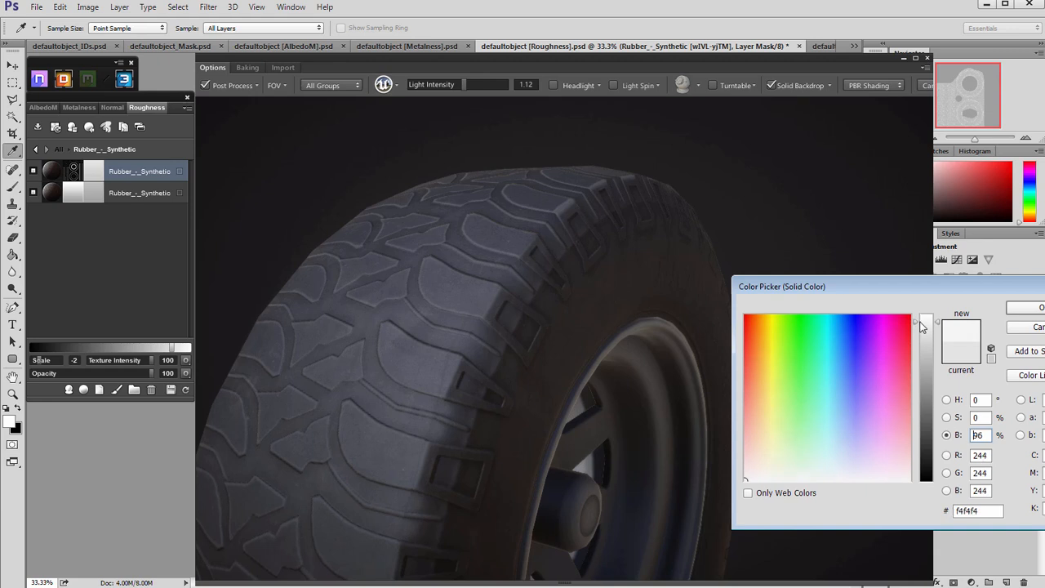
click(1040, 308)
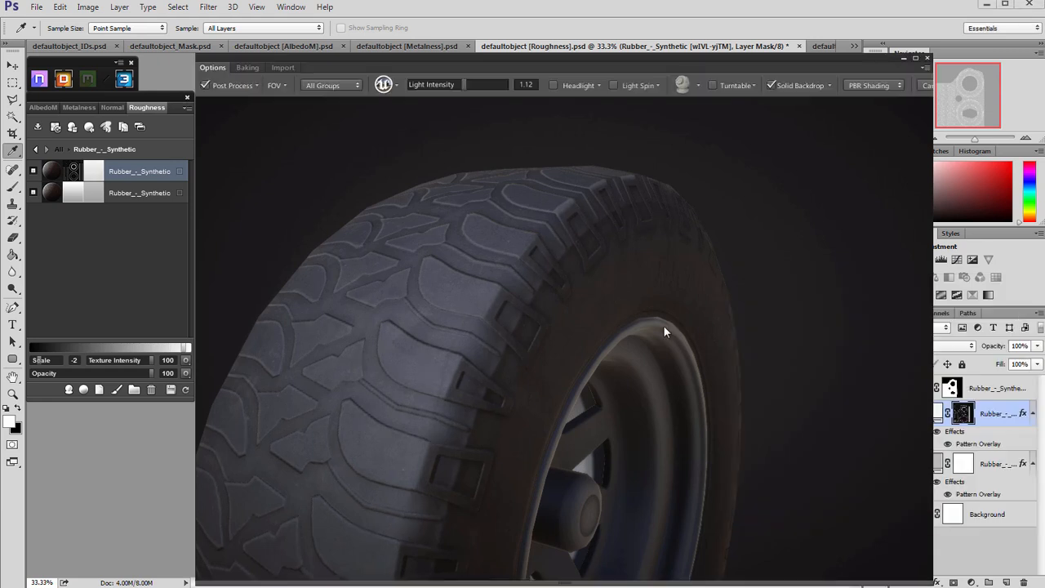
scroll(446, 280, down, 5)
mouse_move(446, 280)
mouse_down()
mouse_move(563, 299)
mouse_move(527, 325)
mouse_move(439, 319)
mouse_move(565, 313)
mouse_move(446, 271)
mouse_up()
- Lower the roughness color of the masked upper rubber layer slightly
scroll(484, 290, up, 8)
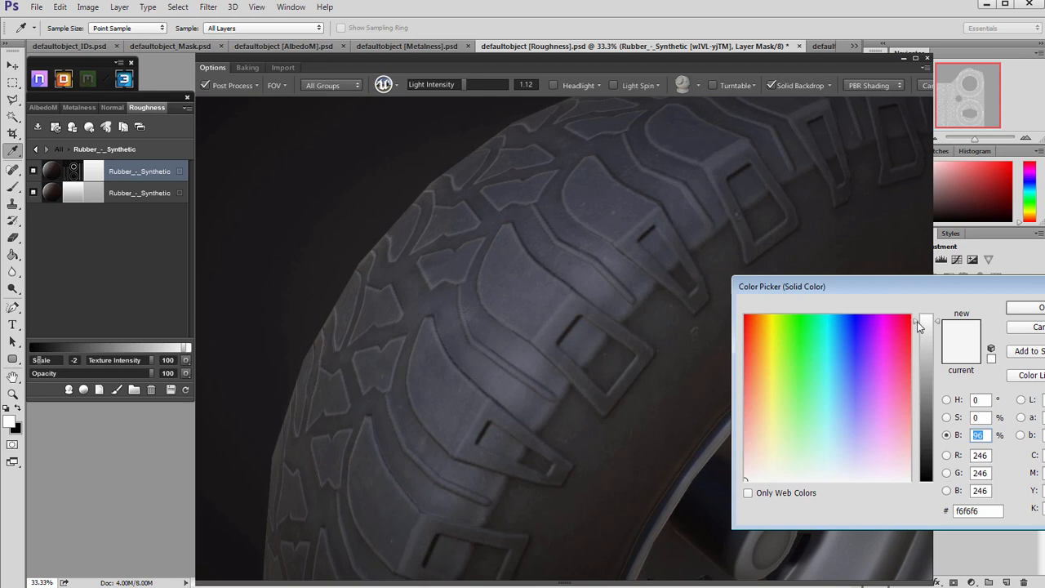
drag(917, 323, 916, 333)
click(1039, 310)
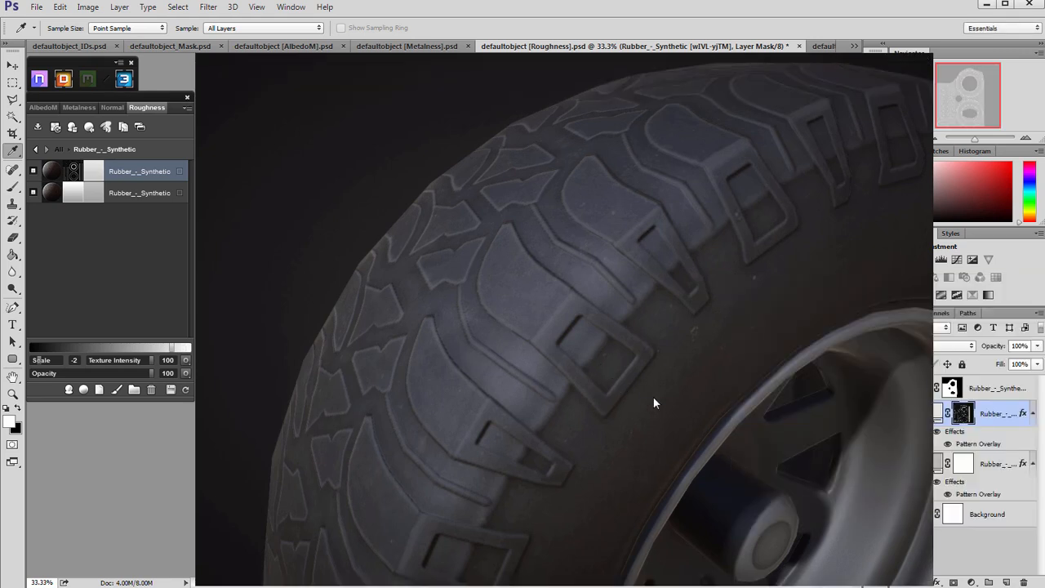
- Examine the tire's edge wear in the shaded preview from several angles and distances
scroll(625, 382, down, 6)
drag(450, 283, 527, 449)
scroll(755, 487, up, 5)
drag(618, 405, 586, 397)
scroll(563, 375, down, 5)
drag(550, 357, 524, 296)
scroll(593, 351, down, 4)
scroll(572, 339, up, 5)
scroll(571, 338, down, 2)
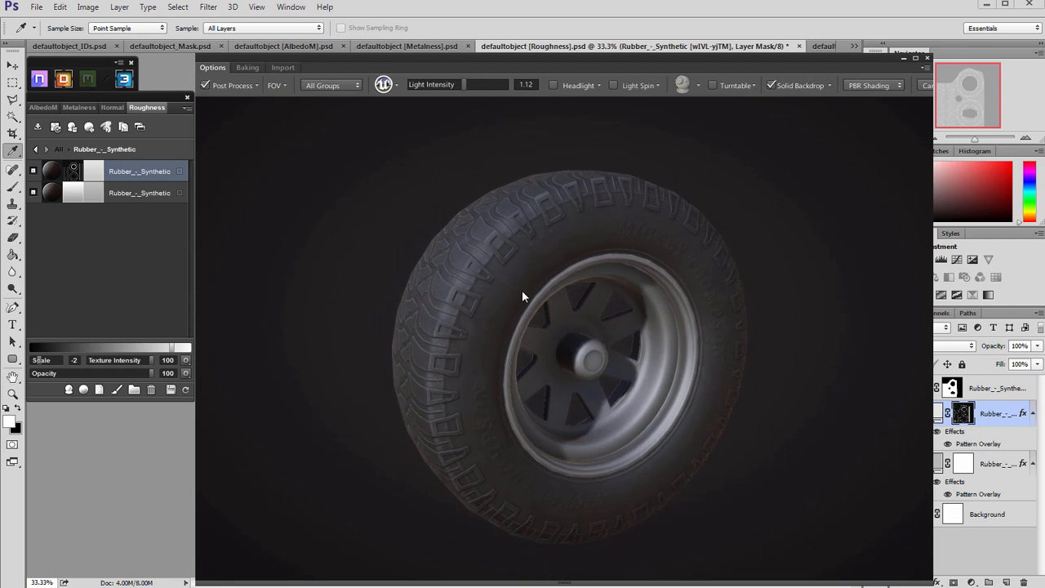
- Reopen the upper rubber layer's mask for editing and display it on the tire for painting
click(73, 171)
click(571, 398)
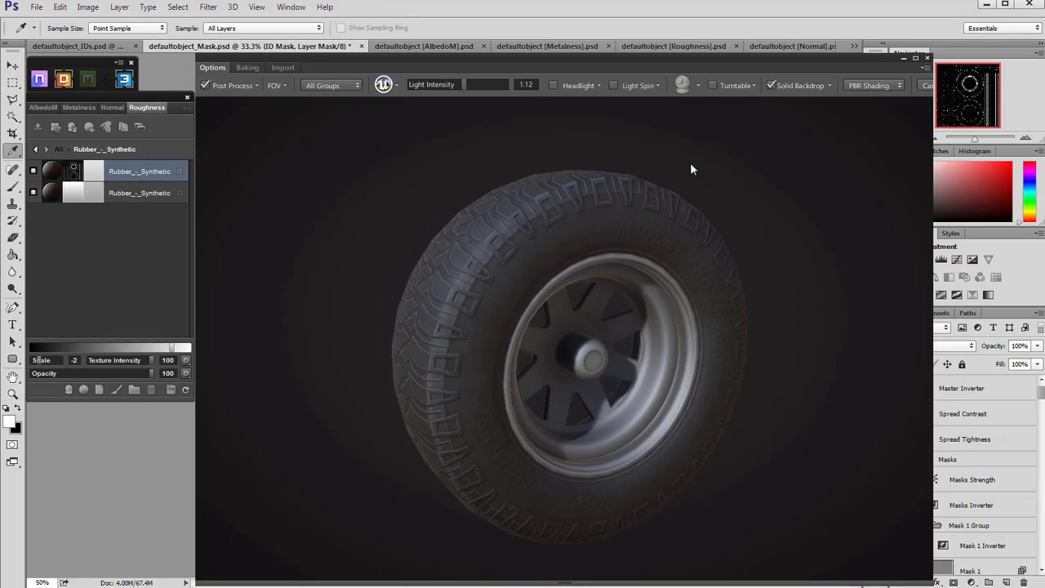
click(710, 86)
mouse_move(684, 212)
mouse_down()
mouse_move(564, 240)
mouse_move(543, 318)
mouse_up()
scroll(546, 320, up, 4)
scroll(561, 347, up, 5)
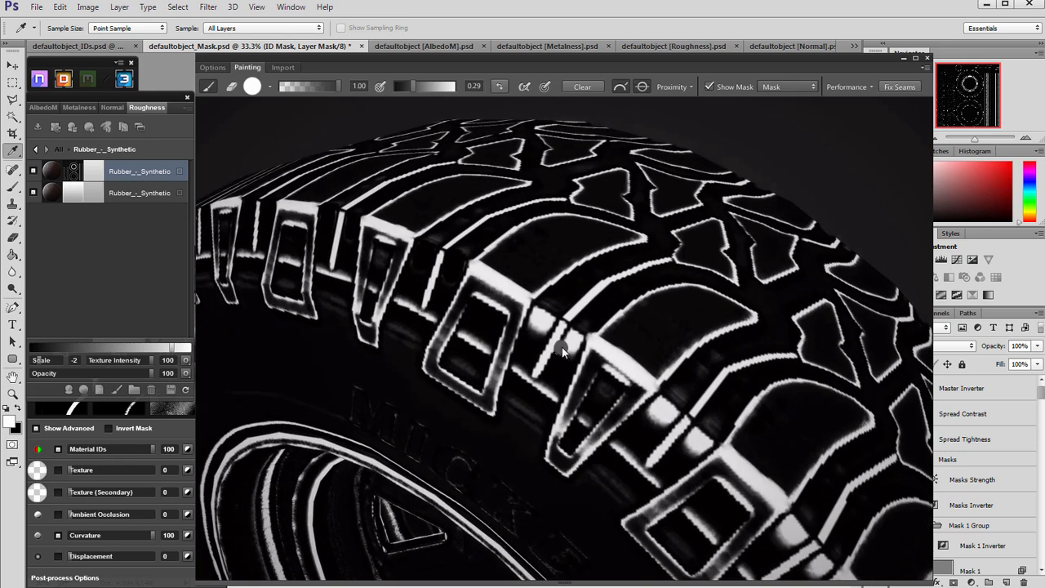
- Set the mask brush to opacity 0.48 and value 1.00, refine the edges around the shoulder lugs, and accept the mask
scroll(575, 360, up, 1)
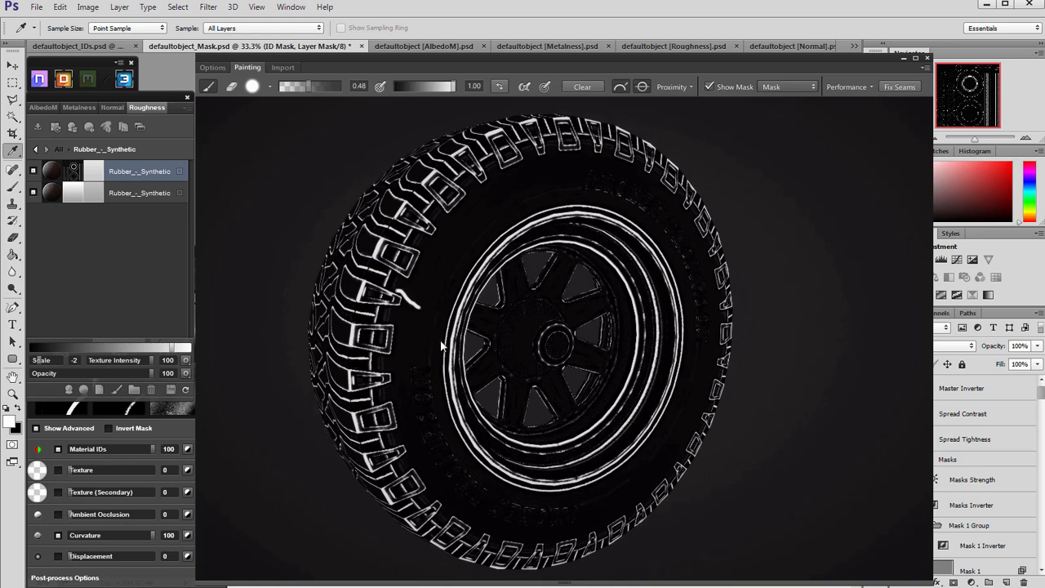
scroll(427, 302, up, 6)
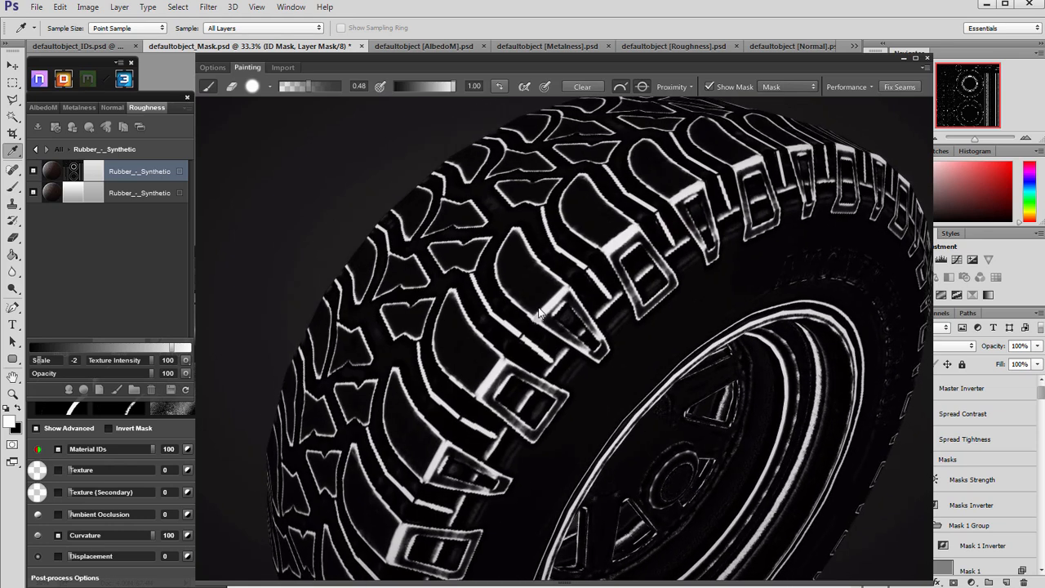
drag(545, 299, 347, 310)
scroll(480, 328, down, 5)
drag(484, 334, 660, 279)
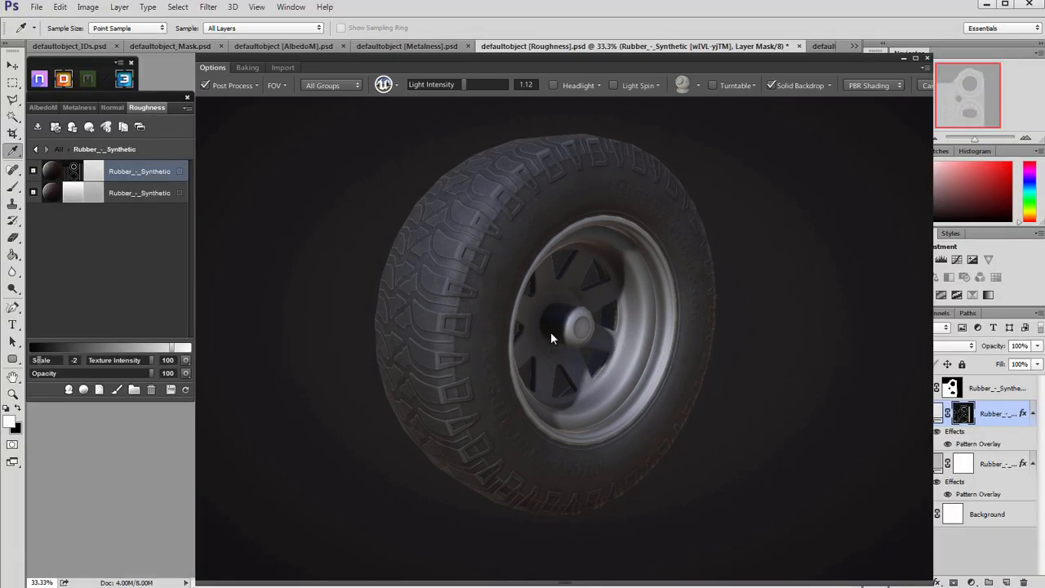
- Darken the albedo color of the unmasked base rubber layer and check the tire in the preview
drag(578, 270, 614, 351)
scroll(592, 336, up, 5)
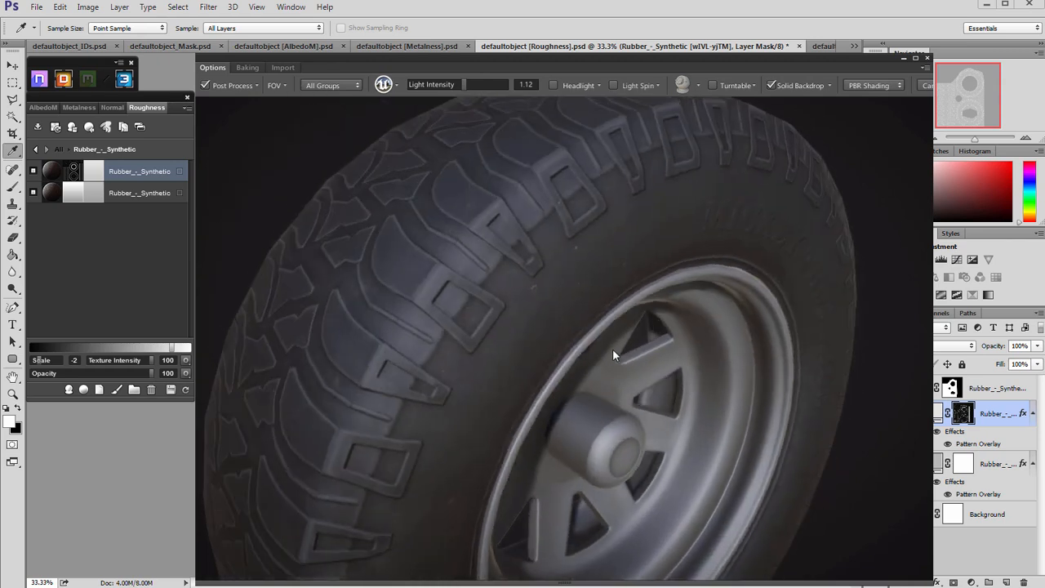
scroll(614, 351, down, 2)
click(137, 194)
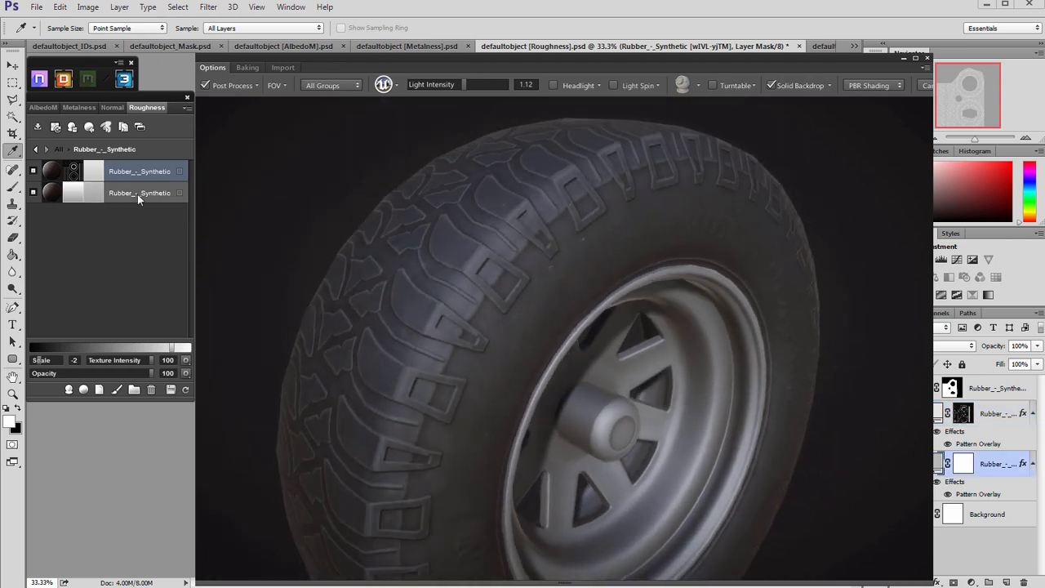
click(44, 107)
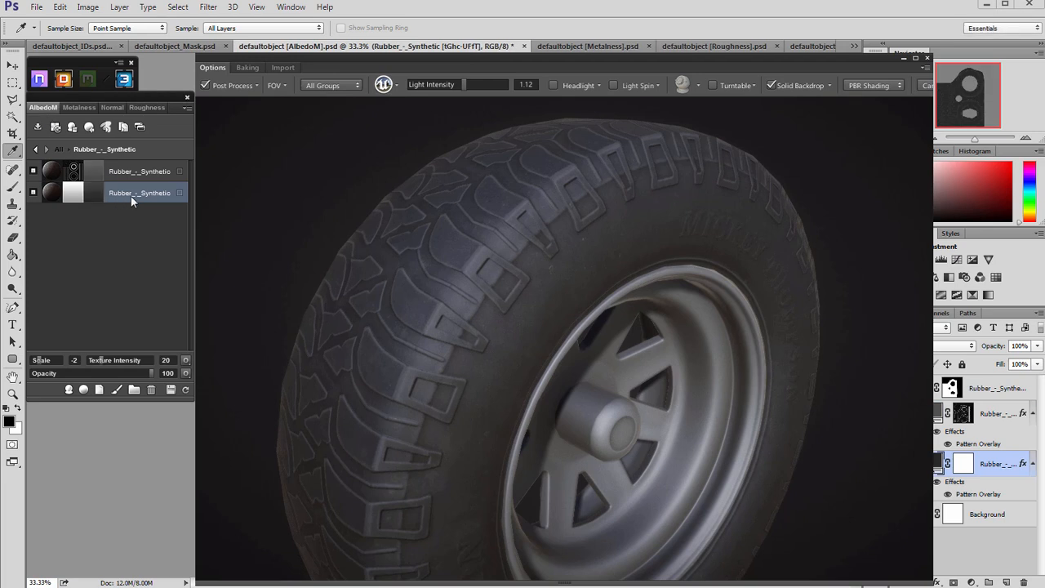
click(98, 193)
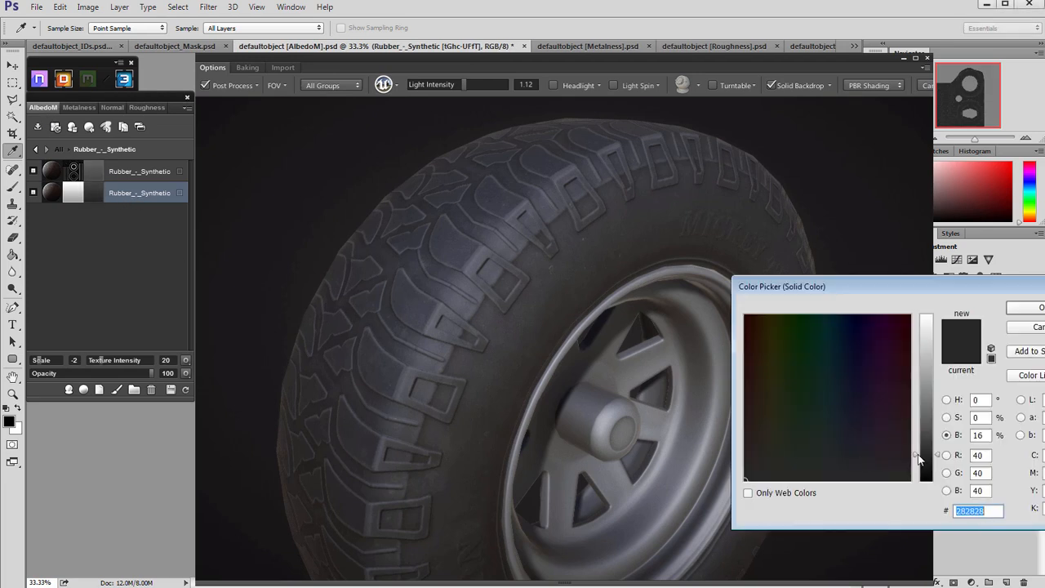
click(1026, 308)
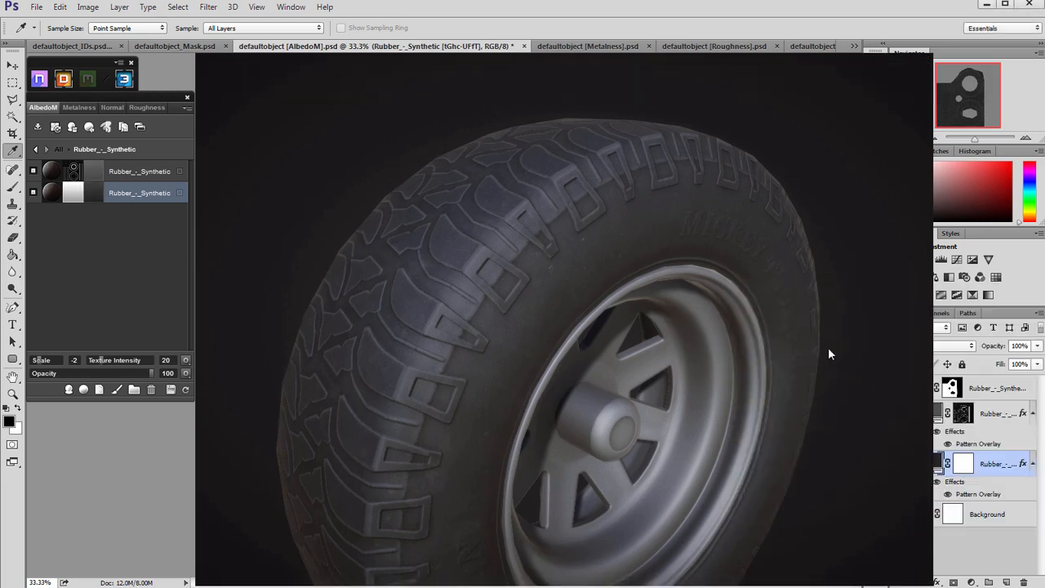
drag(557, 441, 504, 394)
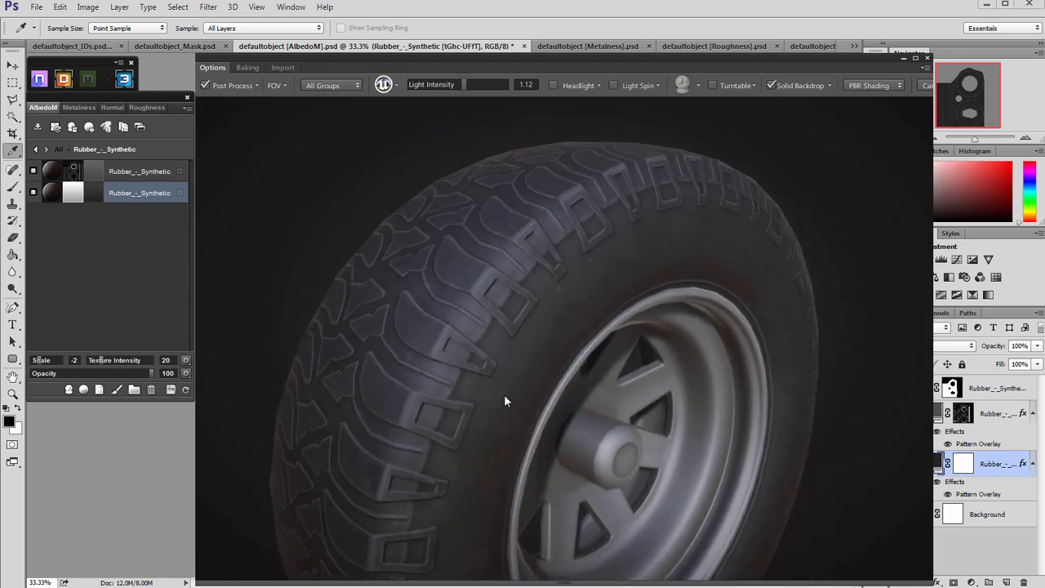
- Try a darker albedo color with 26% brightness on the upper rubber layer
click(93, 170)
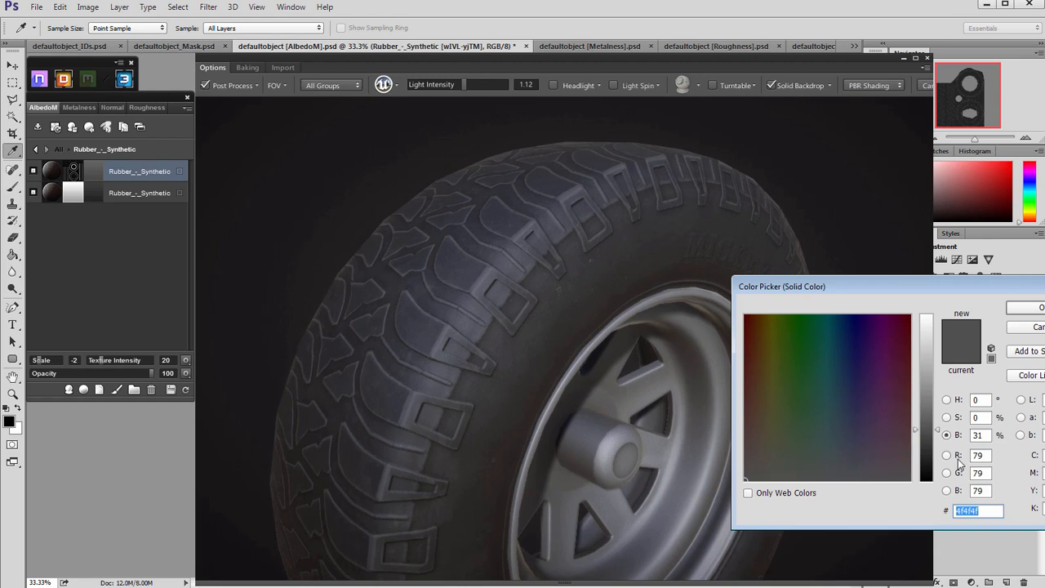
text(2)
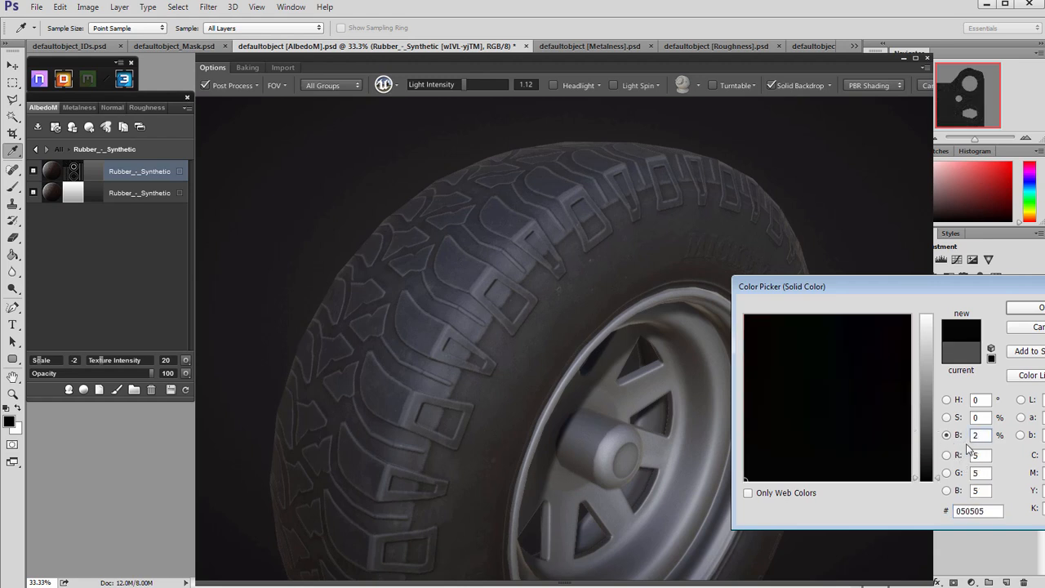
text(6)
click(1041, 309)
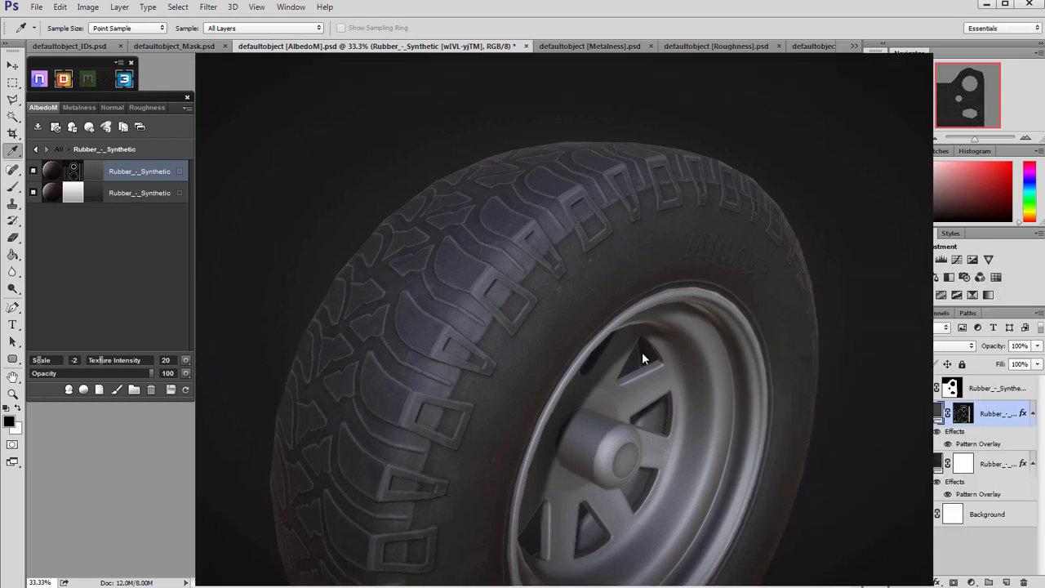
- Set the brightness of the upper rubber layer's albedo color to 30%
click(96, 176)
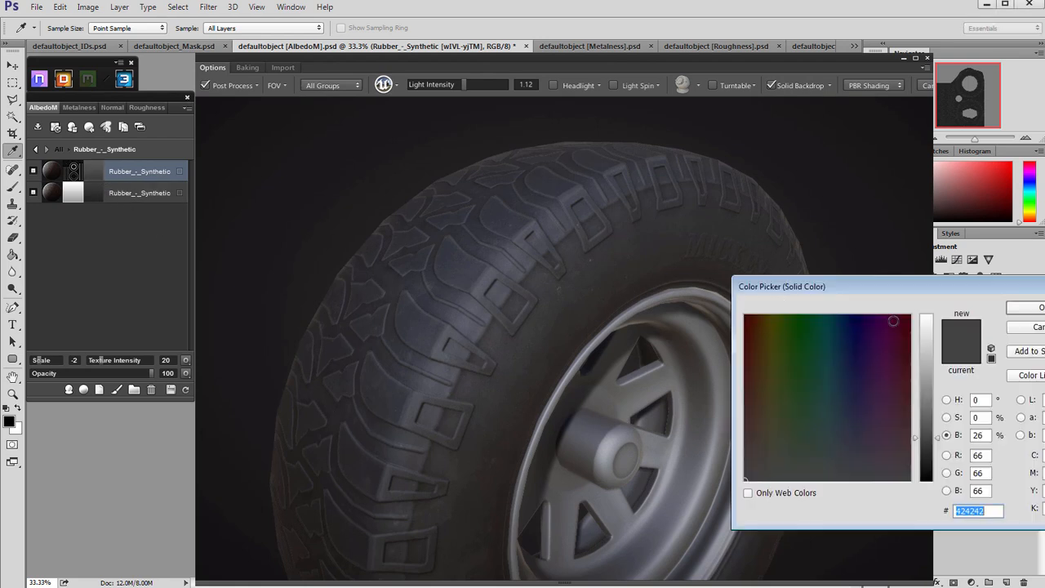
text(30)
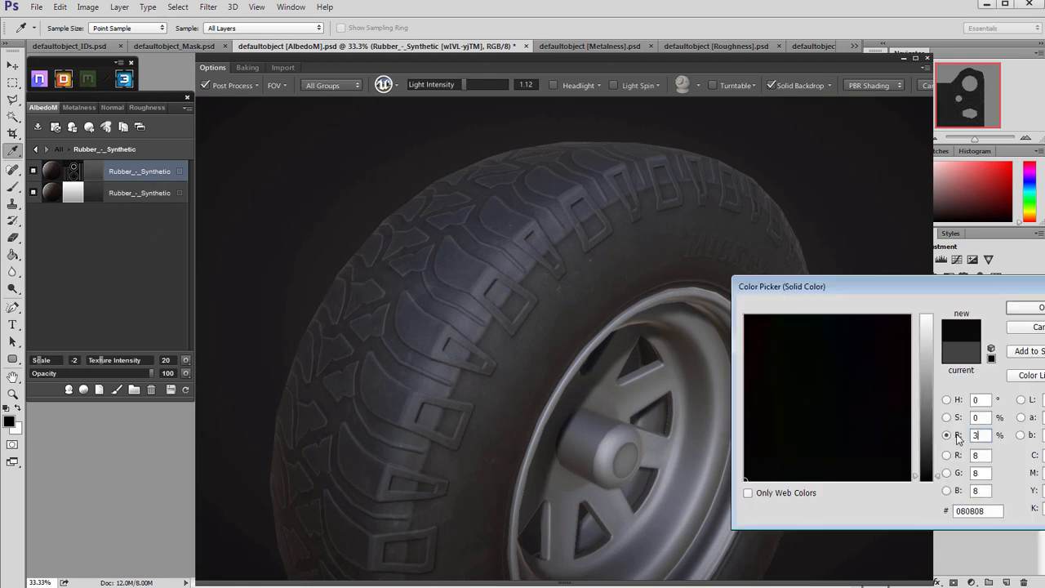
click(1041, 309)
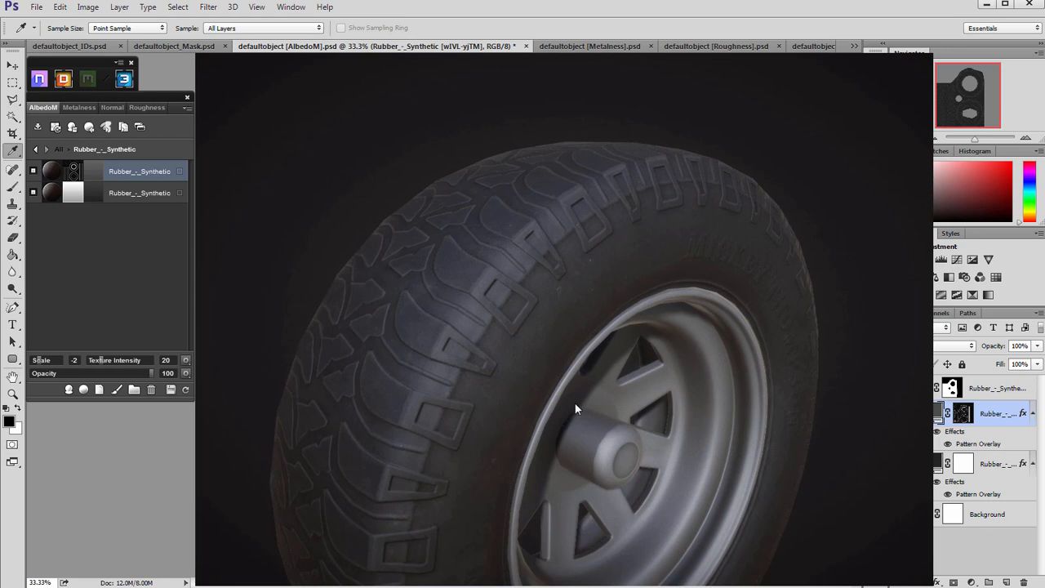
- Examine the recolored rubber on the tire and sidewall from several distances and angles in the shaded preview
scroll(509, 388, down, 2)
drag(509, 389, 593, 394)
scroll(544, 432, down, 2)
scroll(543, 395, down, 1)
scroll(636, 421, up, 5)
scroll(636, 421, down, 2)
scroll(614, 425, down, 2)
scroll(556, 367, up, 3)
scroll(575, 382, down, 4)
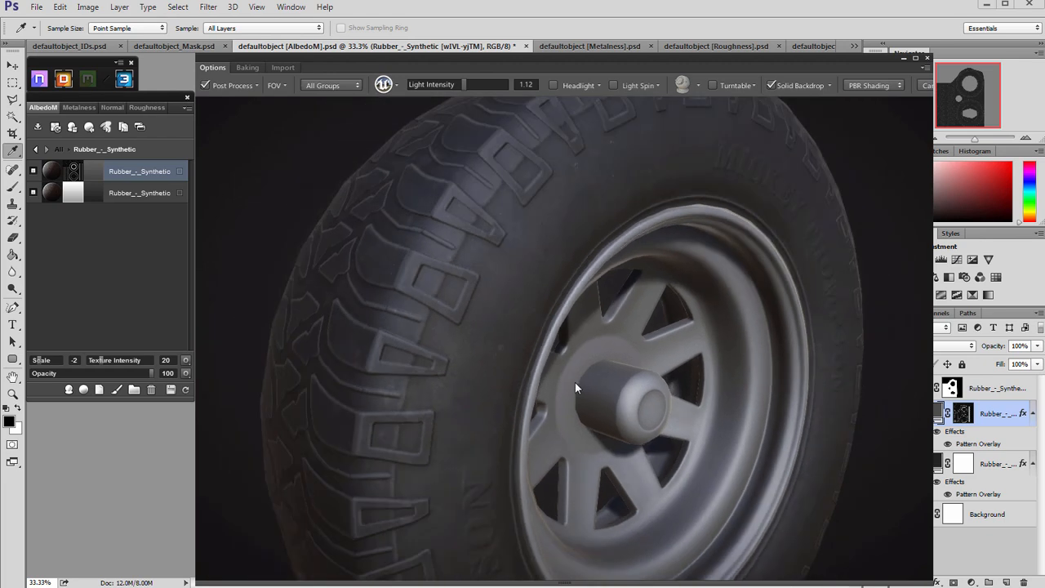
scroll(553, 374, up, 1)
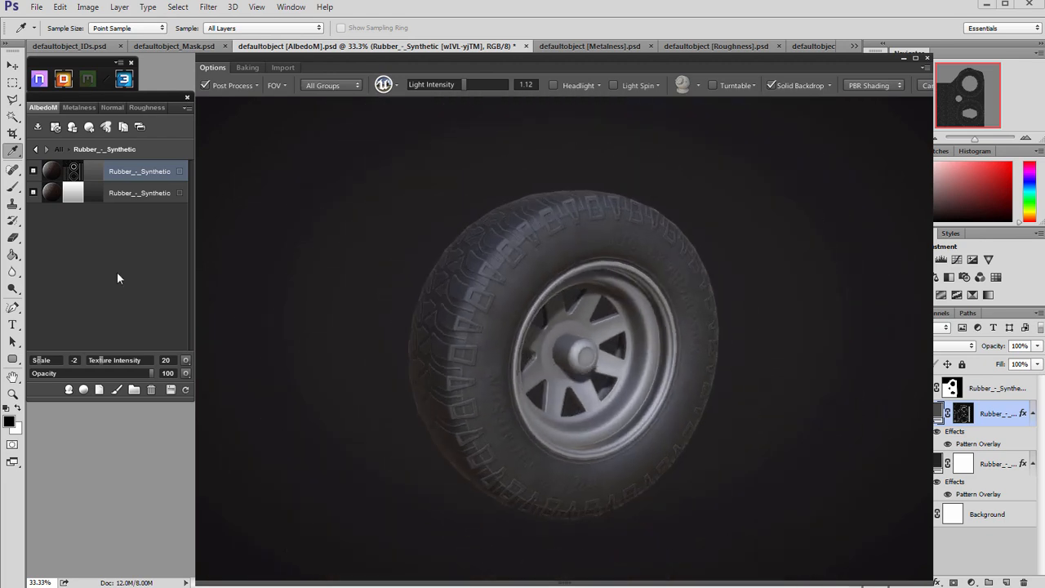
- Add the Sand - Beach material from the material library as a new layer above the two rubber layers
click(83, 390)
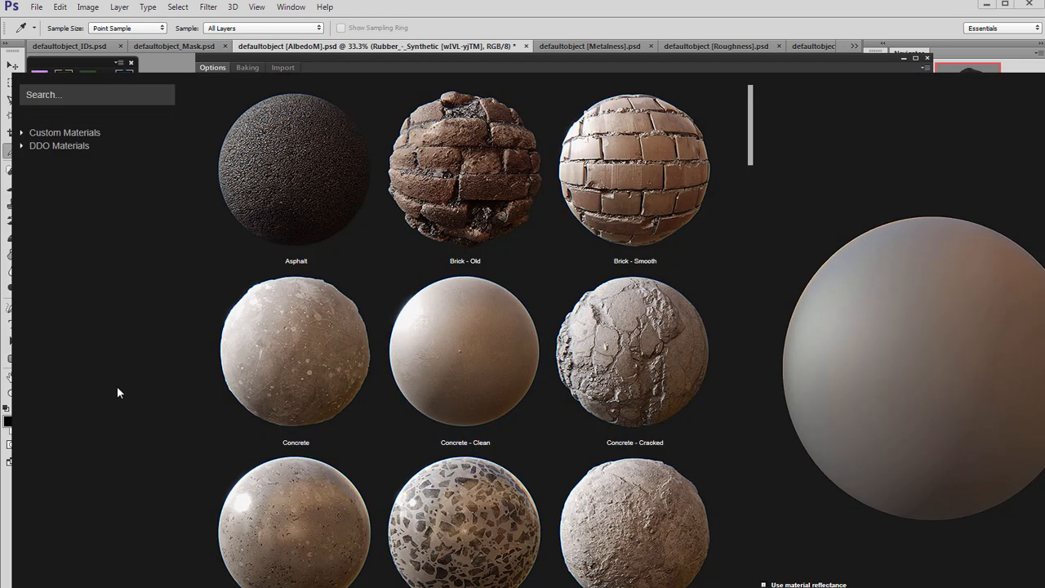
drag(750, 112, 735, 211)
click(450, 261)
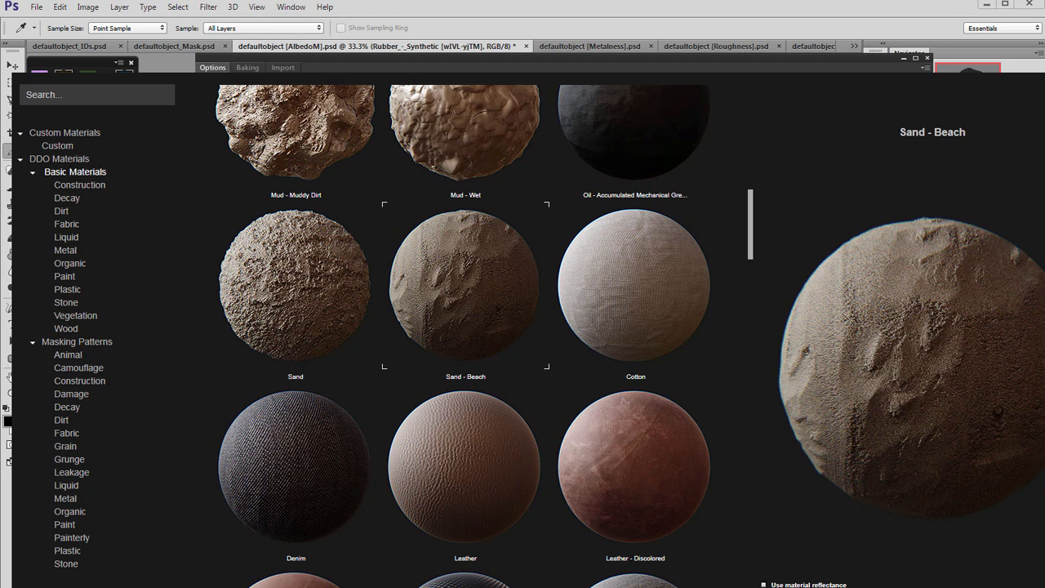
drag(1044, 587, 1023, 577)
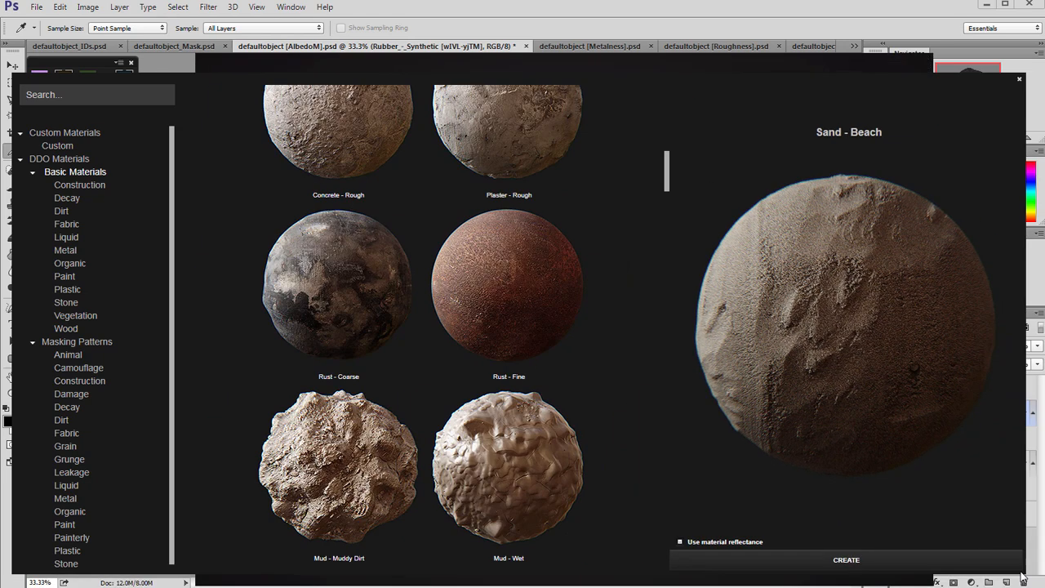
click(819, 552)
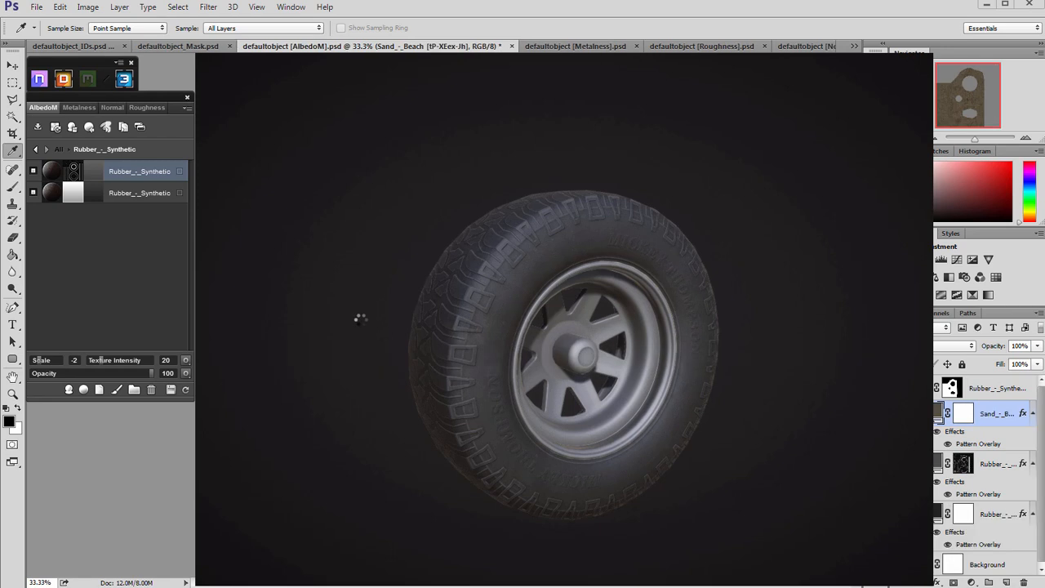
drag(361, 324, 482, 352)
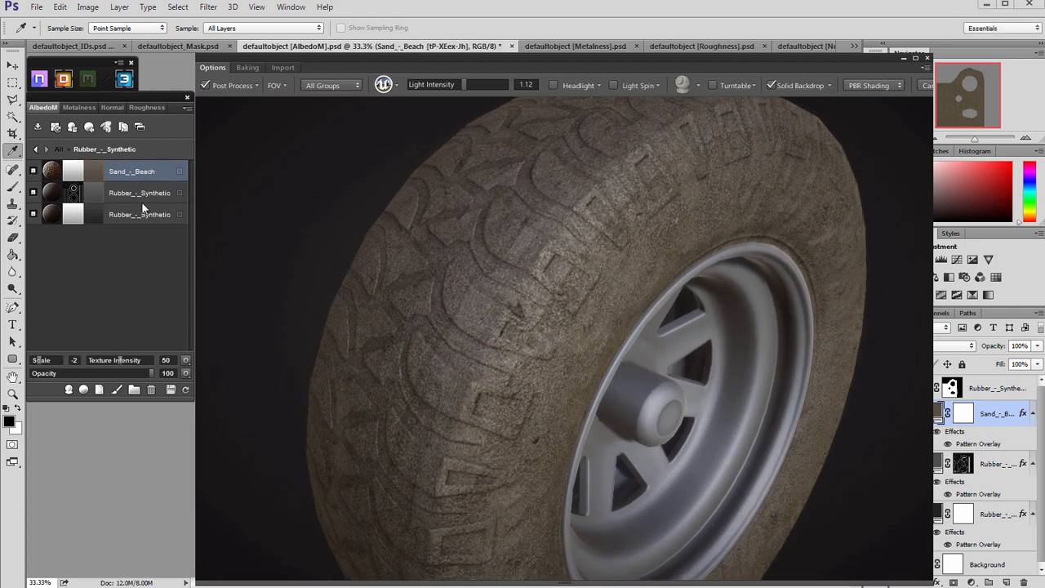
- Set the Sand - Beach layer's texture intensity to 31 and check its grain on the tire at different distances
drag(122, 364, 99, 363)
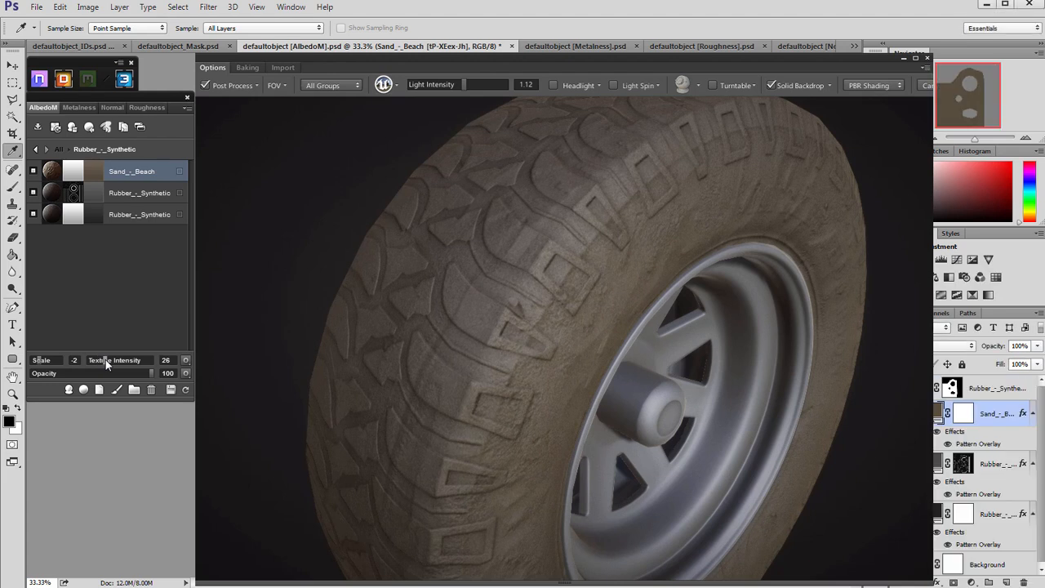
drag(105, 359, 111, 360)
drag(560, 351, 432, 348)
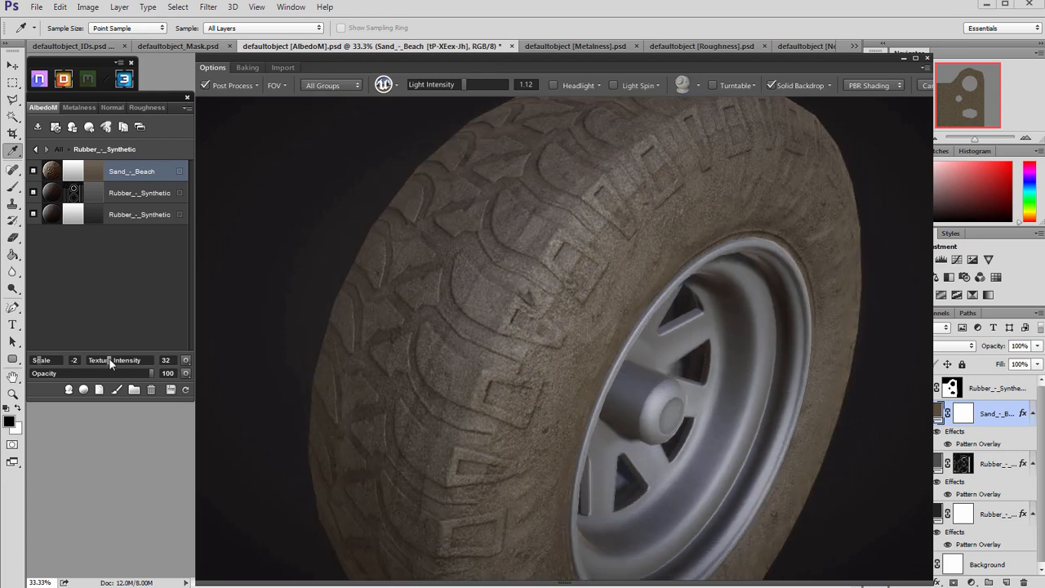
drag(573, 366, 433, 331)
scroll(489, 317, up, 4)
scroll(463, 306, down, 4)
scroll(464, 308, up, 4)
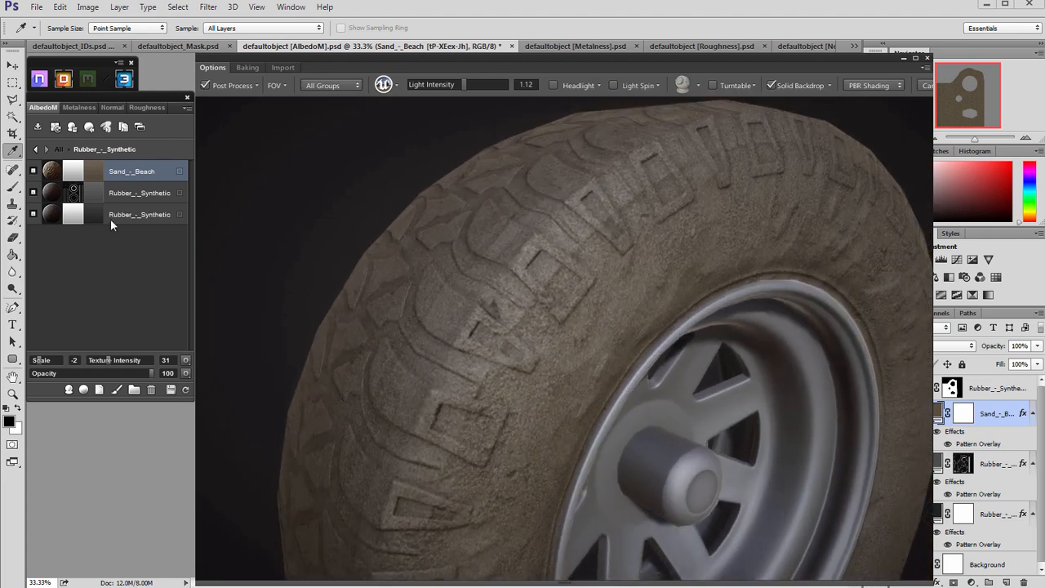
- Open the Sand - Beach layer's mask for editing and apply the Rich Occlusion preset
click(73, 173)
click(560, 398)
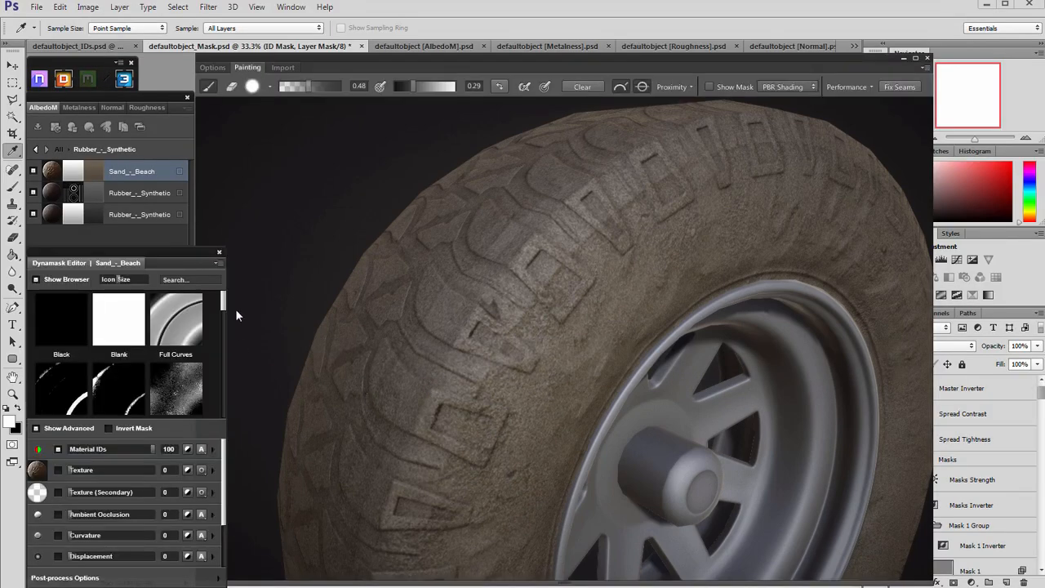
drag(223, 302, 217, 418)
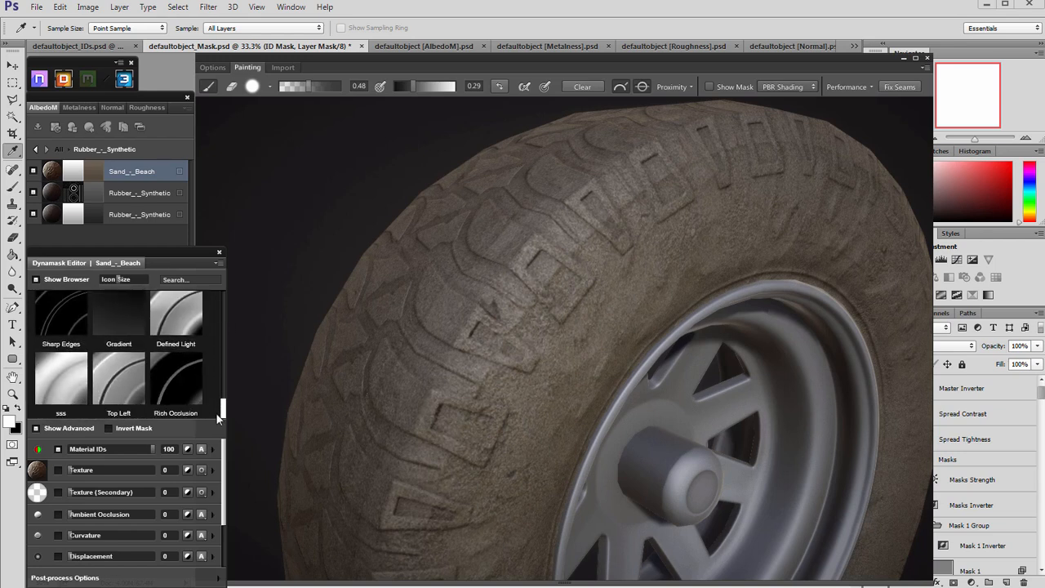
click(180, 389)
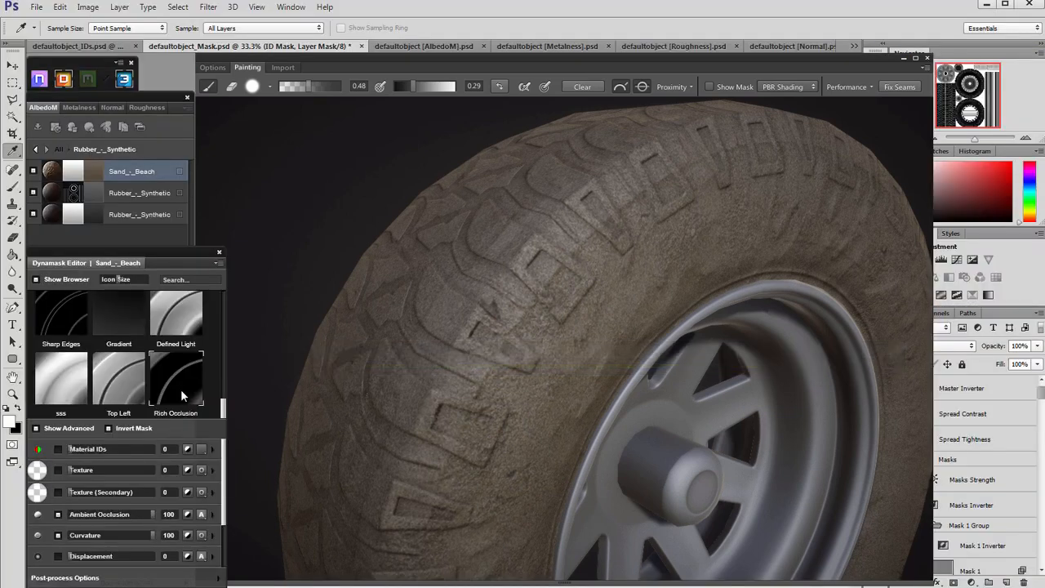
drag(328, 363, 356, 318)
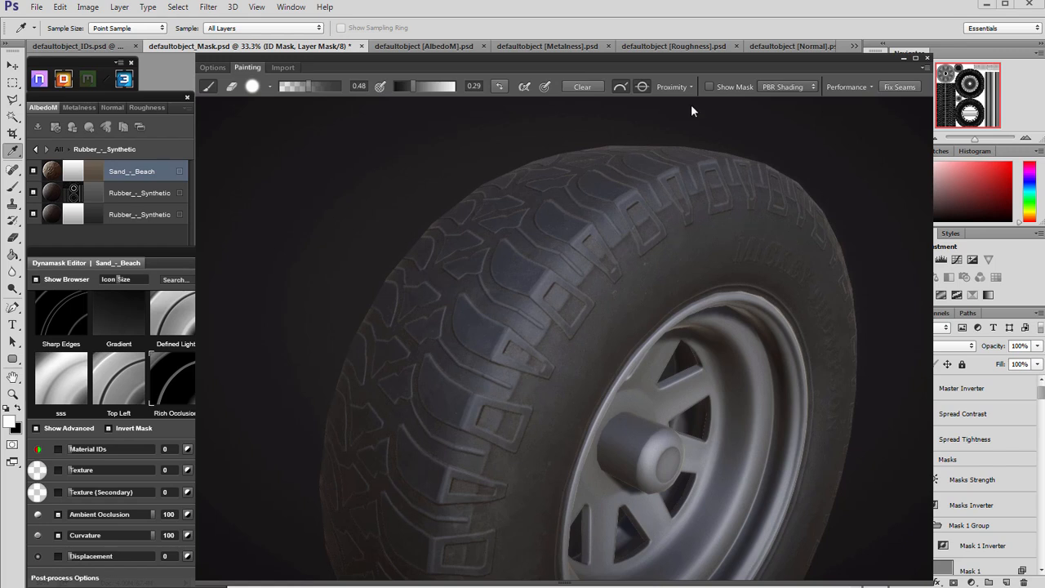
- Display the sand mask on the wheel and set its ambient occlusion tightness to 80
click(709, 87)
mouse_move(672, 207)
mouse_down()
mouse_move(533, 322)
mouse_move(417, 303)
mouse_move(438, 204)
mouse_up()
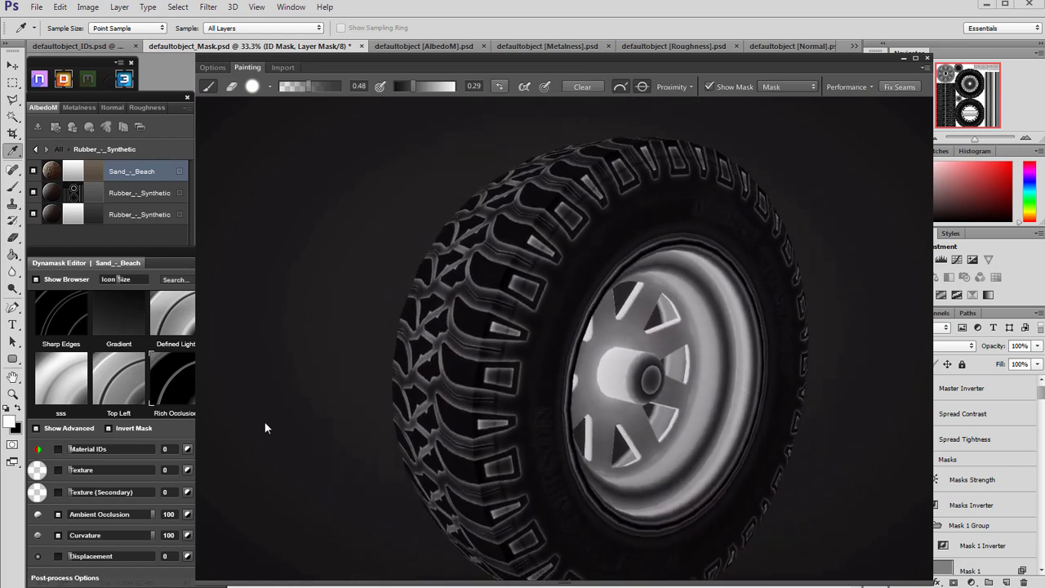
mouse_move(173, 431)
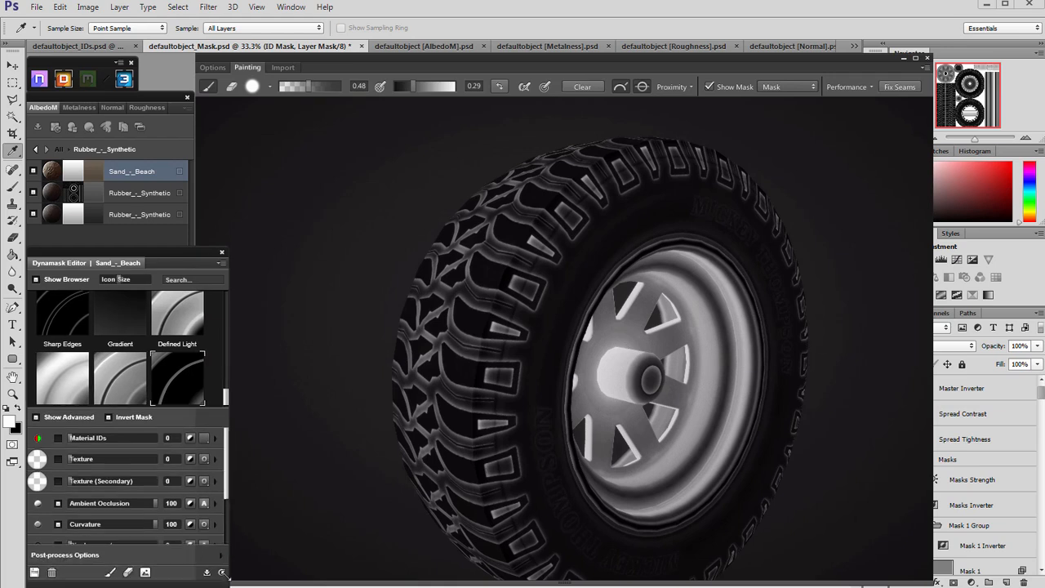
click(217, 465)
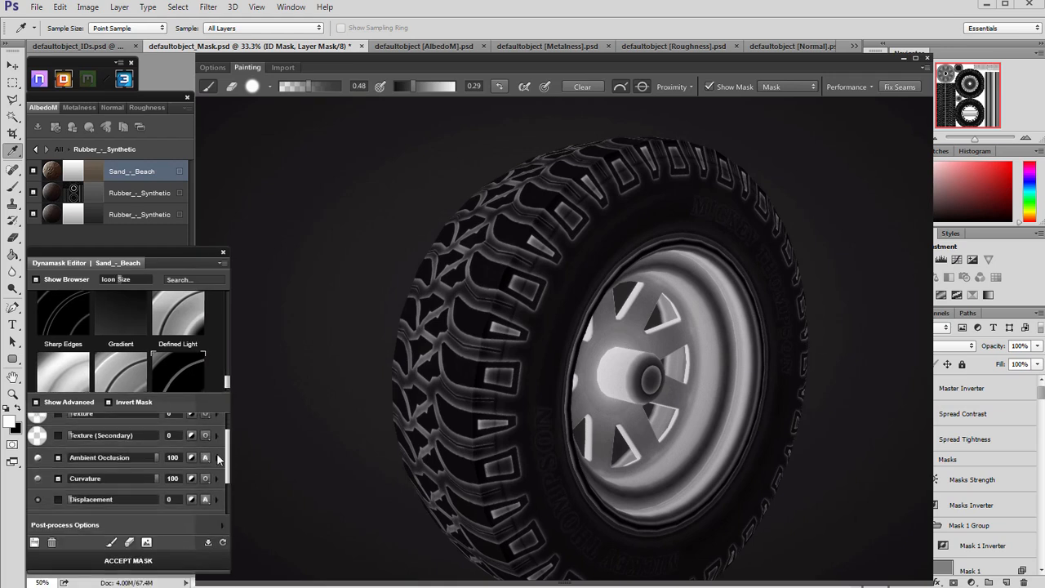
drag(230, 446, 228, 465)
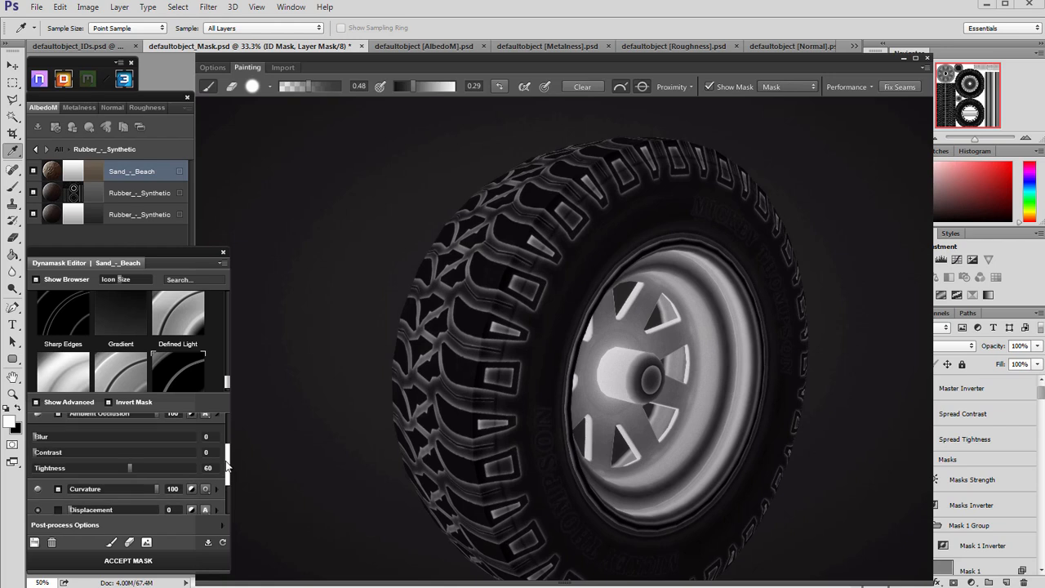
drag(142, 467, 162, 467)
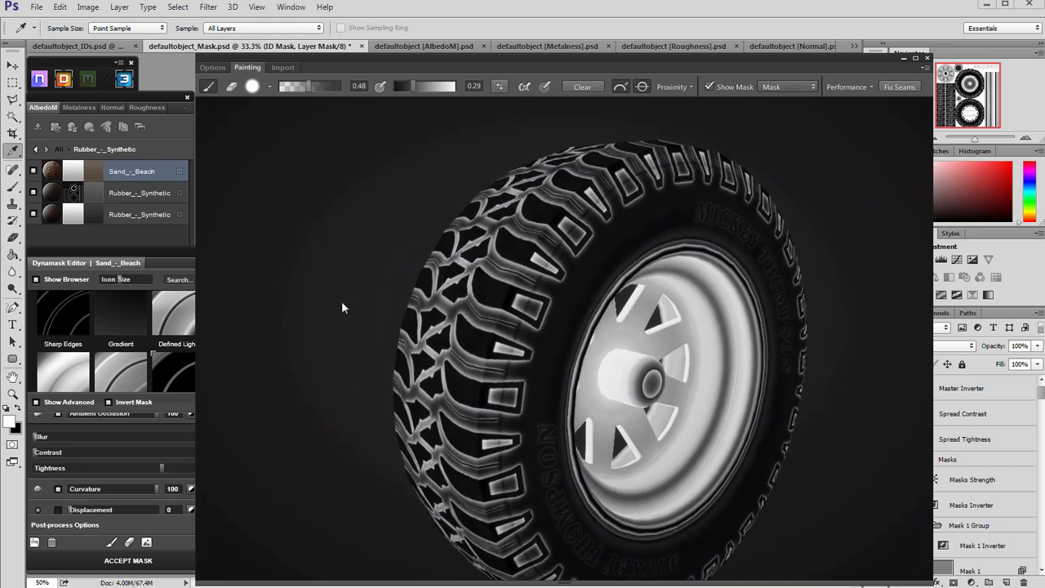
- Return the preview to PBR shading and slightly raise the ambient occlusion contrast of the sand mask
scroll(341, 301, up, 5)
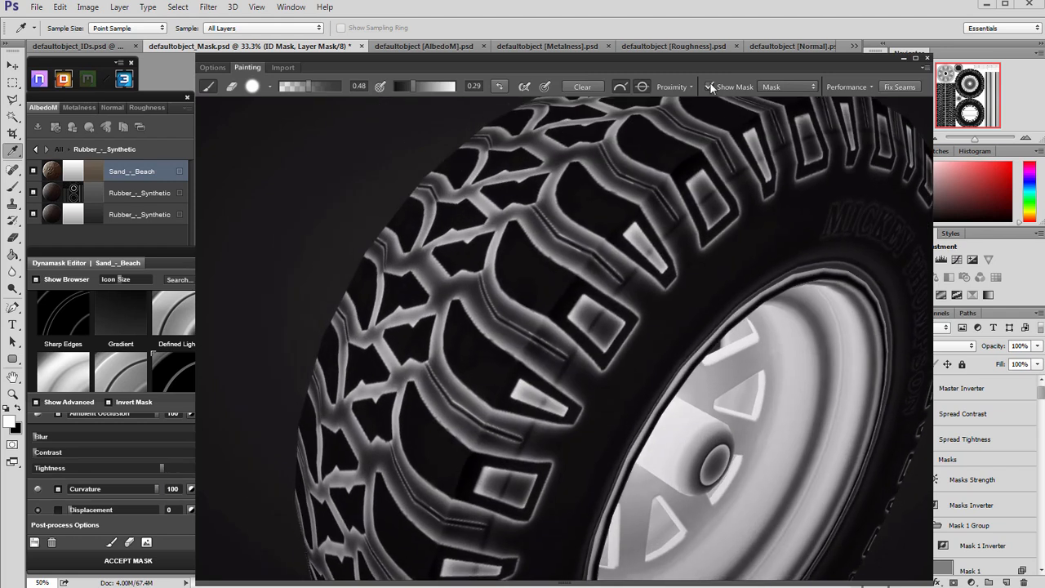
click(710, 86)
scroll(545, 300, down, 5)
drag(447, 209, 515, 307)
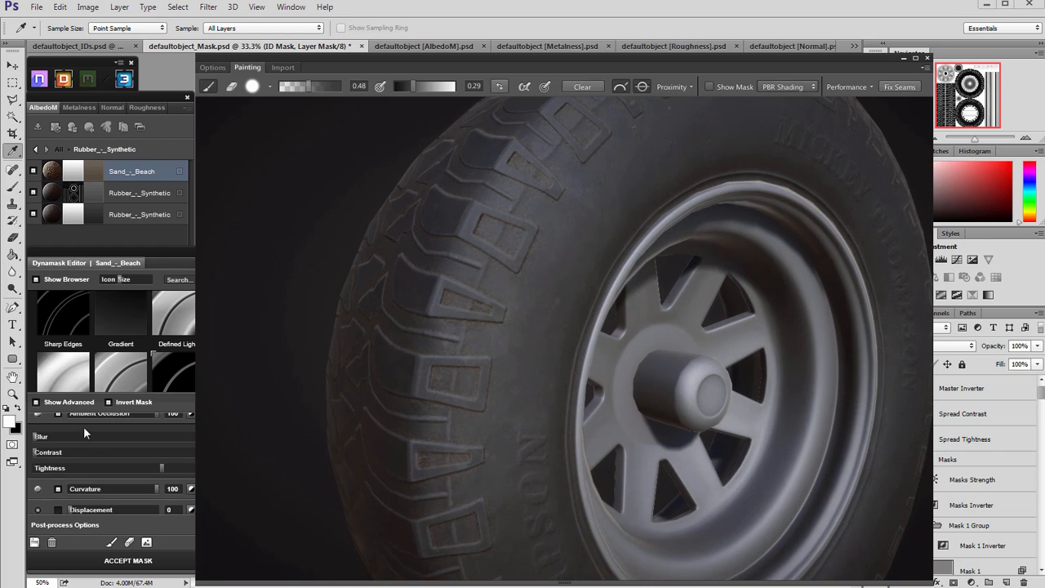
click(163, 413)
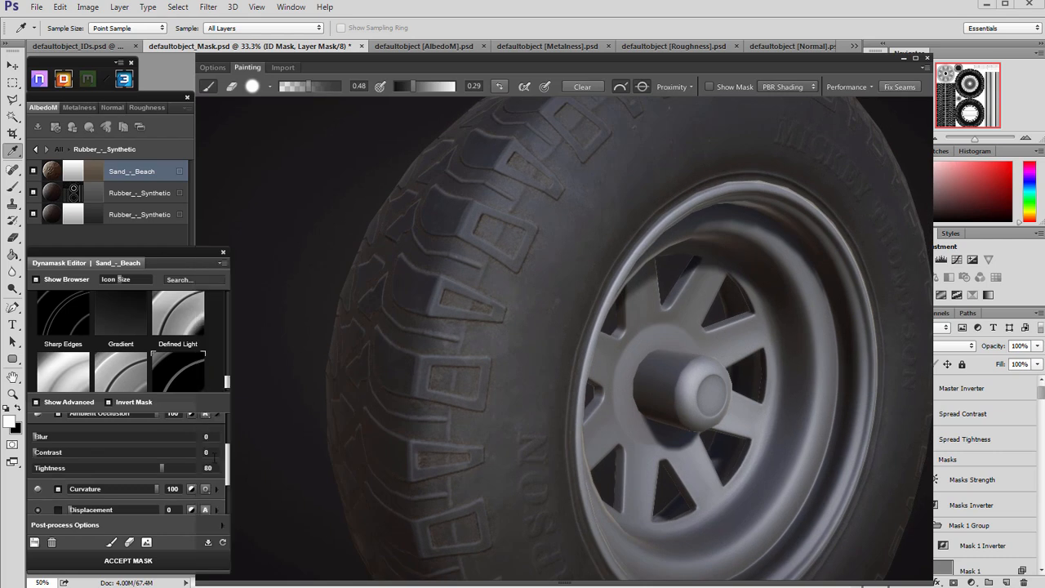
drag(39, 454, 49, 454)
- Expand the sand mask's post-process options and set the brightness to 2
scroll(188, 473, down, 3)
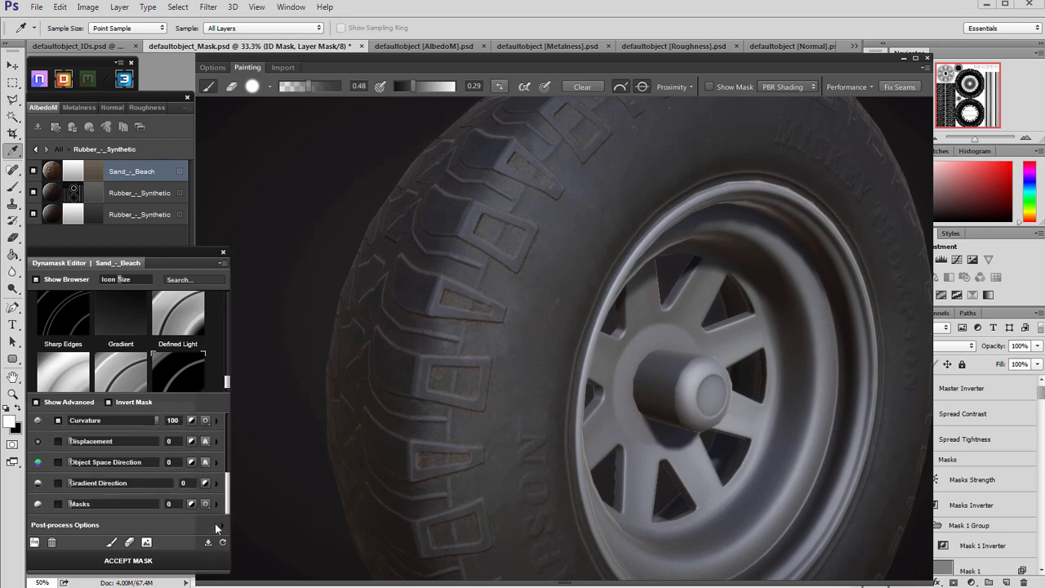
click(216, 525)
click(126, 525)
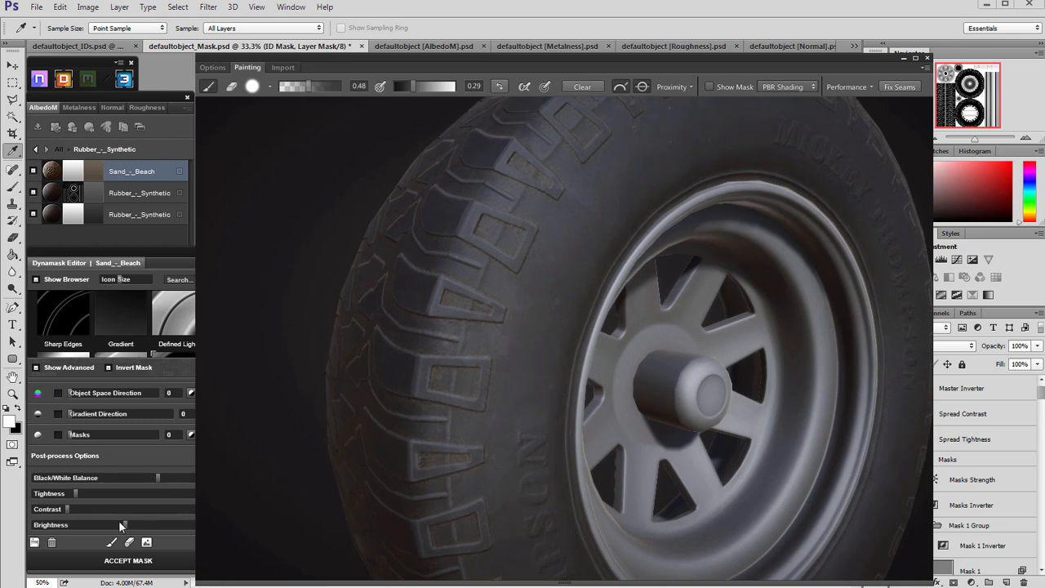
click(120, 525)
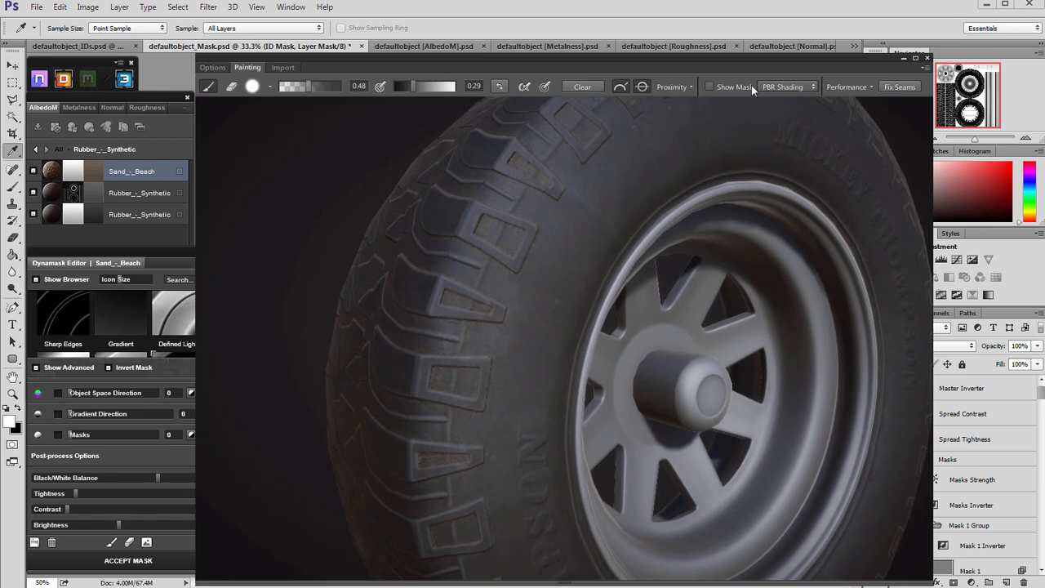
- Display the mask on the wheel again, lower its post-process black/white balance slightly and raise its contrast
click(709, 87)
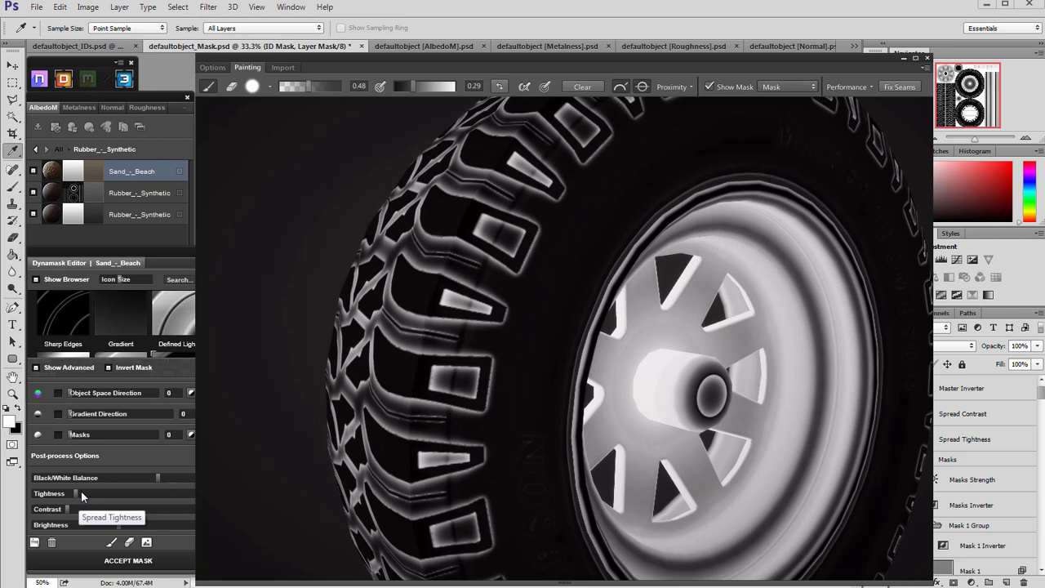
click(165, 479)
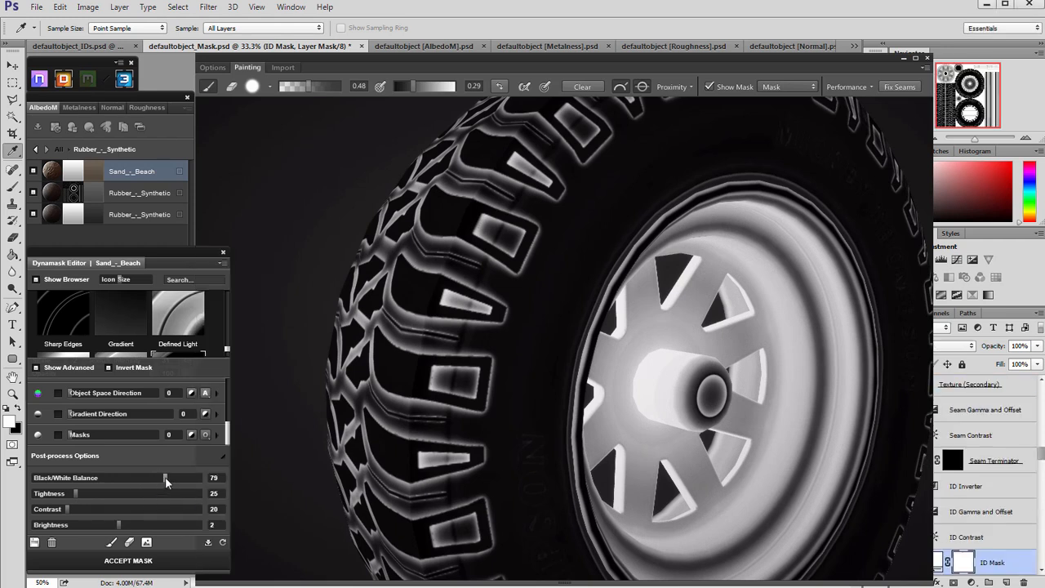
click(155, 478)
mouse_move(156, 479)
mouse_down()
mouse_move(142, 477)
mouse_move(151, 481)
mouse_up()
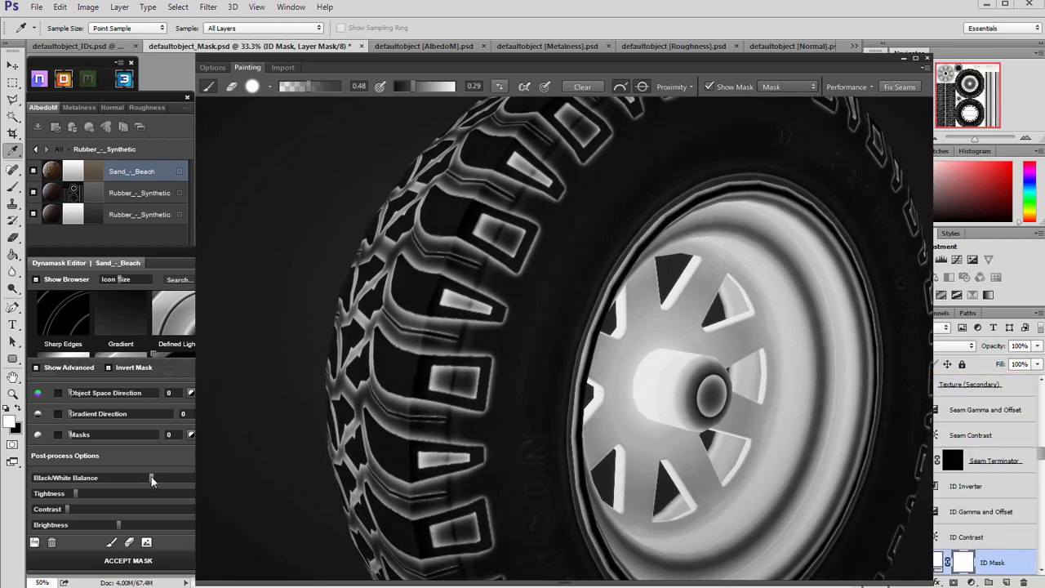
click(87, 510)
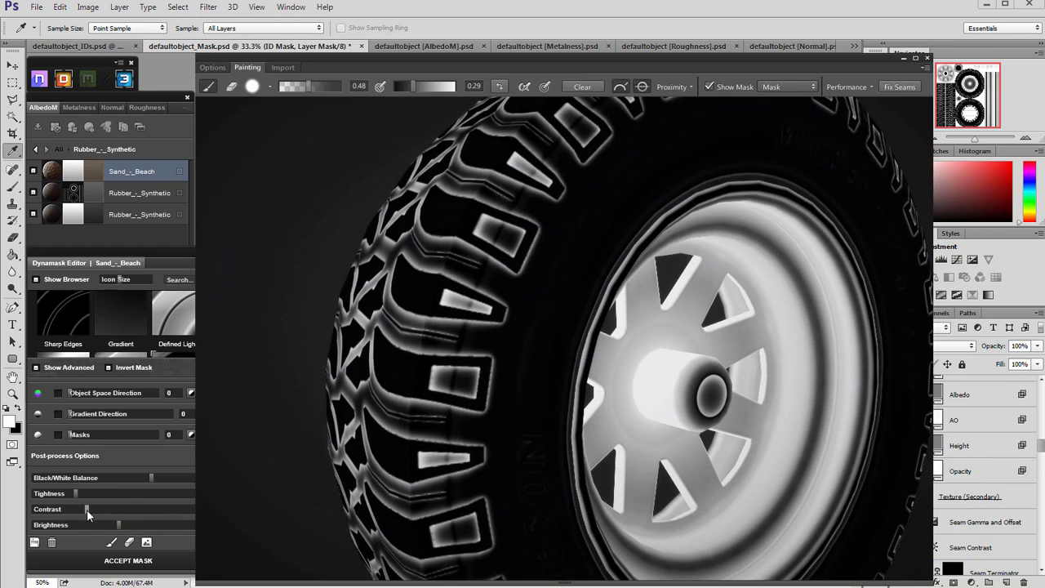
- Slightly raise the sand mask's post-process tightness and return the preview to PBR shading
click(89, 492)
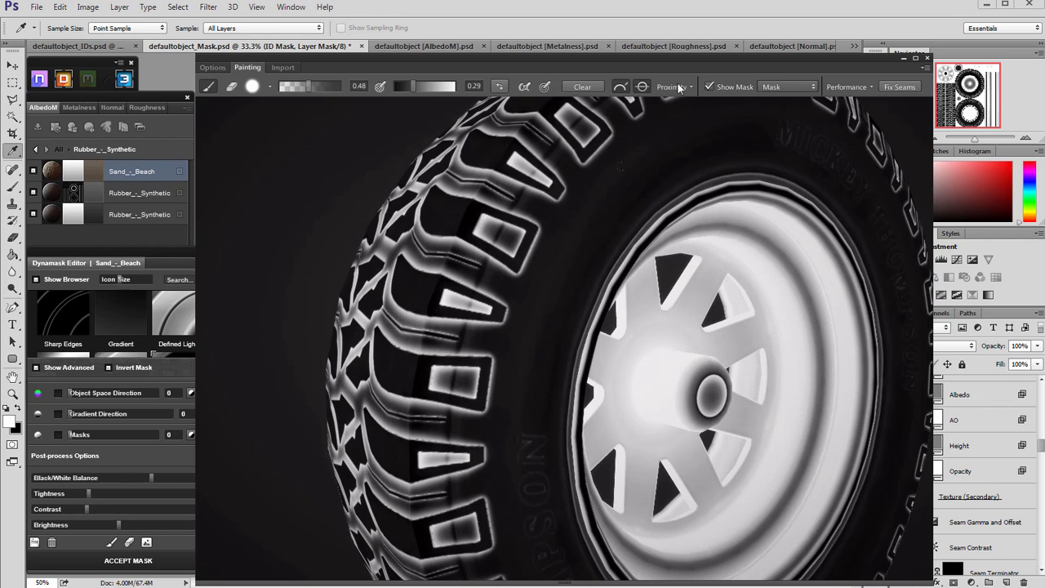
click(712, 89)
- Examine the sand dirt on the tire's tread and sidewall from several angles and under different backdrop lighting
drag(539, 252, 379, 239)
drag(463, 260, 745, 246)
scroll(471, 287, down, 3)
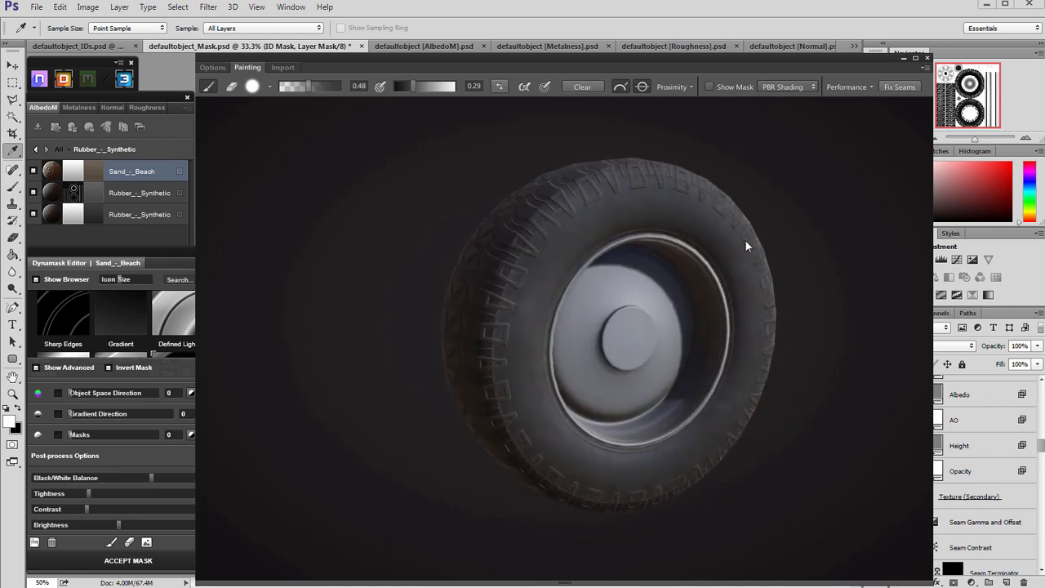
mouse_move(518, 245)
mouse_down()
mouse_move(624, 252)
mouse_move(796, 237)
mouse_move(605, 256)
mouse_move(616, 288)
mouse_move(649, 300)
mouse_move(618, 275)
mouse_move(618, 247)
mouse_move(645, 264)
mouse_move(467, 260)
mouse_move(457, 200)
mouse_move(431, 208)
mouse_move(505, 201)
mouse_move(661, 268)
mouse_move(606, 289)
mouse_move(592, 237)
mouse_move(534, 240)
mouse_up()
scroll(550, 249, up, 5)
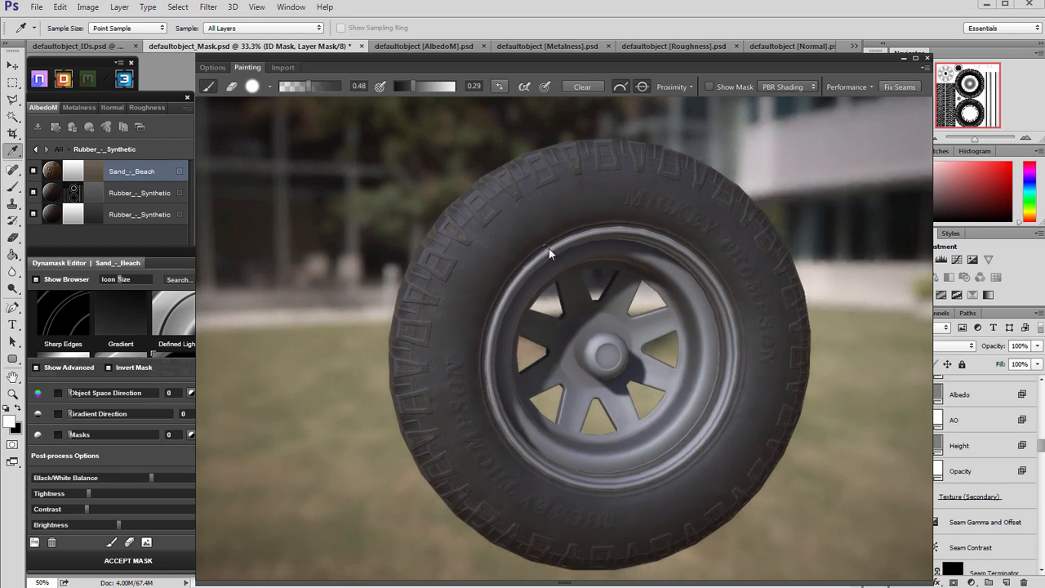
scroll(687, 299, down, 5)
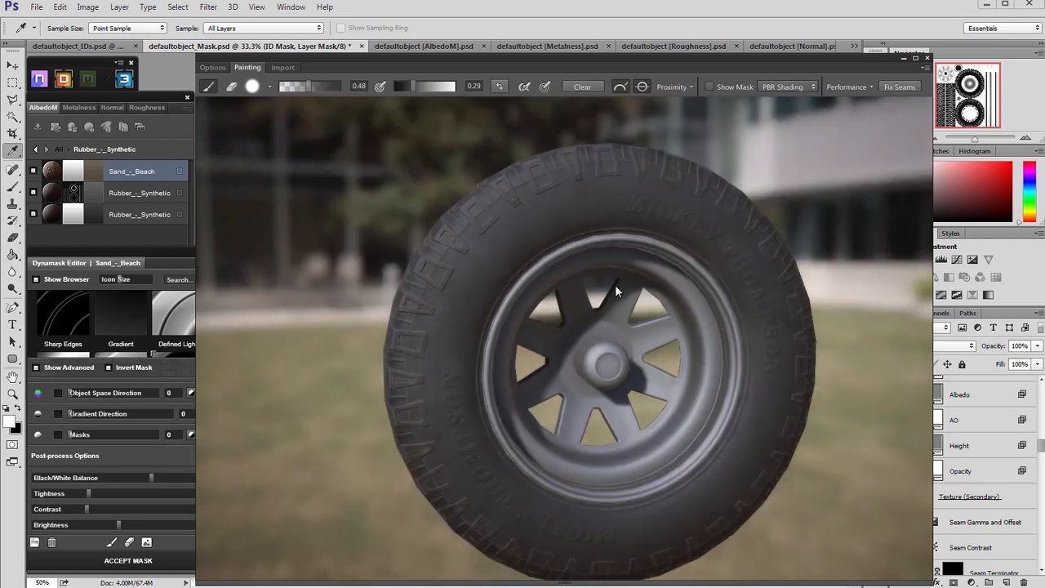
drag(585, 272, 608, 282)
scroll(605, 273, up, 1)
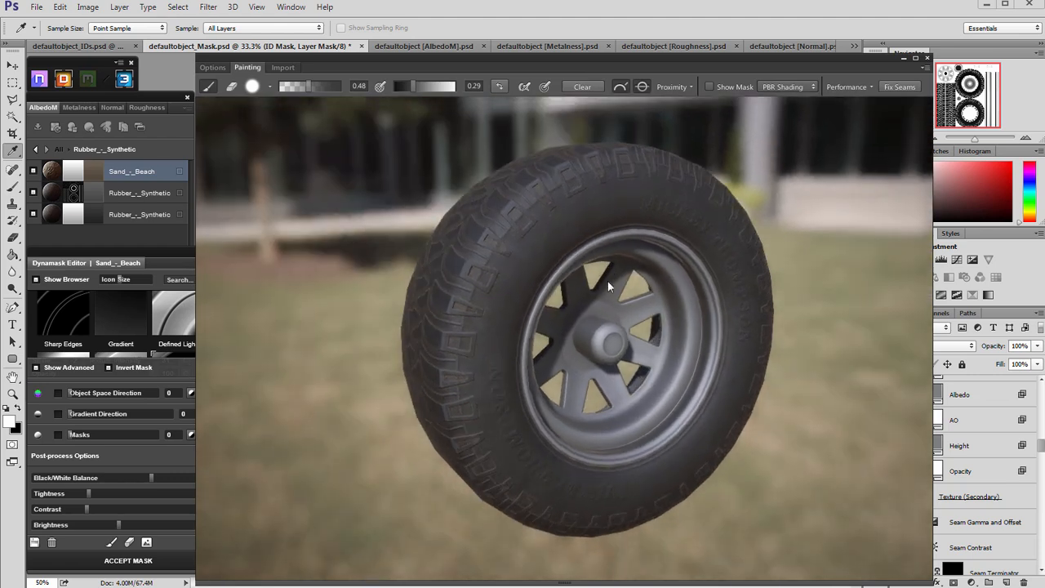
- Accept the sand mask and check the rendered dirt on the tire and around the rim
click(171, 262)
click(127, 558)
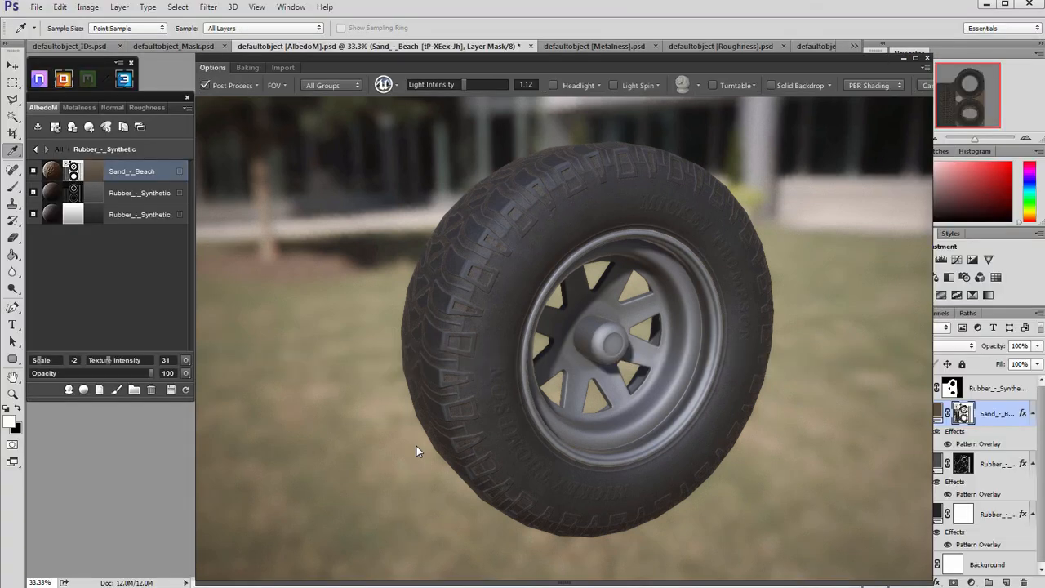
drag(378, 429, 419, 389)
scroll(324, 404, up, 6)
scroll(329, 409, down, 4)
scroll(419, 389, up, 5)
drag(560, 447, 464, 400)
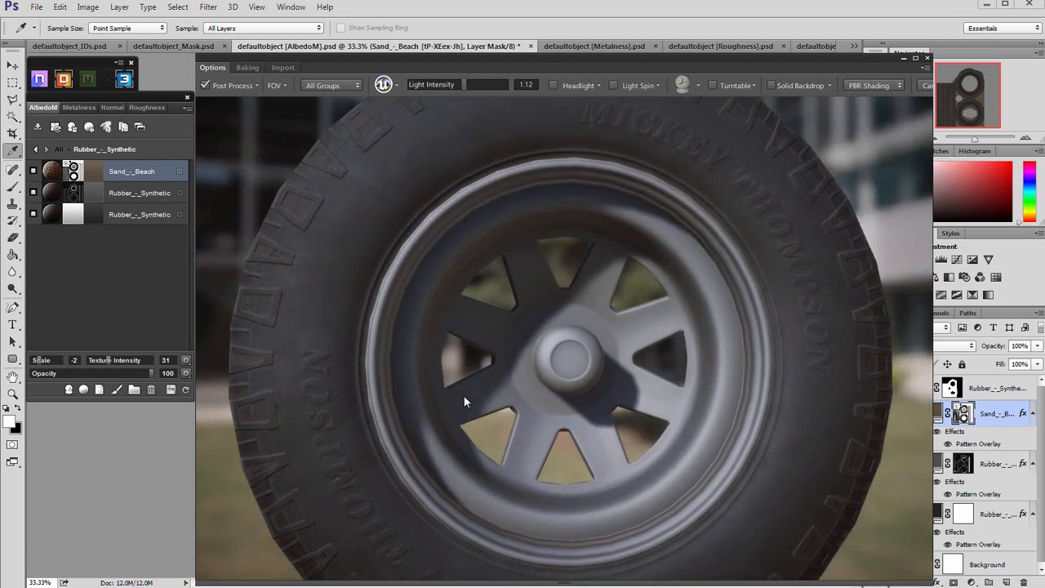
scroll(464, 398, down, 2)
click(74, 172)
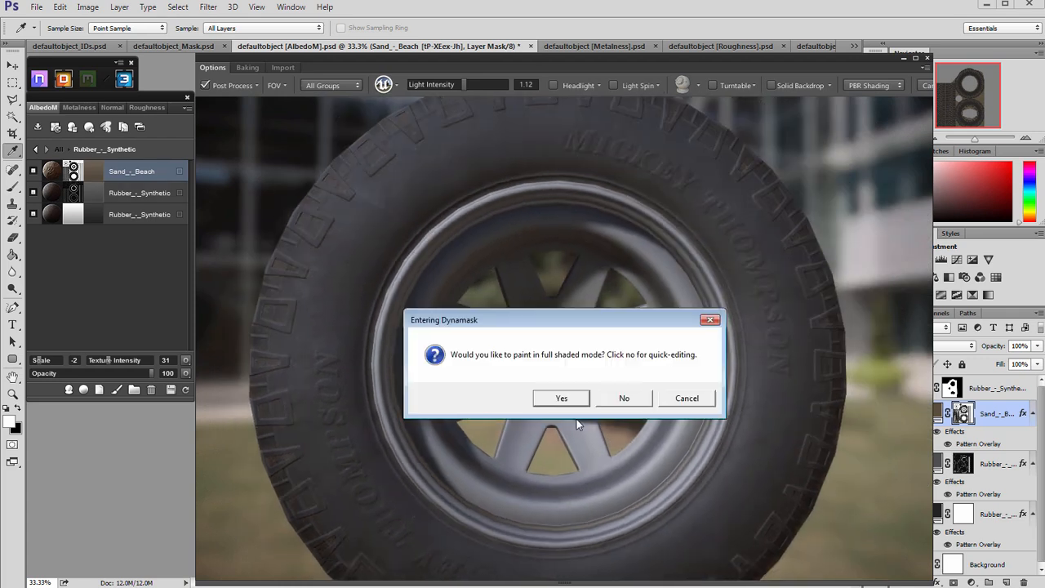
click(559, 396)
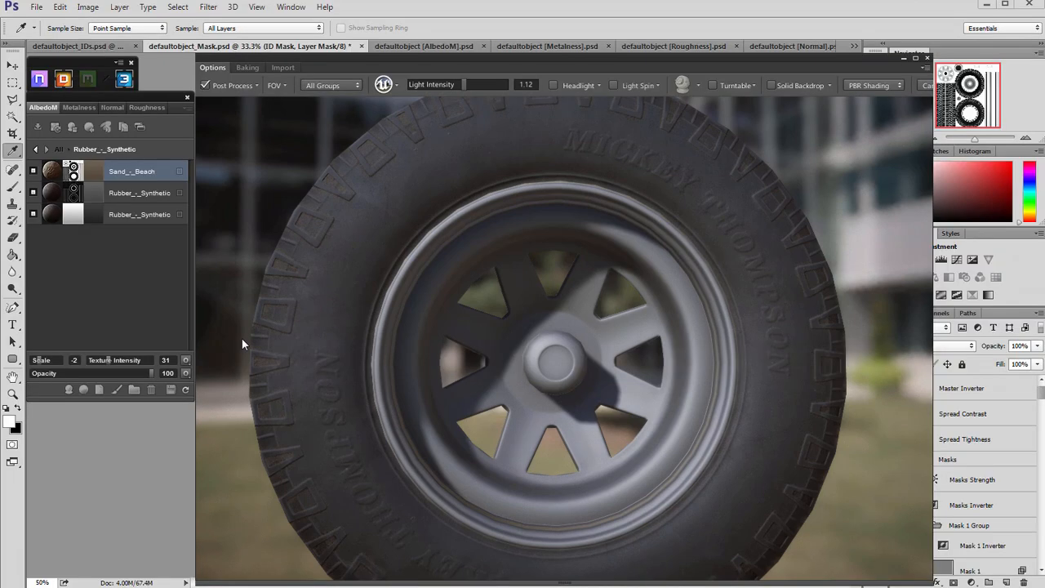
drag(190, 263, 218, 260)
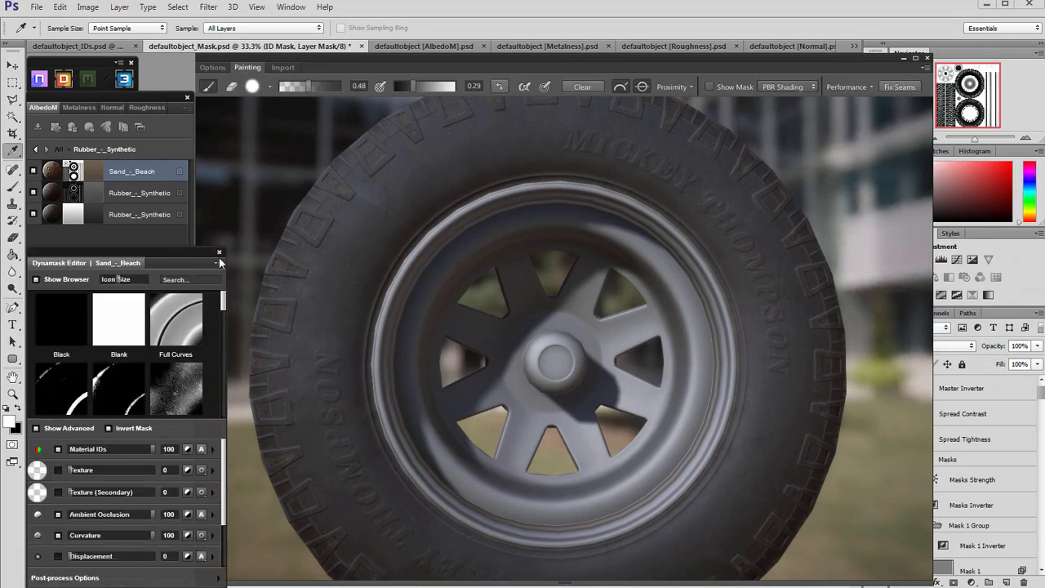
click(218, 252)
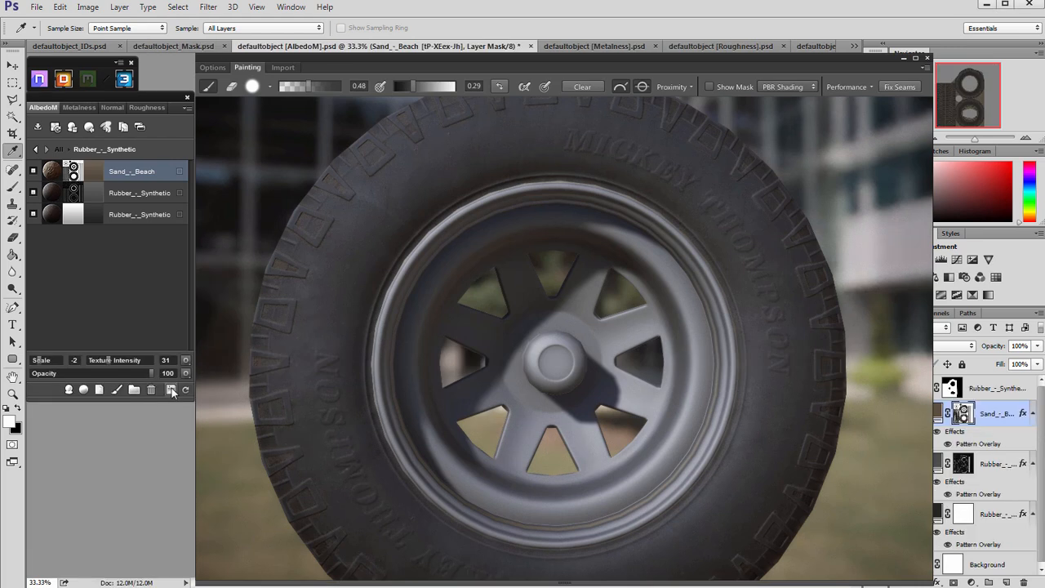
click(183, 391)
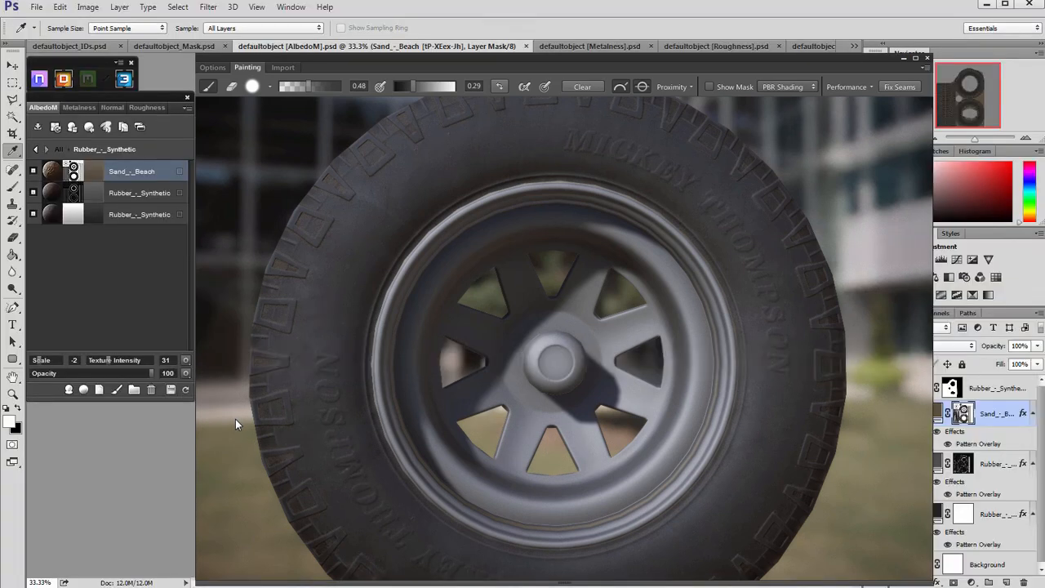
- Check the painting performance options and narrow the 3D preview window to uncover the layers beside it
drag(258, 422, 282, 430)
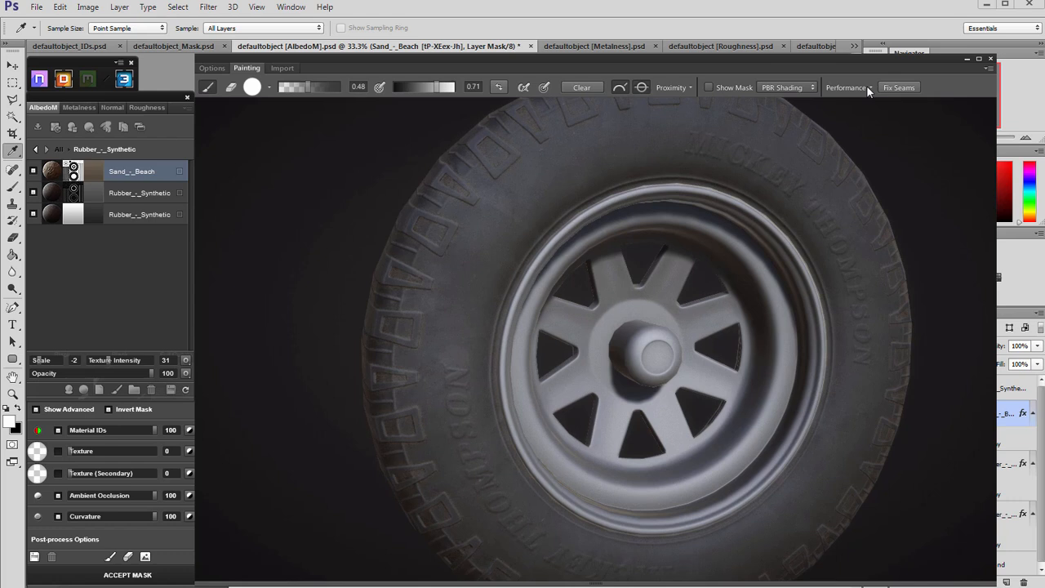
click(870, 87)
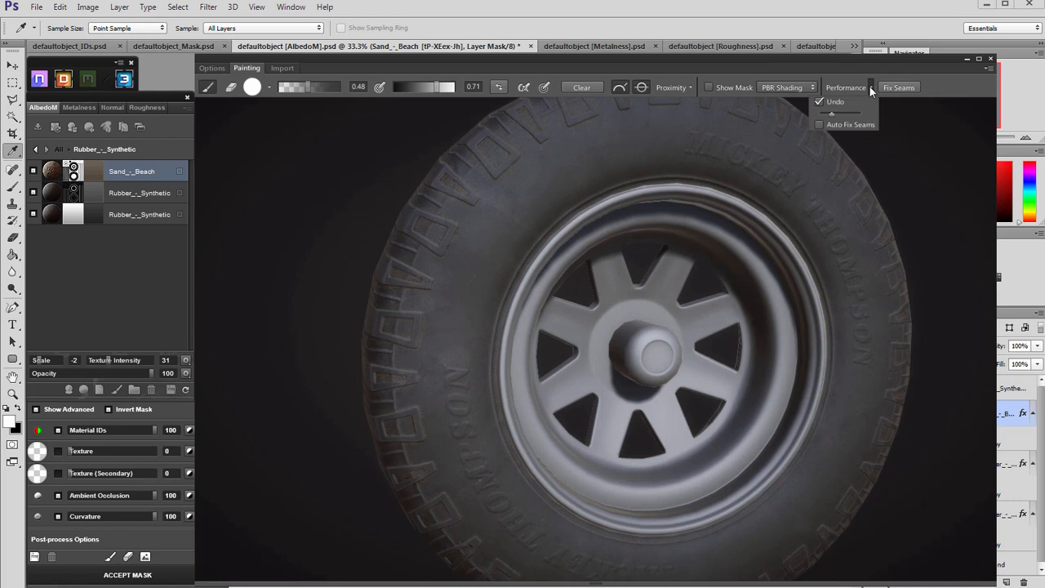
click(870, 87)
click(871, 87)
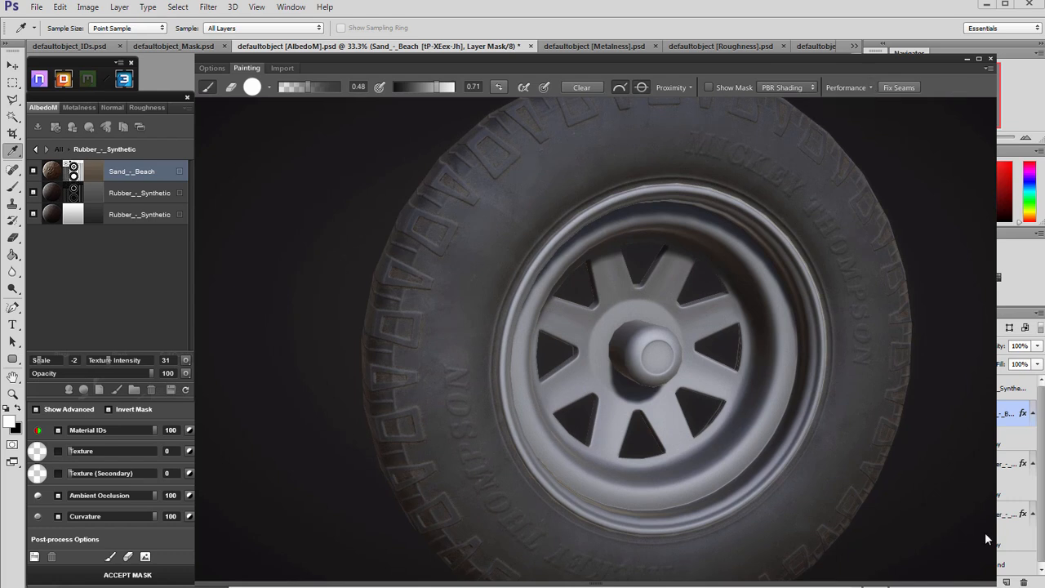
drag(994, 585, 888, 585)
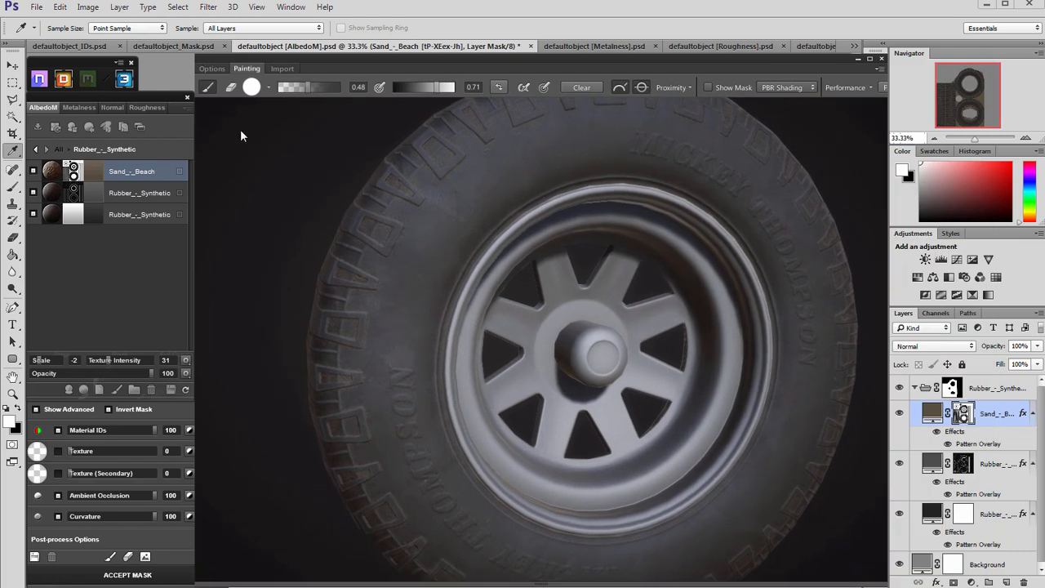
- Choose a splattered tip from the Dirt brushes for painting on the sand mask
click(267, 87)
click(439, 113)
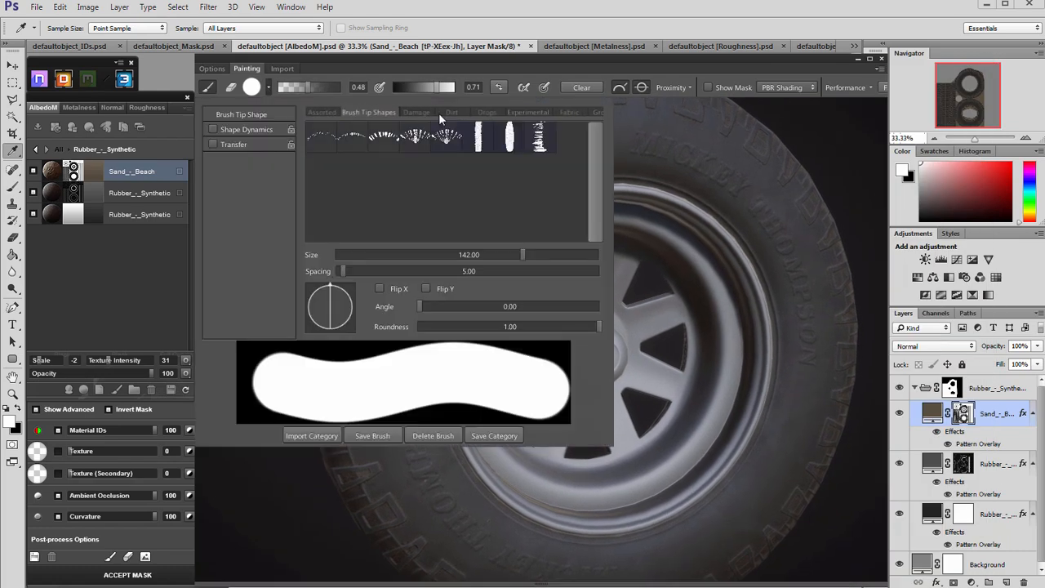
click(441, 169)
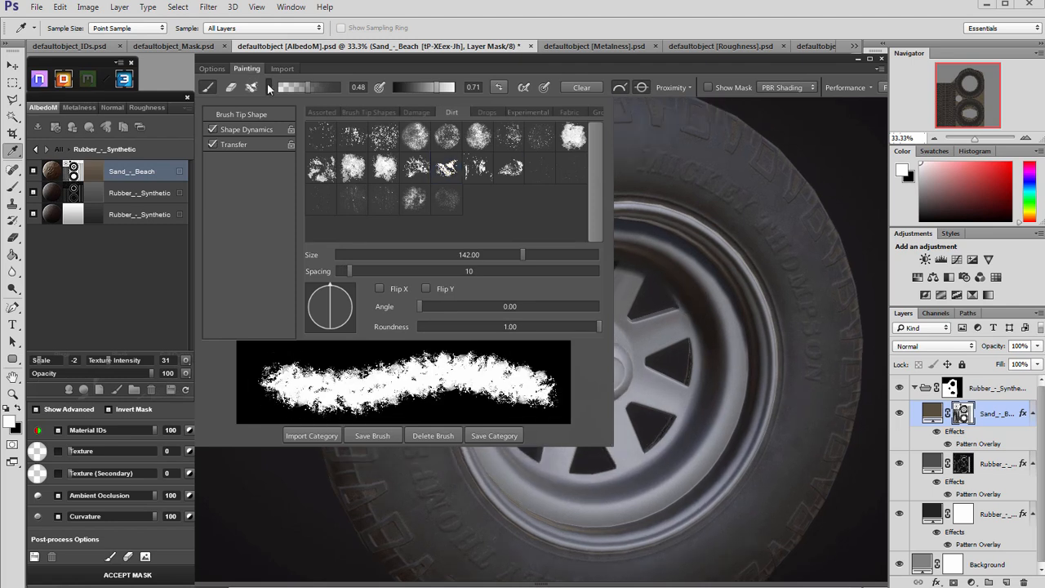
click(267, 88)
- Set the brush opacity to 0.29 and its gray value to 1.00, and switch the preview to albedo
scroll(453, 264, up, 2)
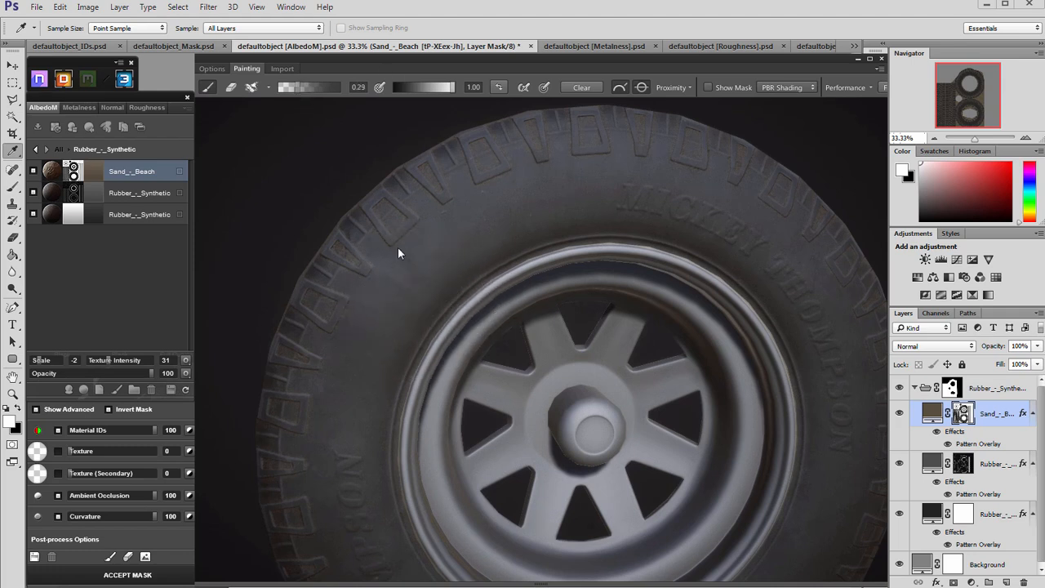
scroll(464, 369, down, 3)
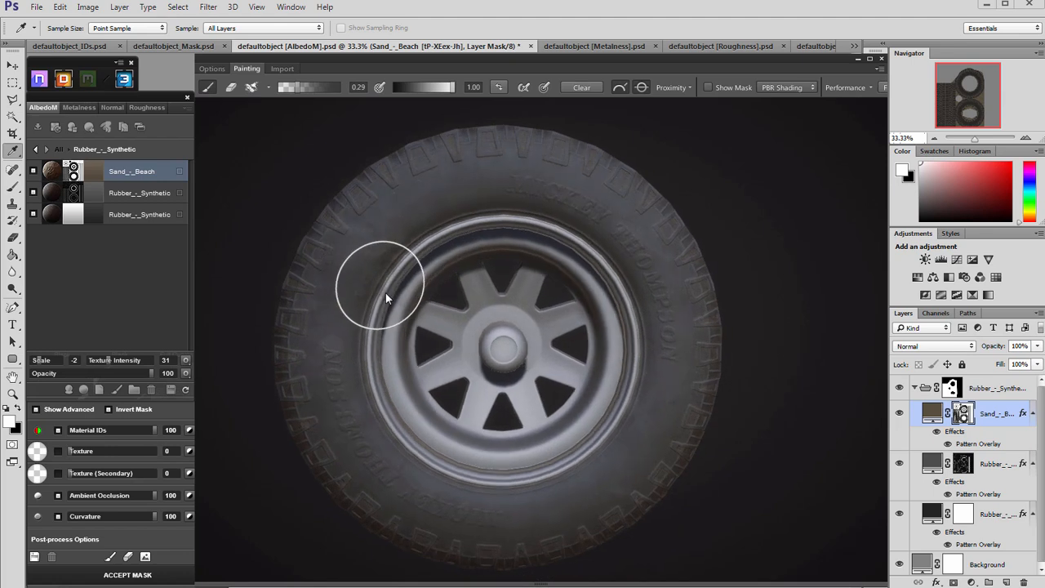
scroll(385, 292, up, 2)
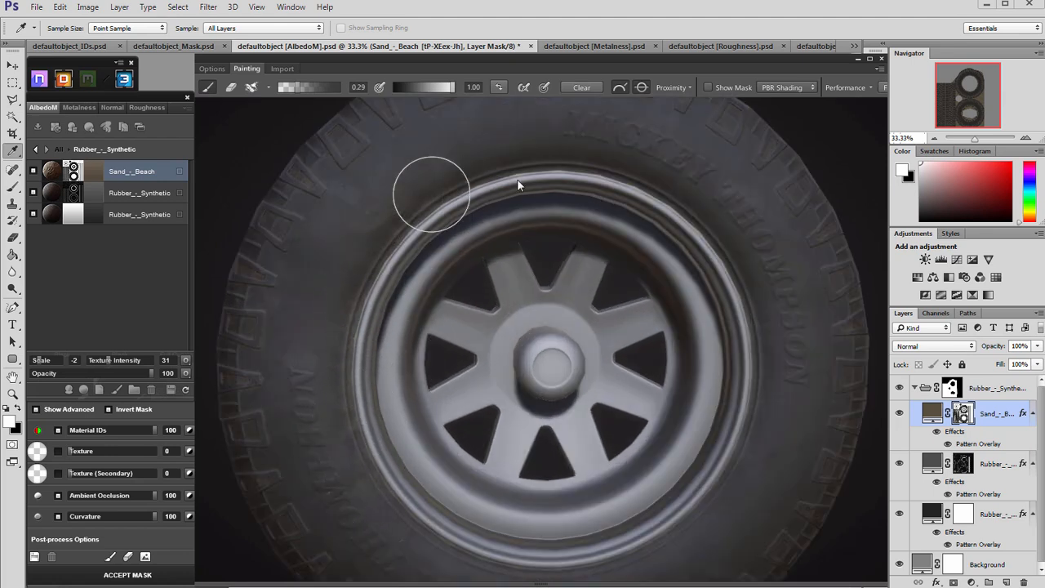
key(c)
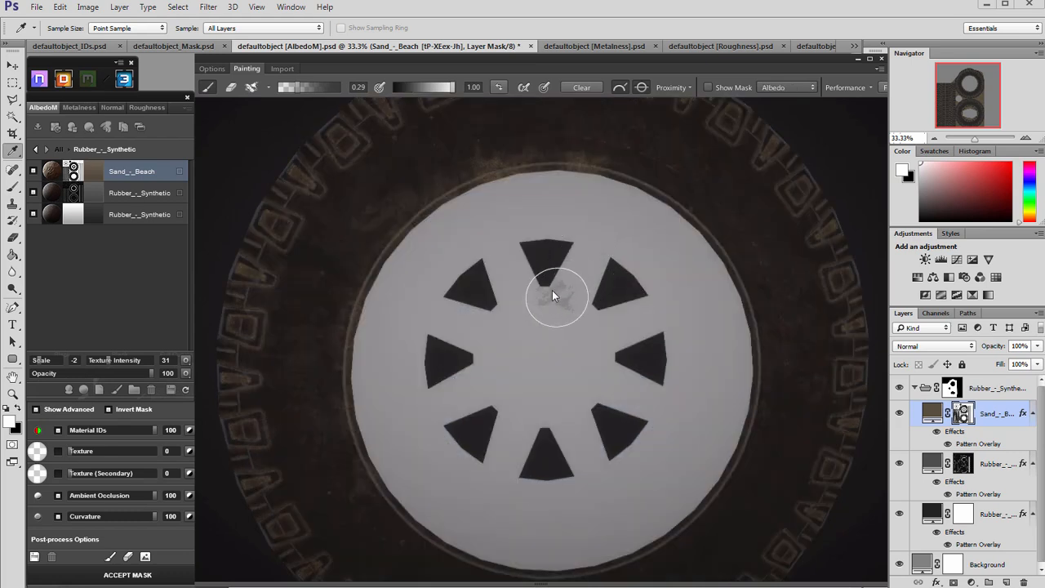
- Paint white sand patches onto the tire's sidewall all around the rim
scroll(552, 295, down, 3)
drag(452, 248, 443, 284)
scroll(441, 290, up, 2)
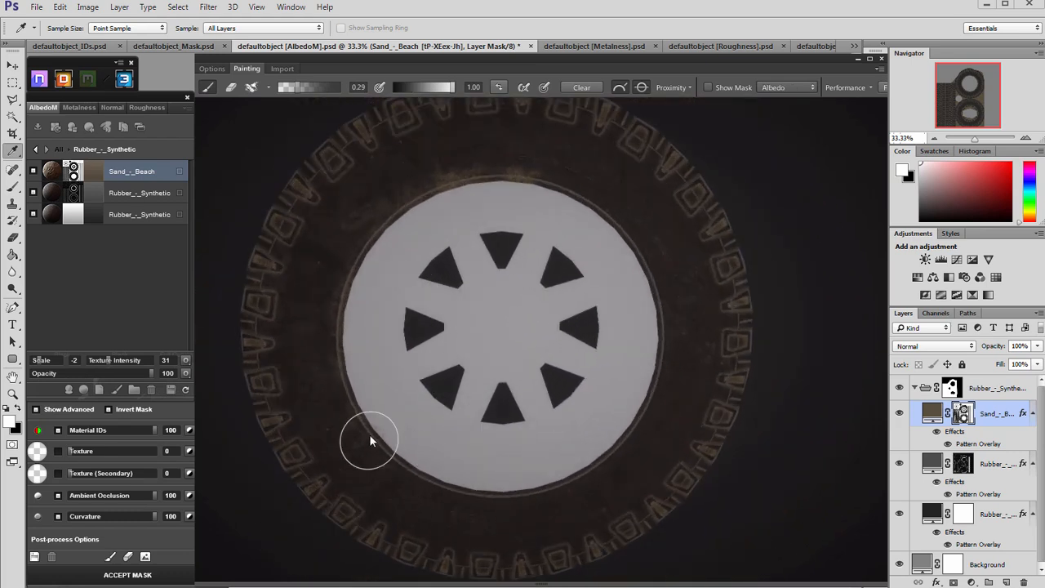
mouse_move(473, 503)
mouse_down()
mouse_move(547, 319)
mouse_move(490, 503)
mouse_up()
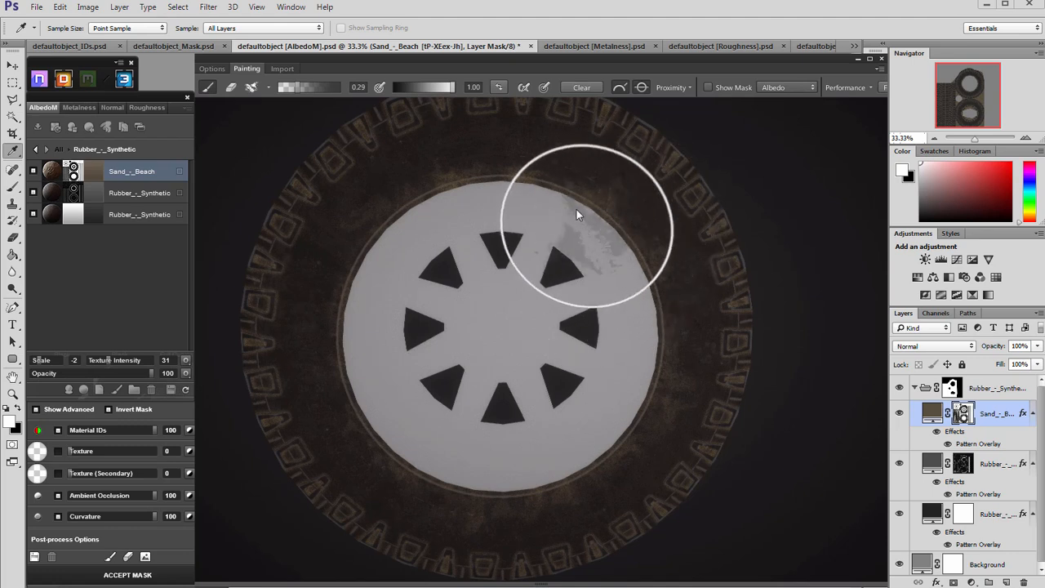
- Set the brush gray value to 0.00, shrink the brush and paint sand away along the sidewall and tread edge
scroll(617, 439, down, 3)
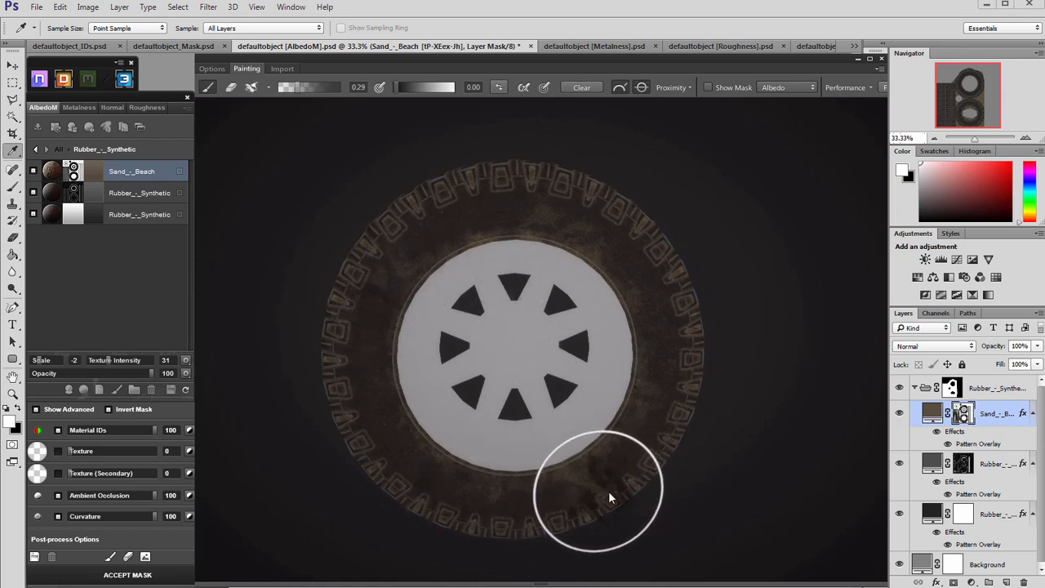
key(bracketleft)
key(bracketleft)
key(bracketleft)
key(bracketleft)
key(bracketleft)
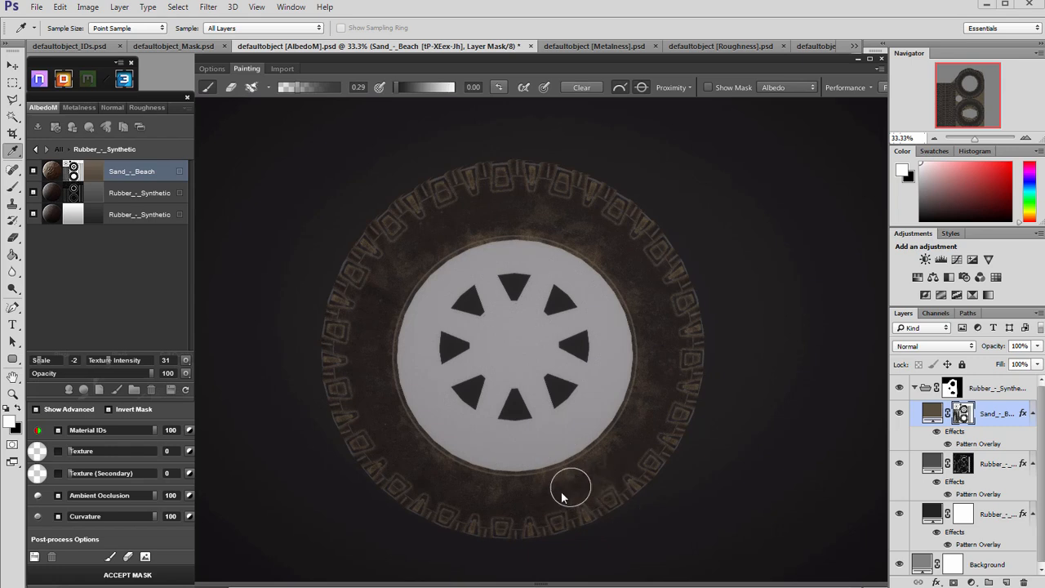
mouse_move(384, 457)
mouse_down()
mouse_move(401, 303)
mouse_move(534, 350)
mouse_move(551, 405)
mouse_move(399, 311)
mouse_up()
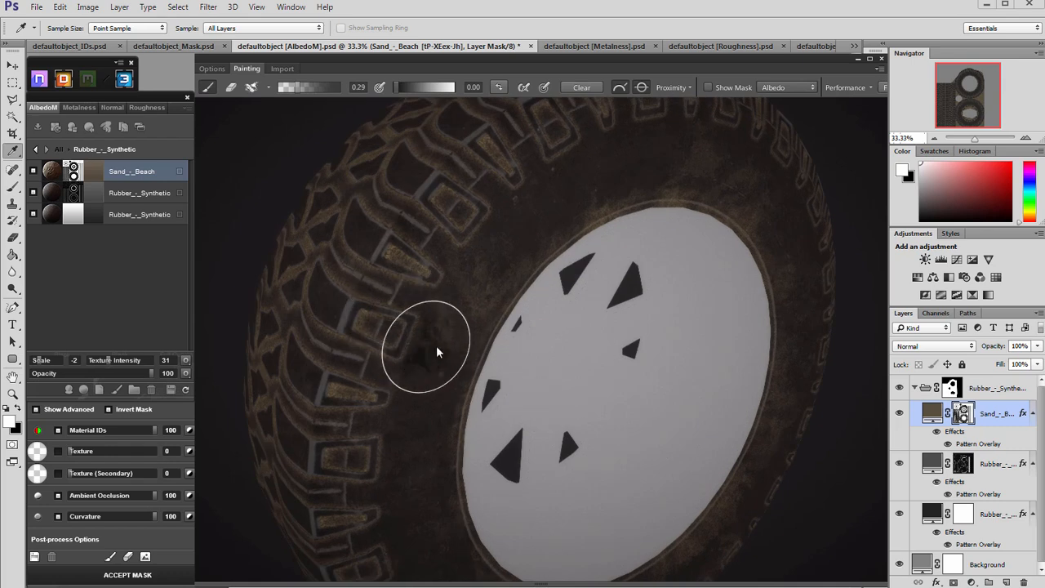
mouse_move(485, 210)
mouse_down()
mouse_move(562, 228)
mouse_move(528, 232)
mouse_move(489, 200)
mouse_move(506, 210)
mouse_move(451, 229)
mouse_up()
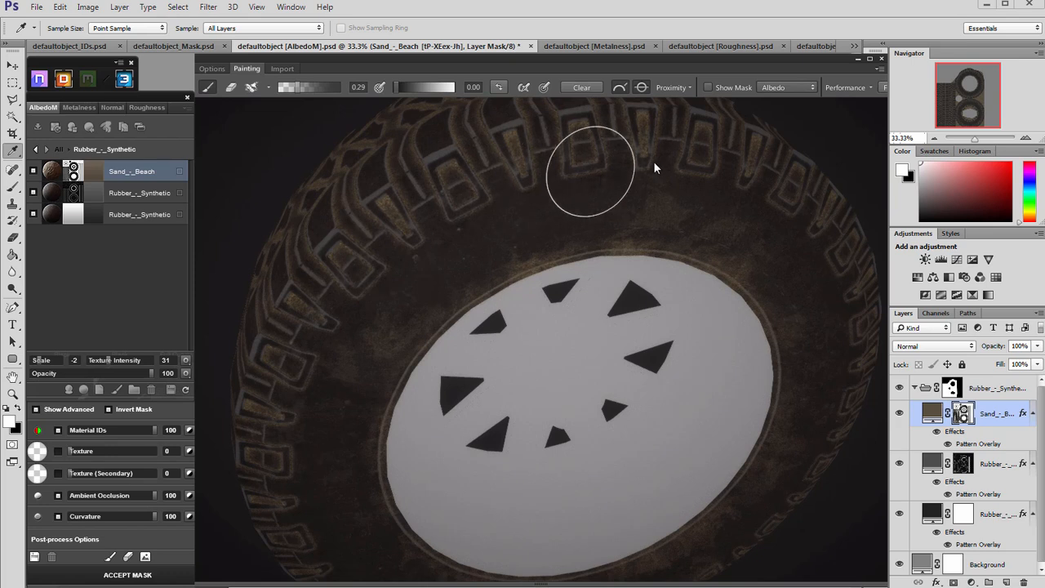
mouse_move(580, 282)
mouse_down()
mouse_move(548, 250)
mouse_move(485, 240)
mouse_move(630, 398)
mouse_move(537, 319)
mouse_up()
- Shrink the brush further, set its gray value to 1.00 and paint fine sand marks on the sidewall
key([)
key([)
key([)
key([)
key([)
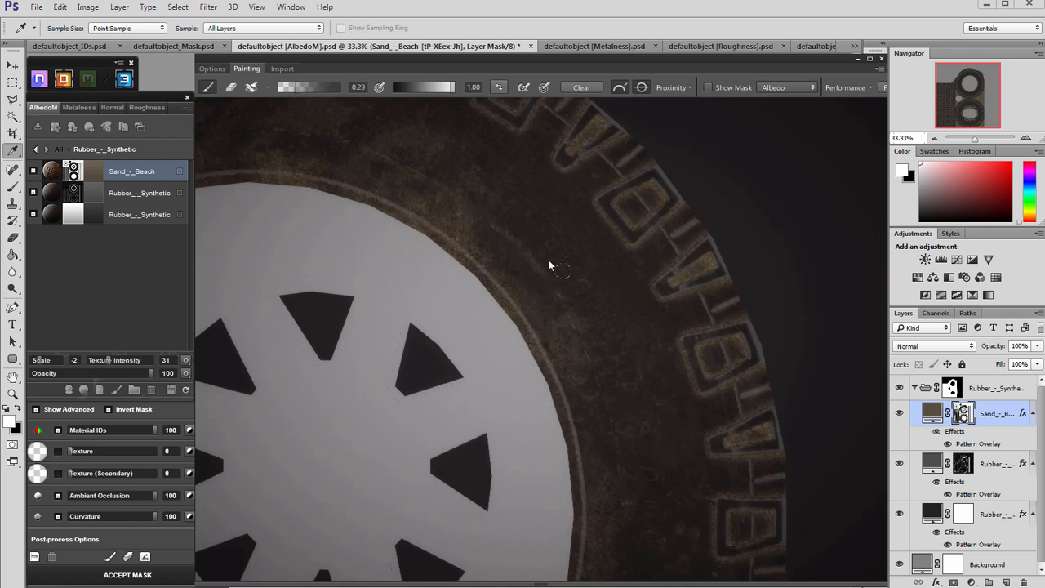
scroll(400, 204, down, 3)
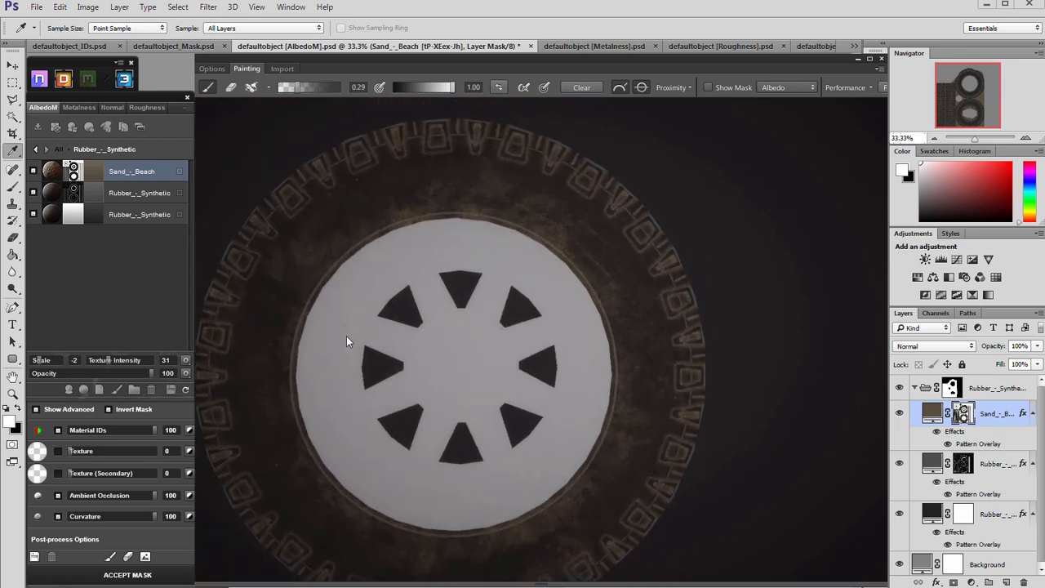
- Lower the brush opacity to 0.25 and paint more fine sand marks onto the front sidewall around the rim
scroll(346, 336, up, 2)
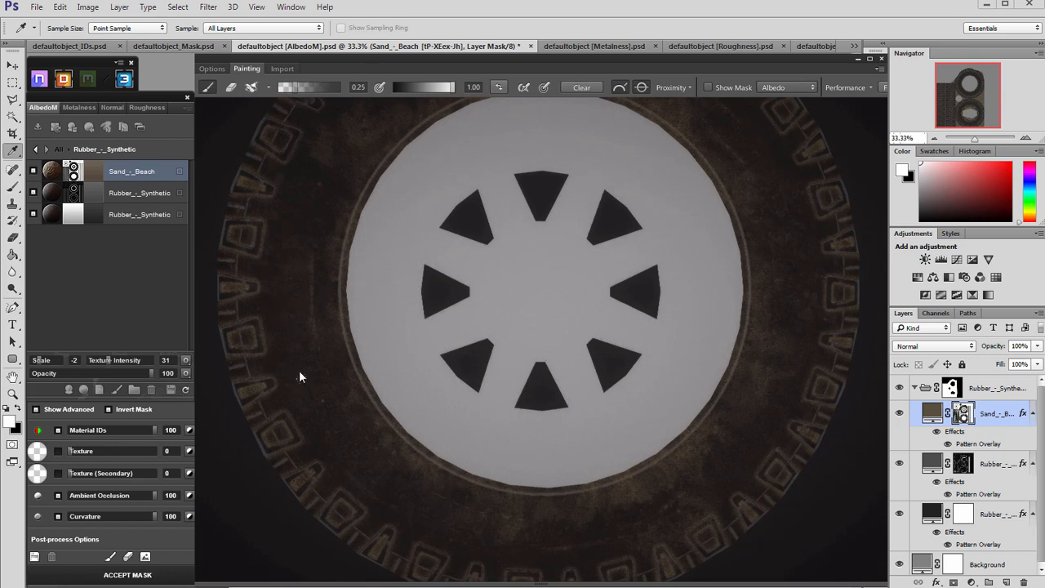
scroll(433, 325, down, 3)
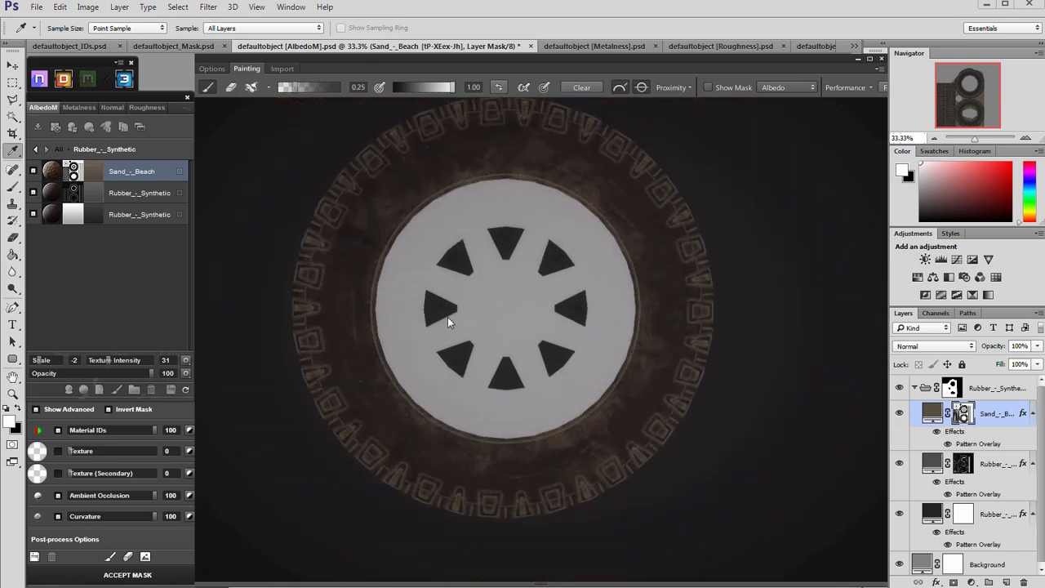
scroll(344, 249, up, 2)
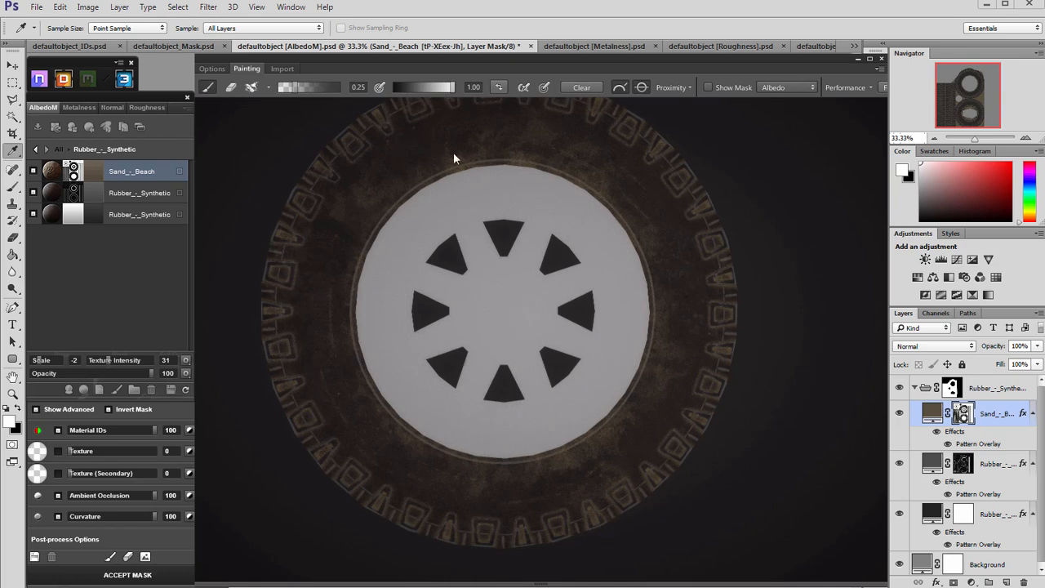
drag(554, 275, 601, 230)
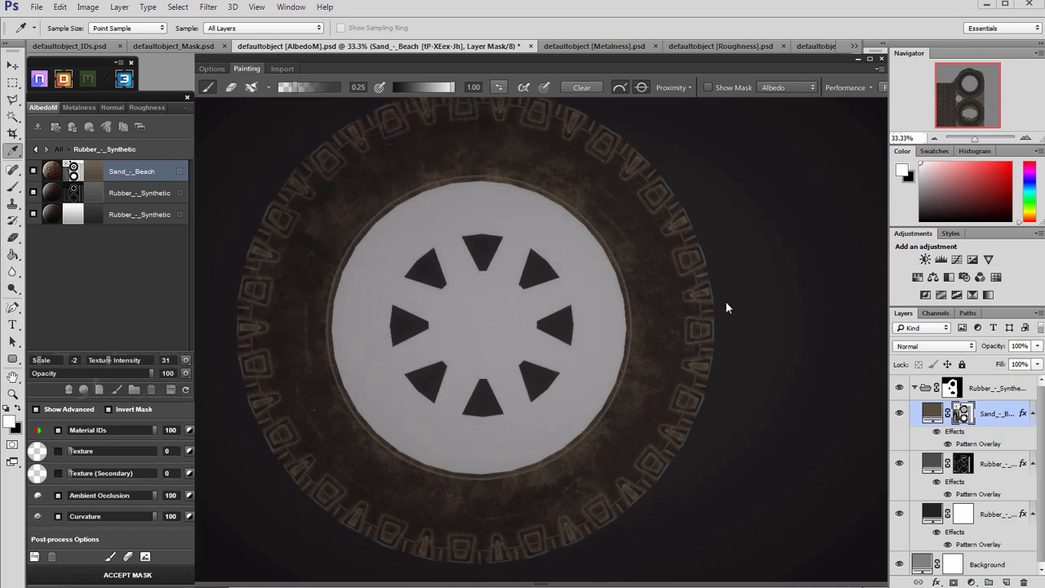
scroll(604, 363, down, 2)
drag(453, 353, 430, 269)
scroll(433, 283, up, 3)
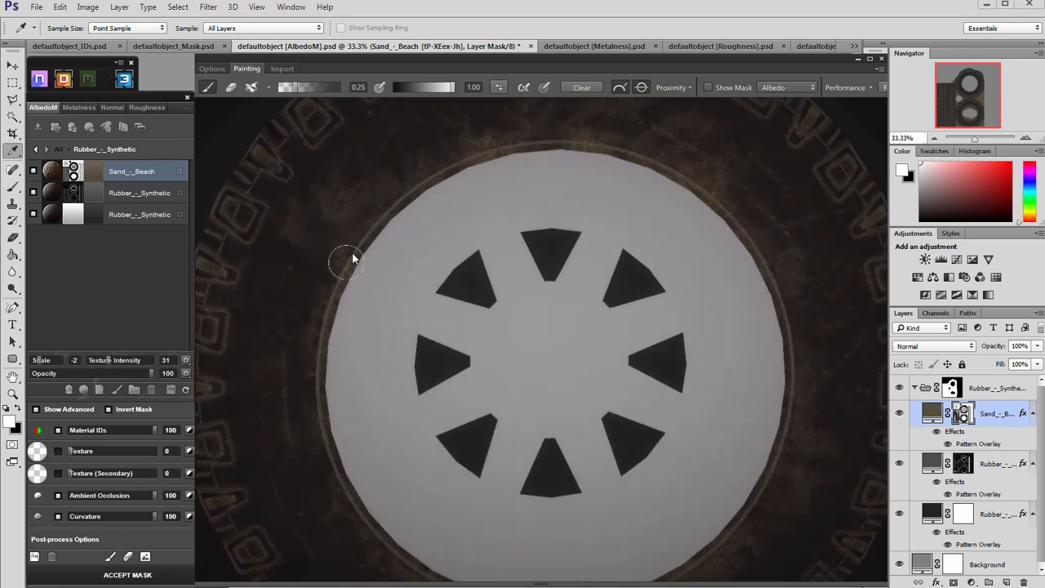
- Set the brush gray value to 0.00 and paint excess sand away on the front sidewall
scroll(468, 311, down, 2)
drag(500, 388, 514, 254)
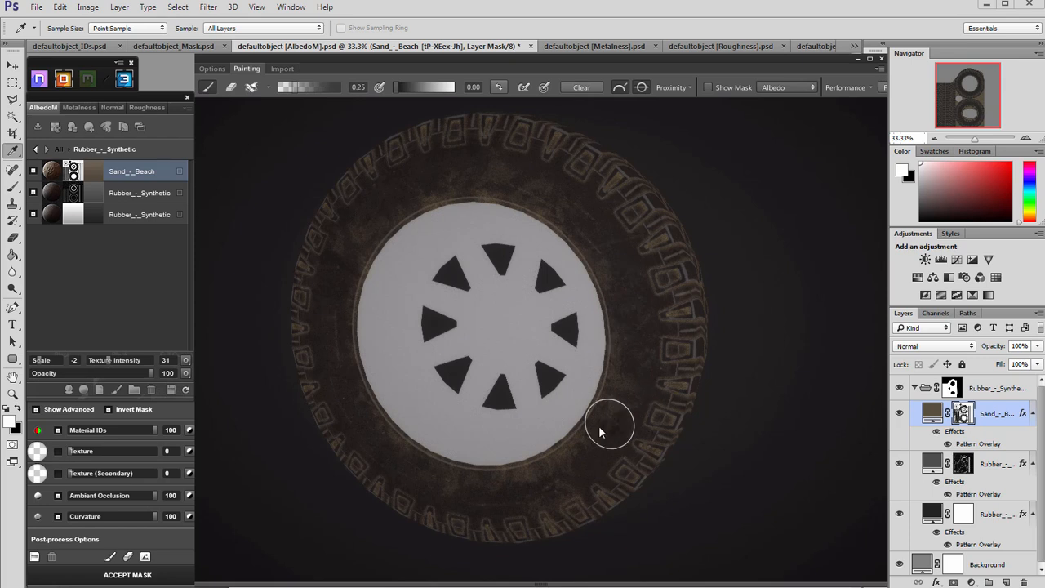
scroll(373, 345, down, 2)
- On the wheel's back side, set the brush gray value to 1.00, enlarge the brush and paint sand onto the sidewall
drag(373, 346, 670, 390)
scroll(677, 378, up, 3)
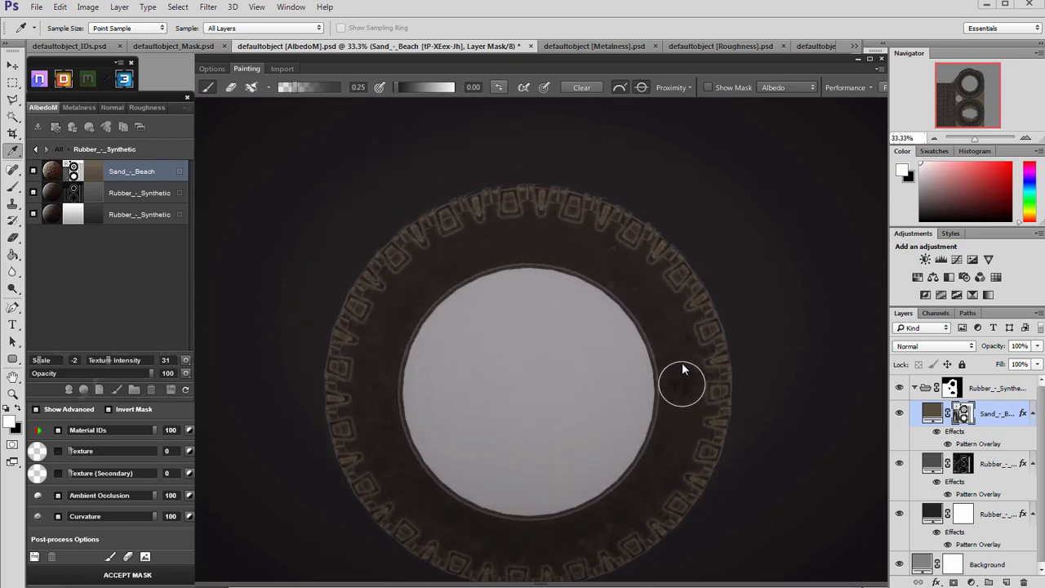
scroll(610, 372, up, 2)
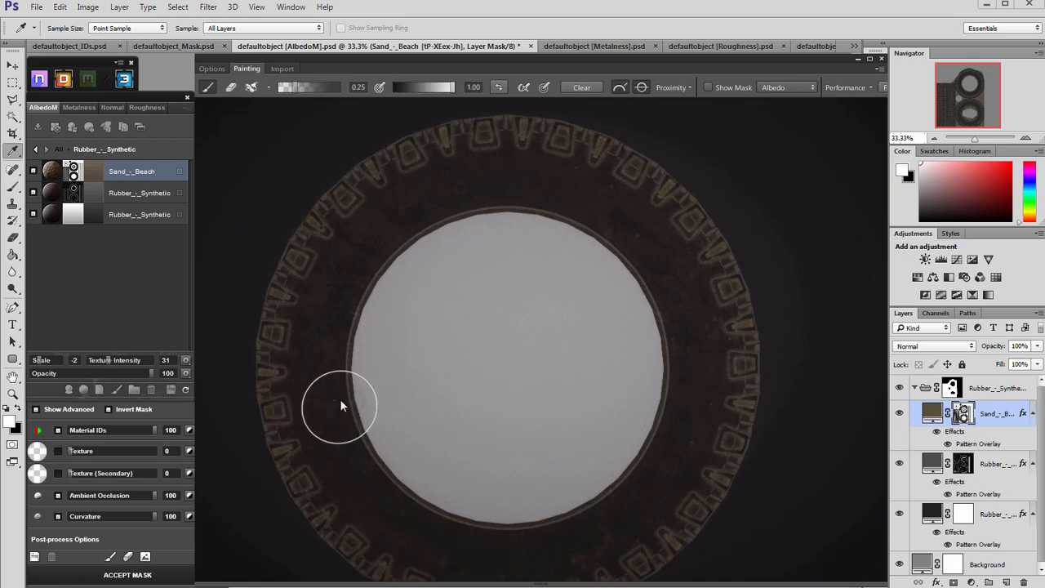
click(403, 233)
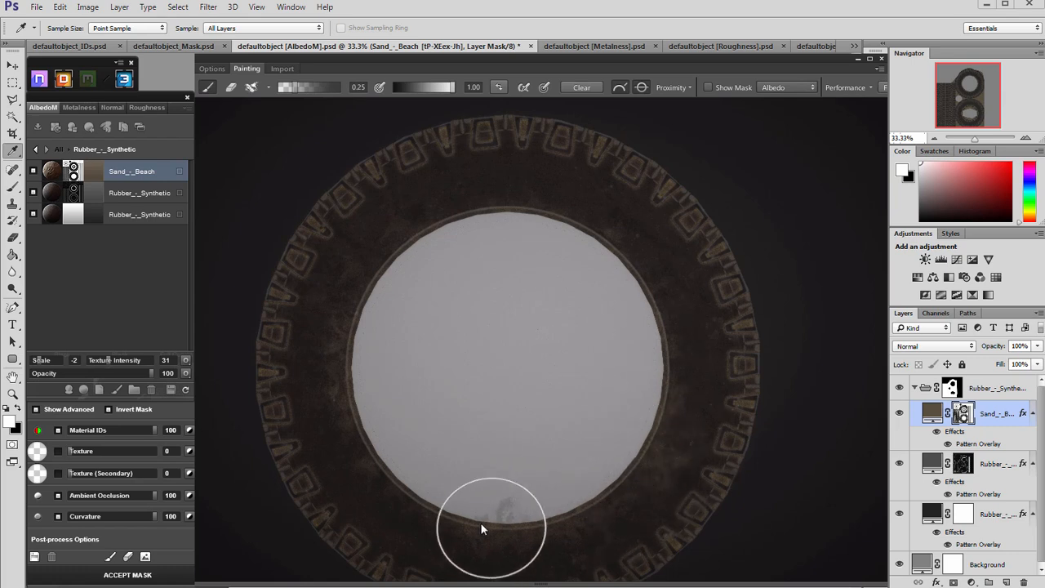
- Paint more sand along the lower part of the back sidewall and undo the last stroke
scroll(480, 522, down, 2)
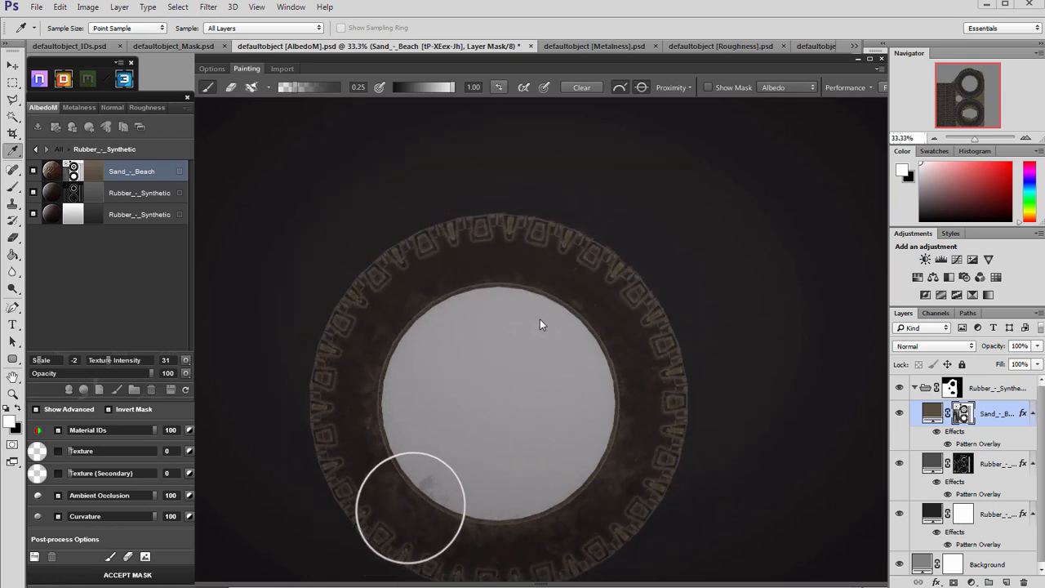
scroll(501, 454, down, 1)
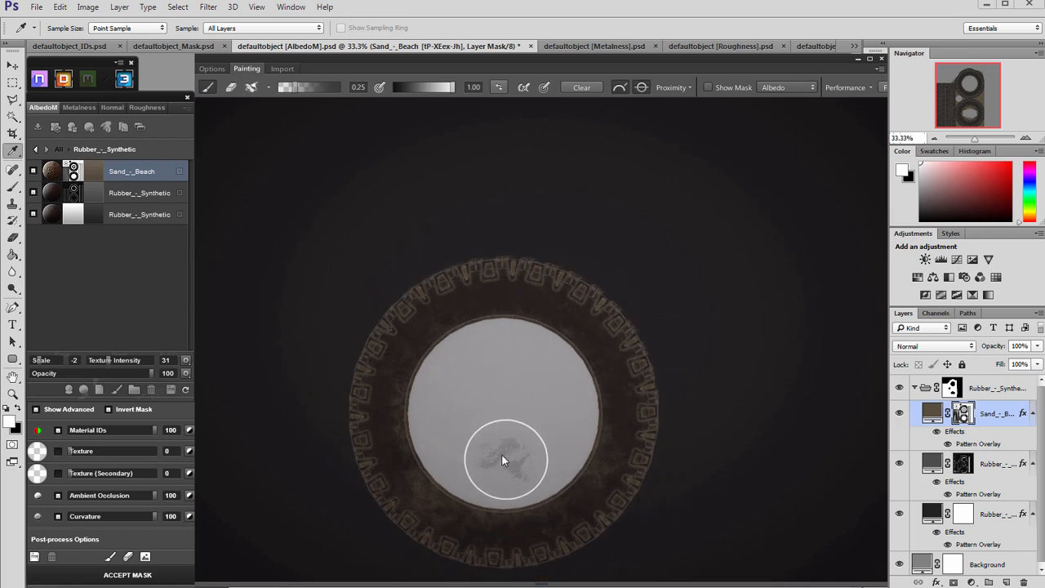
drag(501, 454, 516, 392)
scroll(492, 420, up, 2)
key(ctrl+z)
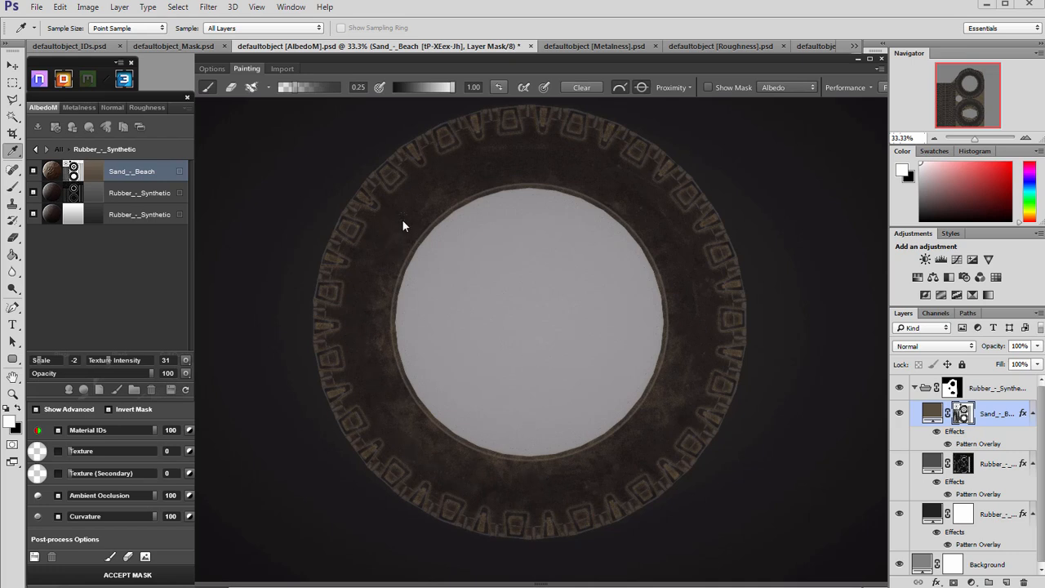
- Return to the wheel's front side, switch the preview to PBR shading and set the brush gray value to 0.00
drag(500, 294, 602, 310)
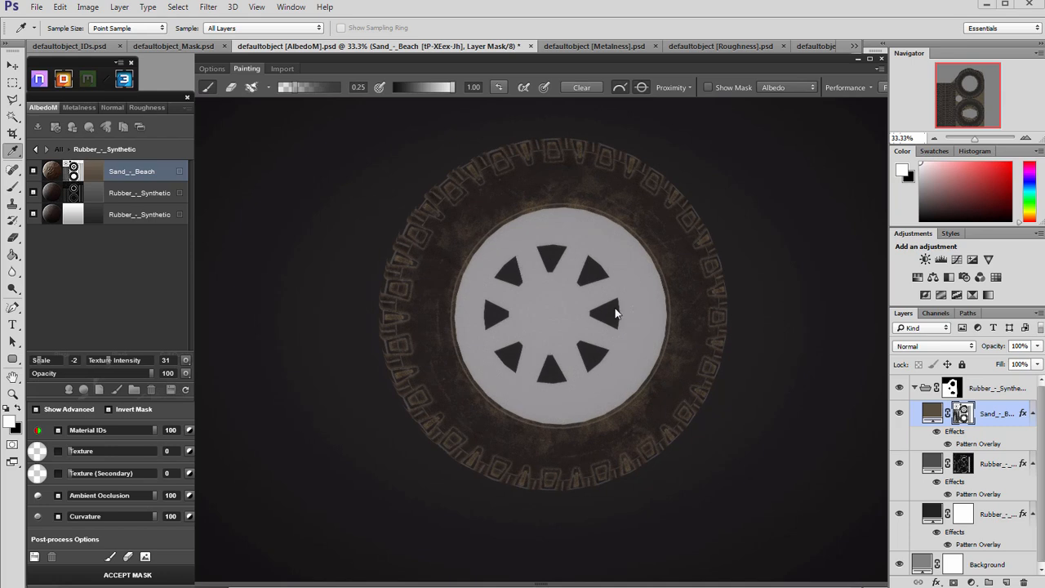
scroll(525, 258, up, 3)
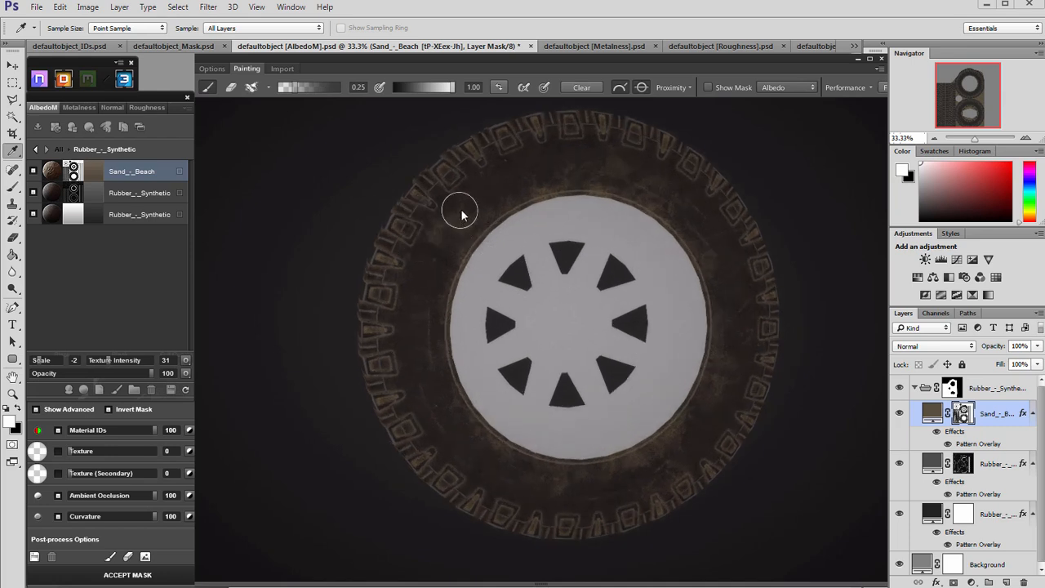
scroll(597, 302, down, 3)
mouse_move(343, 214)
mouse_down()
mouse_move(380, 222)
mouse_move(394, 243)
mouse_move(358, 241)
mouse_move(439, 269)
mouse_move(416, 238)
mouse_up()
key(m)
scroll(373, 241, up, 2)
scroll(380, 242, up, 2)
scroll(384, 243, down, 2)
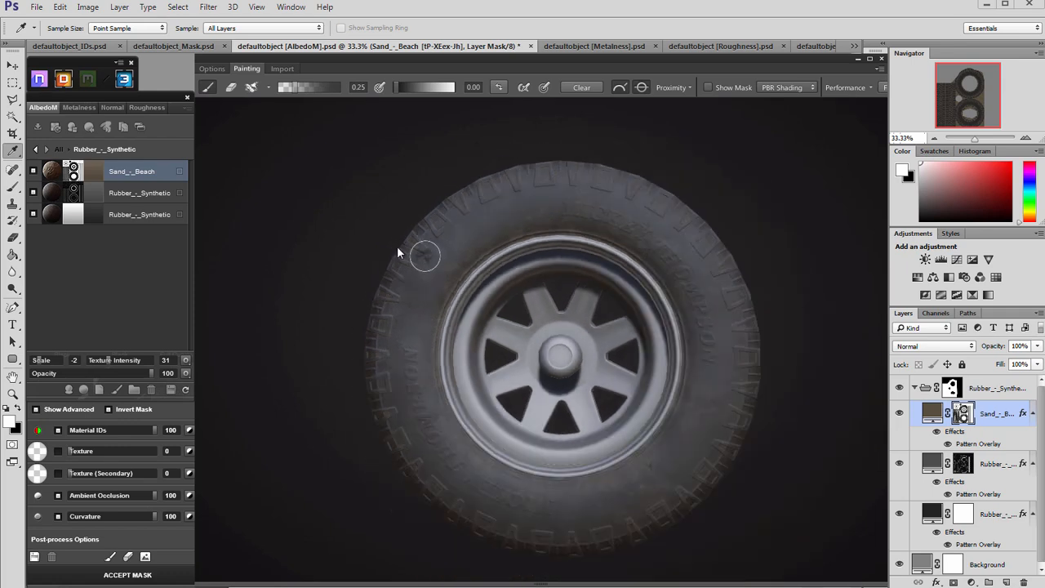
- Switch the preview to albedo, set the brush opacity to 0.50 and gray value to 1.00, and paint sand around the rim
mouse_move(361, 230)
mouse_down()
mouse_move(395, 243)
mouse_move(383, 253)
mouse_move(416, 260)
mouse_move(454, 252)
mouse_move(546, 321)
mouse_up()
key(c)
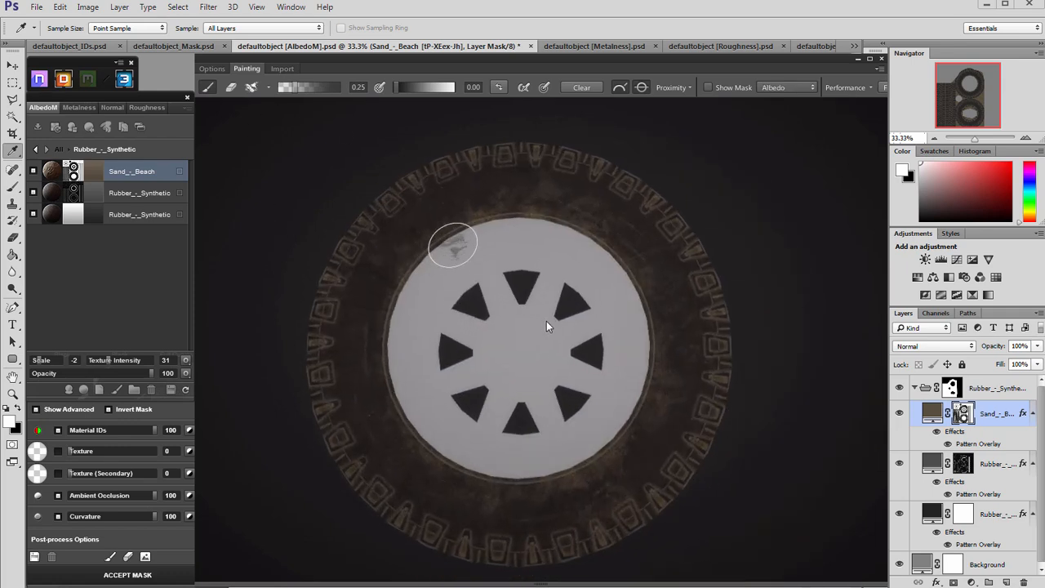
key(x)
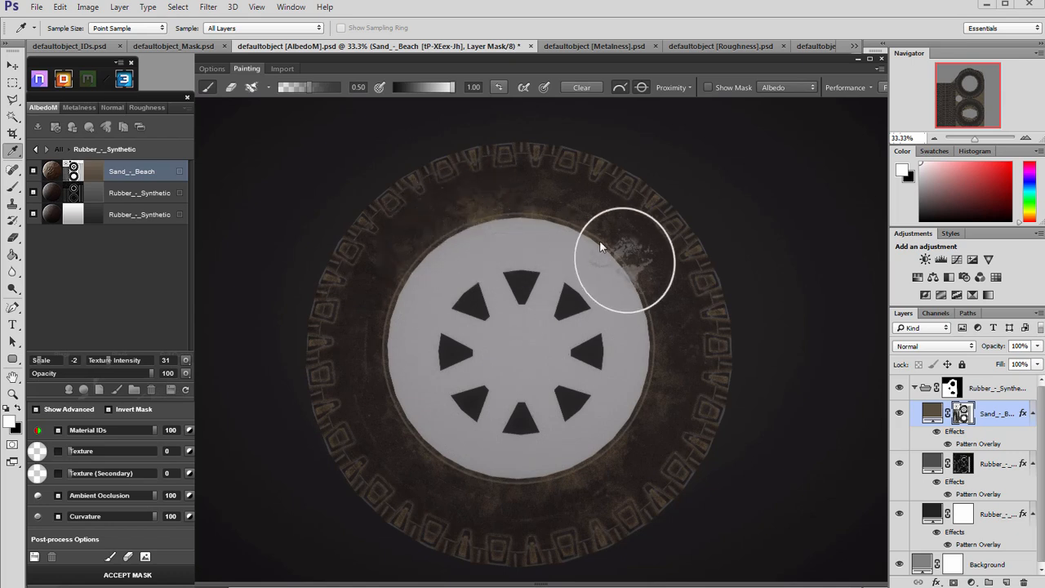
- Switch the preview to PBR shading, set the brush gray value to 0.00 and paint sand away on the lower sidewall
key(c)
mouse_move(466, 301)
mouse_down()
mouse_move(527, 351)
mouse_move(380, 284)
mouse_move(280, 283)
mouse_move(334, 304)
mouse_move(324, 305)
mouse_up()
scroll(380, 283, down, 3)
scroll(415, 329, up, 5)
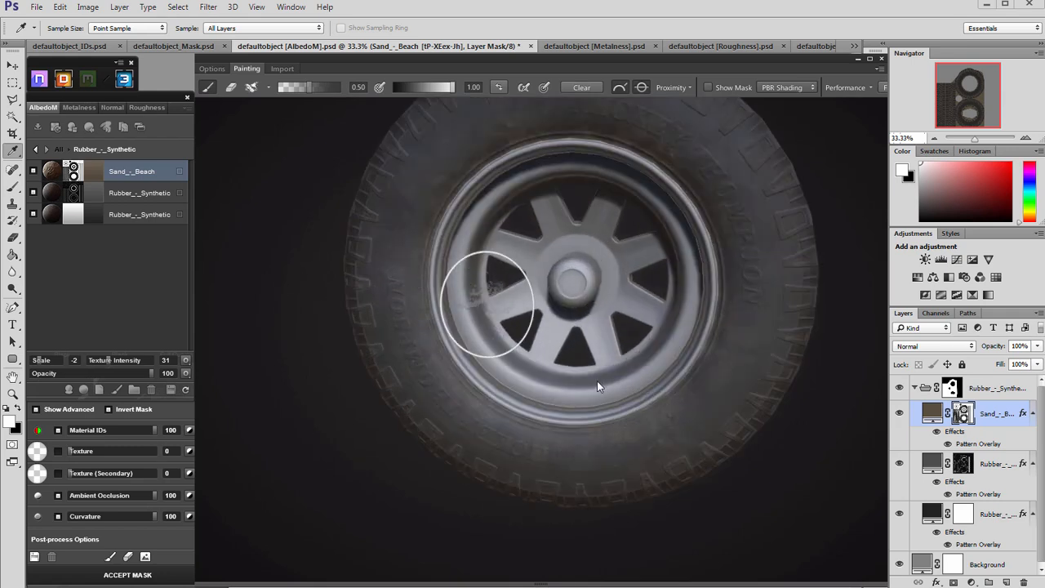
key(x)
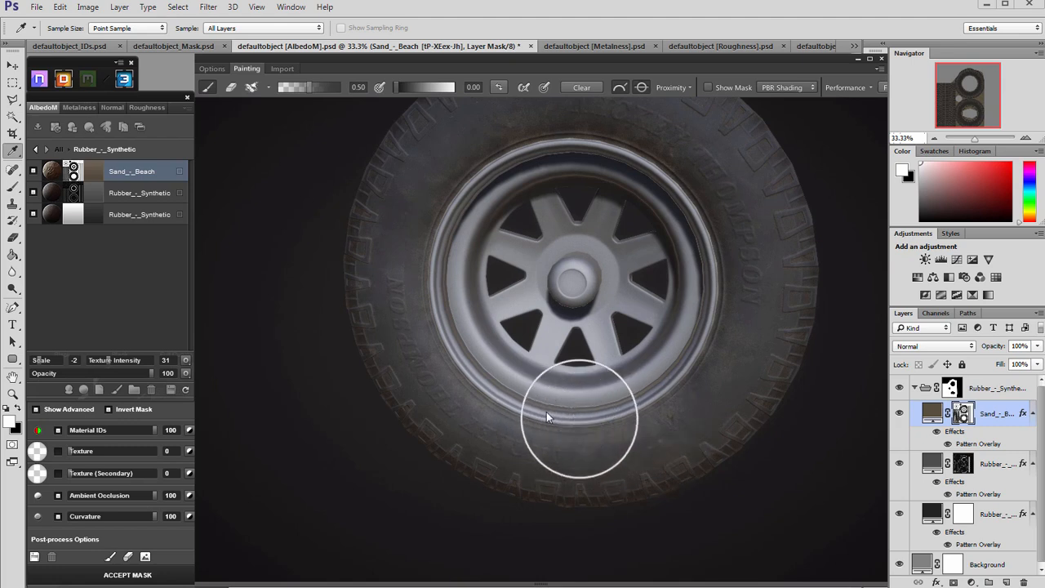
mouse_move(569, 414)
mouse_down()
mouse_move(690, 420)
mouse_move(622, 429)
mouse_up()
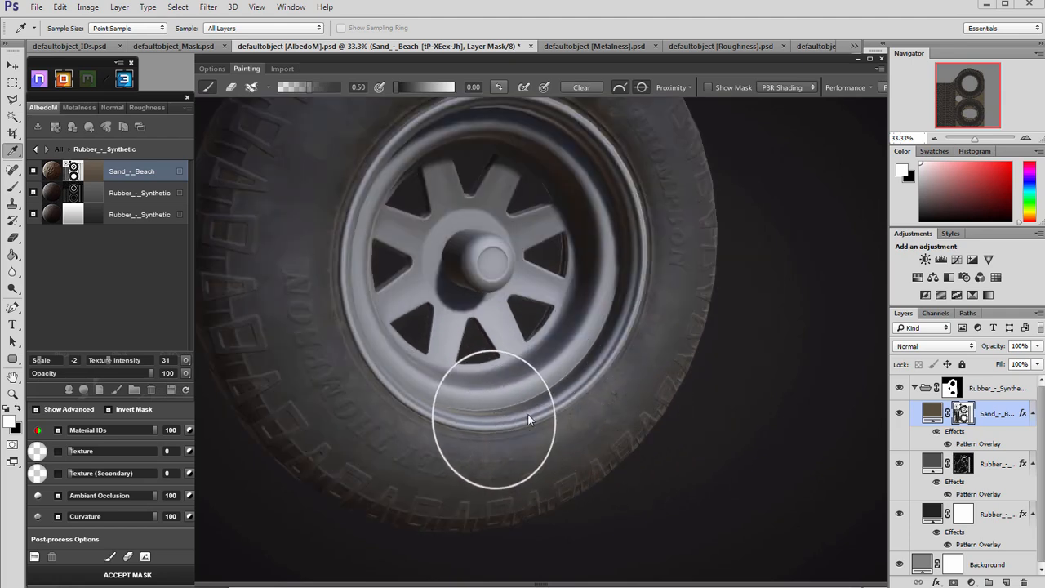
- Switch the preview to albedo, set the brush gray value to 1.00 and paint sand clumps on the sidewall next to the rim
key(2)
mouse_move(553, 418)
mouse_down()
mouse_move(500, 419)
mouse_move(534, 326)
mouse_up()
key(x)
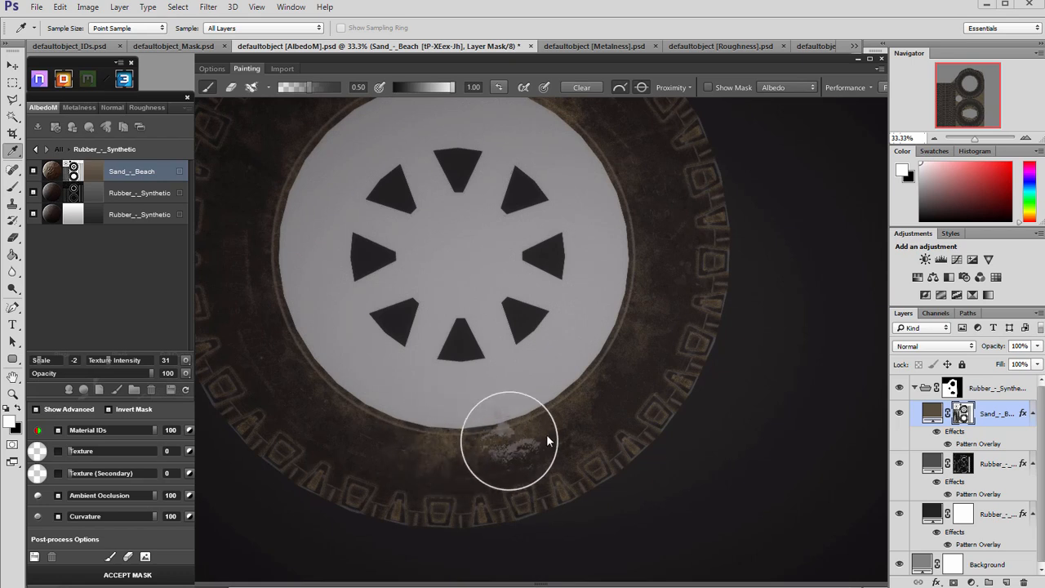
scroll(575, 429, down, 5)
scroll(547, 437, up, 2)
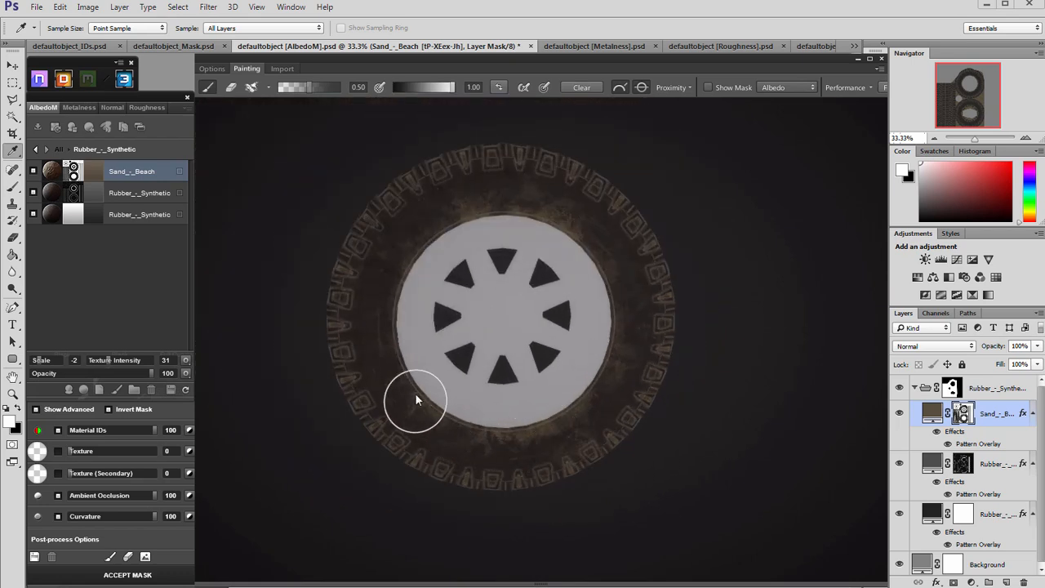
scroll(540, 376, down, 3)
drag(516, 366, 584, 370)
scroll(585, 370, up, 4)
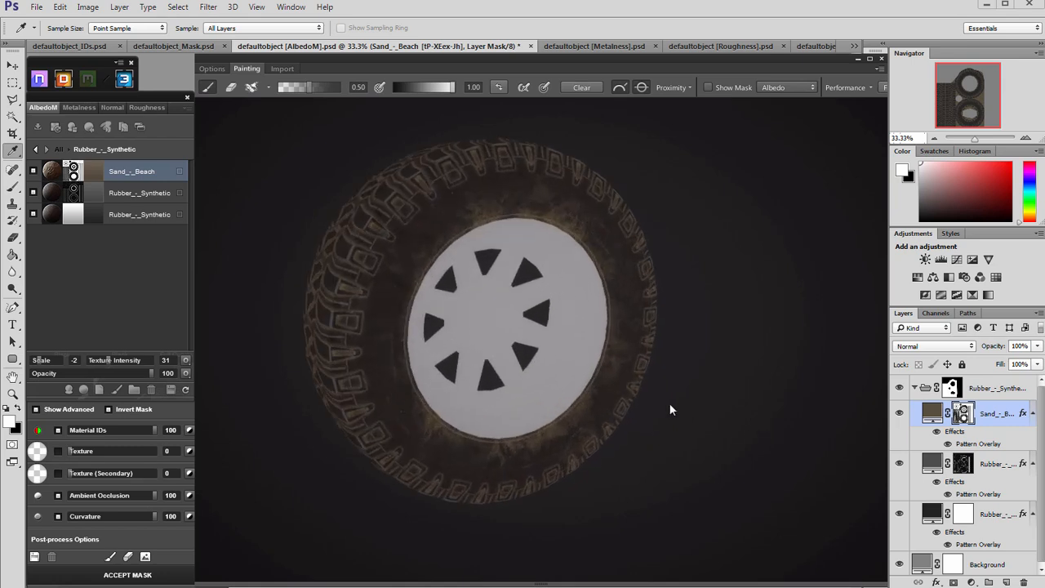
- Switch the preview to PBR shading, check the tire's sand from an angle and accept the painted mask
drag(670, 409, 657, 420)
key(c)
scroll(609, 400, up, 1)
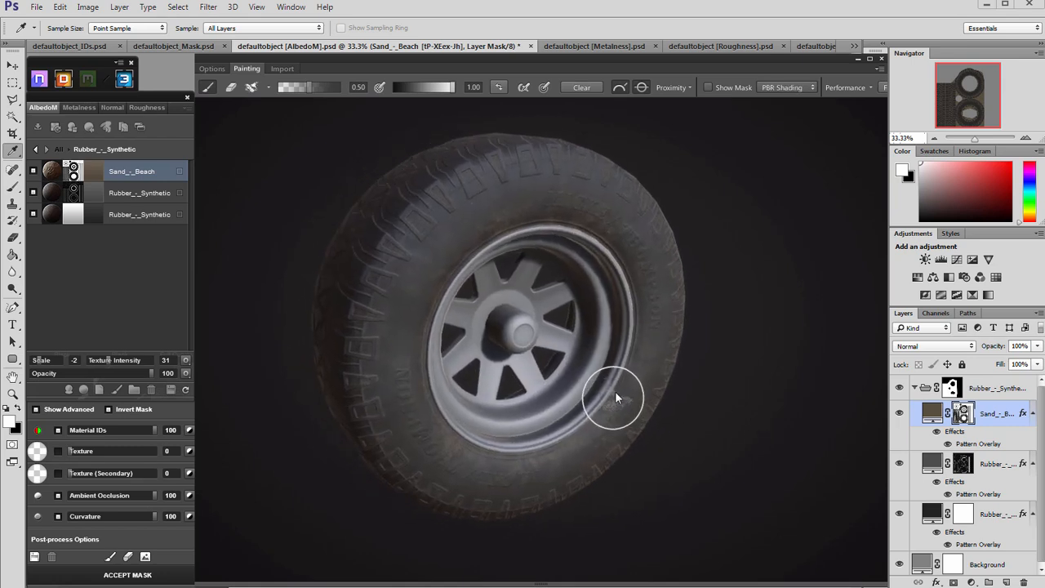
drag(618, 395, 378, 233)
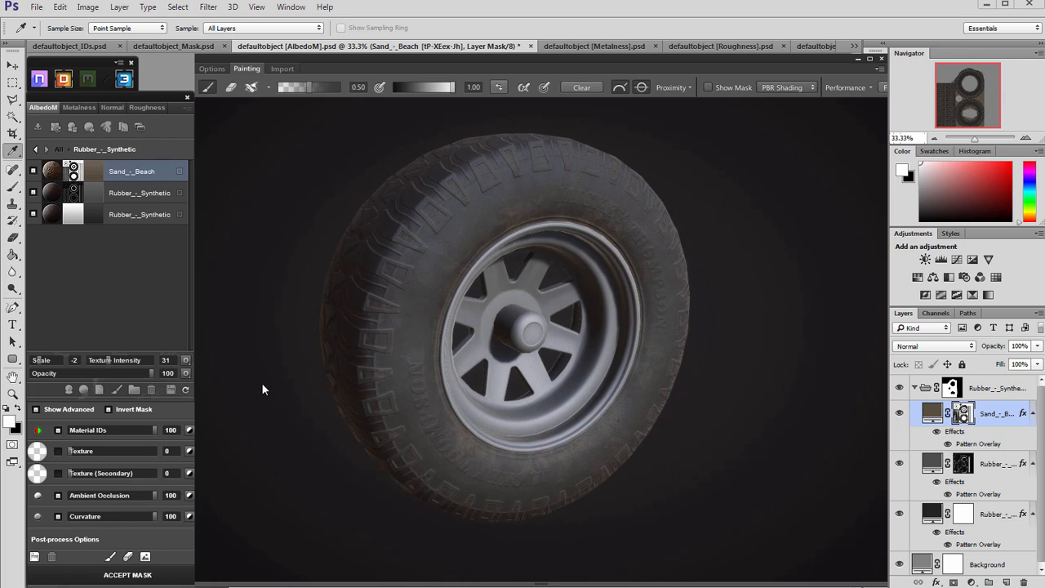
click(120, 577)
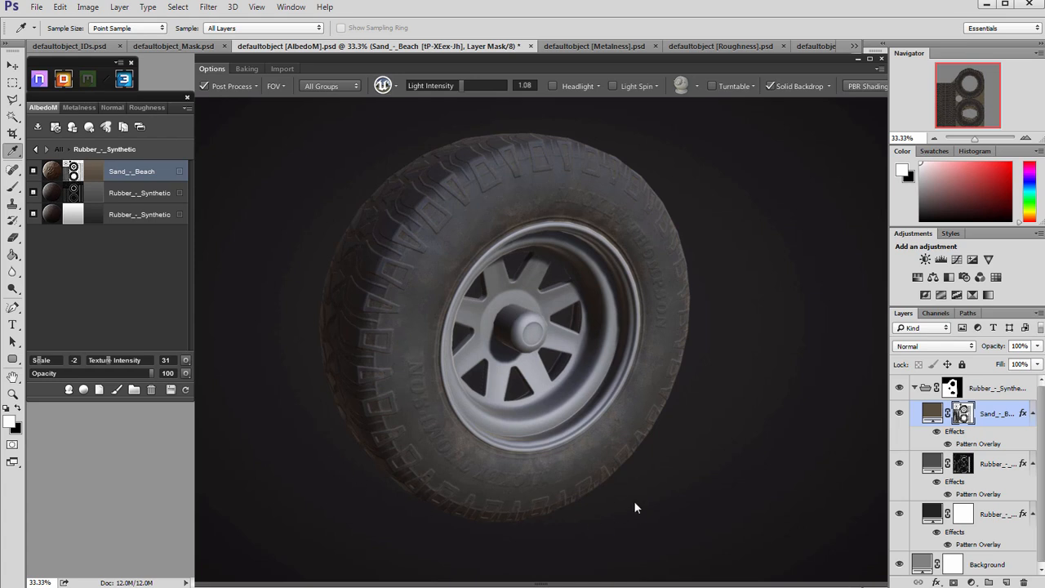
- Save the texture project and check the wheel with the solid backdrop turned off and on again
scroll(612, 495, down, 3)
drag(613, 496, 490, 429)
scroll(485, 412, up, 4)
scroll(491, 429, down, 3)
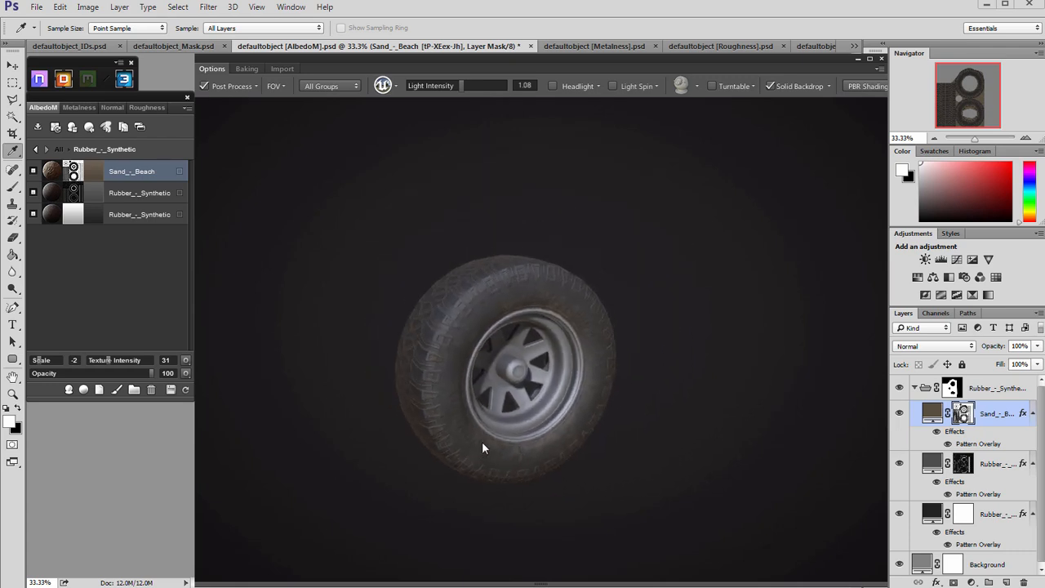
scroll(482, 441, up, 3)
drag(408, 439, 246, 377)
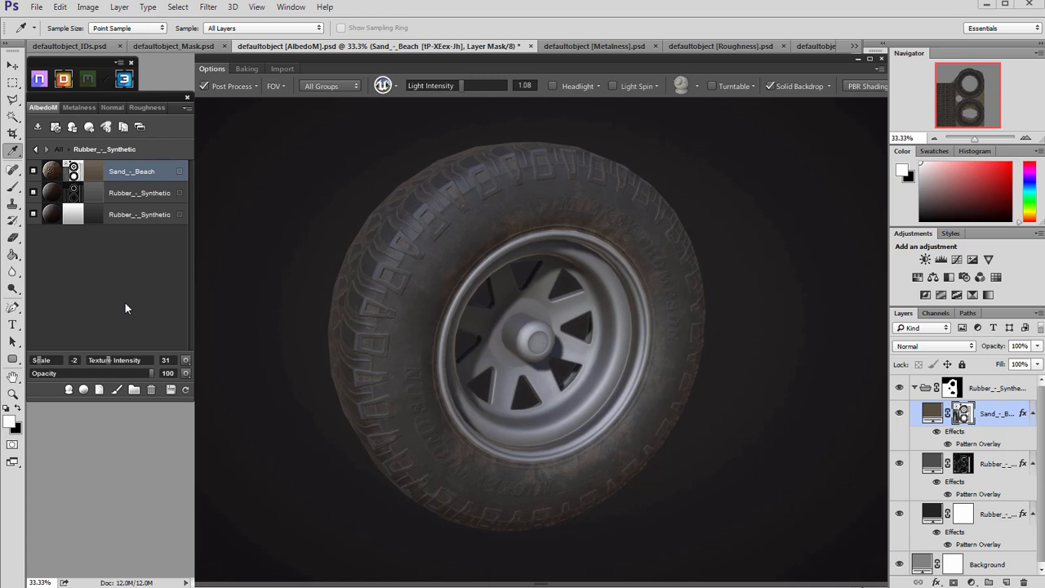
click(171, 391)
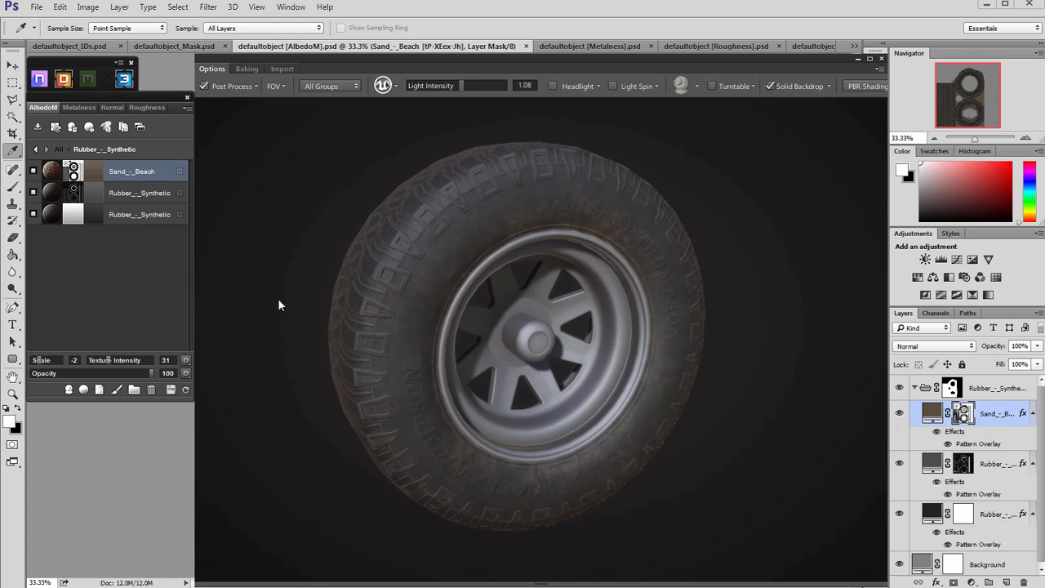
drag(284, 293, 295, 298)
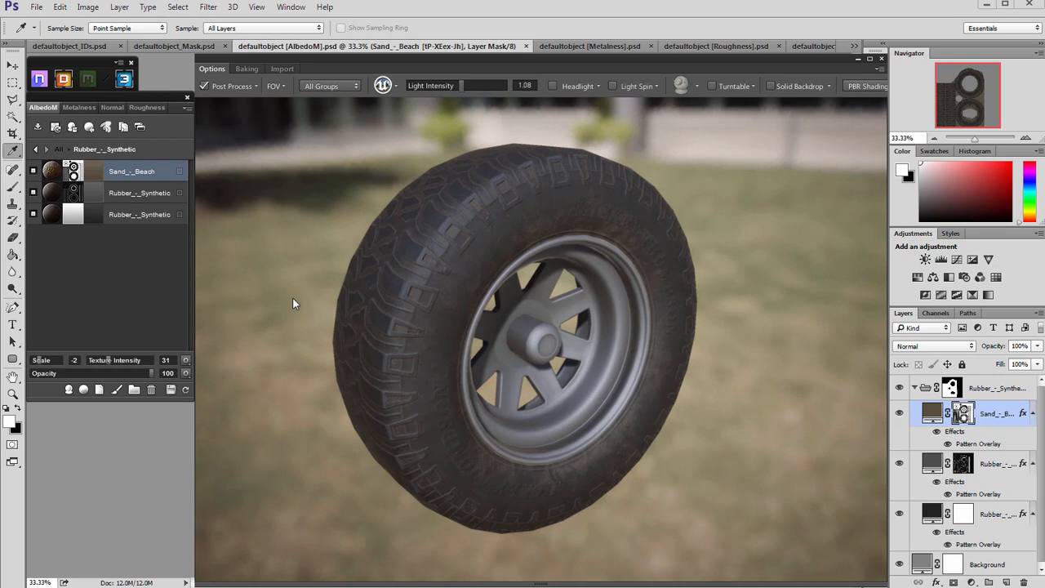
drag(293, 297, 273, 293)
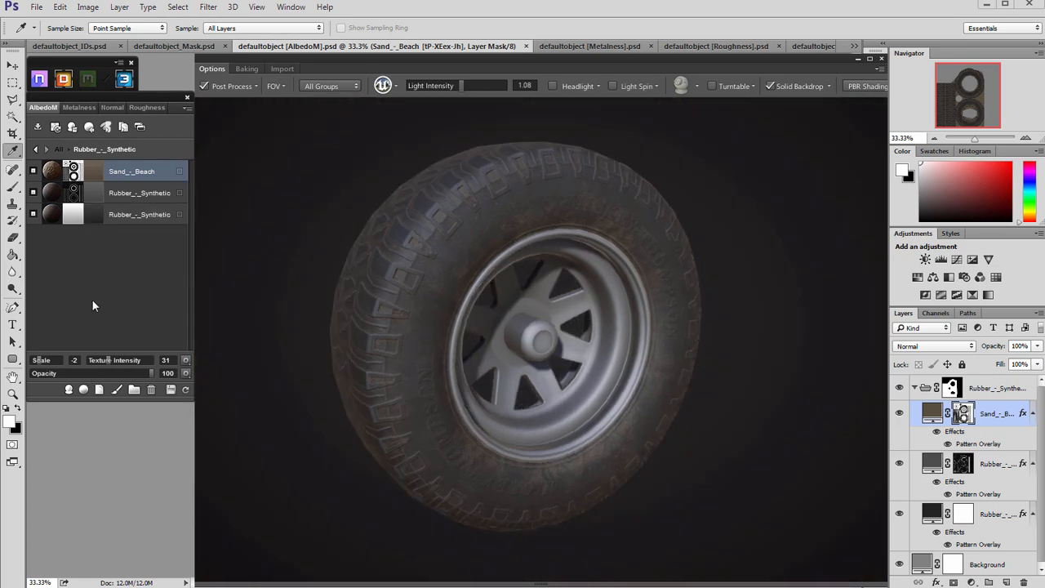
- Duplicate the bottom Rubber_-_Synthetic layer and switch the preview to albedo
click(127, 191)
click(130, 214)
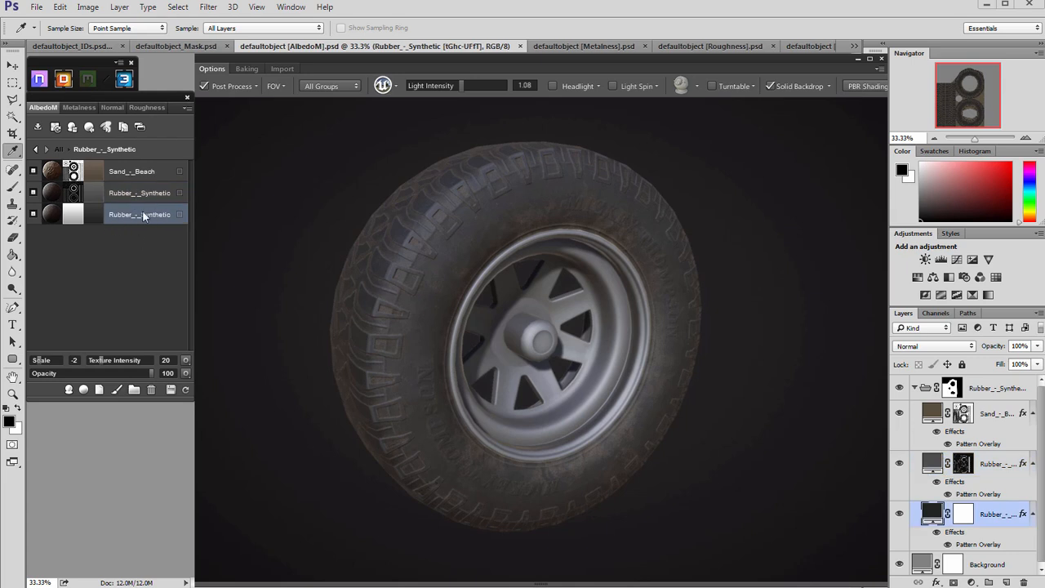
right_click(143, 210)
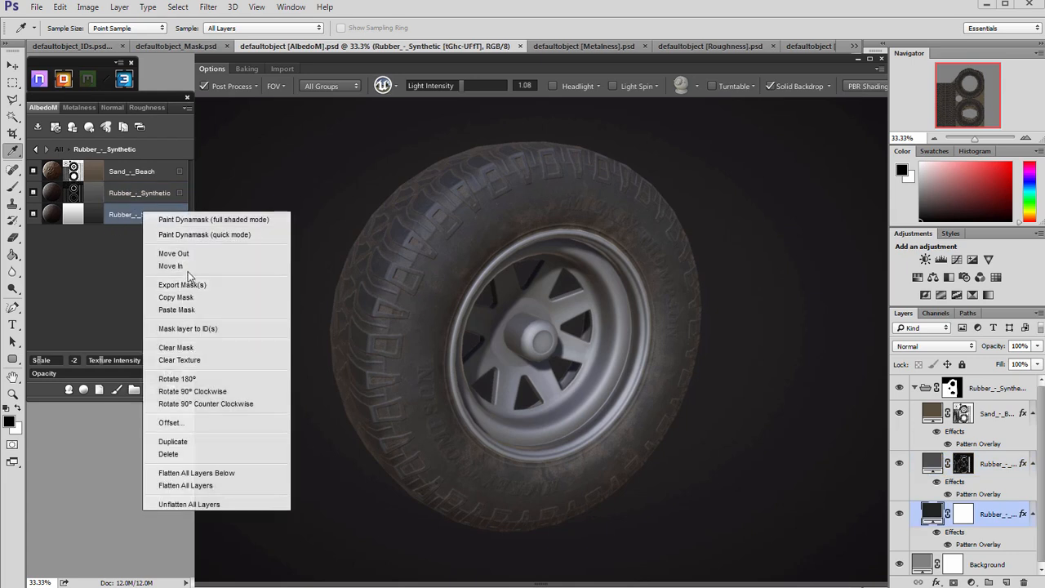
click(173, 442)
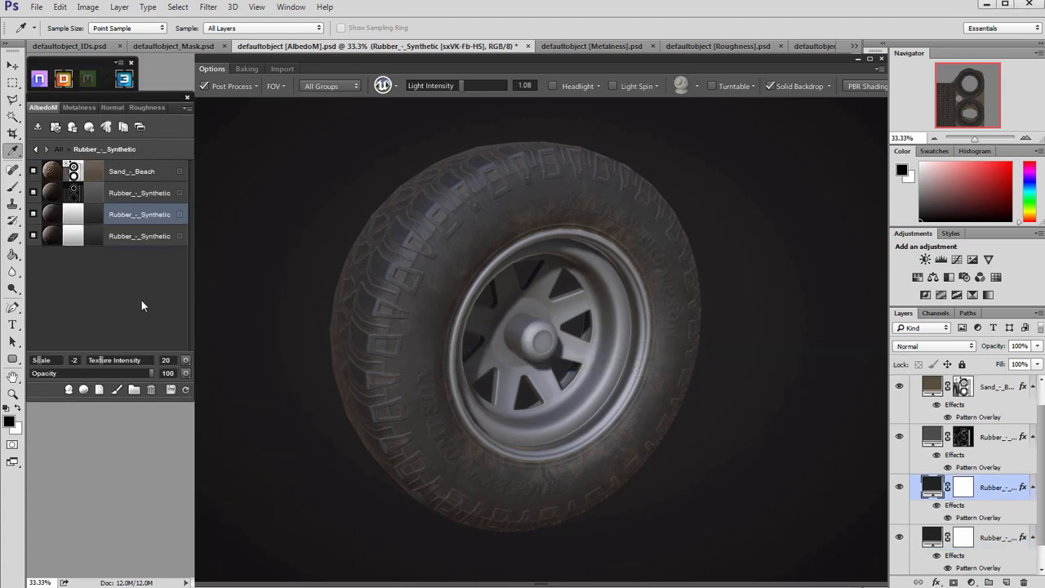
drag(307, 303, 267, 283)
key(m)
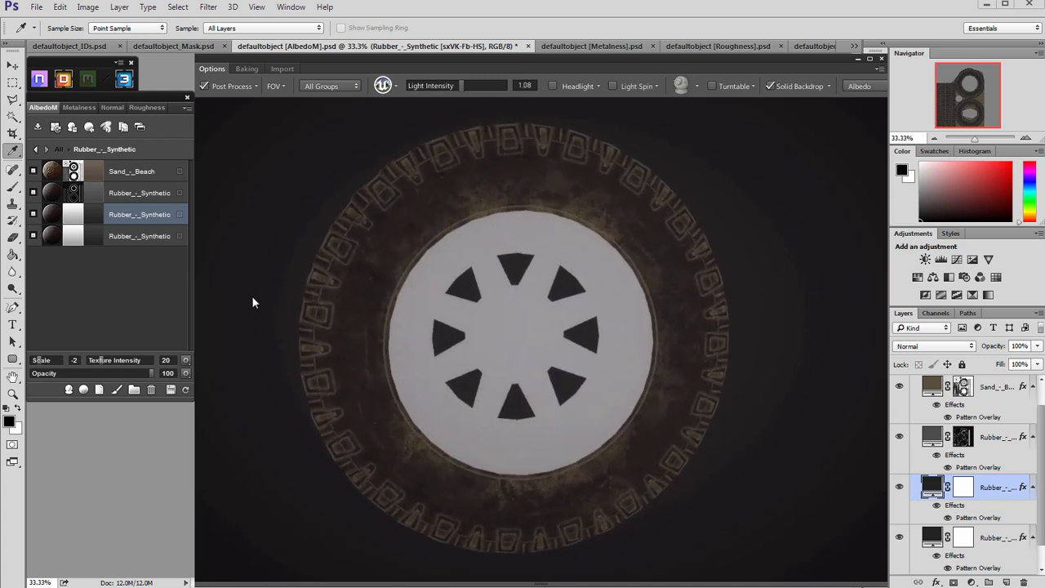
- Darken the solid color of the duplicated Rubber_-_Synthetic layer and check the tire from an angle
click(91, 214)
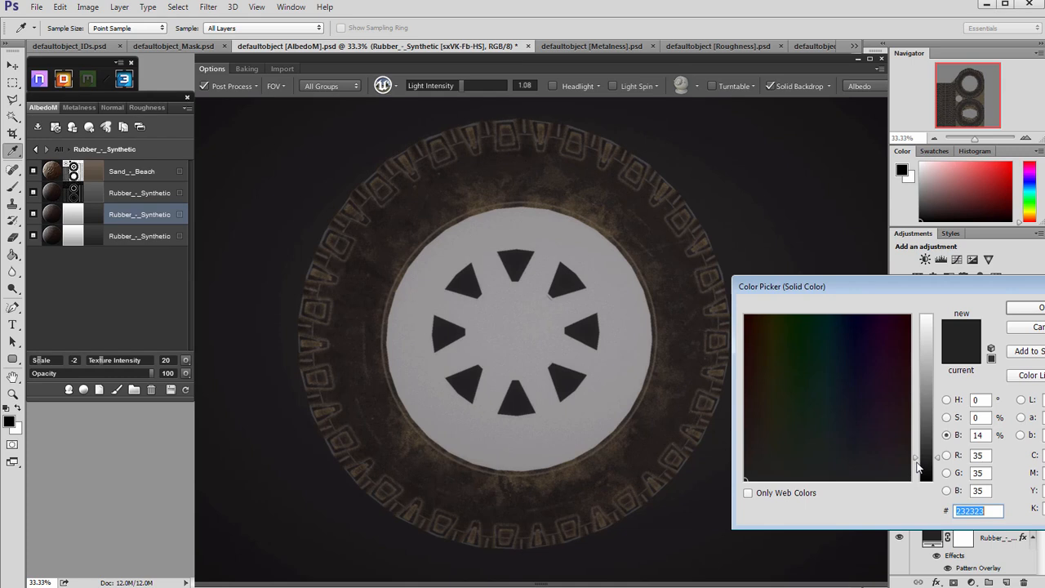
click(1034, 310)
drag(260, 319, 266, 311)
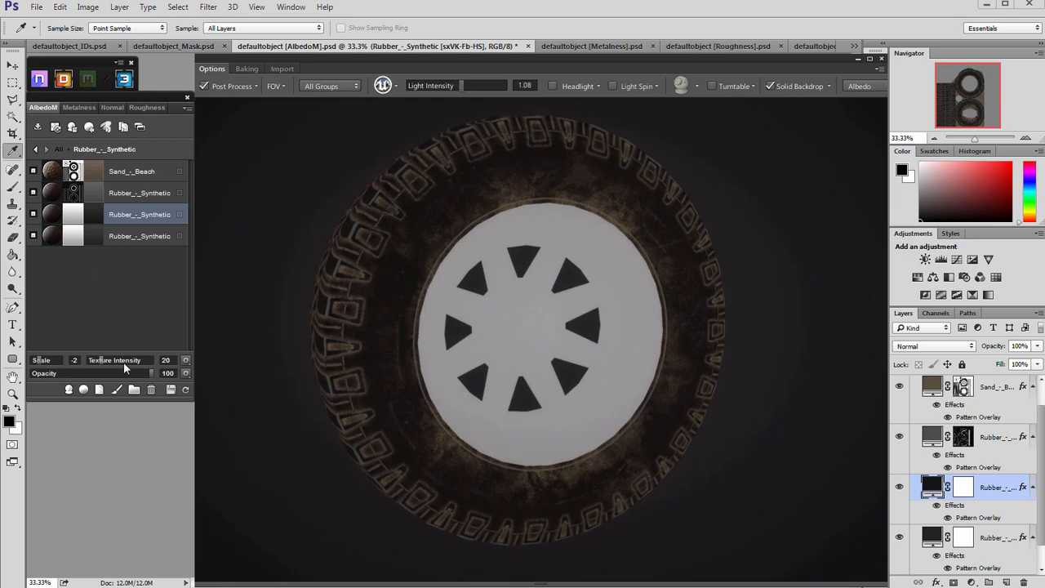
- Edit the duplicated rubber layer's mask and apply the Black mask preset to it
click(72, 221)
click(564, 400)
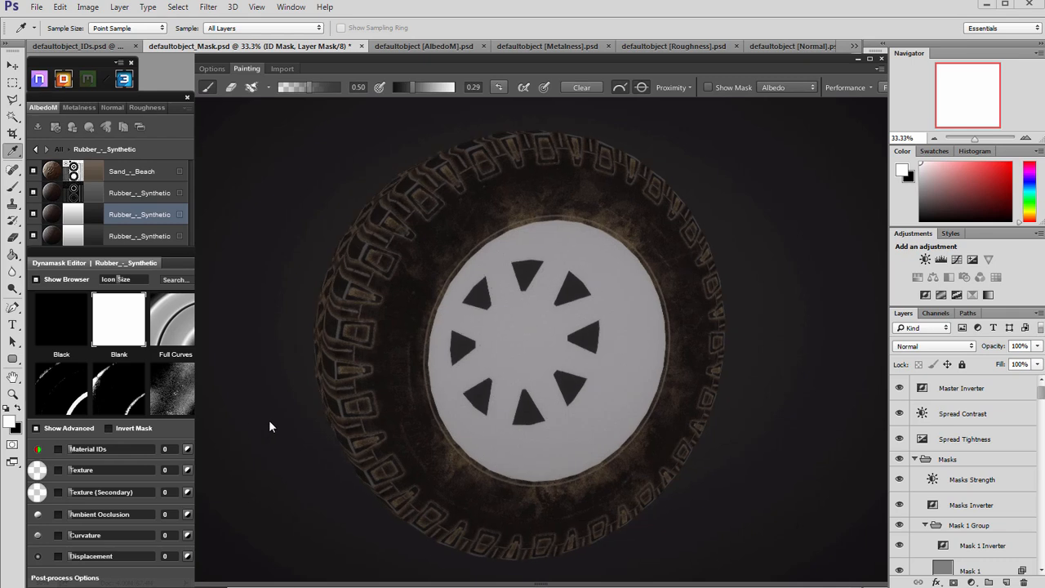
click(64, 321)
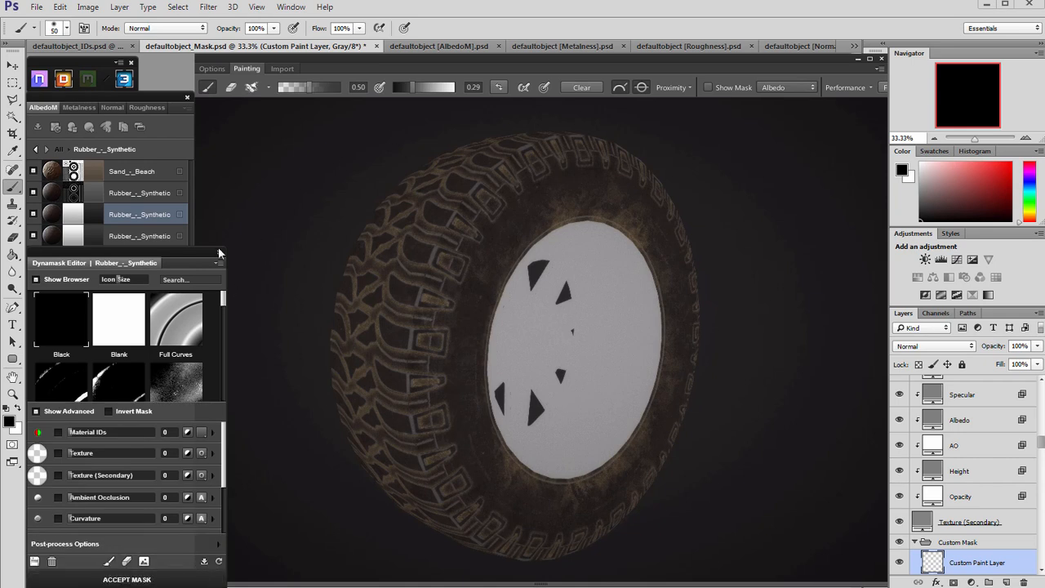
drag(409, 269, 478, 357)
key(ctrl+z)
- Choose the ragged elongated tip in the third row of the Brush Tip Shapes category as the painting brush
click(259, 87)
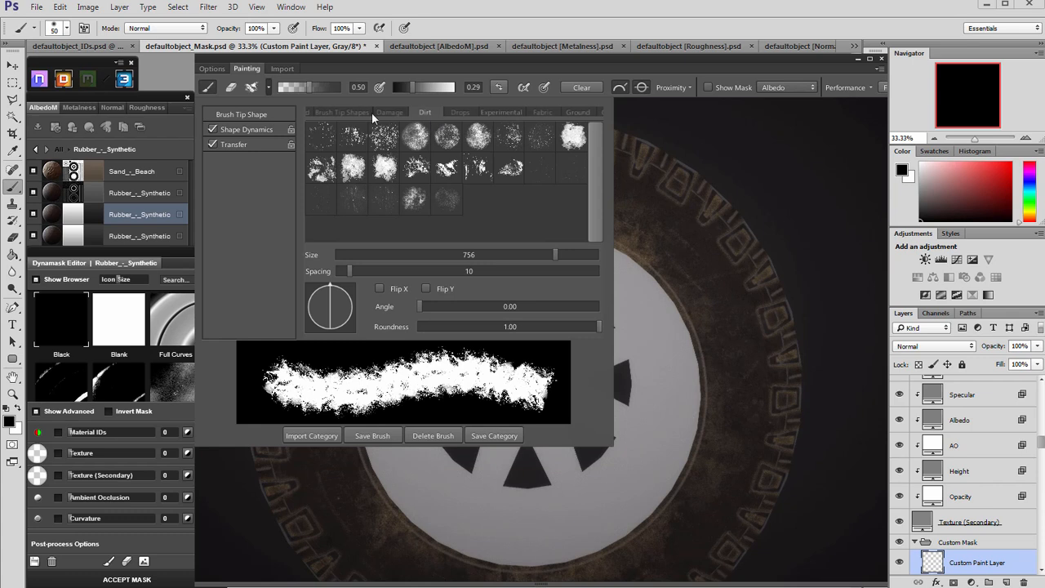
click(374, 111)
click(386, 112)
click(360, 112)
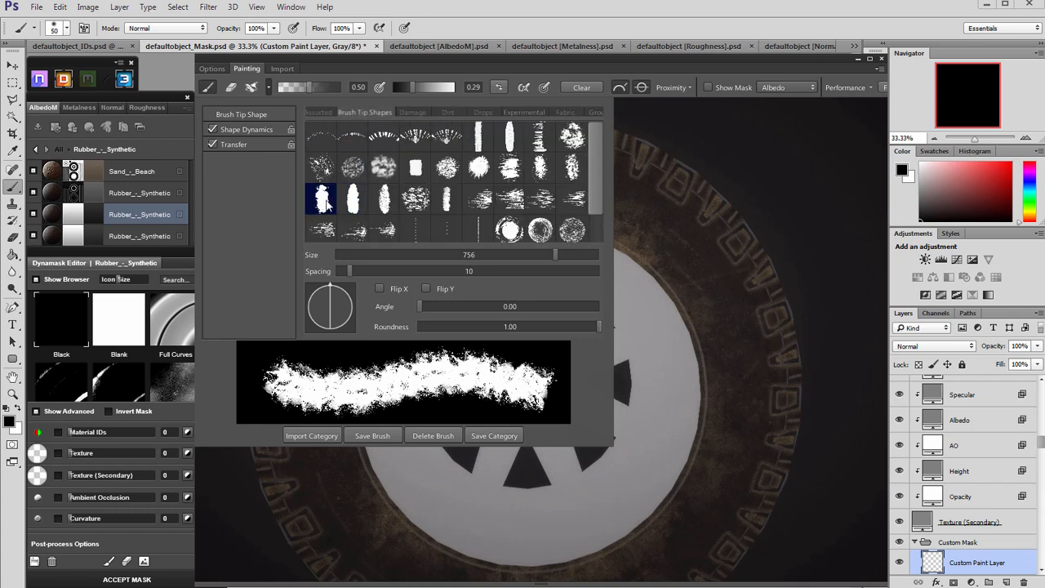
click(324, 204)
click(353, 199)
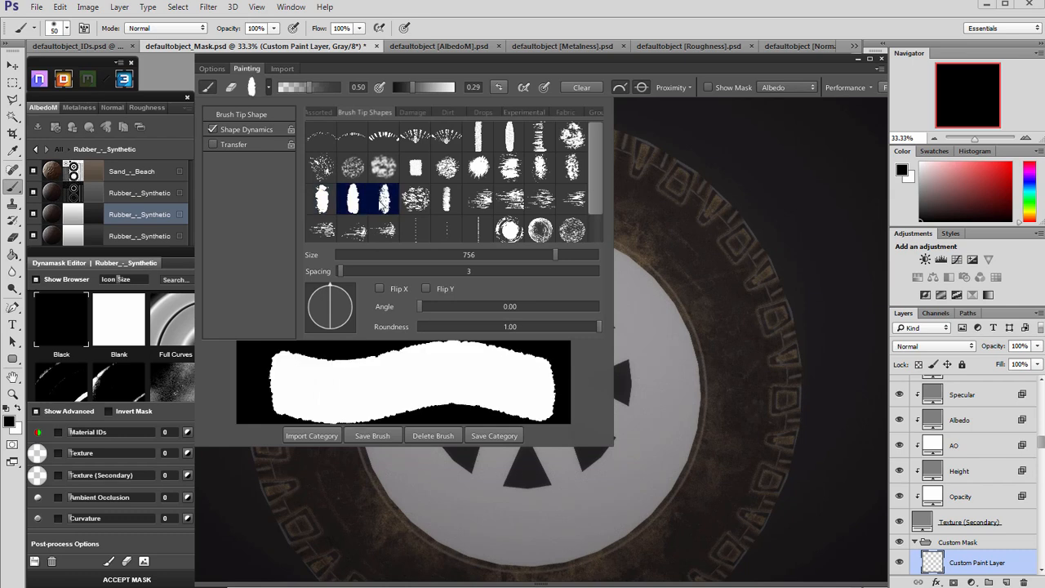
click(384, 200)
click(360, 205)
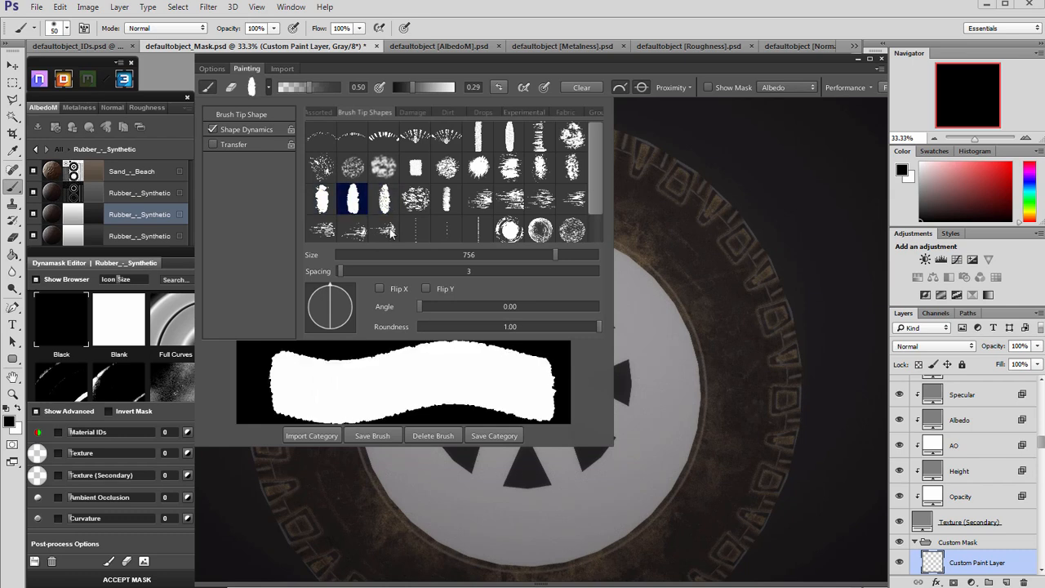
mouse_move(690, 311)
mouse_down()
mouse_move(687, 327)
mouse_move(641, 290)
mouse_up()
click(270, 87)
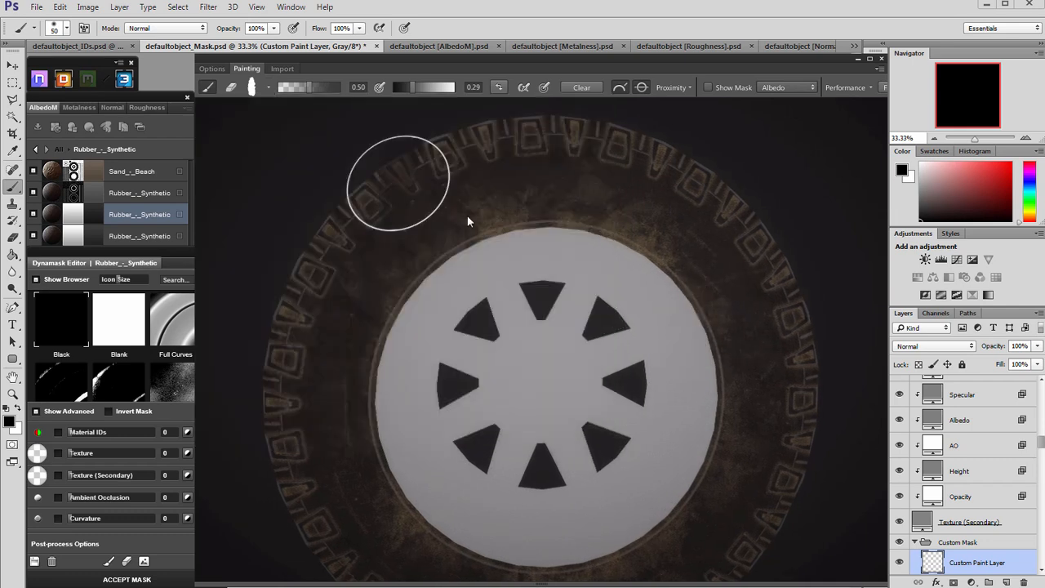
- Set the brush opacity and gray value to 1.00 and try a dark rubber stroke on the tire's upper sidewall
scroll(507, 253, up, 3)
key([)
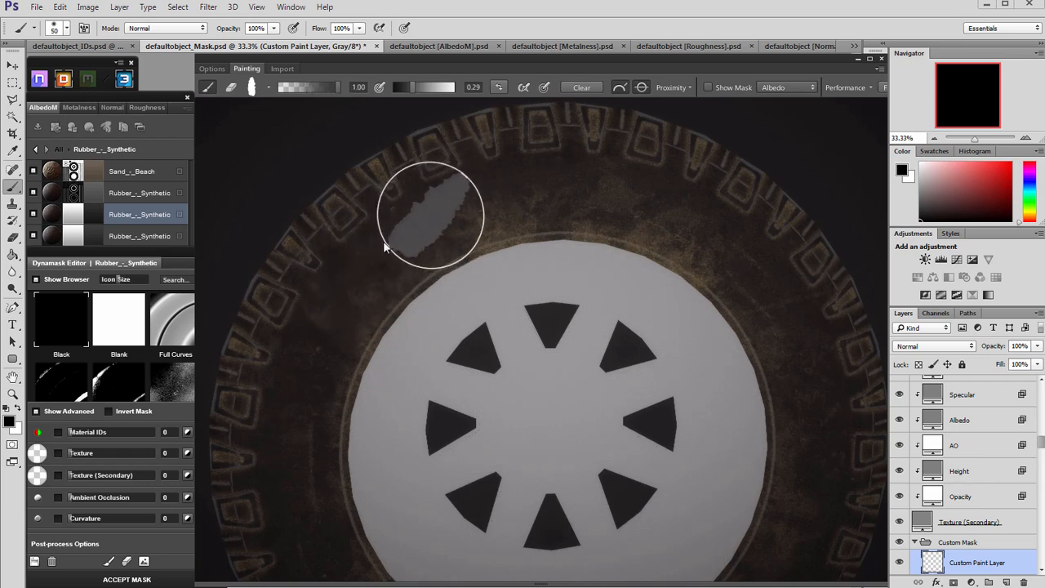
drag(411, 86, 437, 86)
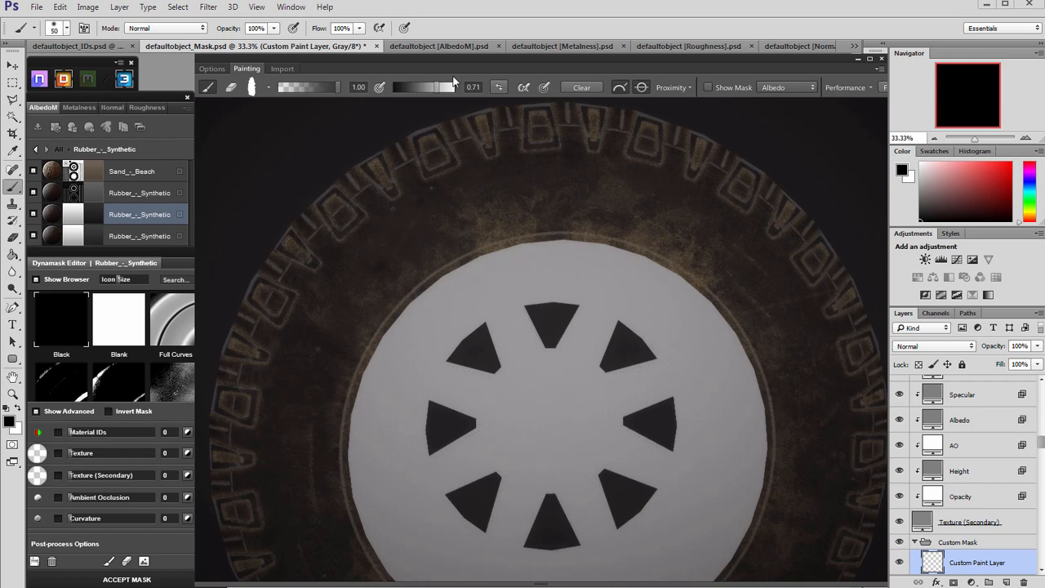
drag(433, 187, 335, 261)
scroll(413, 261, down, 3)
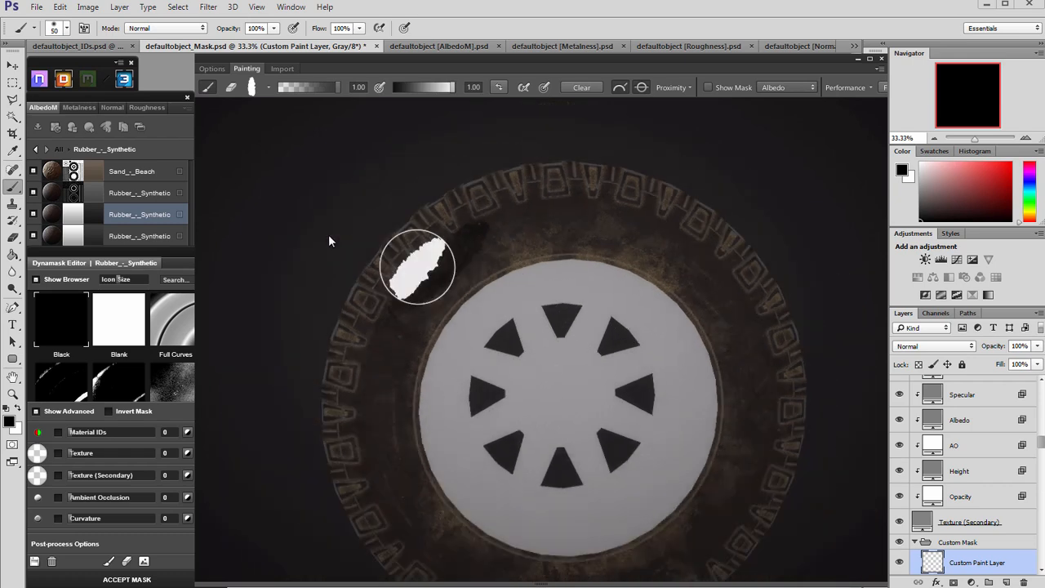
scroll(415, 271, up, 3)
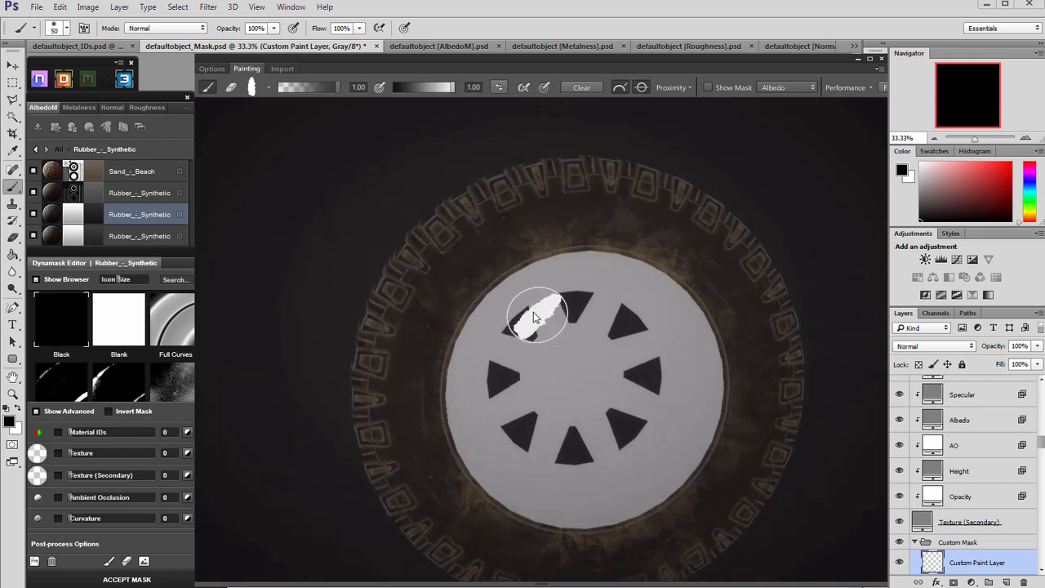
scroll(464, 286, down, 2)
scroll(385, 249, up, 1)
- Reduce the brush opacity to 0.51 and paint dark rubber patches around the tire's sidewall
drag(316, 86, 313, 85)
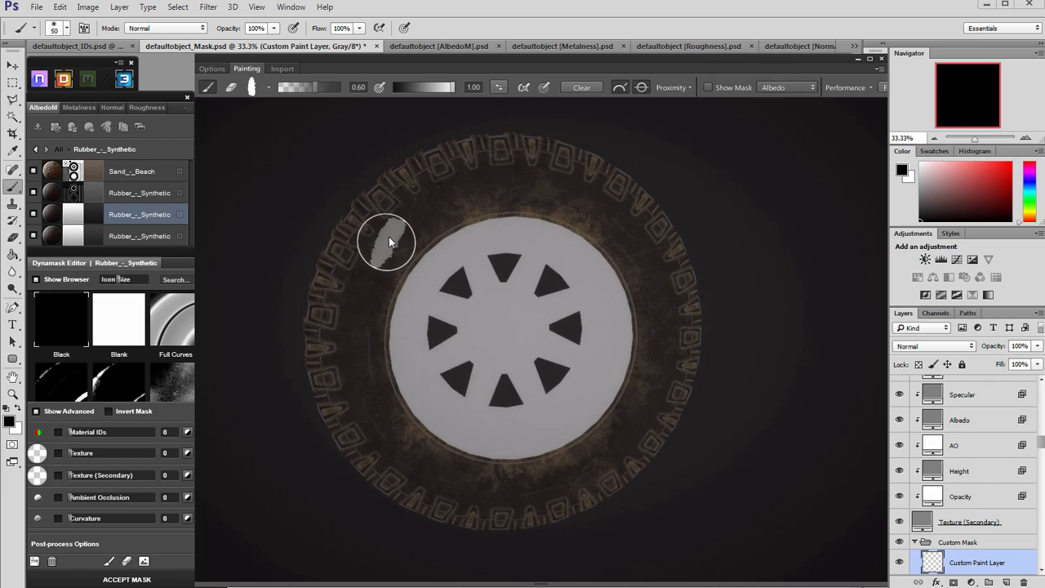
drag(485, 252, 483, 251)
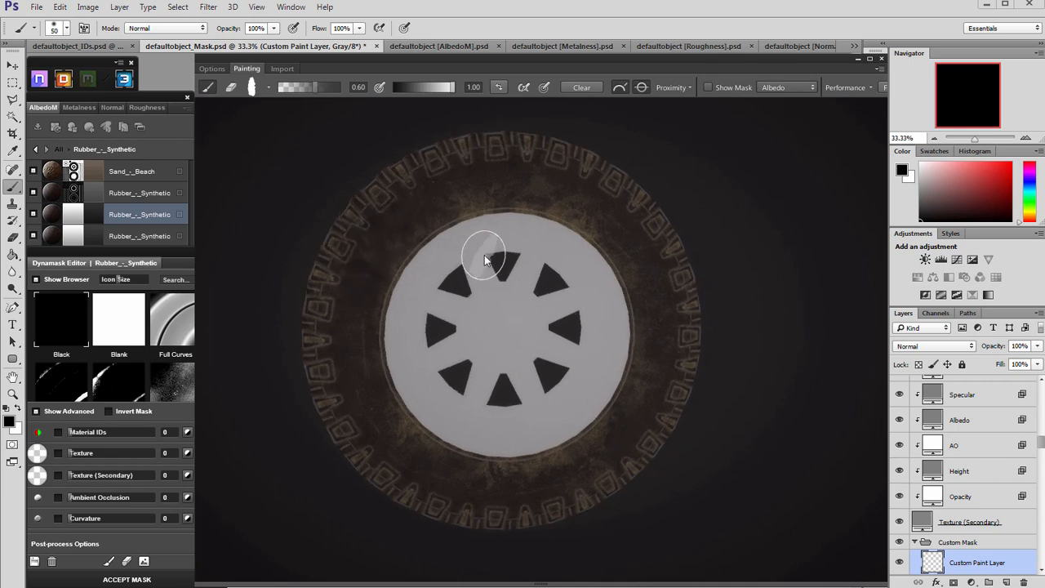
key(1)
key(2)
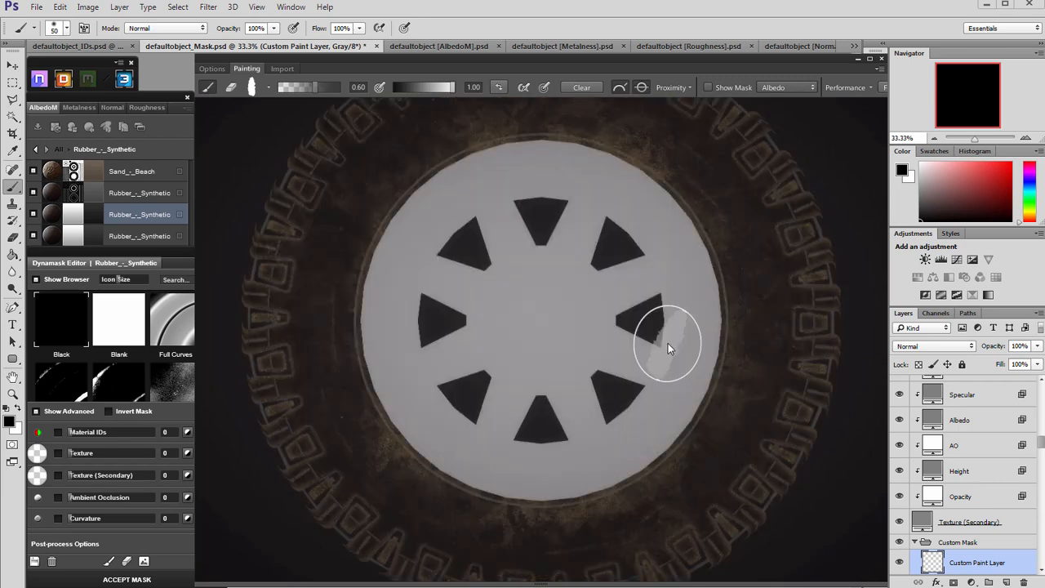
scroll(688, 362, down, 3)
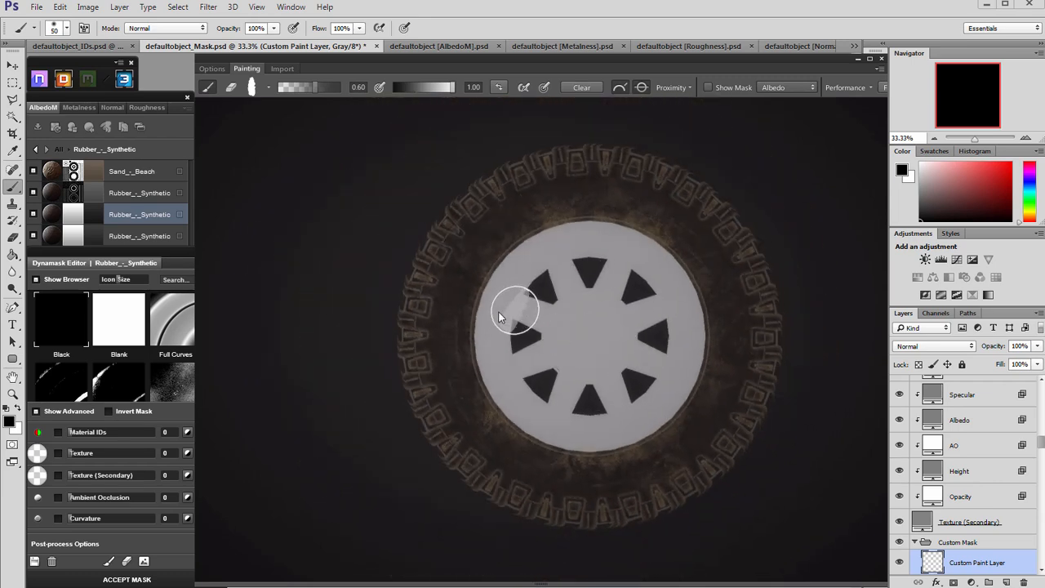
drag(501, 317, 455, 322)
scroll(504, 318, up, 3)
drag(525, 326, 508, 329)
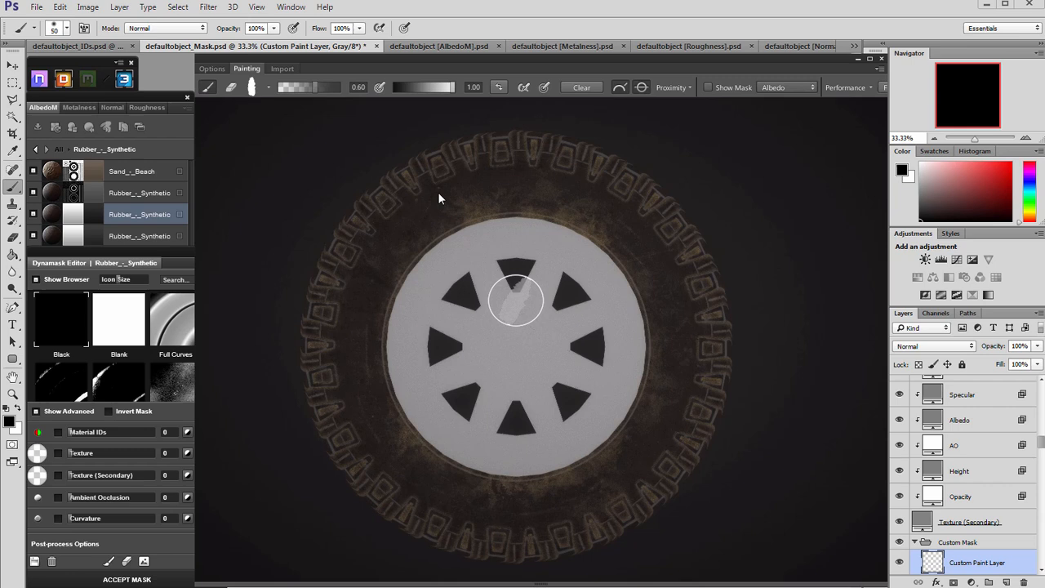
click(308, 87)
drag(387, 259, 359, 293)
drag(392, 231, 474, 177)
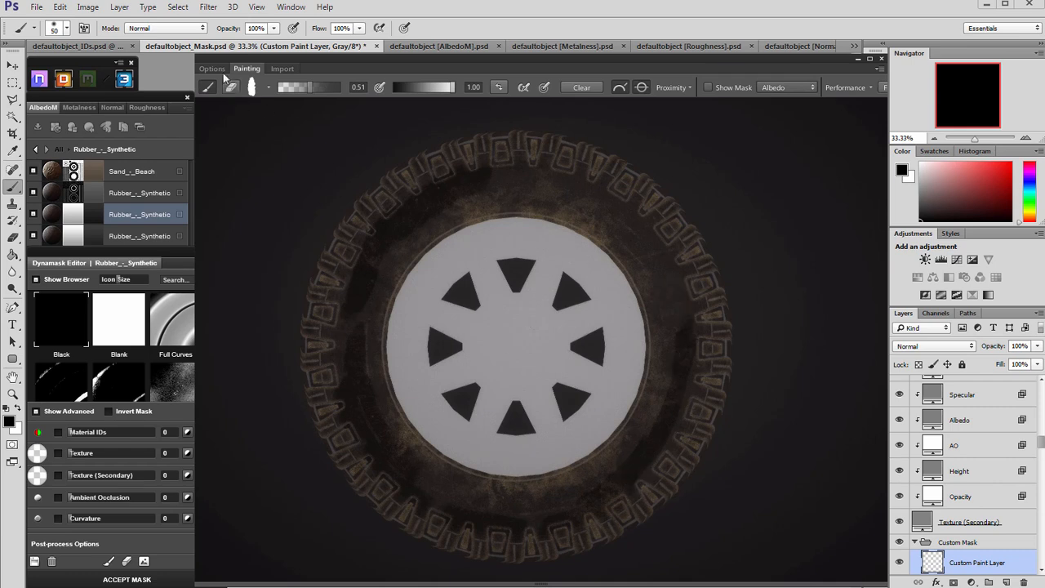
- Open the brush's Shape Dynamics settings and the control options for its size jitter
click(269, 89)
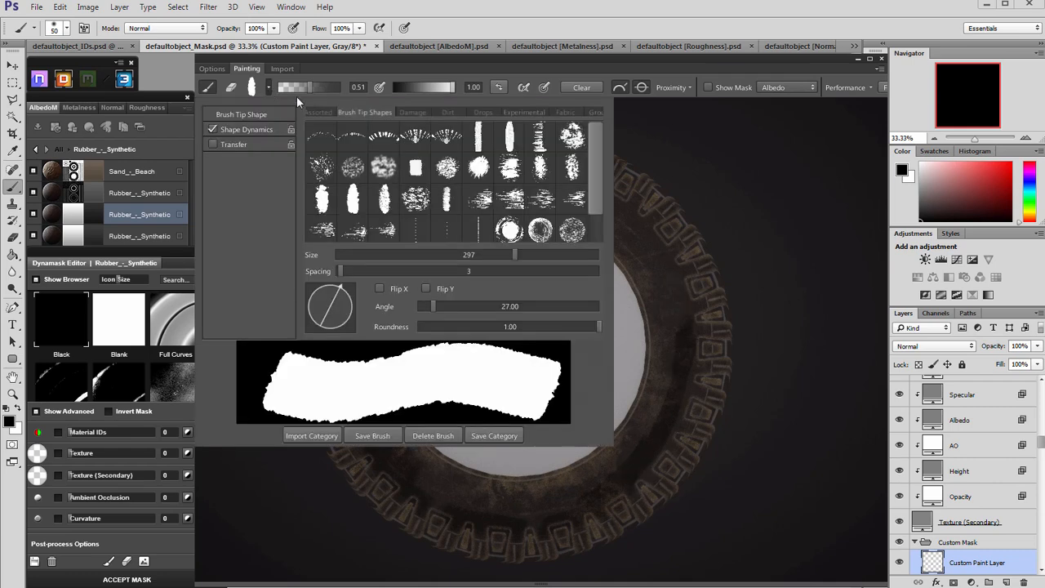
click(251, 130)
click(408, 132)
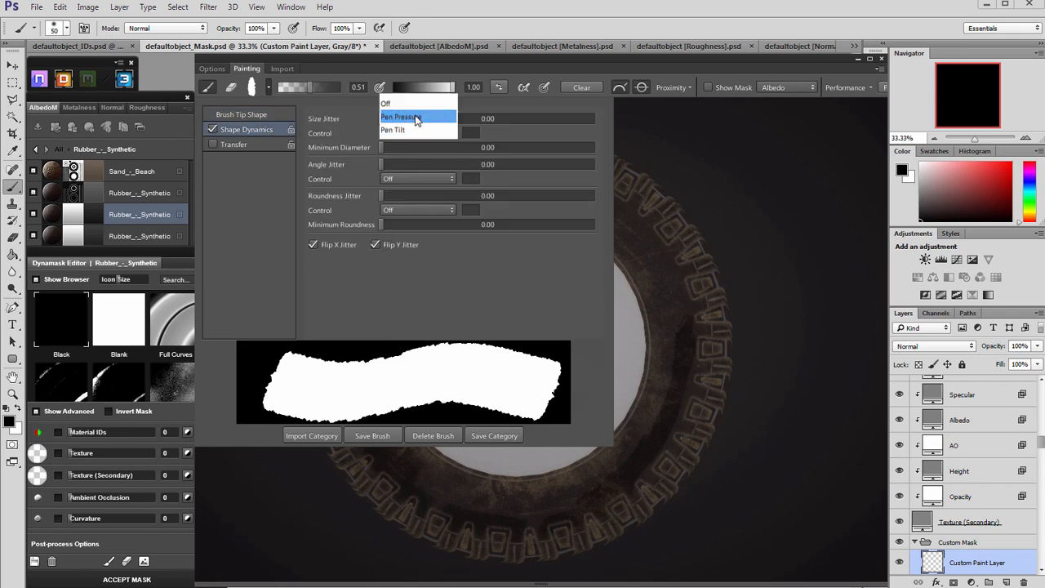
- Set the brush size control to Pen Pressure and paint mask strokes around the tyre sidewall, alternating the brush intensity between 0 and 1
click(418, 113)
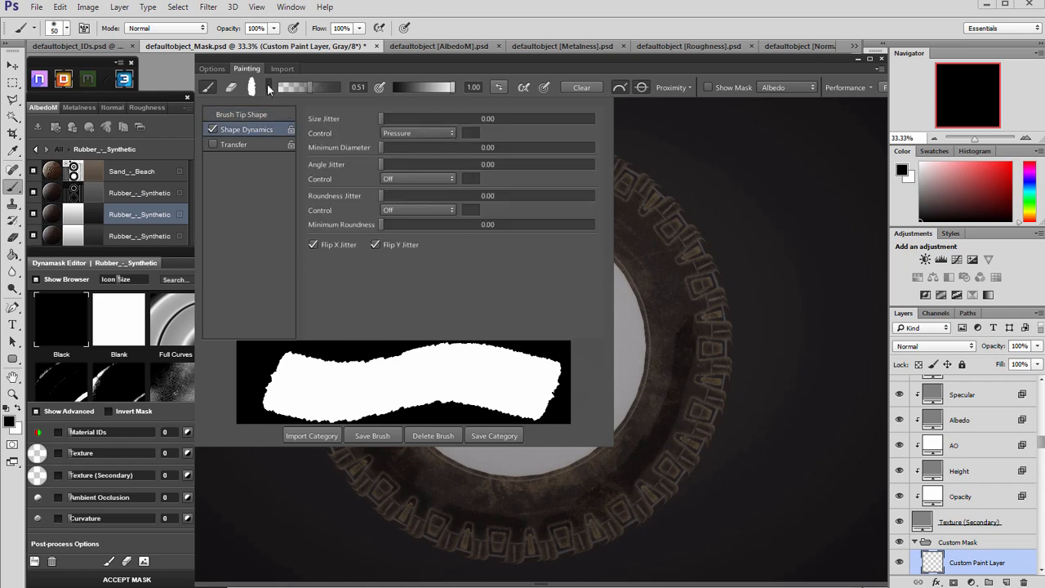
click(268, 89)
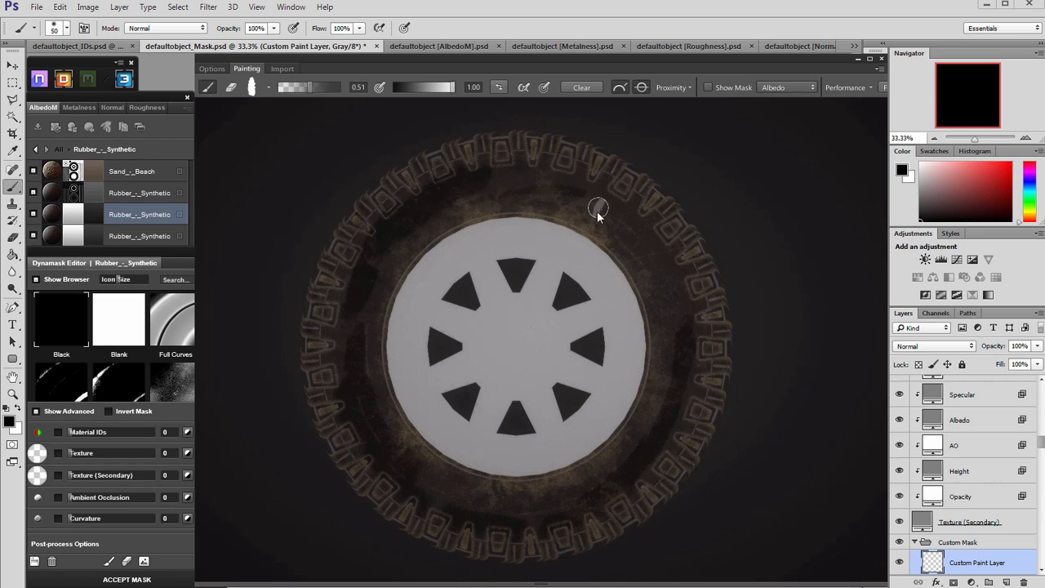
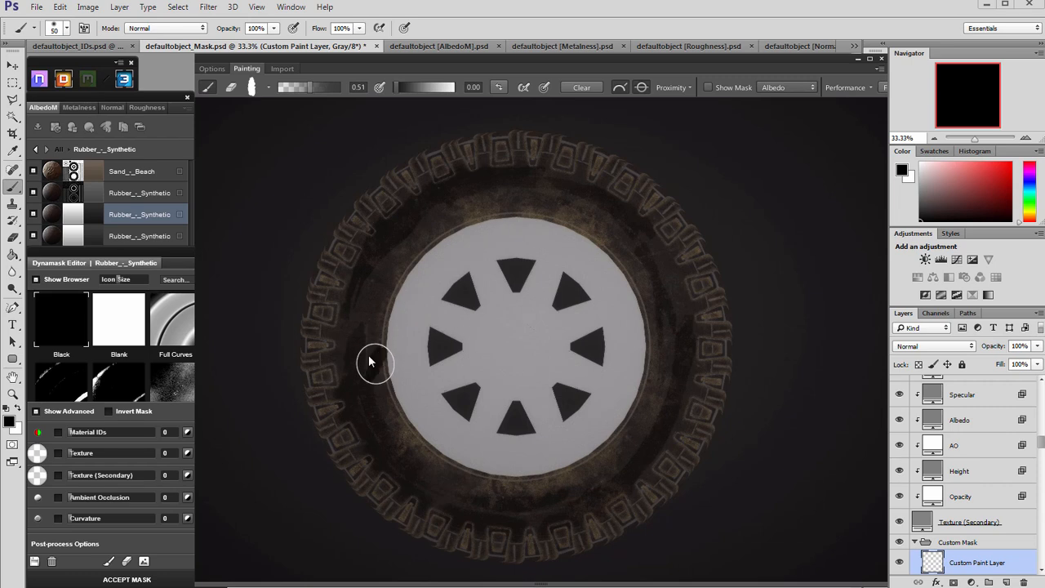
drag(478, 218, 482, 213)
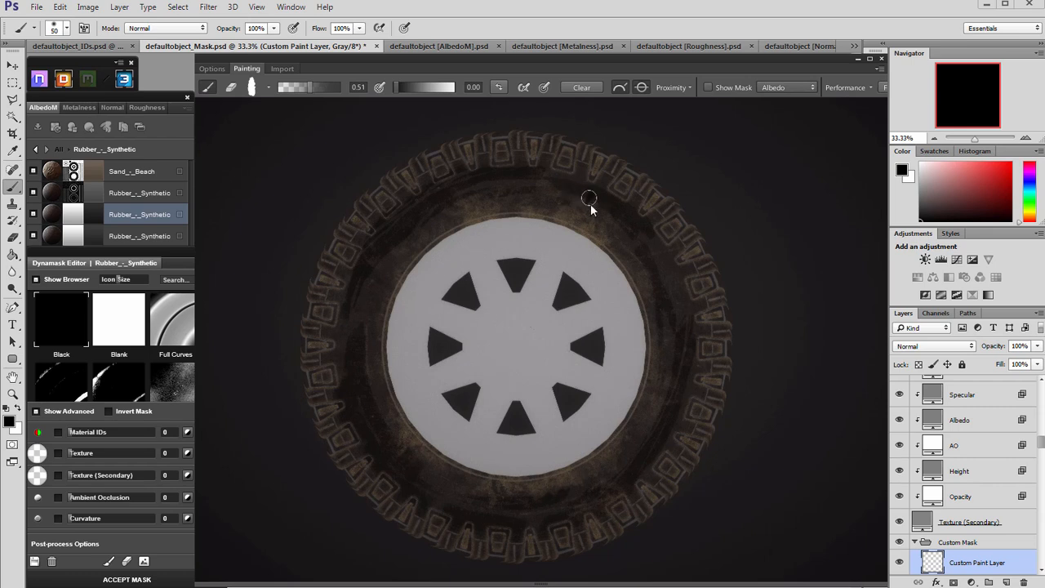
key(x)
key(x)
key(x)
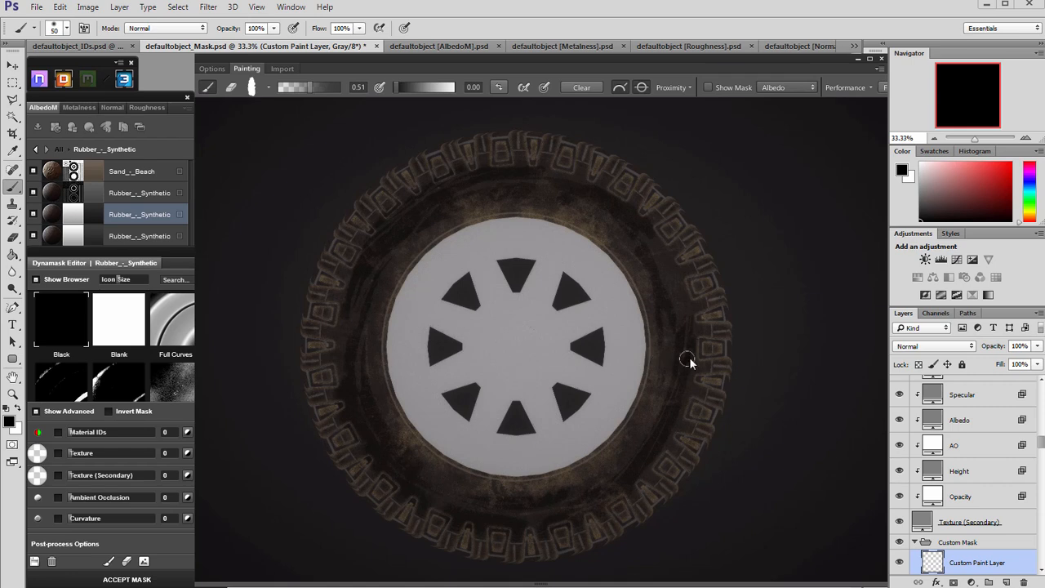
mouse_move(694, 353)
mouse_down()
mouse_move(692, 323)
mouse_move(666, 450)
mouse_move(674, 267)
mouse_move(695, 387)
mouse_up()
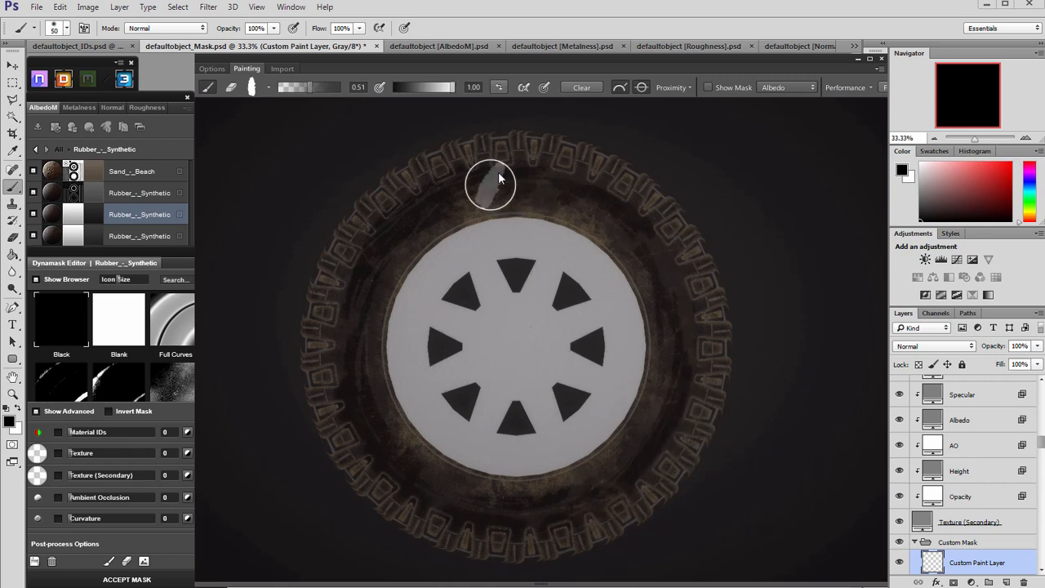
- Check the painted sidewall from an angle and accept the mask for the Rubber_-_Synthetic material
drag(248, 242, 317, 256)
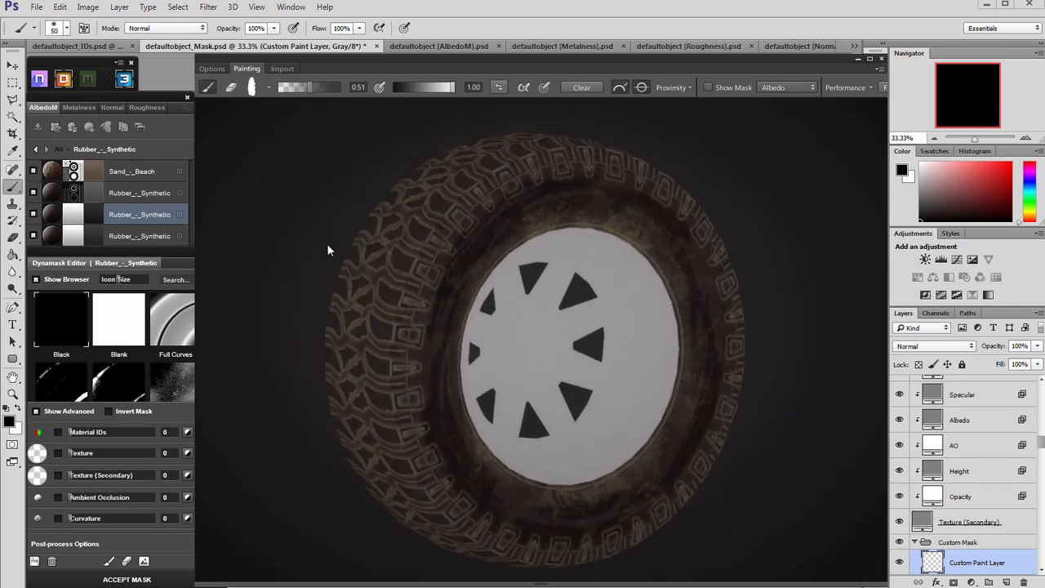
scroll(474, 247, down, 3)
drag(476, 254, 384, 241)
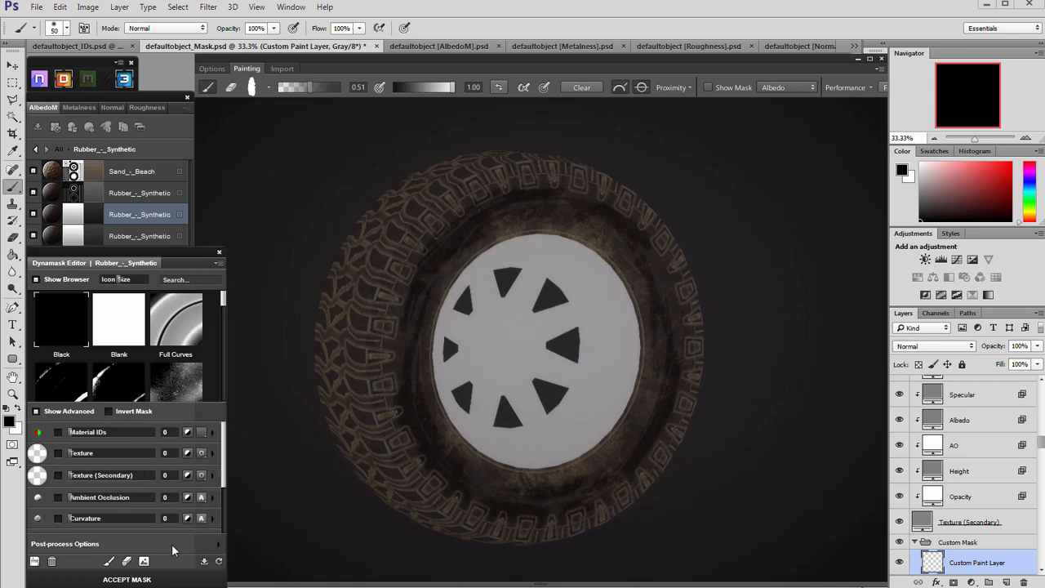
click(127, 579)
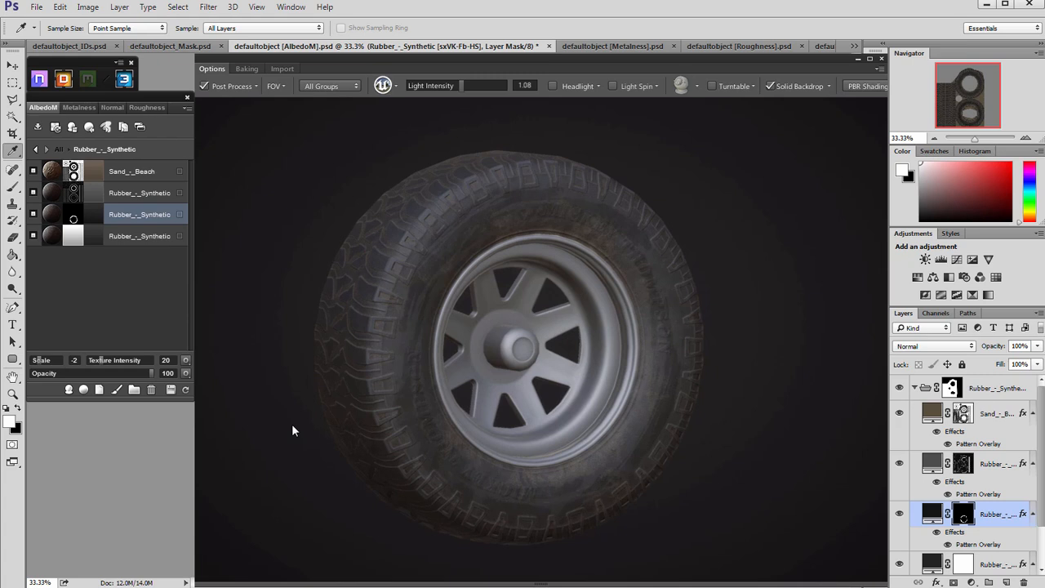
- Lighten the masked Rubber_-_Synthetic material's albedo colour to 13% brightness, checking the shading on the tyre
drag(543, 415, 480, 361)
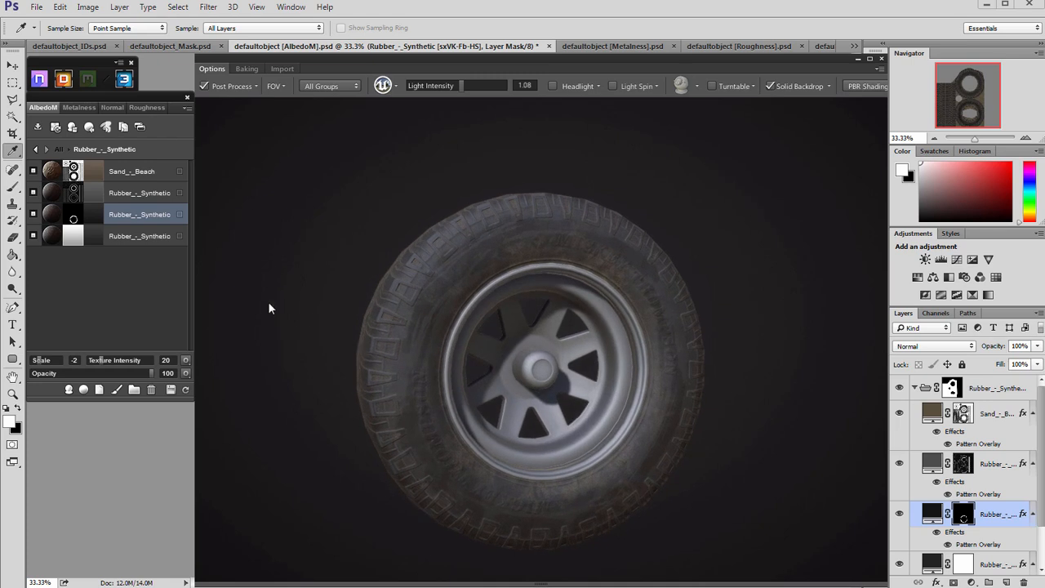
click(100, 217)
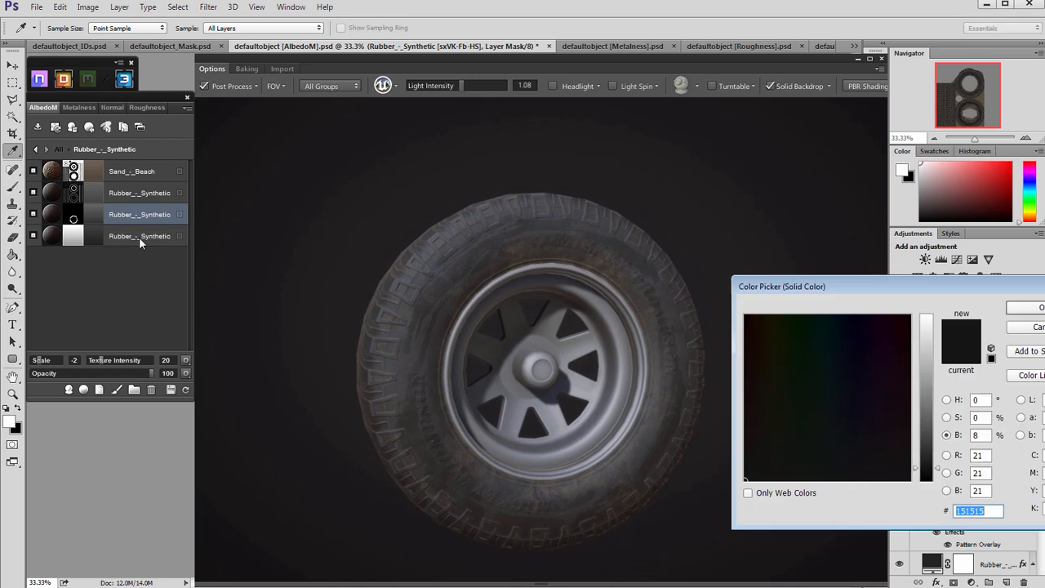
drag(941, 472, 940, 462)
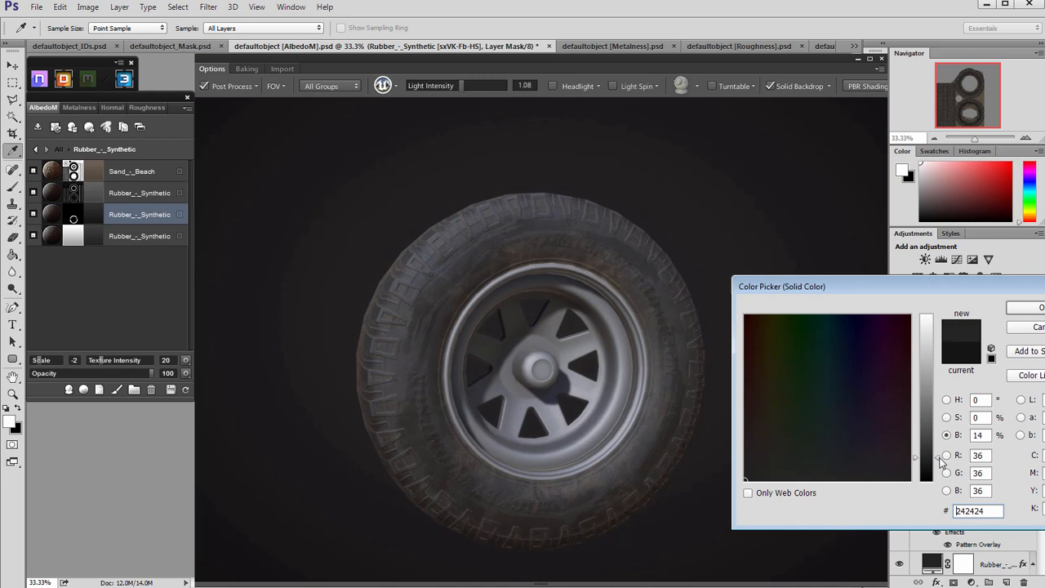
click(1027, 308)
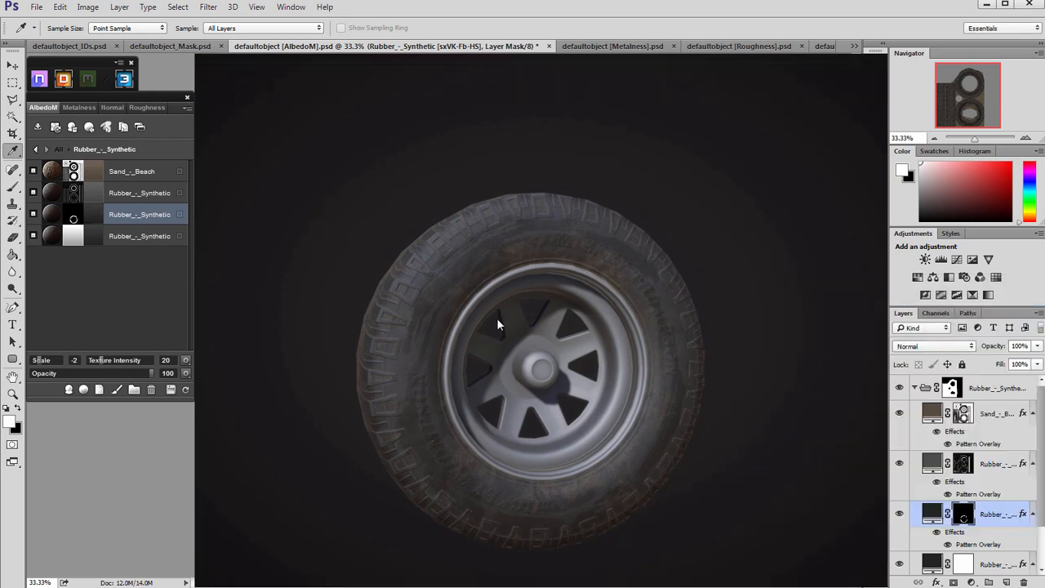
scroll(297, 387, up, 2)
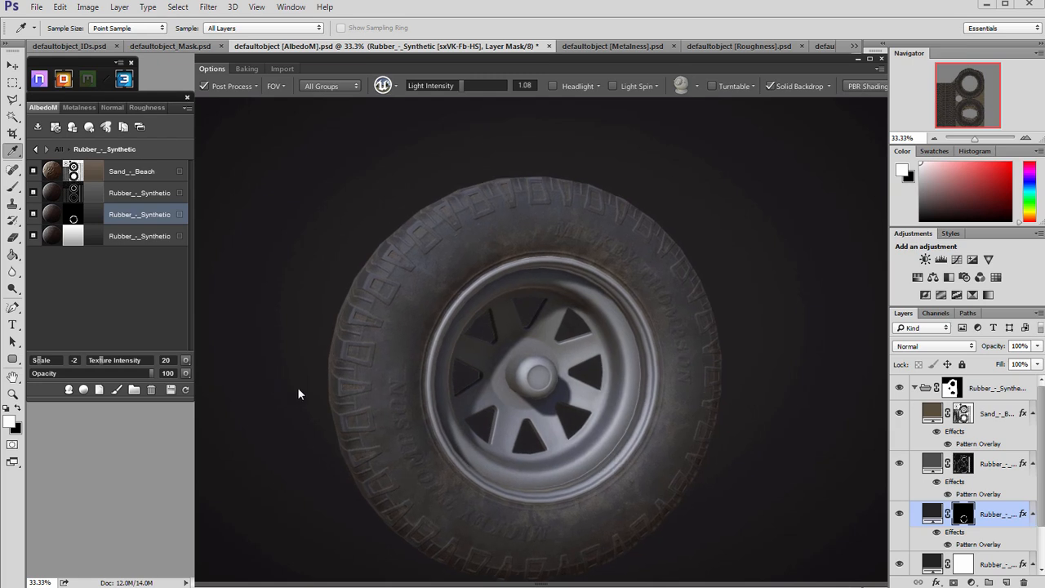
click(98, 215)
drag(945, 463, 938, 458)
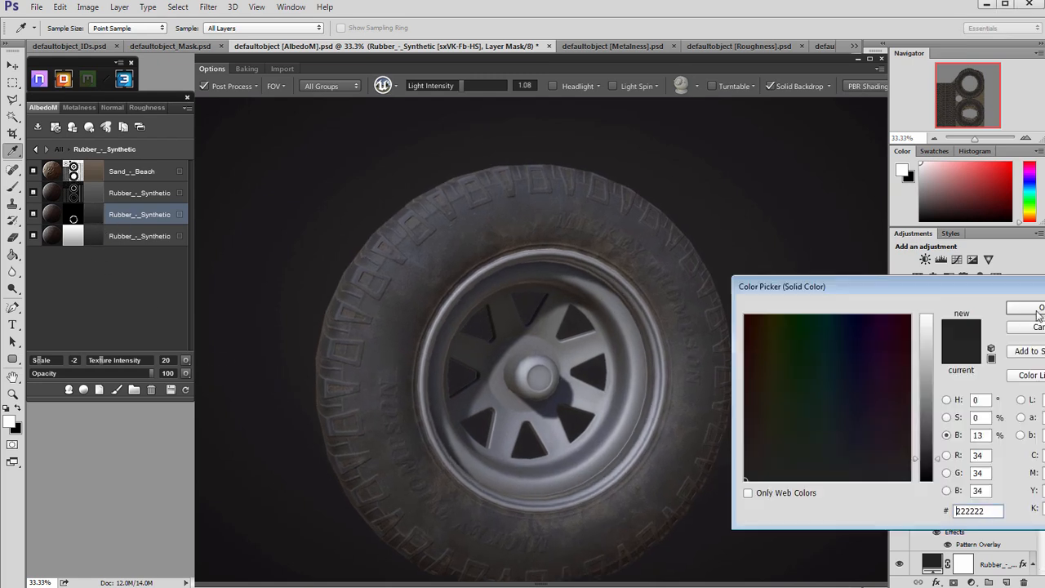
click(1038, 312)
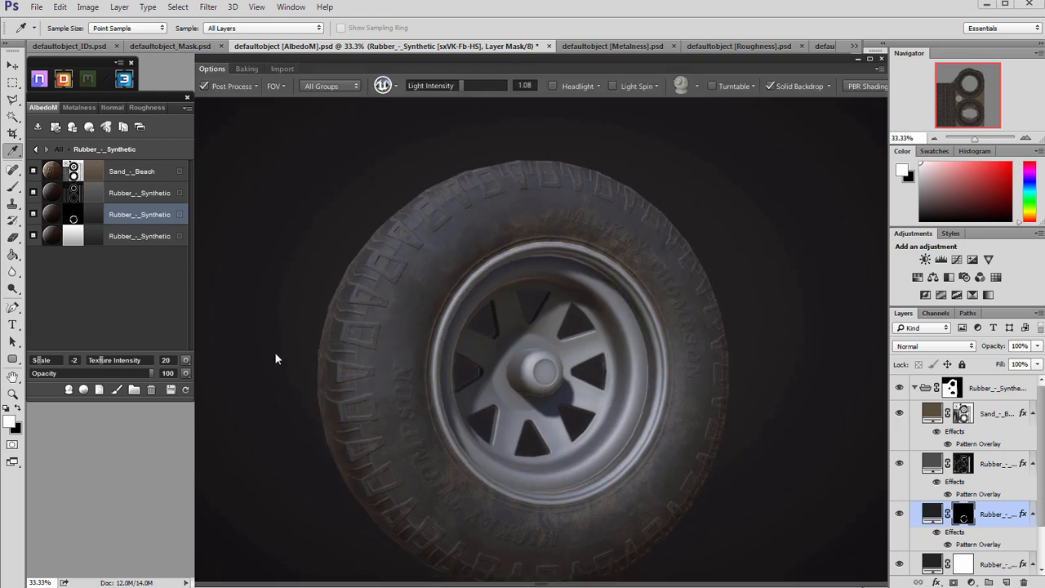
- Preview the tyre's albedo channel and set the masked Rubber_-_Synthetic material's albedo colour to 12% brightness
click(139, 108)
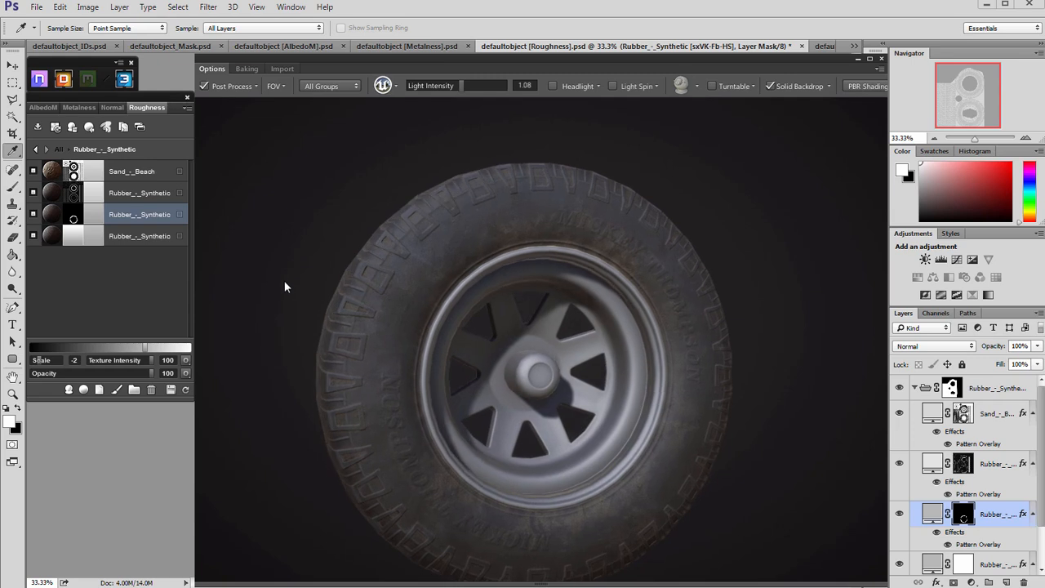
key(2)
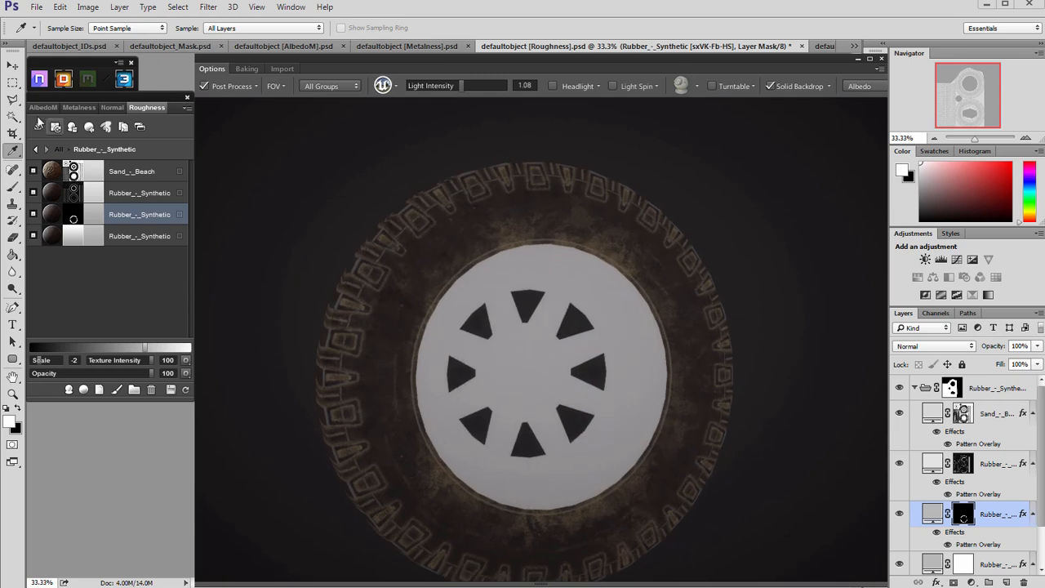
click(43, 108)
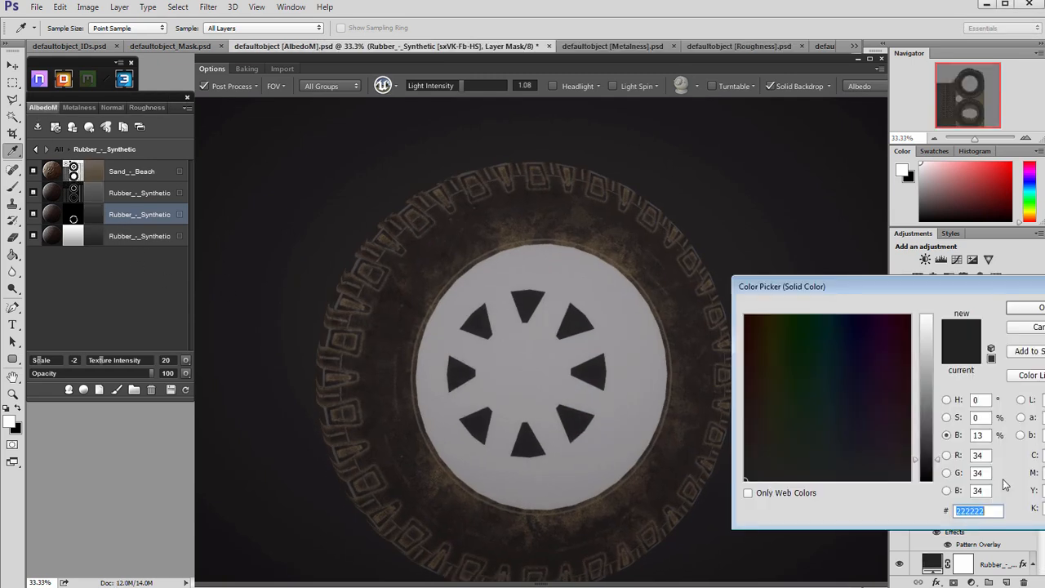
double_click(985, 435)
text(12)
key(Return)
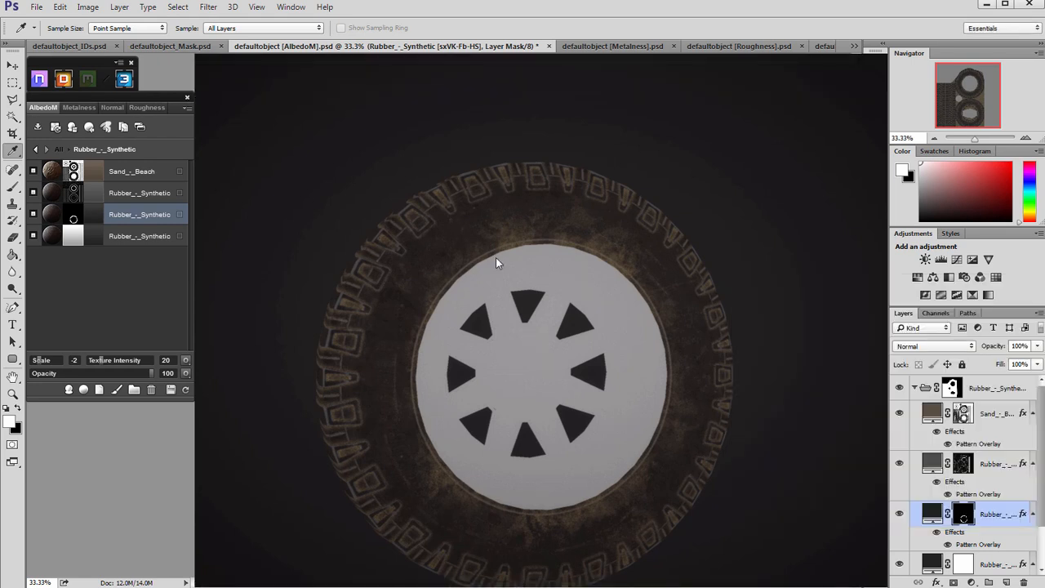
- Darken the masked Rubber_-_Synthetic material's roughness colour to 68% brightness in the roughness channel preview
click(148, 109)
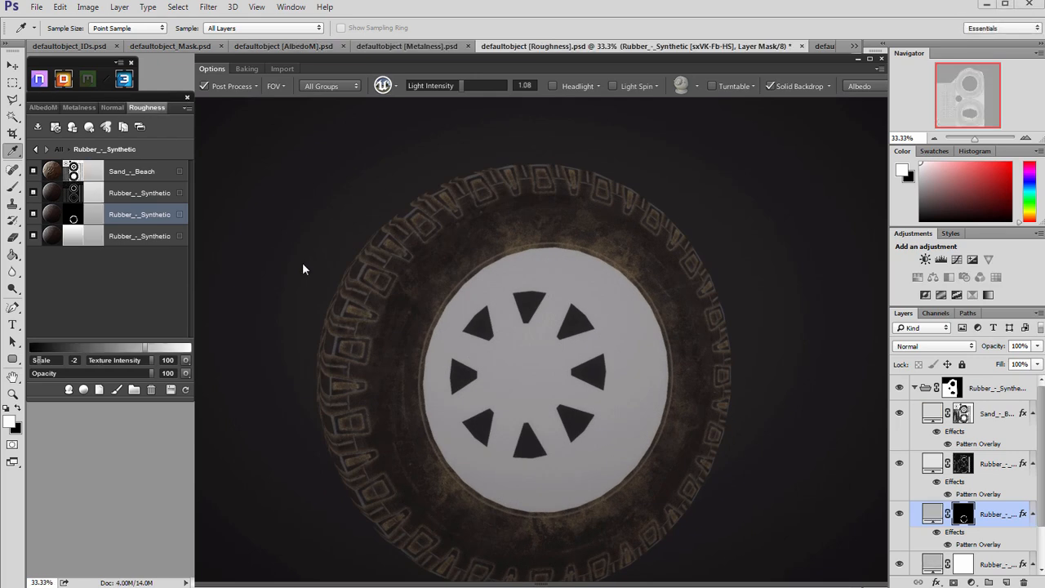
double_click(94, 214)
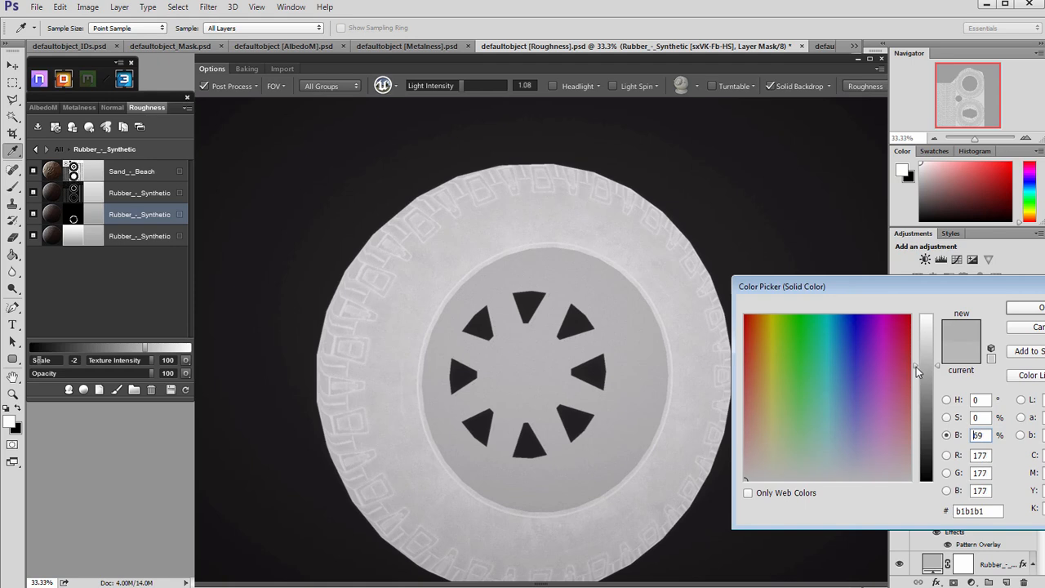
click(1031, 308)
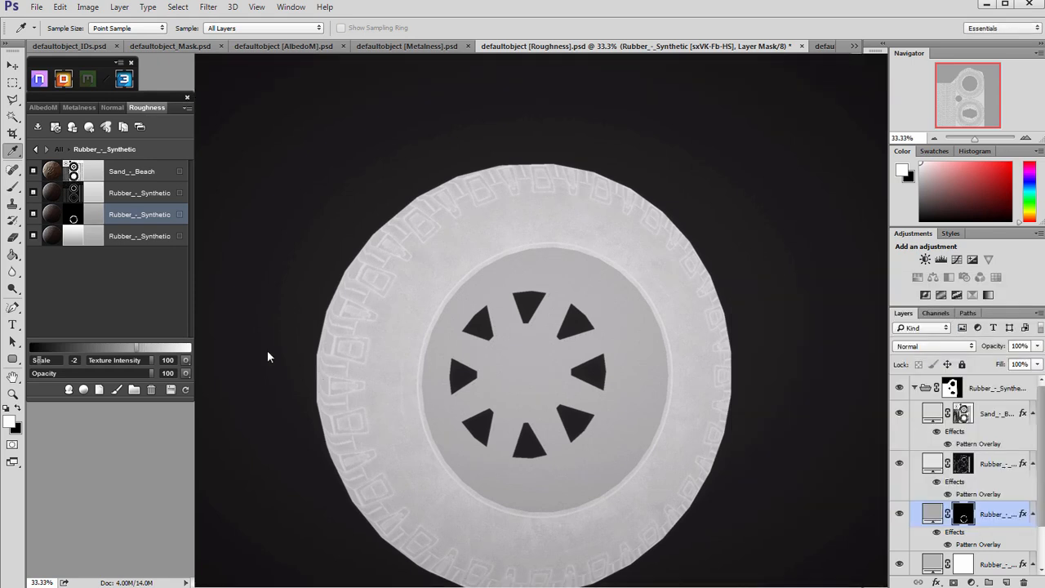
click(96, 221)
drag(940, 374, 940, 372)
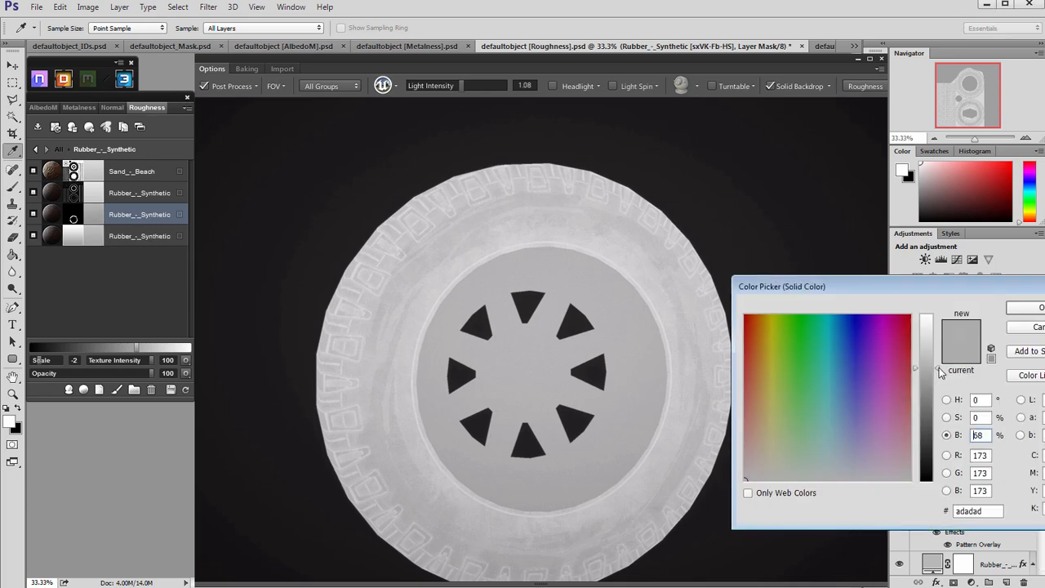
click(1027, 307)
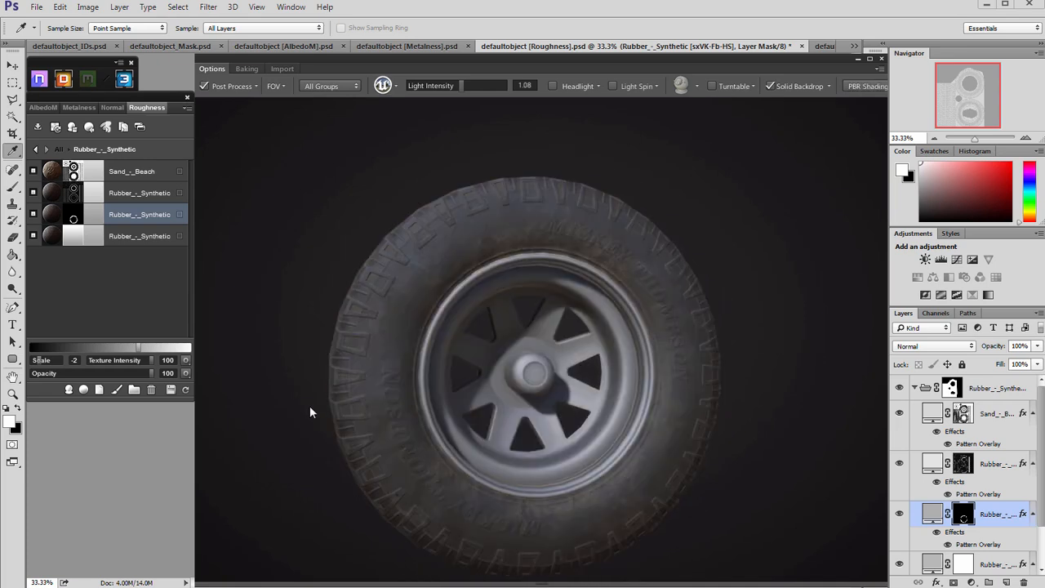
- Inspect the tyre's sheen and raise the masked rubber material's roughness colour to 83% brightness
drag(295, 398, 385, 424)
scroll(366, 408, up, 3)
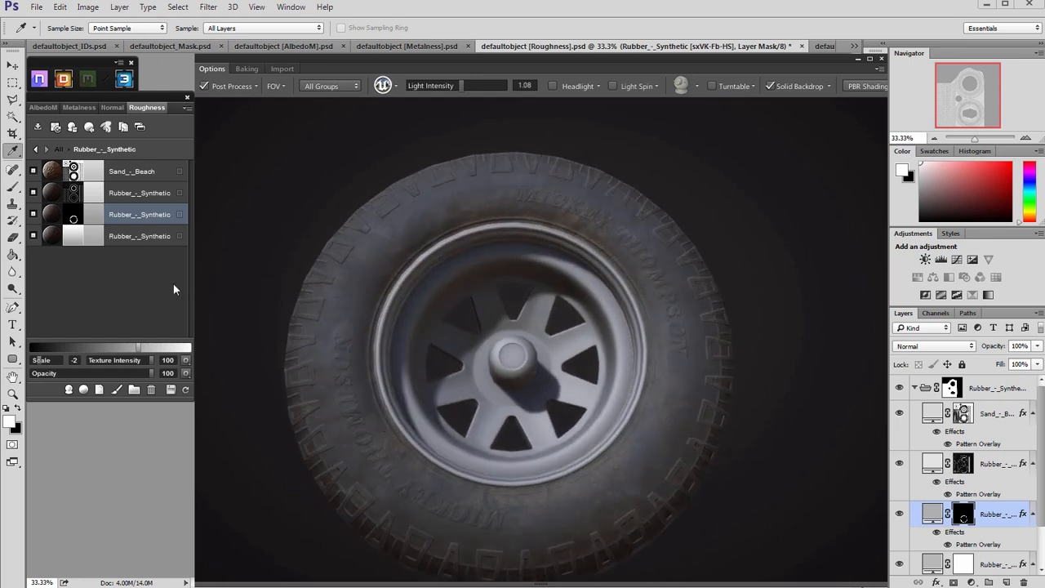
click(99, 222)
drag(919, 365, 916, 342)
click(1025, 308)
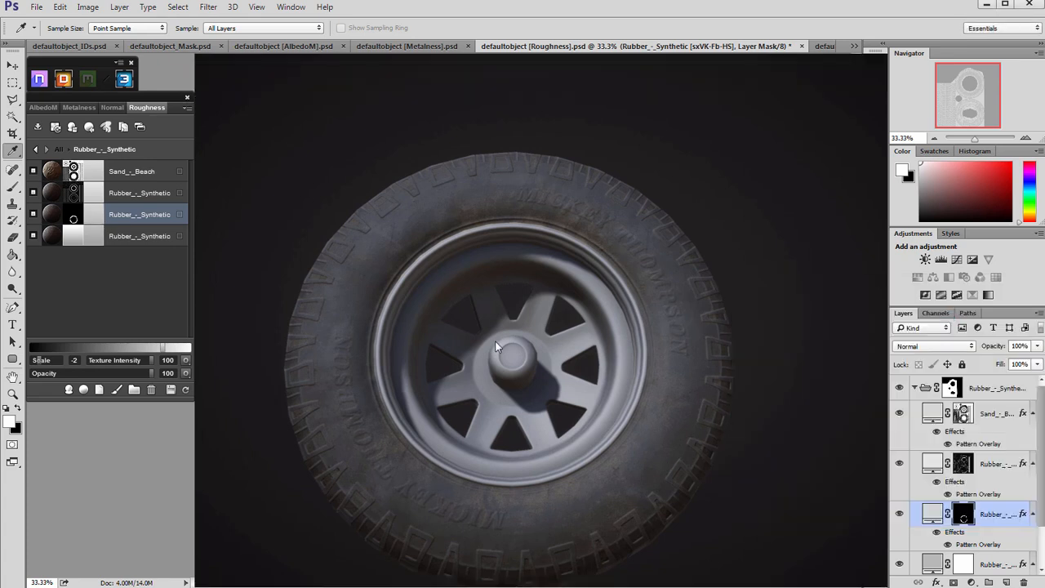
- Darken the masked rubber material's roughness colour in two small adjustments, checking the tyre's reflections in between
drag(453, 369, 416, 373)
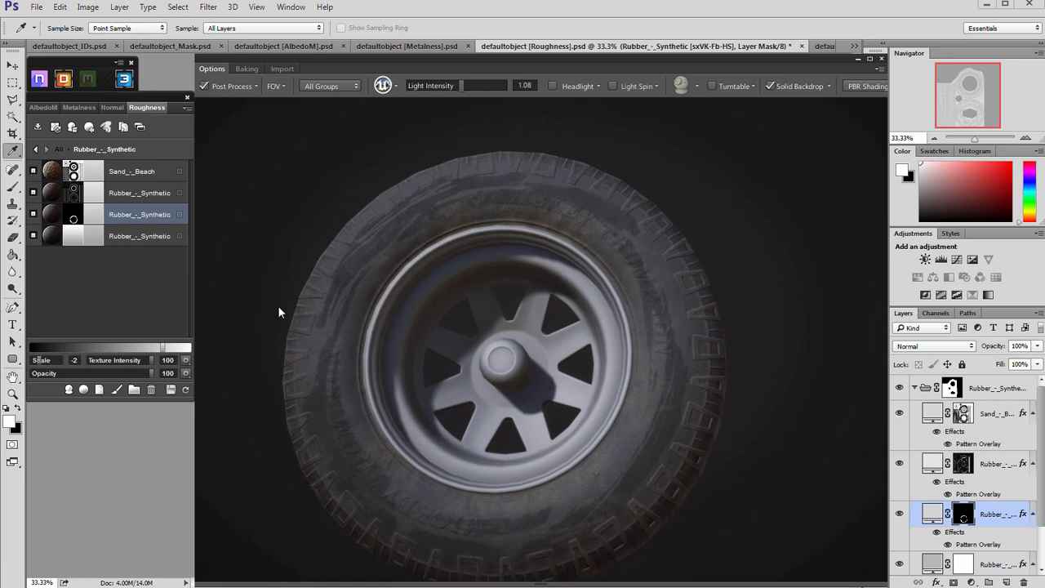
click(98, 218)
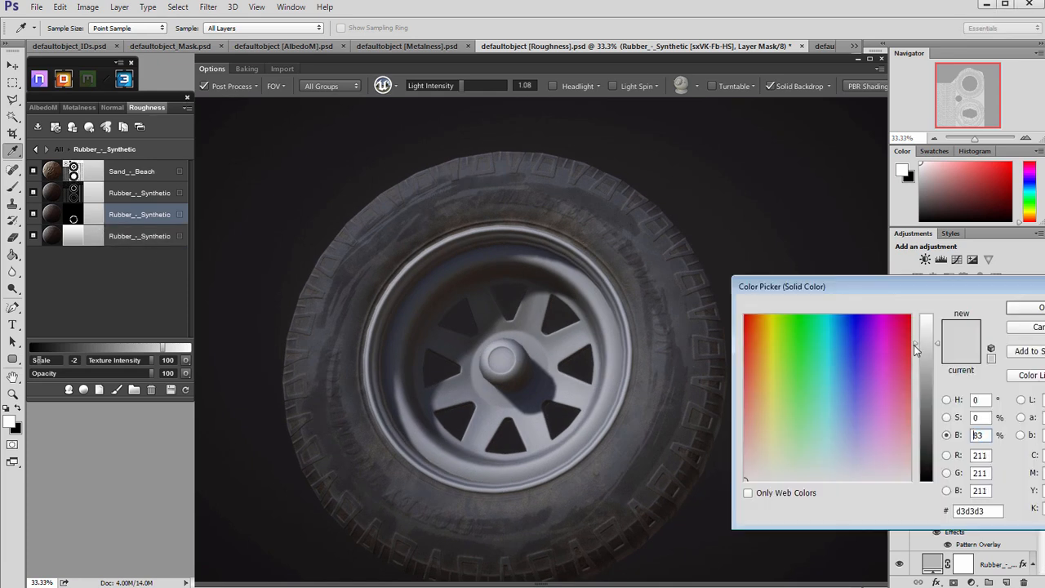
click(1029, 307)
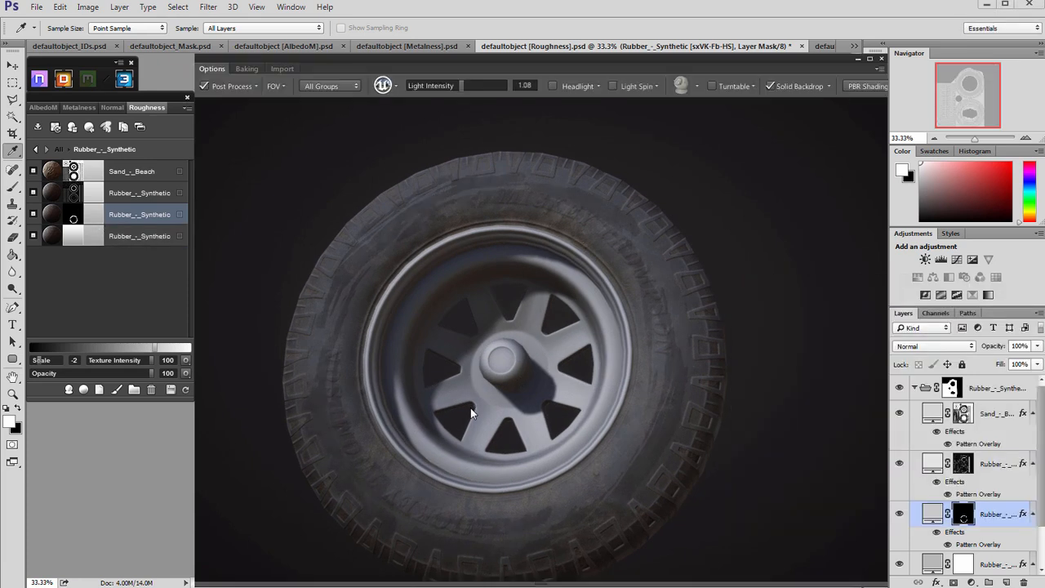
scroll(473, 406, down, 1)
click(96, 217)
drag(925, 357, 917, 359)
click(1039, 307)
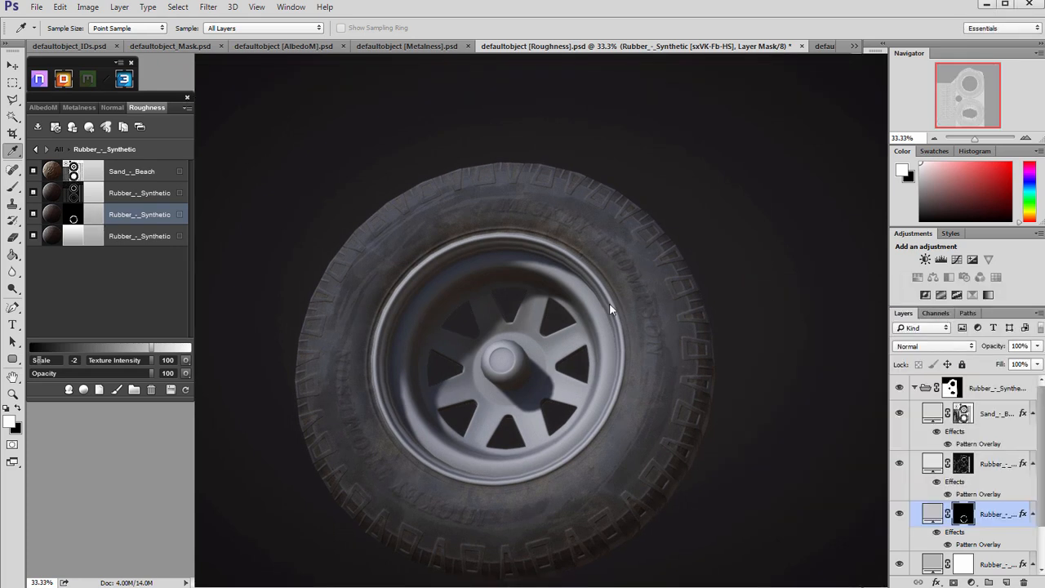
- Preview the tyre's roughness channel and set the masked rubber material's roughness colour to 74% brightness
drag(628, 341, 611, 338)
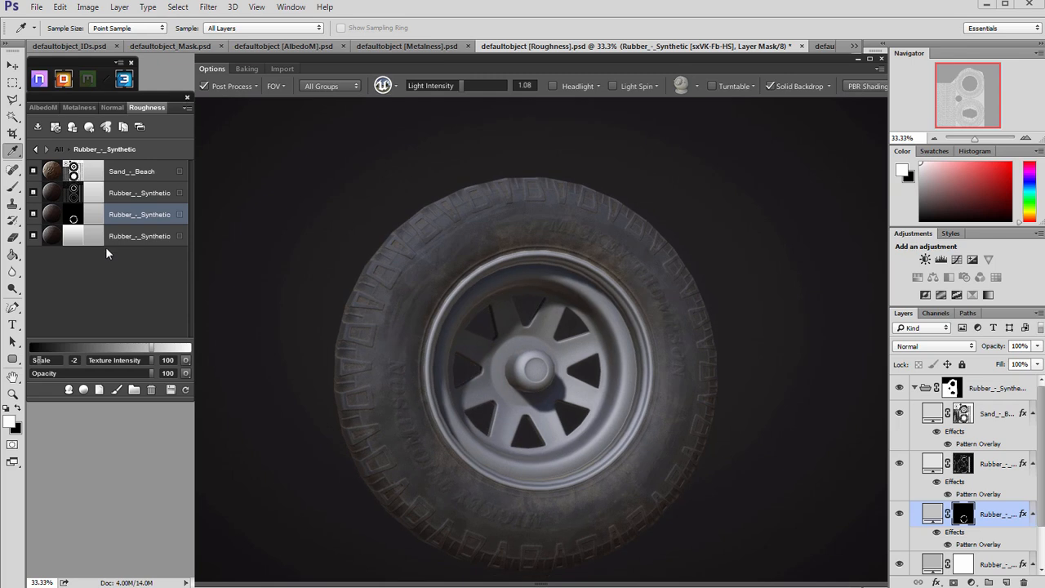
mouse_move(311, 265)
mouse_down()
mouse_move(312, 282)
mouse_move(294, 284)
mouse_up()
key(r)
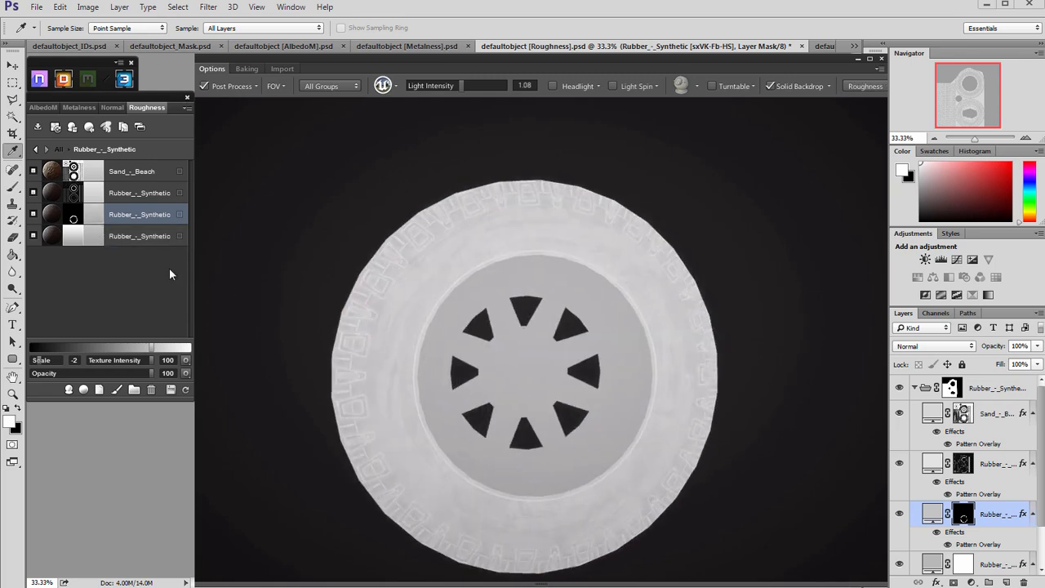
click(98, 216)
text(74)
click(1032, 308)
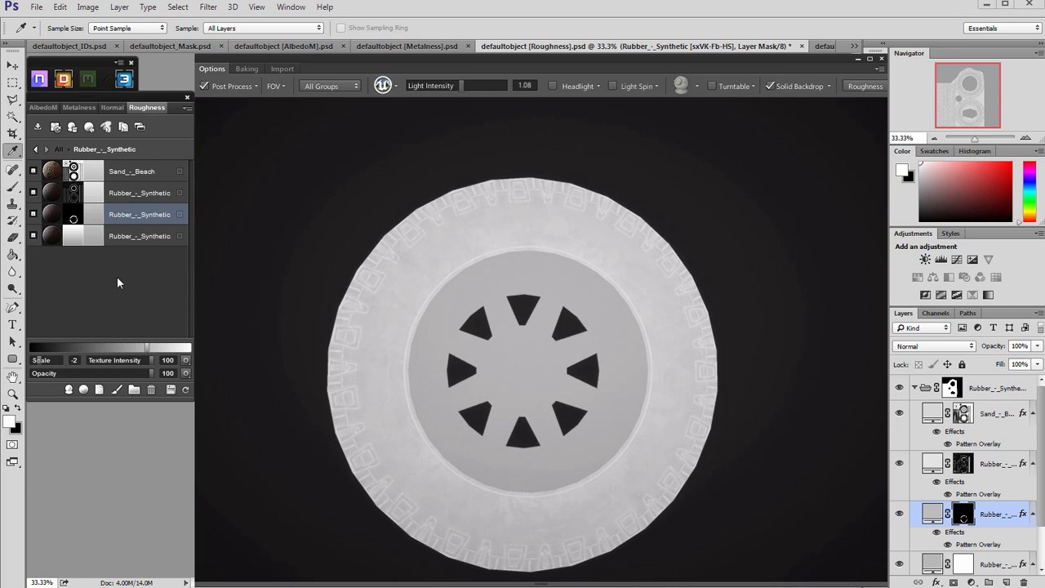
- Slightly raise the brightness of the masked rubber material's roughness colour and inspect the tyre from several angles
click(98, 215)
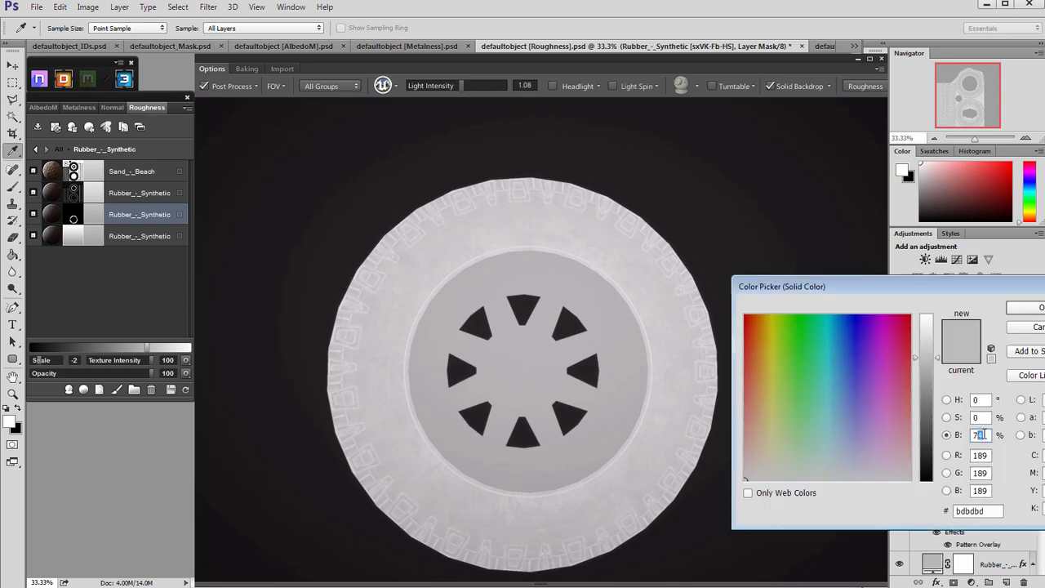
click(1035, 312)
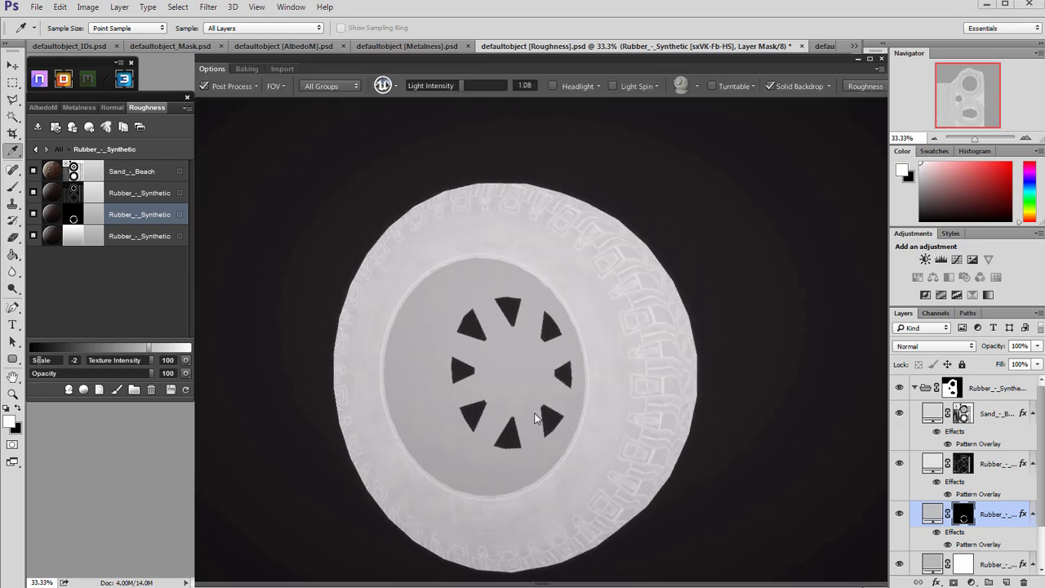
drag(400, 328, 535, 363)
scroll(439, 369, up, 3)
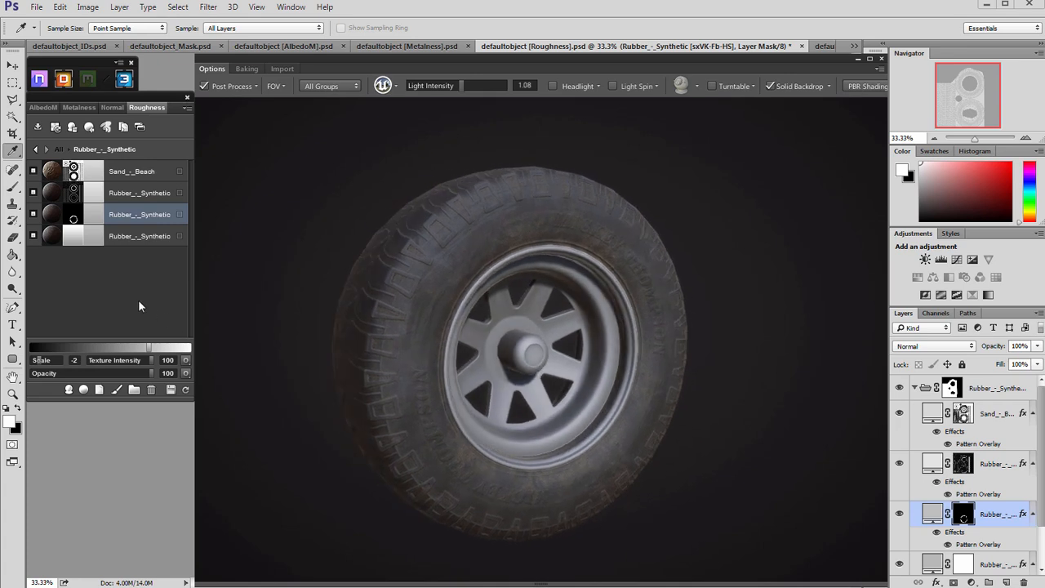
- Open the AlbedoM document and display the mask of its masked Rubber_-_Synthetic layer on its own
click(857, 59)
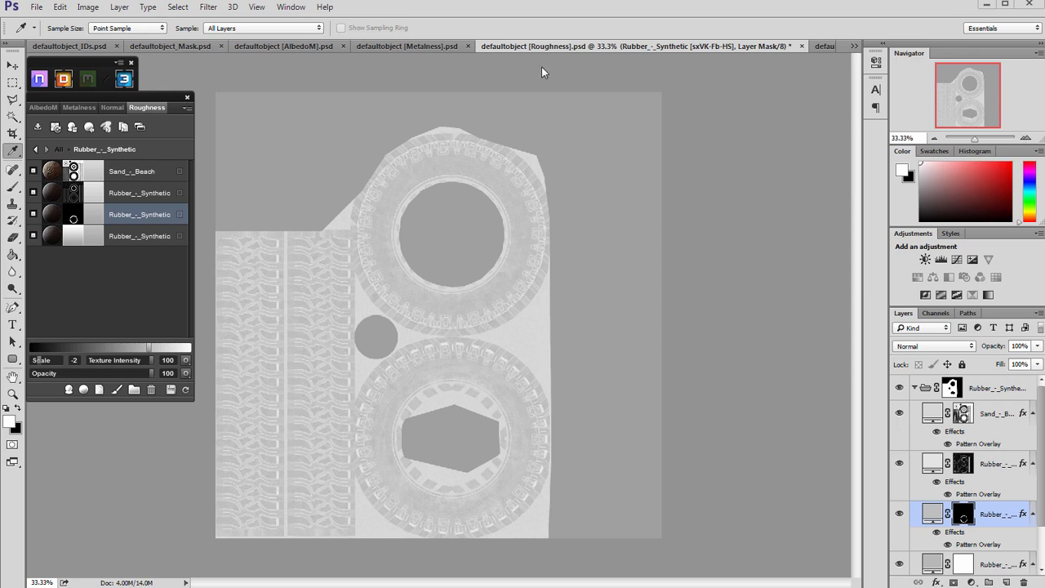
click(854, 46)
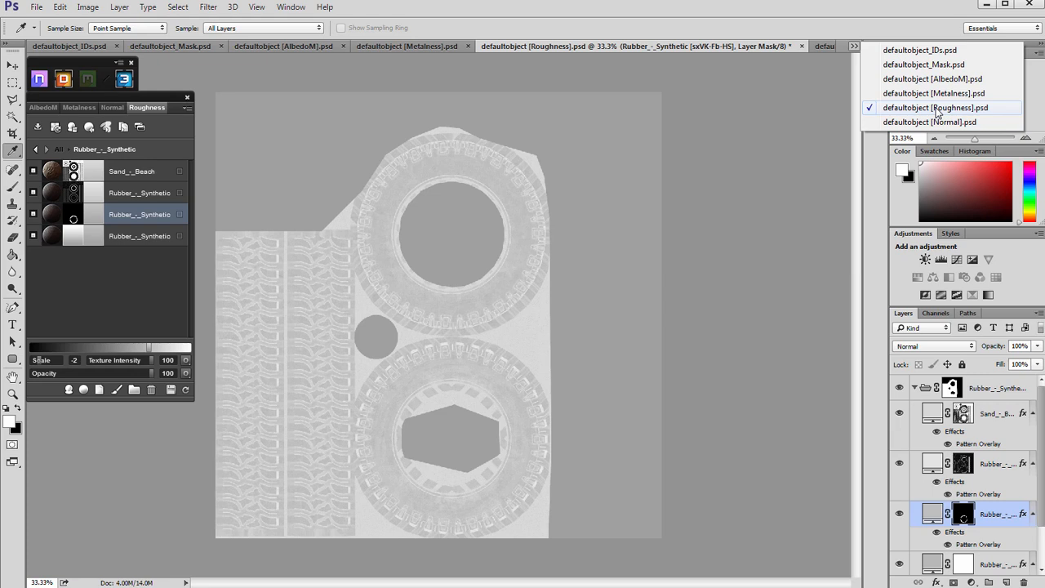
click(931, 65)
click(853, 49)
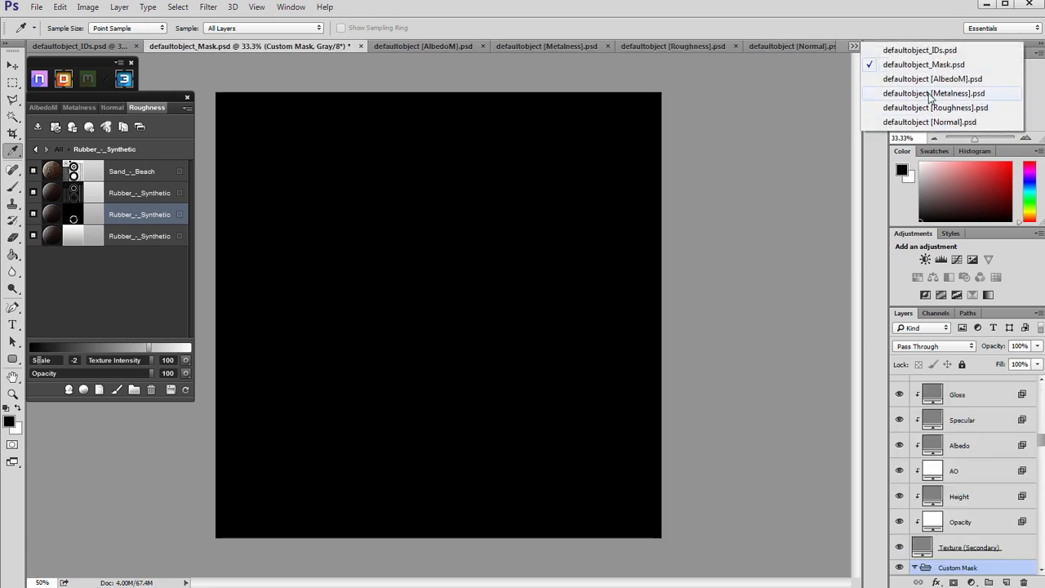
click(927, 79)
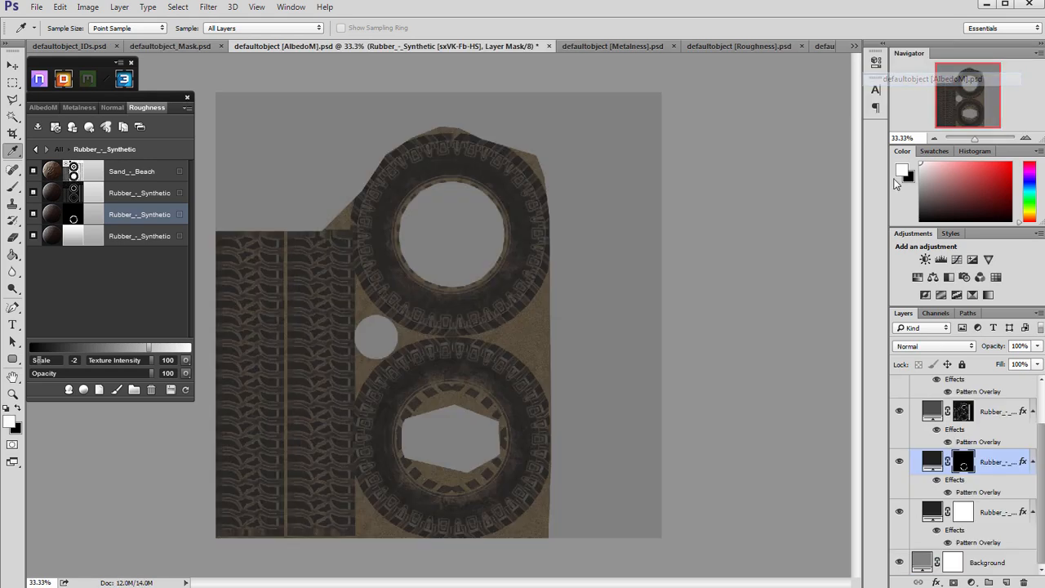
click(1022, 140)
click(1022, 140)
click(1022, 140)
drag(962, 96, 962, 81)
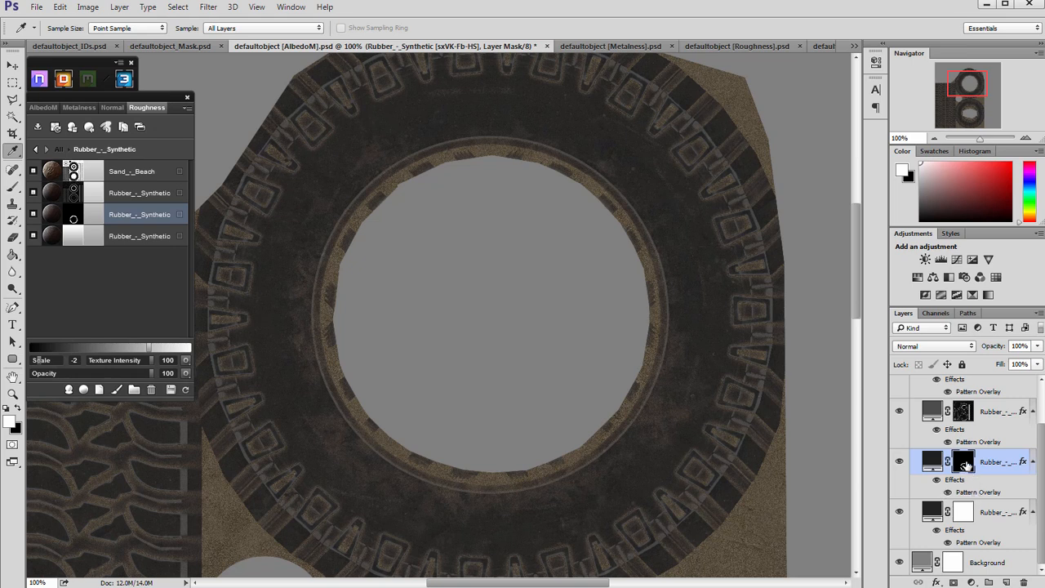
alt+click(963, 462)
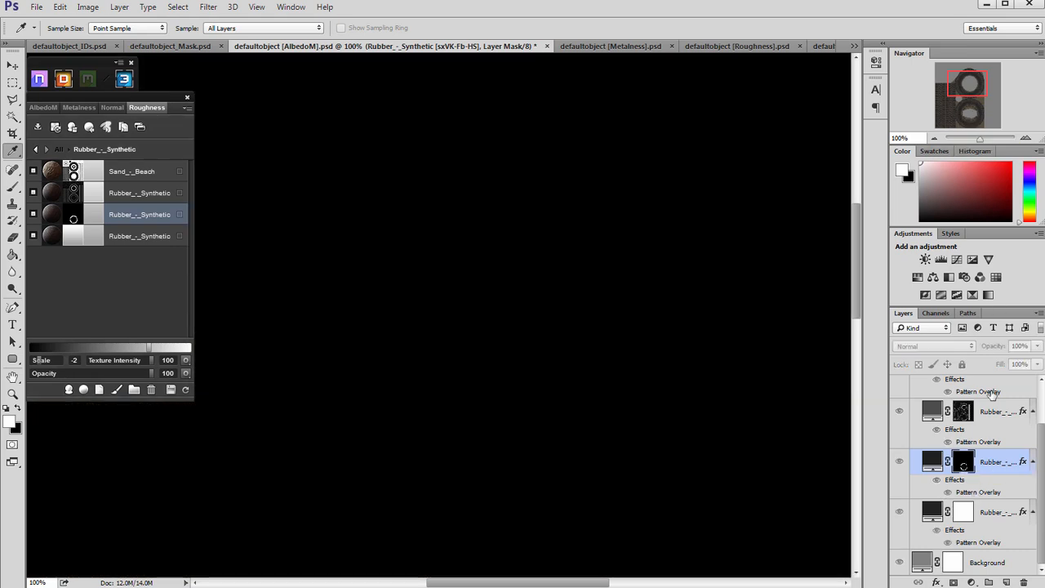
- Soften the painted ring in the albedo layer's mask with the Blur tool
click(934, 141)
click(934, 140)
click(934, 141)
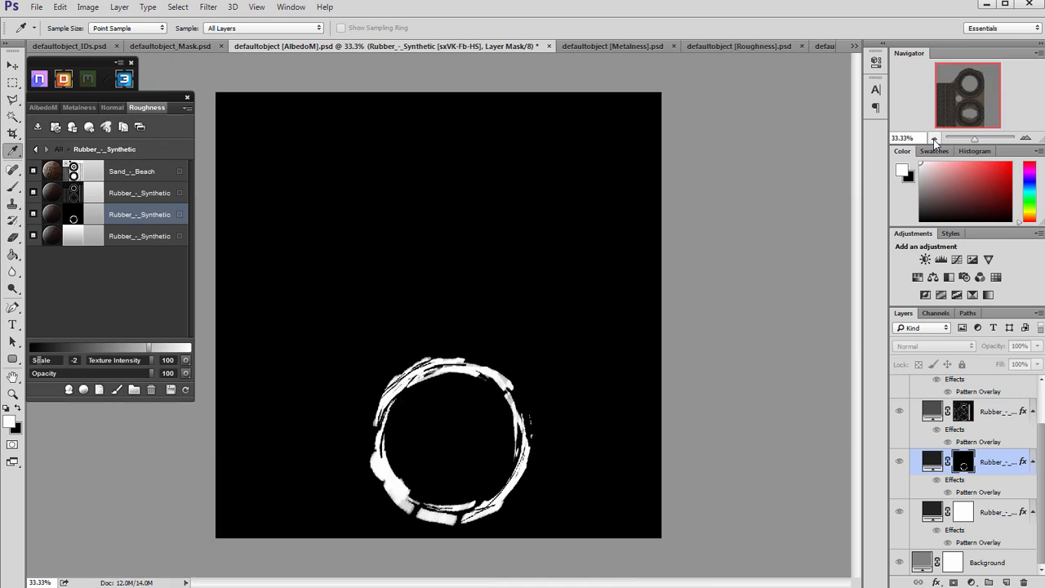
click(1026, 139)
click(1025, 139)
drag(965, 97, 966, 116)
click(1025, 140)
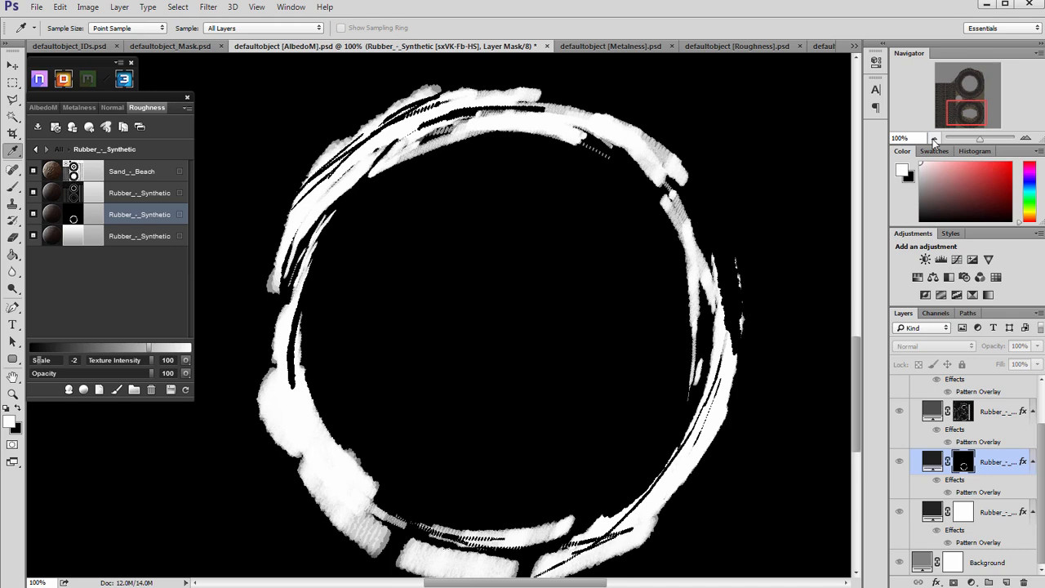
click(935, 141)
click(12, 272)
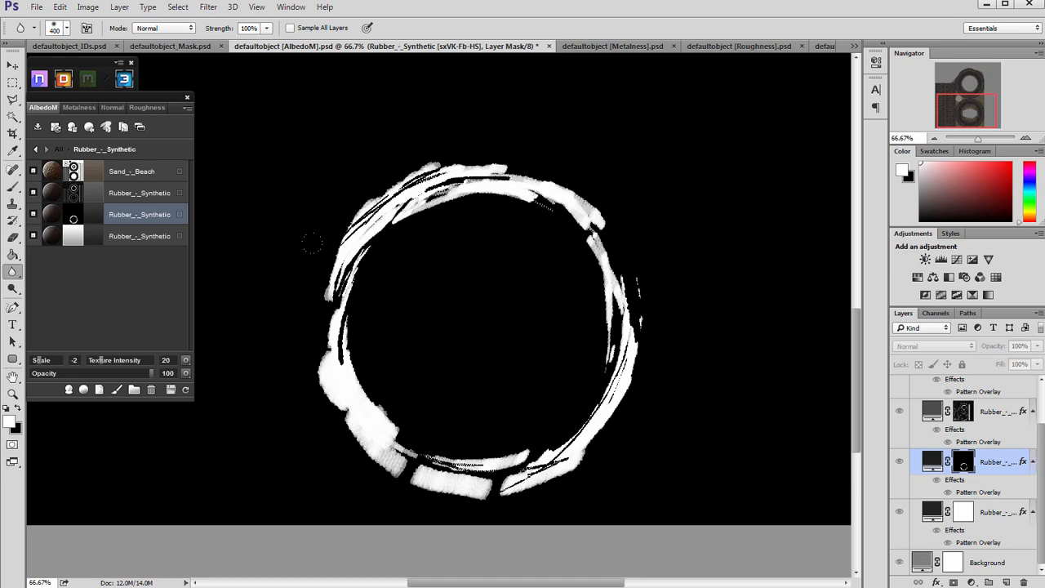
drag(391, 205, 563, 445)
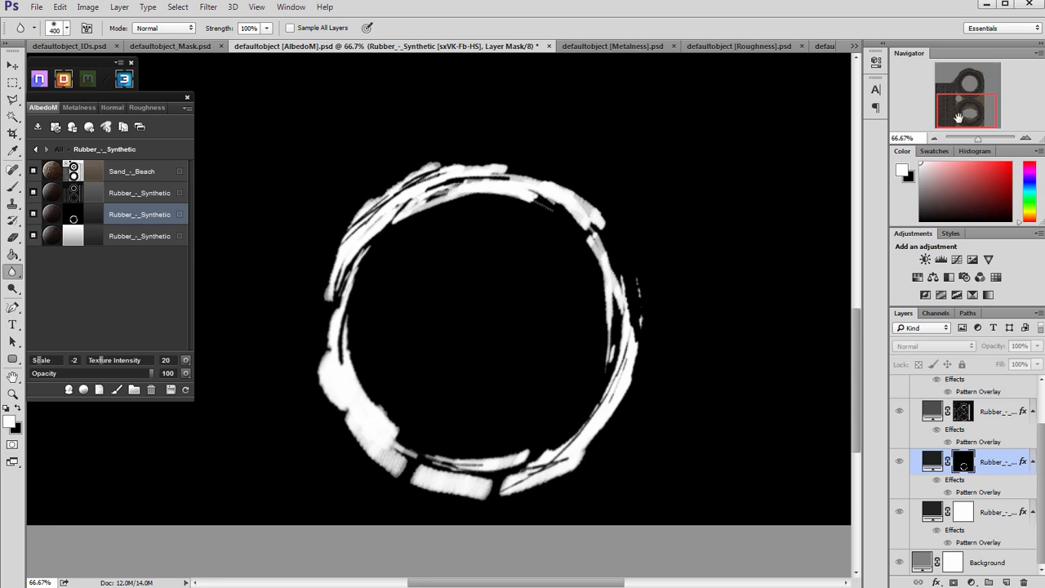
drag(958, 117, 964, 119)
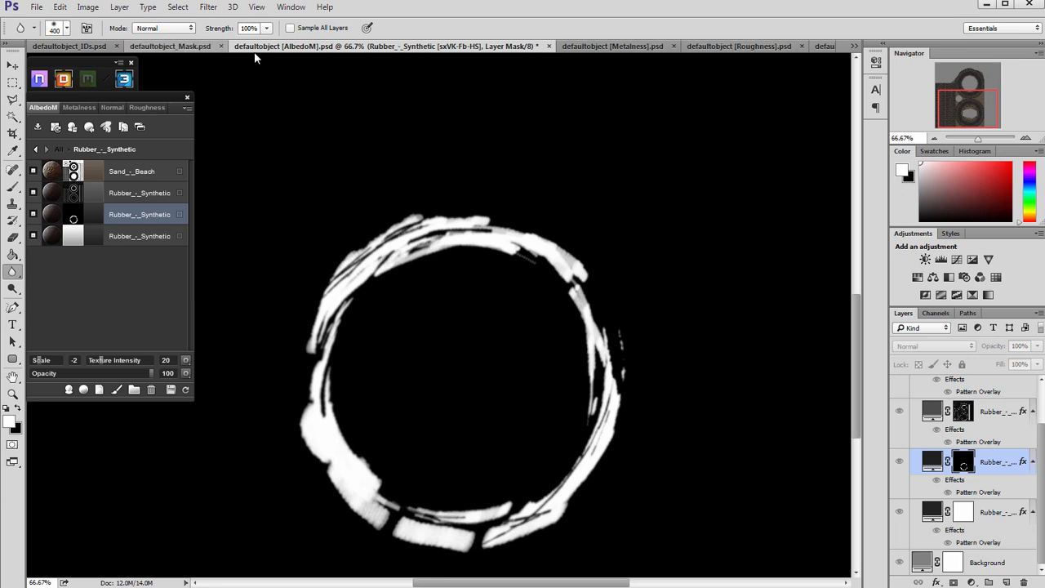
- Display the masked Rubber_-_Synthetic layer's mask in the Roughness document and blur its painted ring as well
click(854, 46)
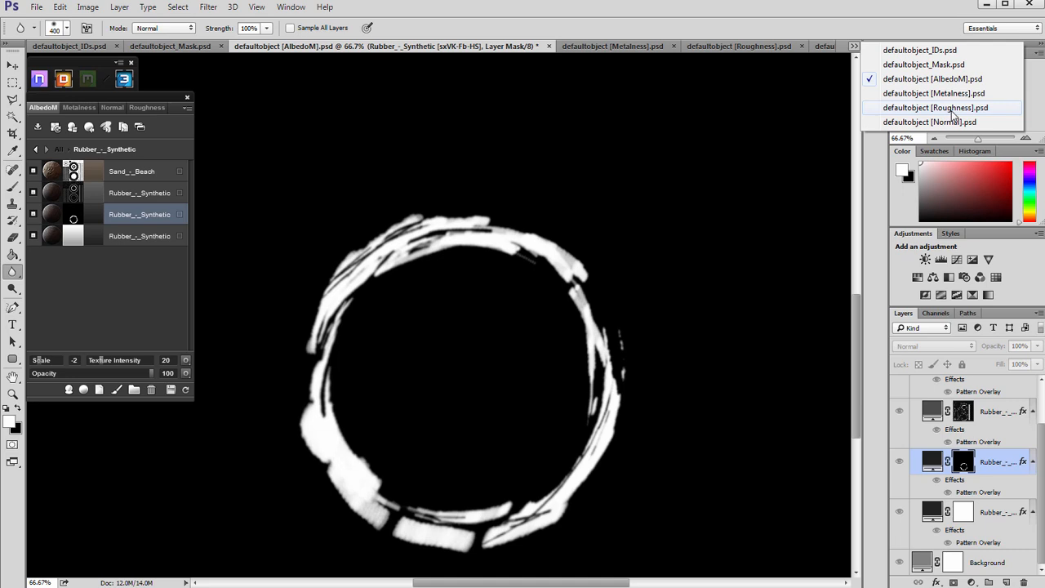
click(952, 109)
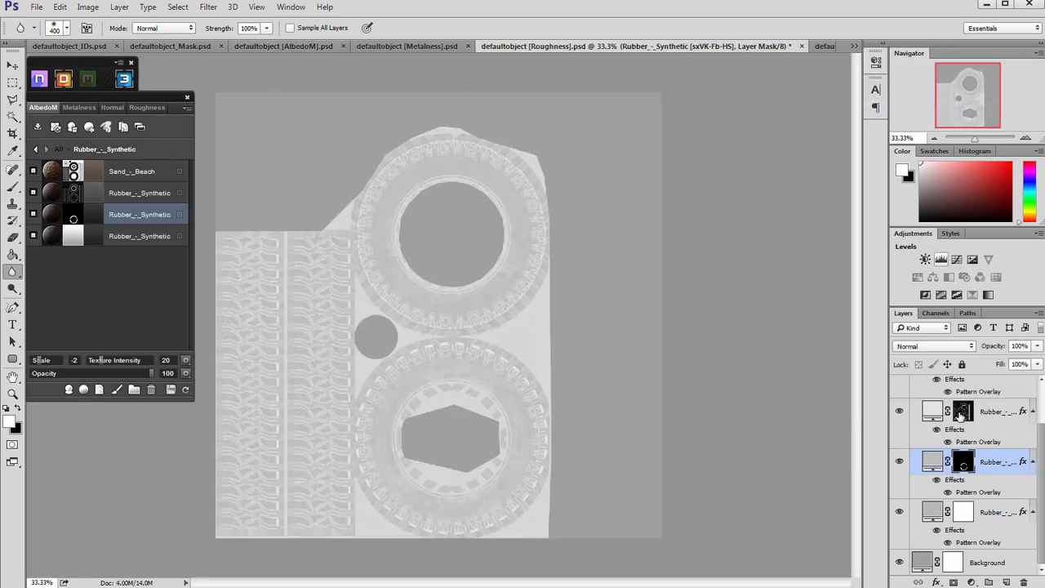
alt+click(964, 464)
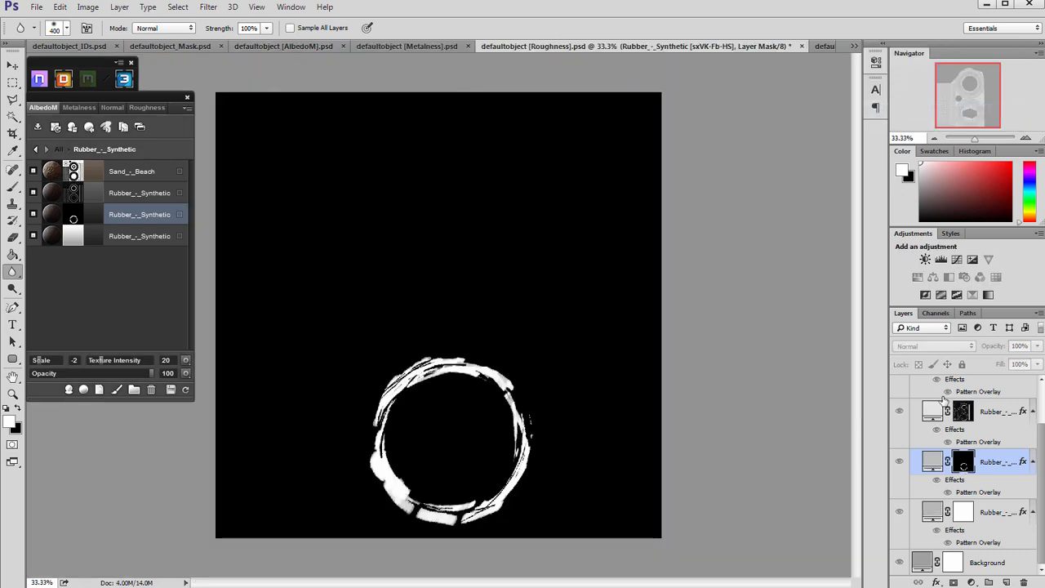
click(1026, 139)
click(1027, 139)
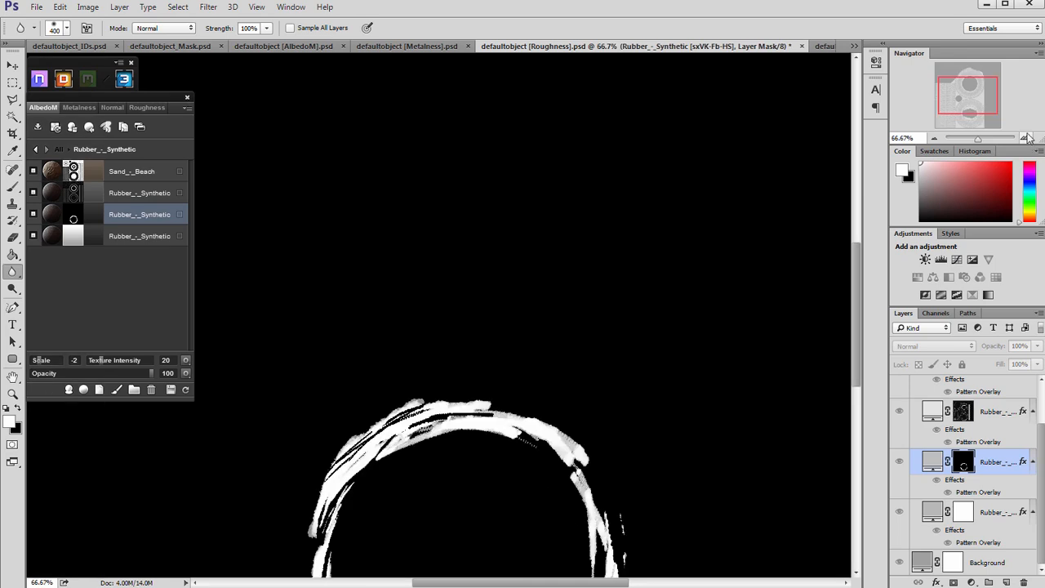
click(1026, 139)
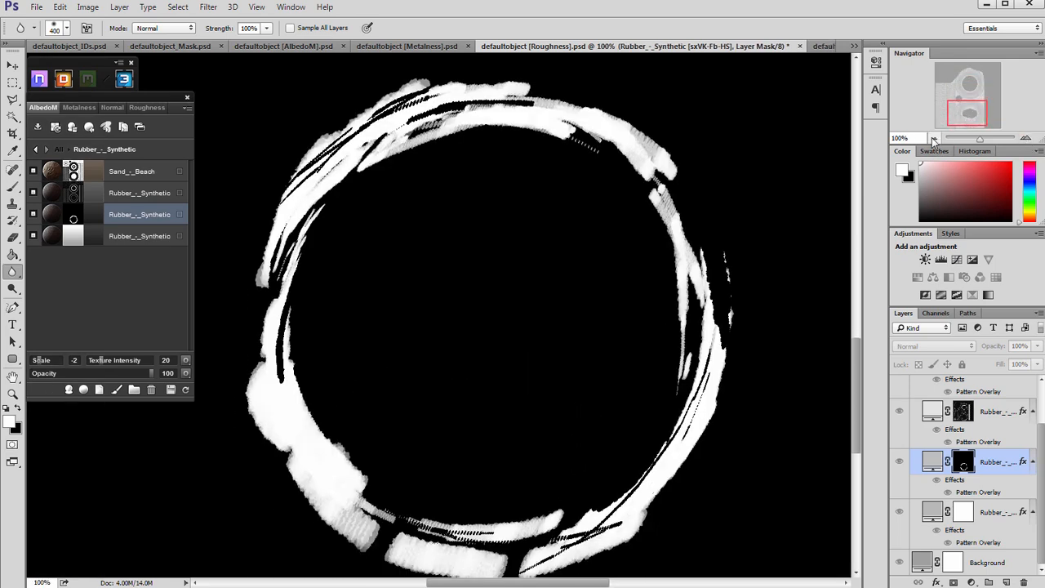
click(934, 138)
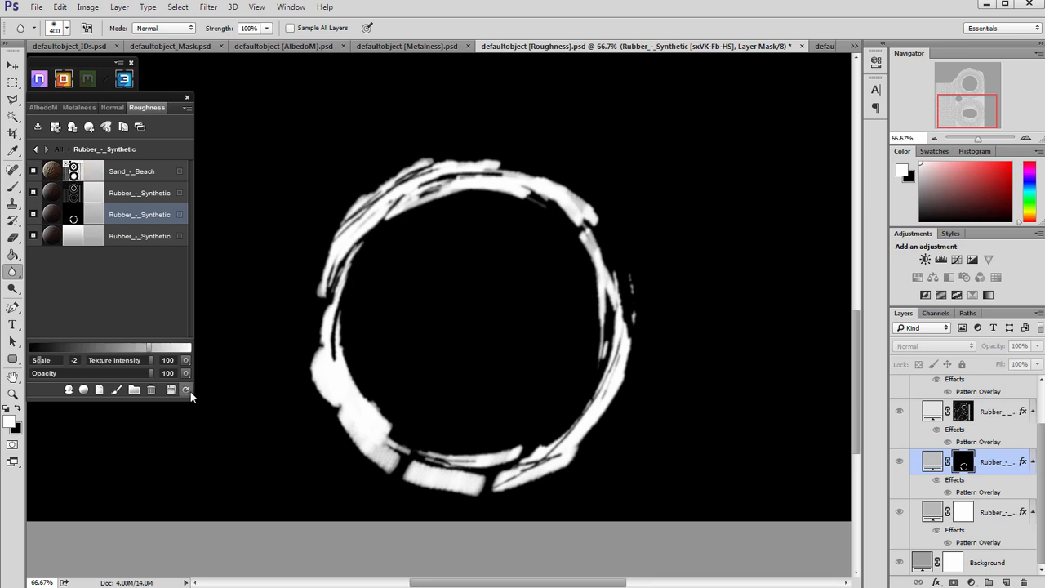
- Examine the wheel in the 3D preview, alternating between PBR shading and individual channels such as albedo
key(alt+Tab)
mouse_move(495, 394)
mouse_down()
mouse_move(417, 374)
mouse_move(563, 425)
mouse_move(410, 354)
mouse_move(369, 363)
mouse_move(564, 418)
mouse_move(338, 310)
mouse_move(411, 357)
mouse_move(245, 326)
mouse_move(278, 341)
mouse_move(395, 335)
mouse_move(429, 320)
mouse_move(444, 287)
mouse_move(430, 351)
mouse_move(432, 442)
mouse_move(291, 412)
mouse_move(312, 434)
mouse_move(281, 380)
mouse_move(417, 390)
mouse_move(364, 401)
mouse_move(738, 406)
mouse_move(628, 399)
mouse_move(609, 459)
mouse_move(599, 419)
mouse_move(455, 400)
mouse_up()
key(2)
key(3)
key(2)
key(1)
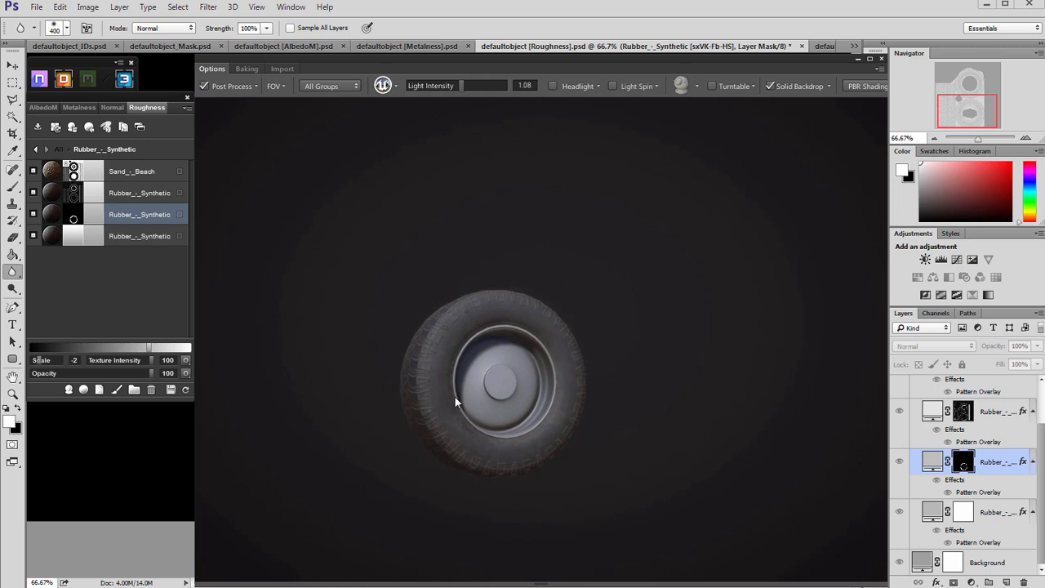
key(2)
key(1)
key(2)
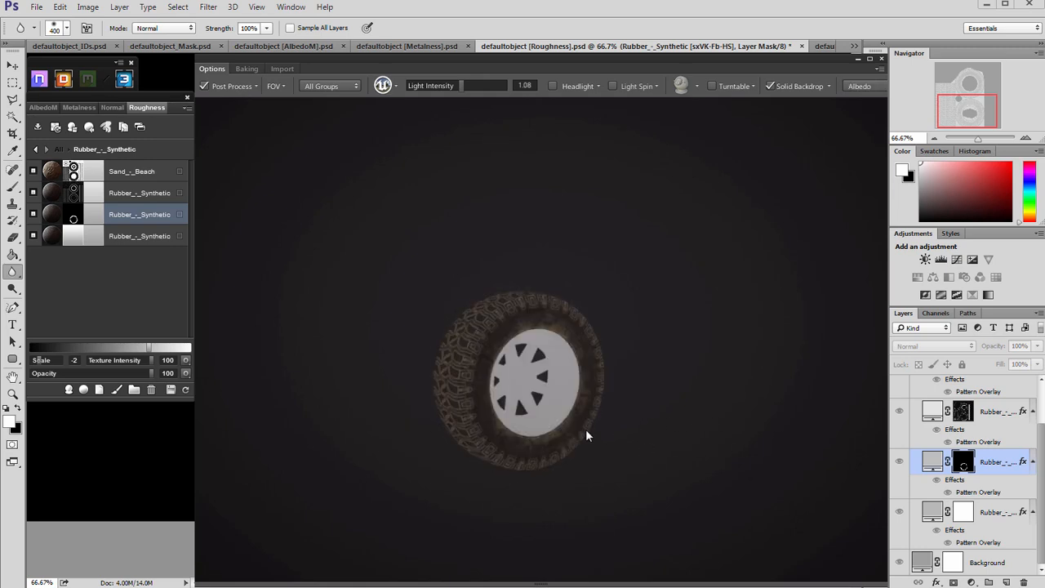
key(1)
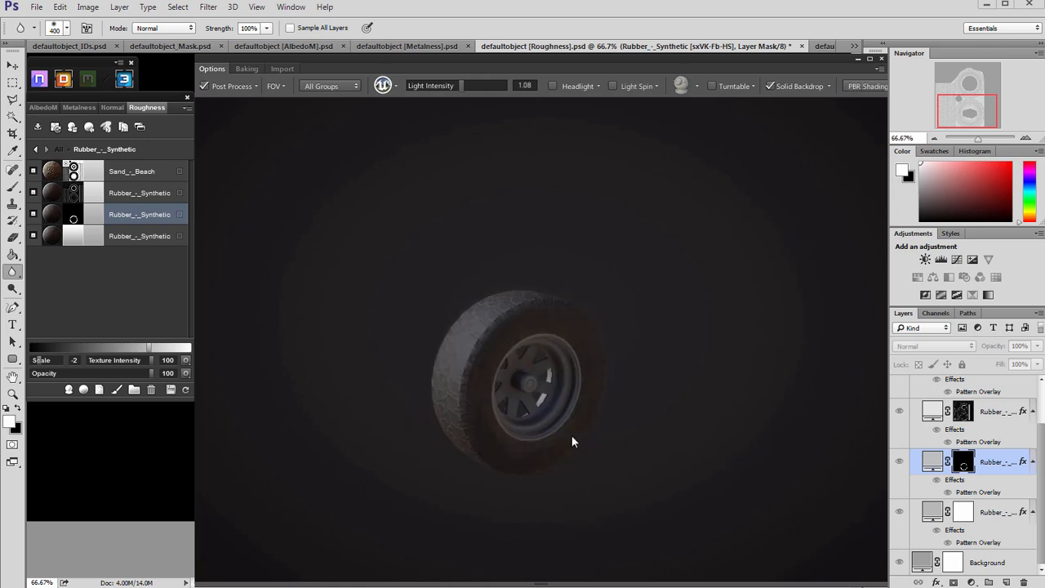
scroll(623, 453, up, 3)
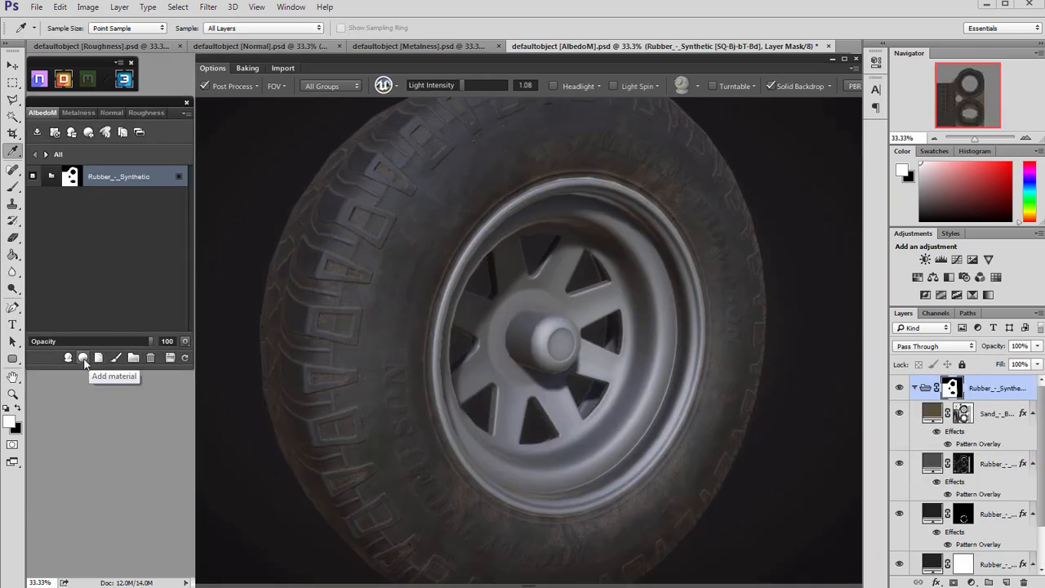
- Add the Steel - Dirty material from the basic materials as a new layer above the rubber group
click(99, 370)
drag(754, 122, 739, 400)
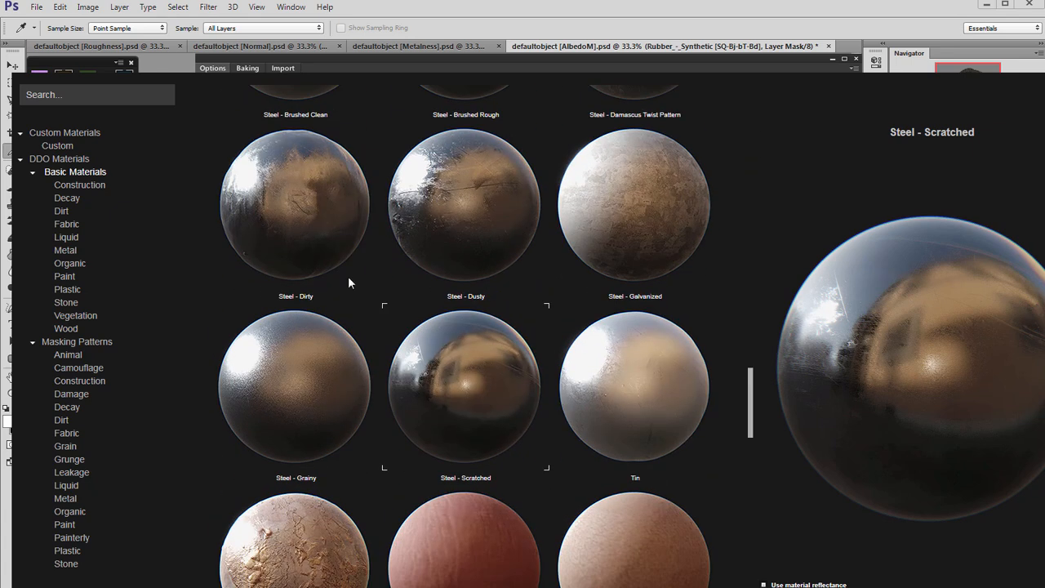
click(294, 204)
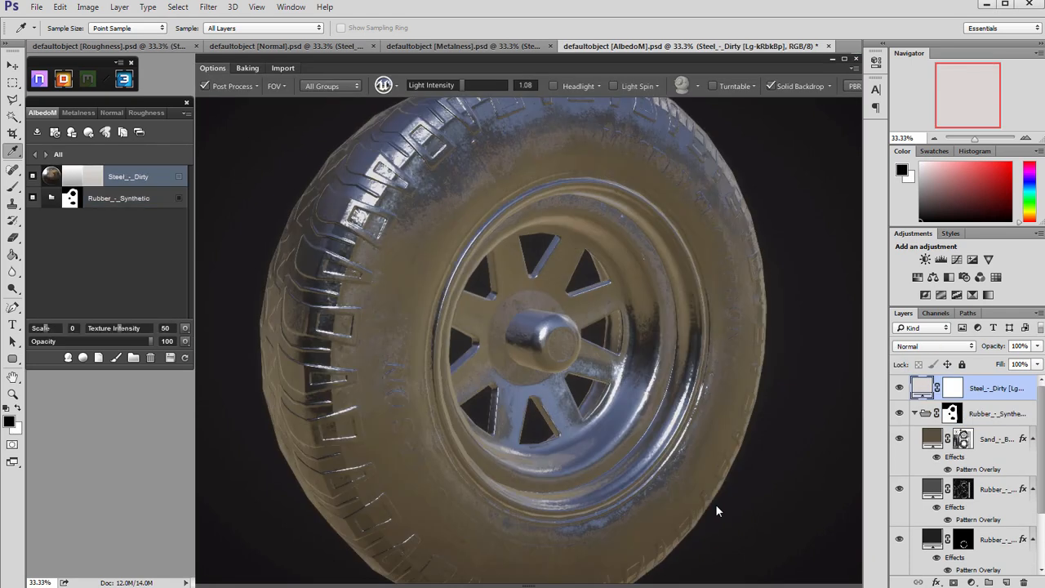
- Place the Steel_-_Dirty material in its own group and mask that group to the wheel's rim area
scroll(701, 490, down, 3)
drag(678, 481, 637, 478)
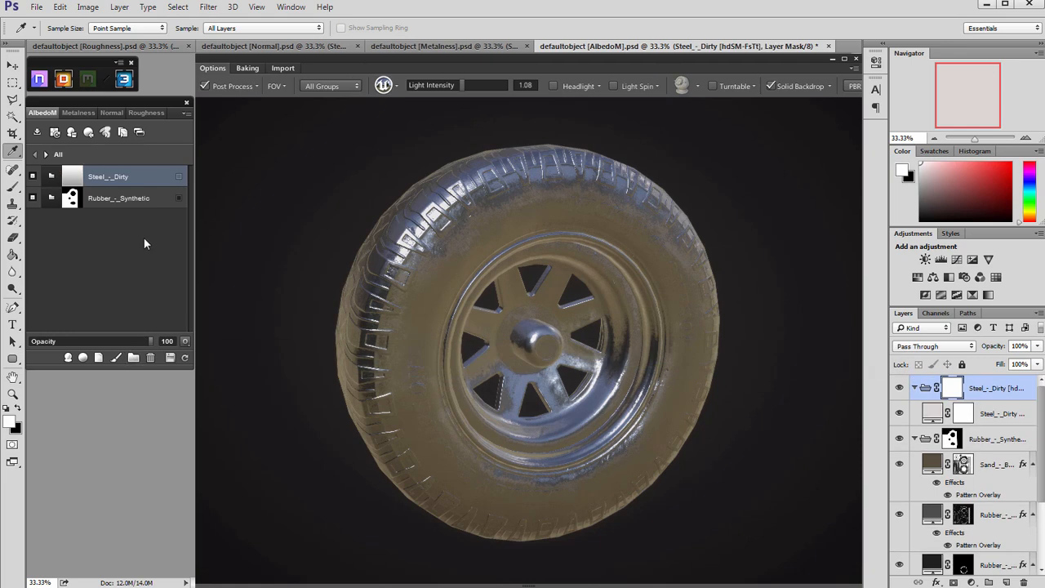
click(179, 180)
click(199, 191)
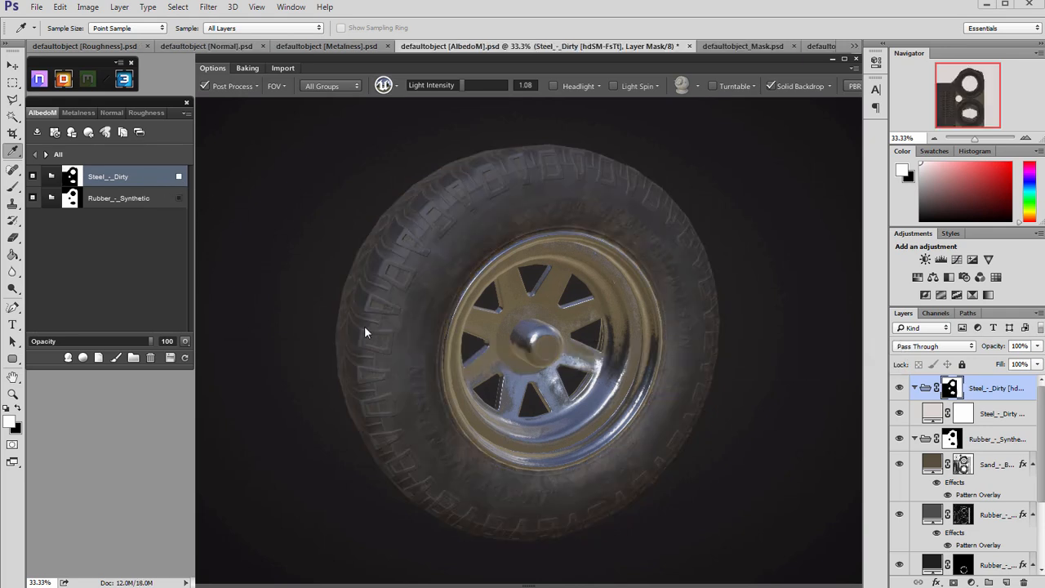
- Examine the steel rim's reflections from several angles and enter the Steel_-_Dirty group
mouse_move(554, 330)
mouse_down()
mouse_move(434, 325)
mouse_move(443, 334)
mouse_move(507, 290)
mouse_move(546, 323)
mouse_up()
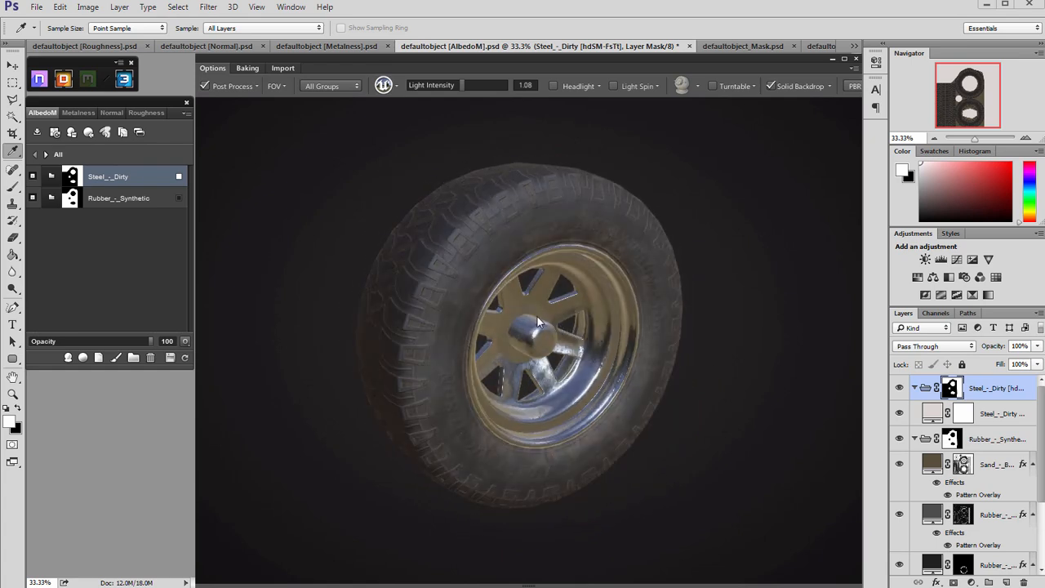
scroll(607, 365, up, 5)
drag(607, 361, 583, 353)
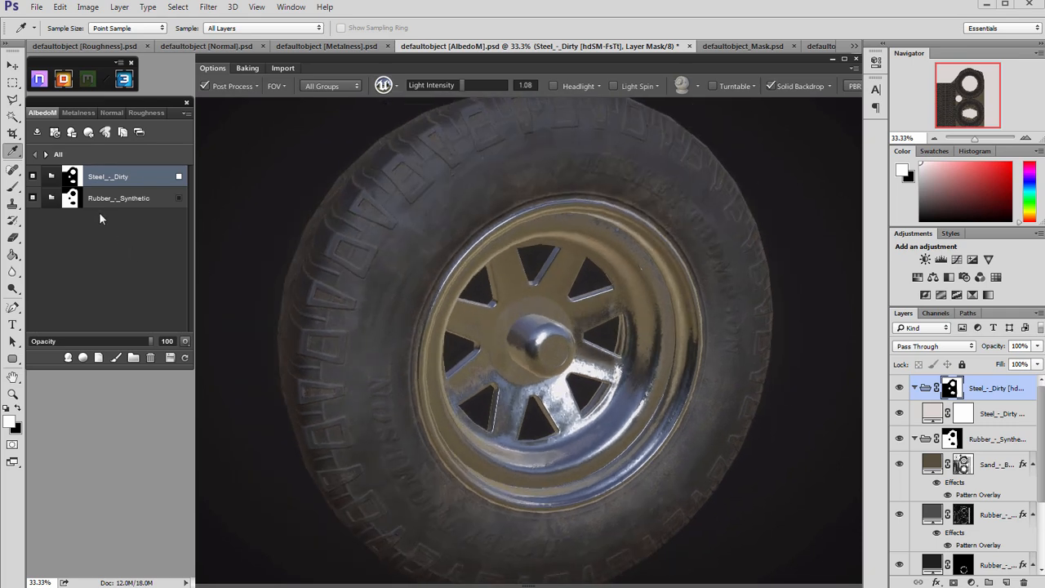
click(51, 176)
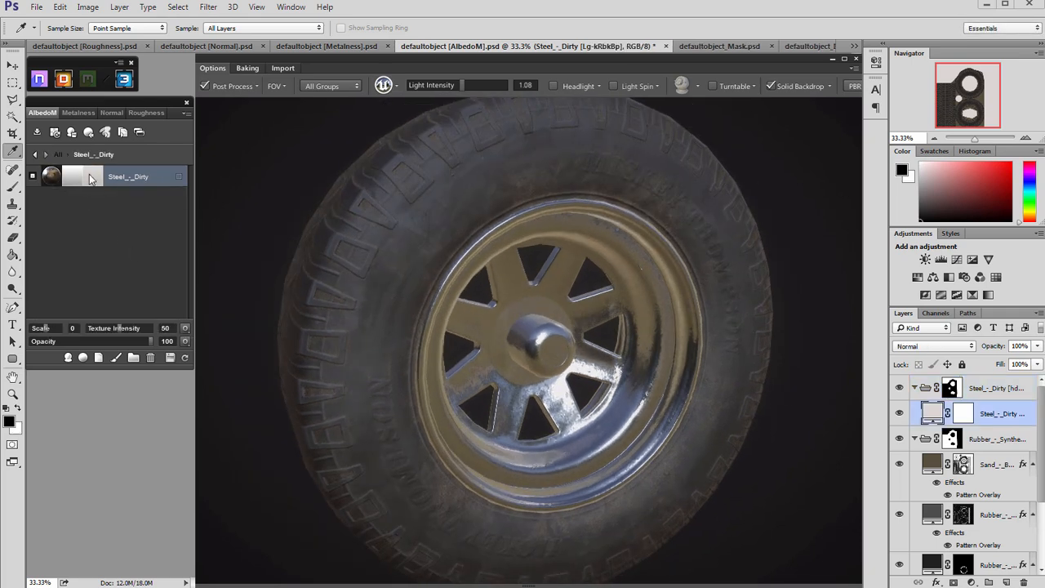
drag(523, 318, 209, 235)
scroll(434, 408, up, 5)
scroll(434, 408, down, 5)
scroll(449, 299, up, 3)
scroll(444, 308, down, 3)
drag(438, 294, 323, 266)
scroll(403, 295, up, 2)
drag(432, 297, 344, 283)
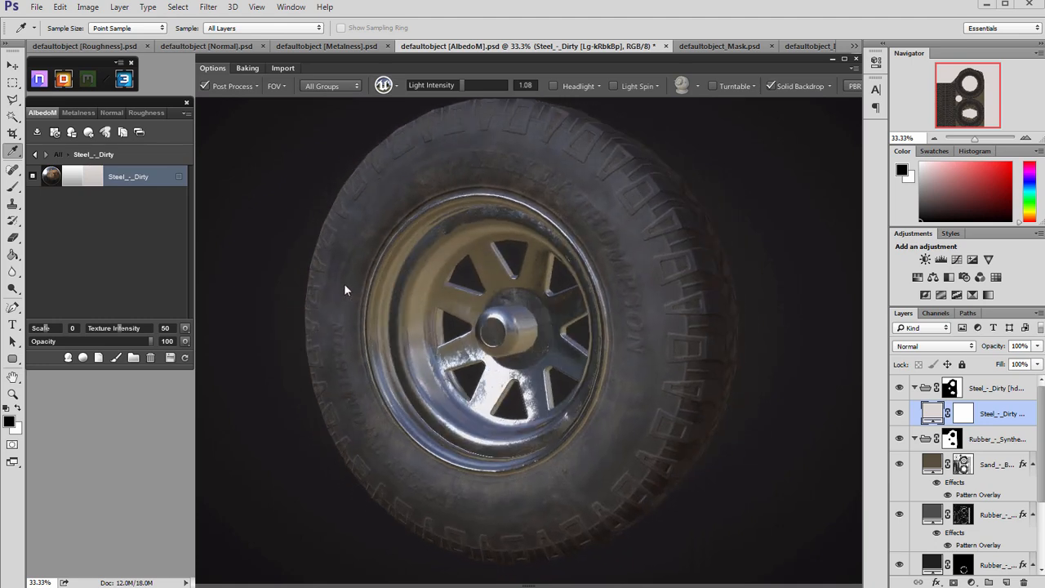
- Darken the Steel_-_Dirty material's albedo colour to 76% brightness
click(96, 181)
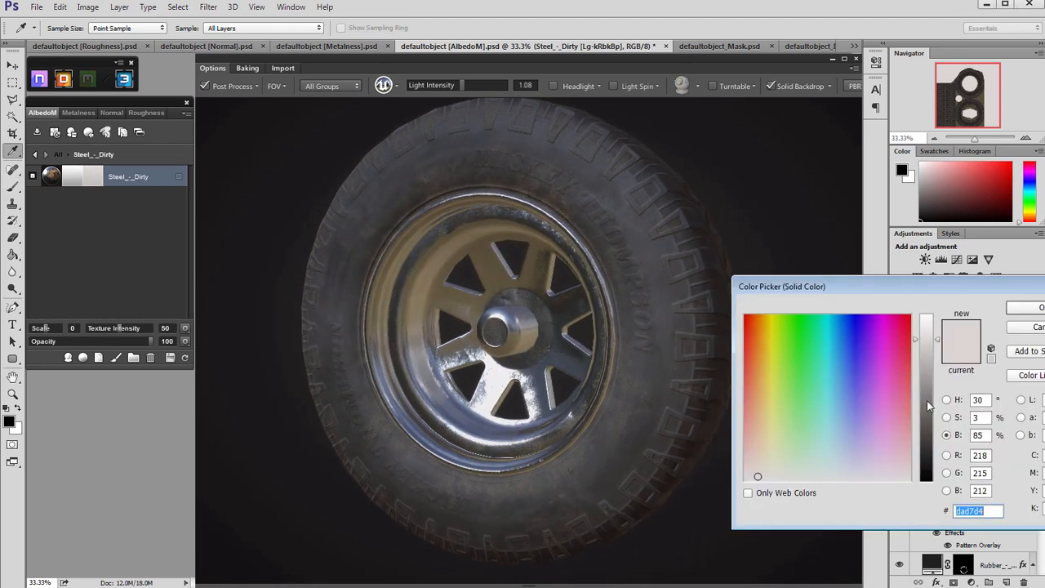
drag(915, 338, 916, 359)
click(1024, 308)
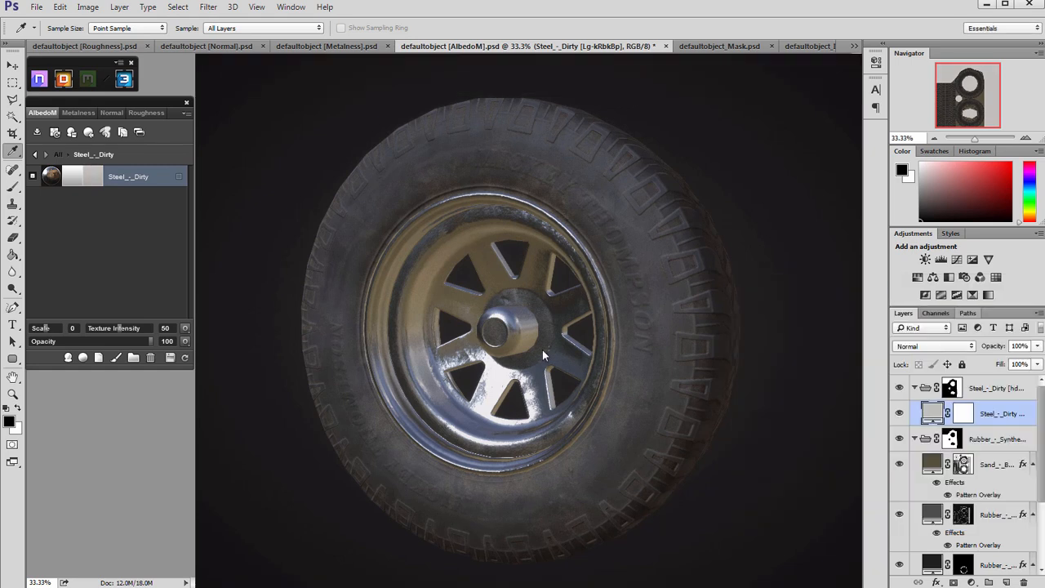
- Darken the Steel_-_Dirty material's albedo colour to 57% brightness and fine-tune it slightly lighter
drag(420, 369, 356, 349)
click(101, 186)
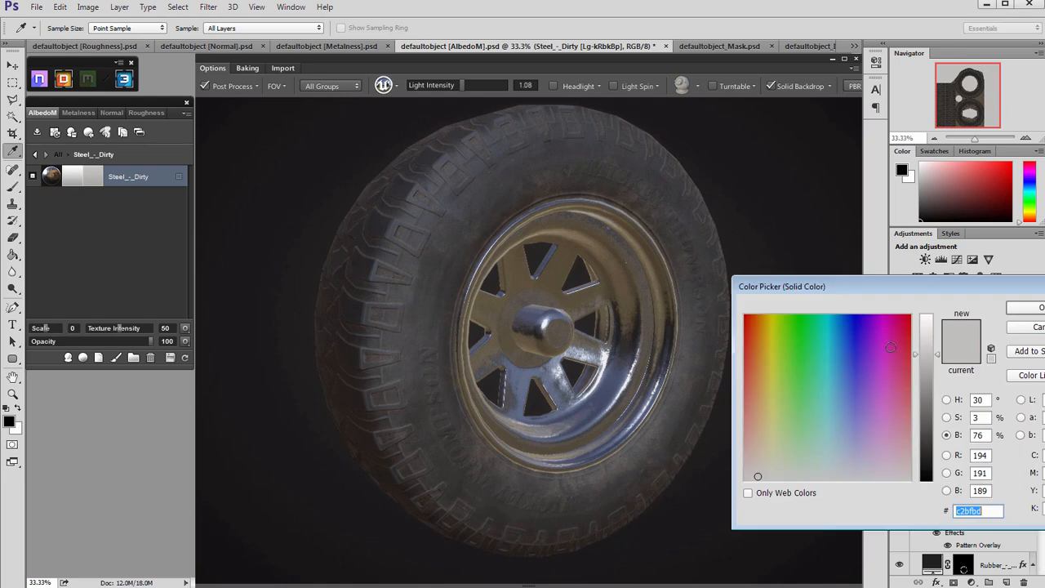
click(1026, 308)
drag(591, 402, 609, 417)
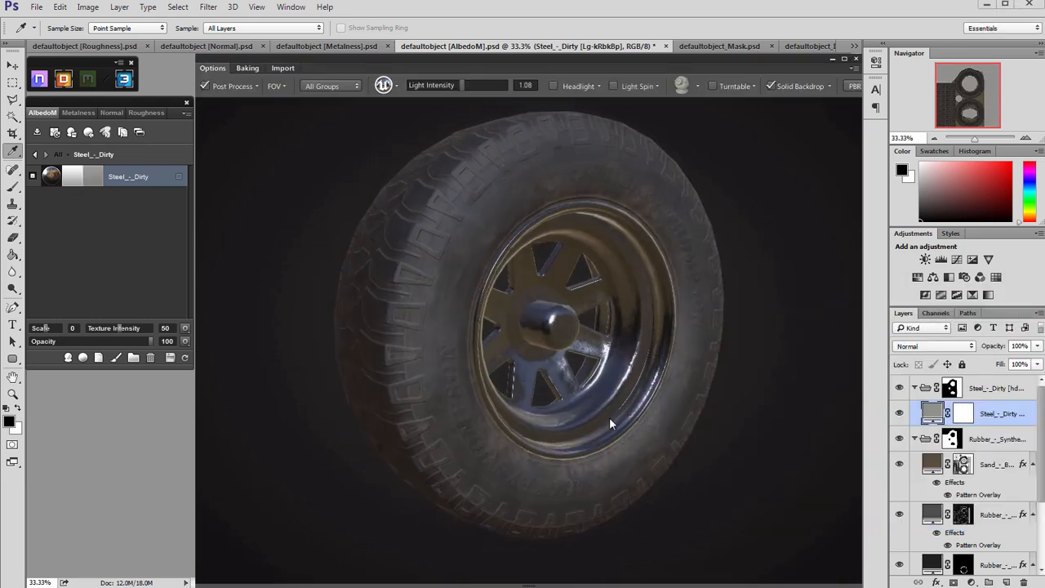
click(95, 181)
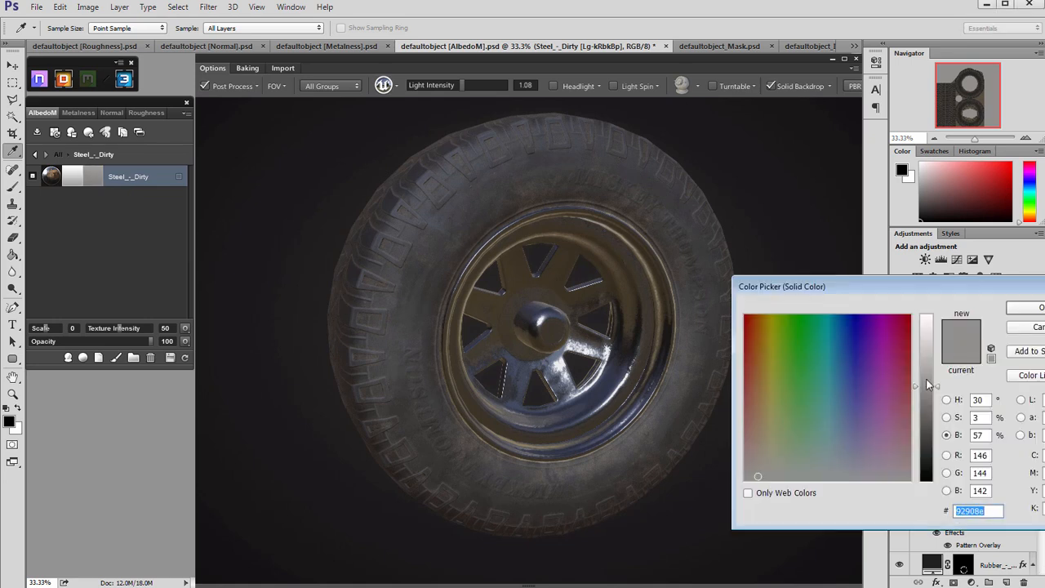
key(Return)
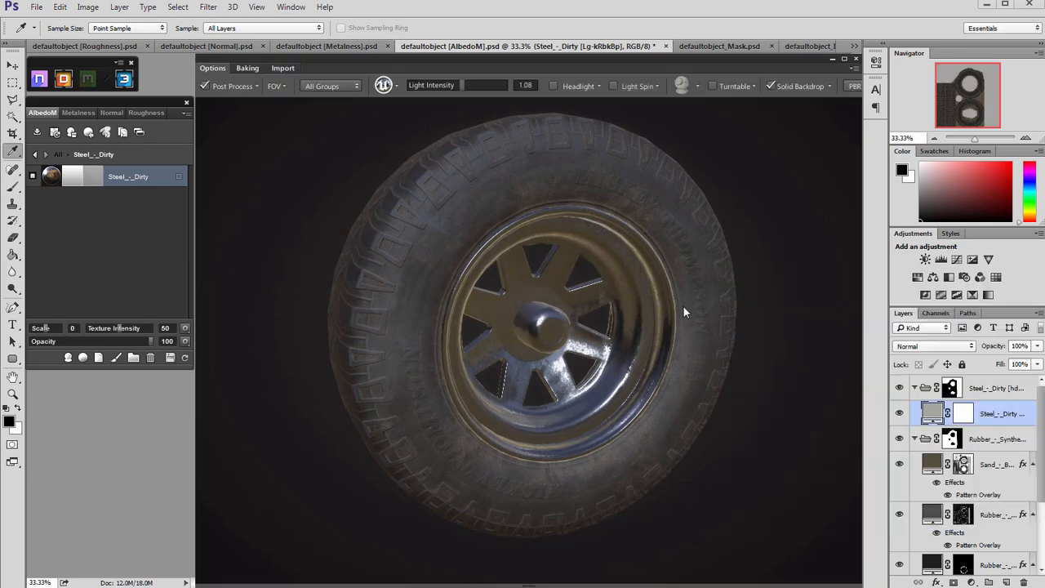
drag(683, 306, 589, 308)
- Lighten the Steel_-_Dirty material's roughness colour to 39% brightness and check the rim's reflections from an angle
click(138, 114)
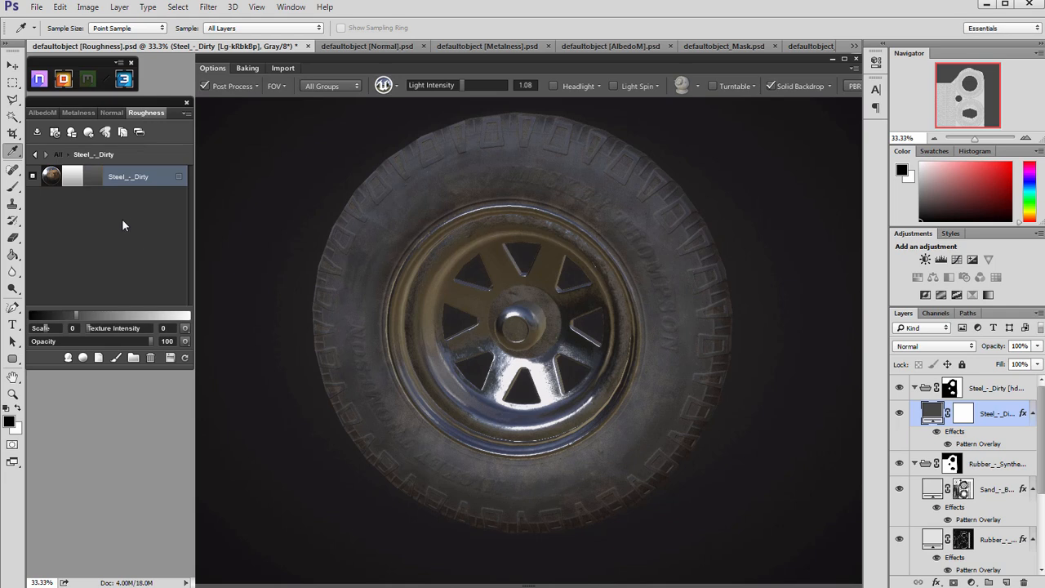
click(95, 180)
drag(940, 439, 938, 419)
click(1024, 309)
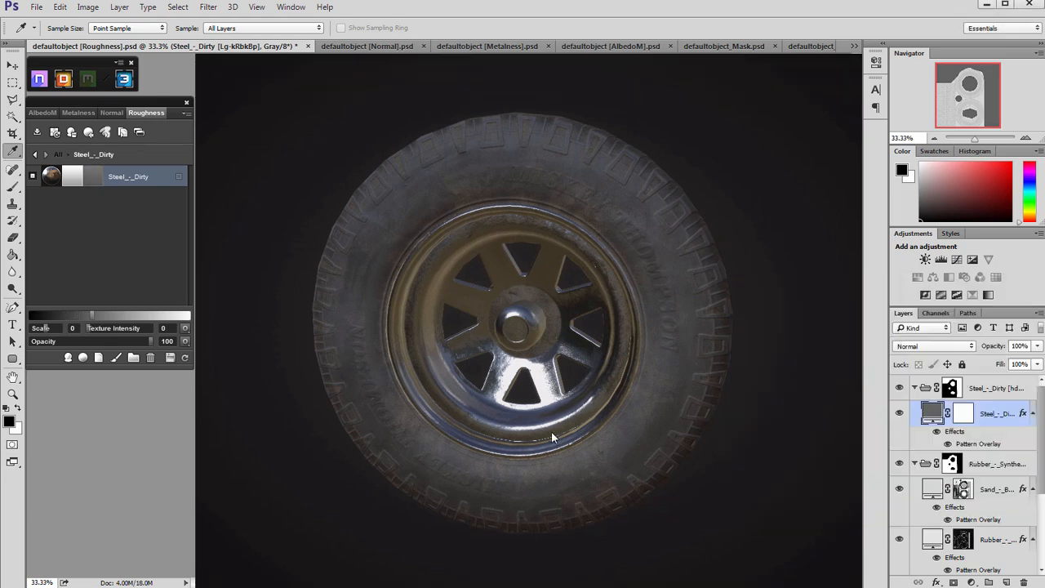
drag(538, 401, 274, 275)
- Raise the Steel_-_Dirty roughness colour slightly above 39% brightness and inspect the rim near and far
click(92, 176)
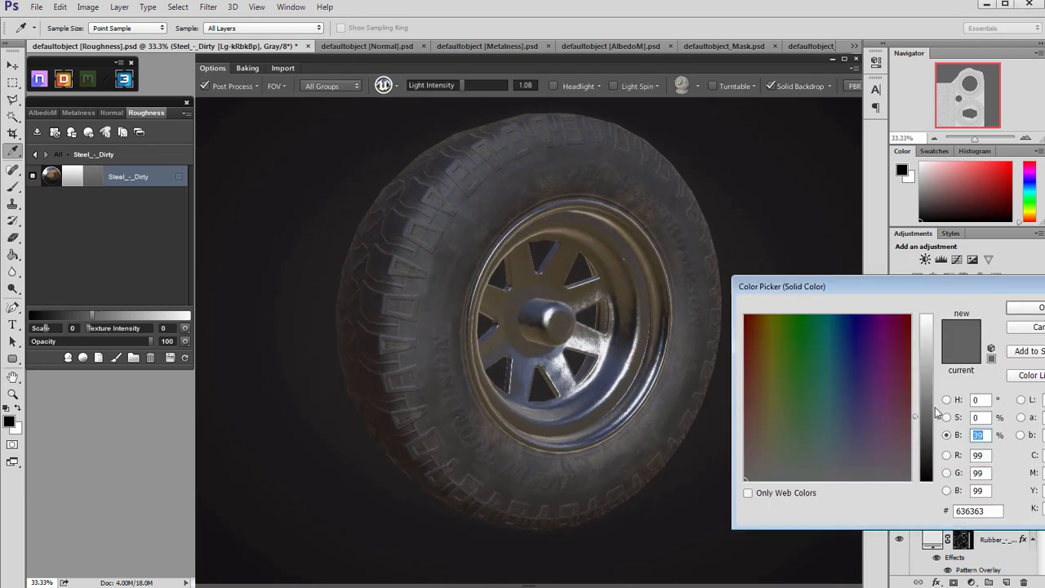
click(1021, 309)
scroll(694, 384, up, 1)
scroll(694, 385, down, 5)
drag(434, 302, 479, 309)
scroll(609, 335, up, 4)
drag(614, 335, 571, 326)
scroll(578, 327, up, 1)
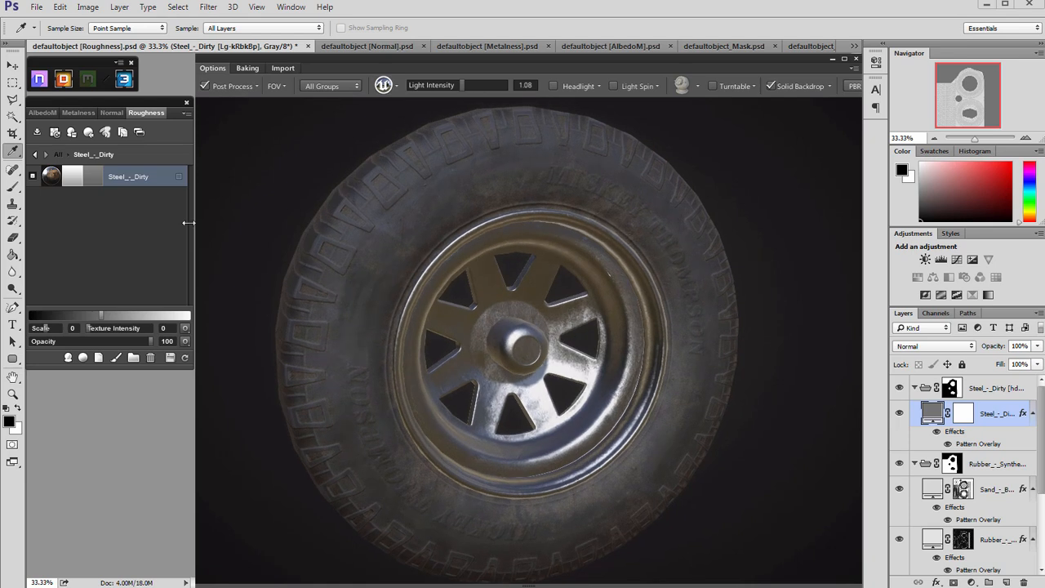
- Add the Sand - Beach material from the basic materials above Steel_-_Dirty in the rim's group
click(83, 358)
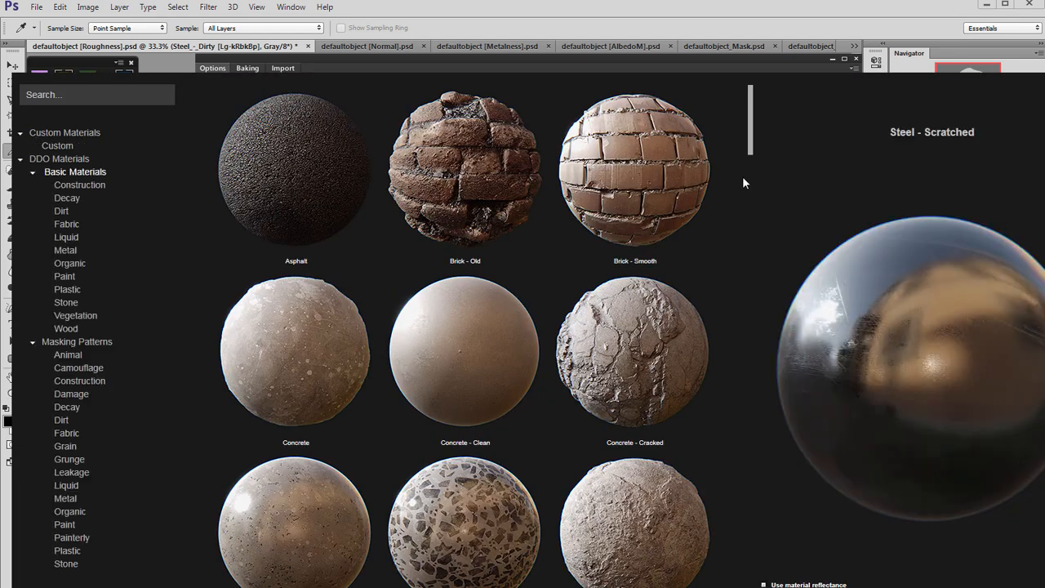
drag(755, 137, 753, 250)
click(466, 211)
double_click(467, 211)
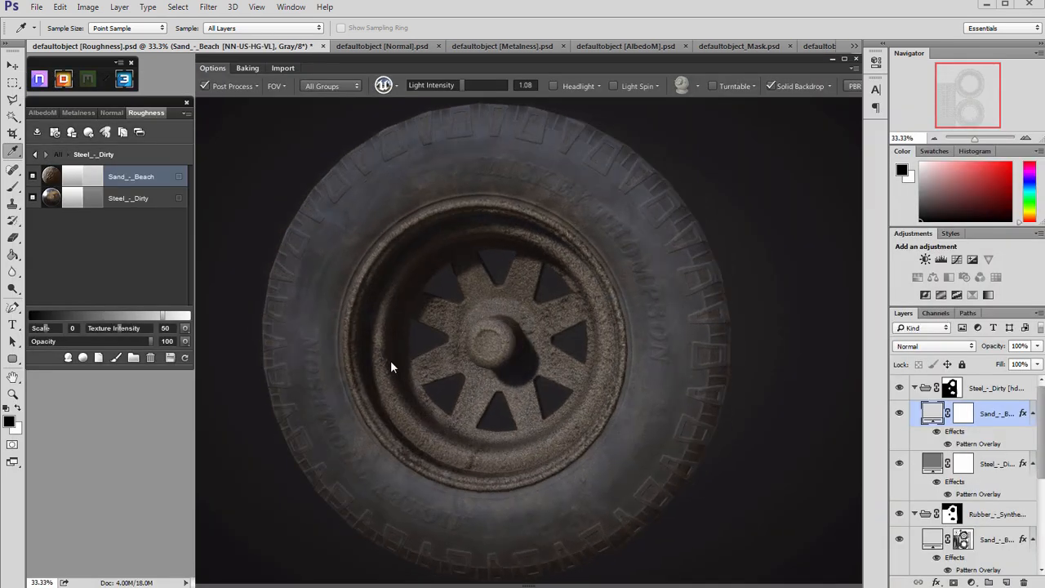
- Start editing the Sand_-_Beach layer's dynamic mask and apply the Rich Occlusion preset
click(72, 179)
click(559, 399)
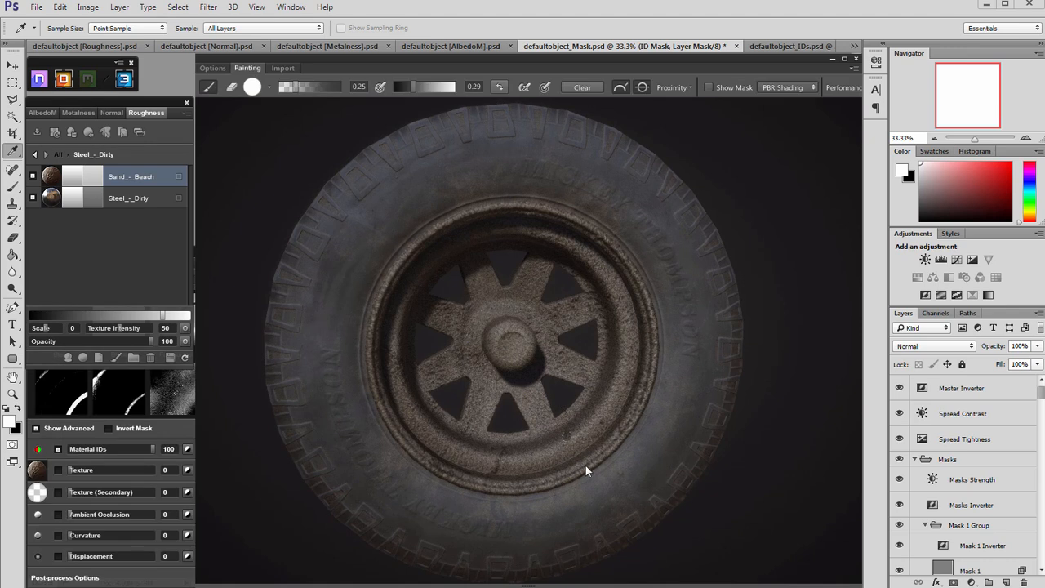
drag(489, 421, 444, 415)
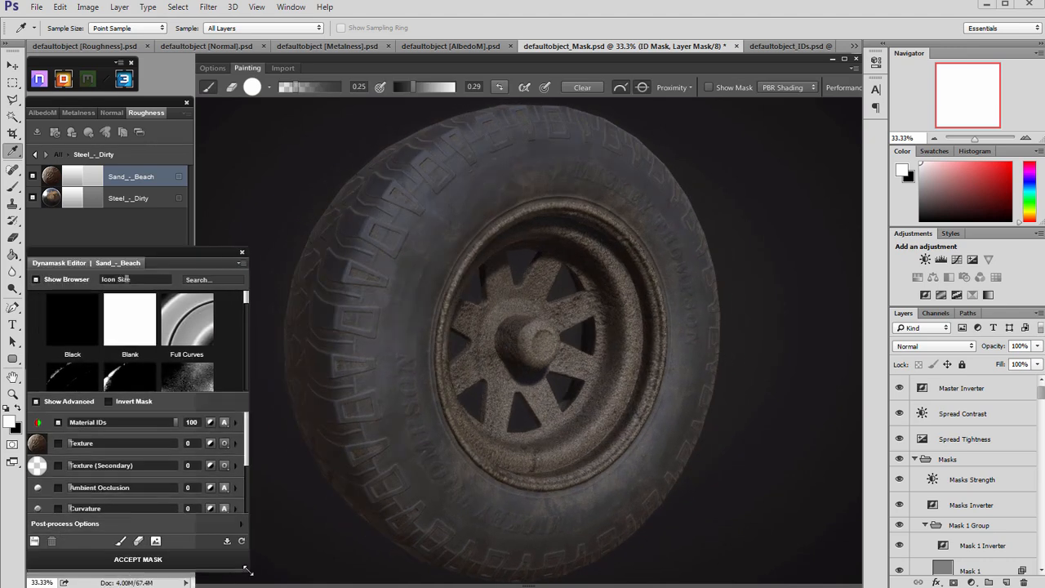
drag(254, 302, 225, 383)
click(193, 362)
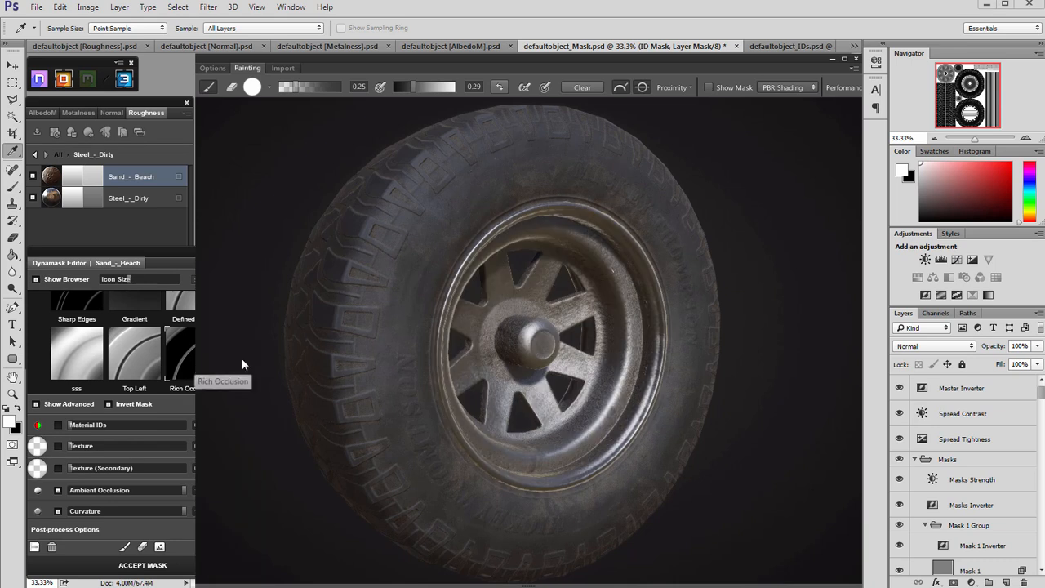
drag(352, 385, 597, 160)
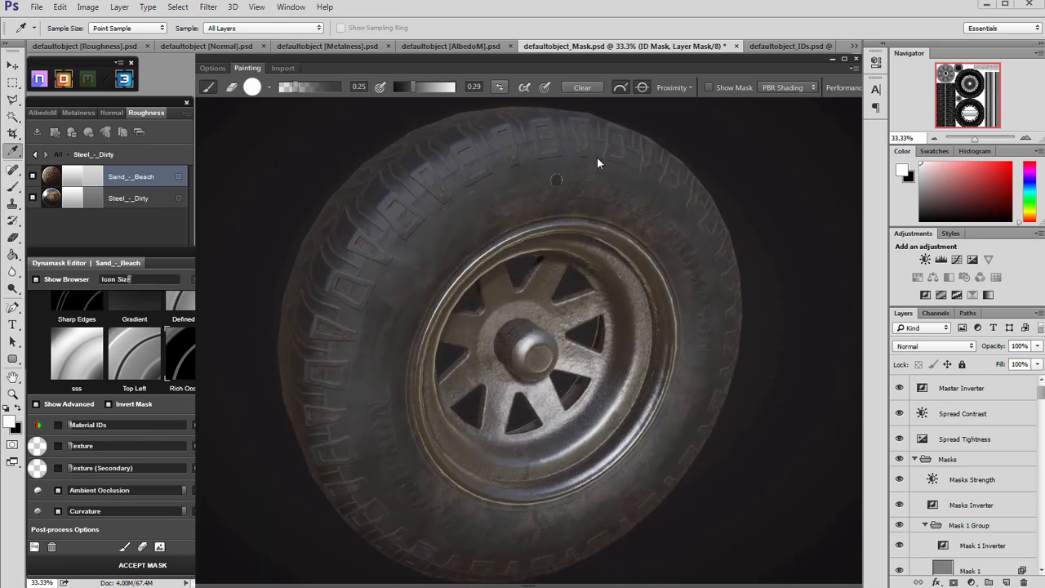
- Preview the Sand_-_Beach mask on the wheel and set its ambient occlusion tightness to 78 and contrast to 59
click(708, 87)
drag(691, 163, 253, 376)
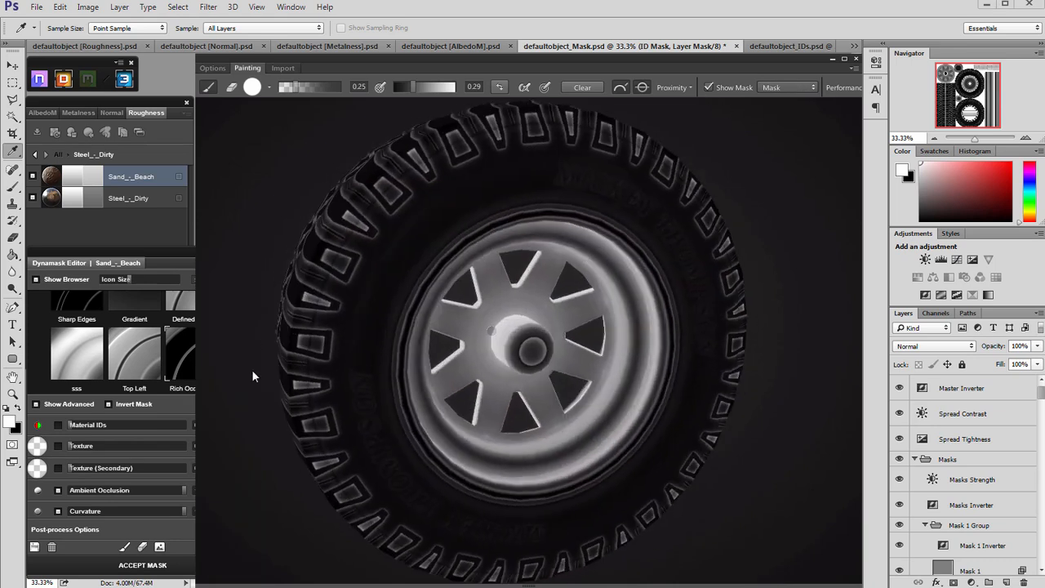
click(166, 405)
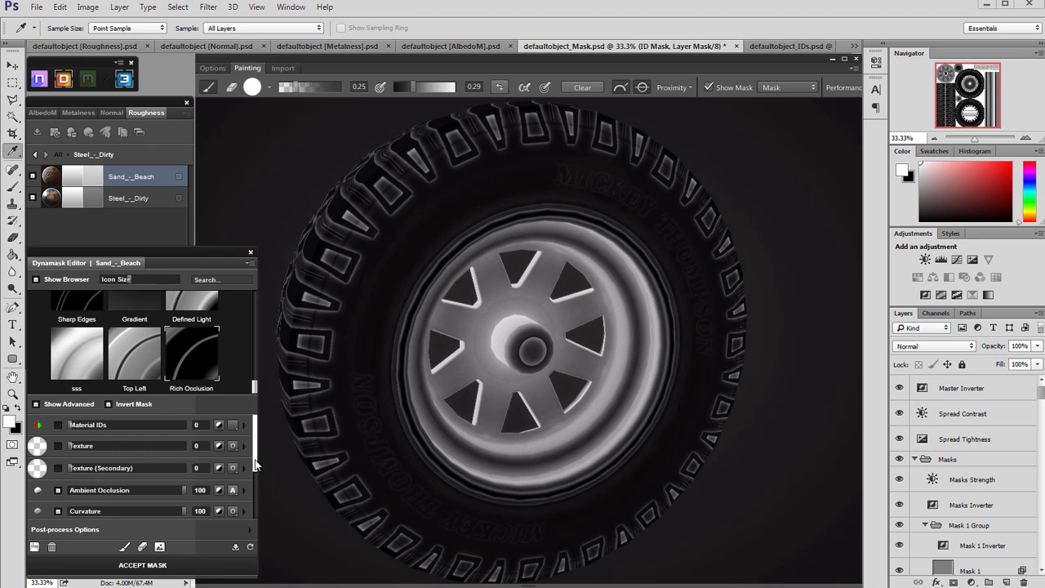
scroll(255, 462, down, 4)
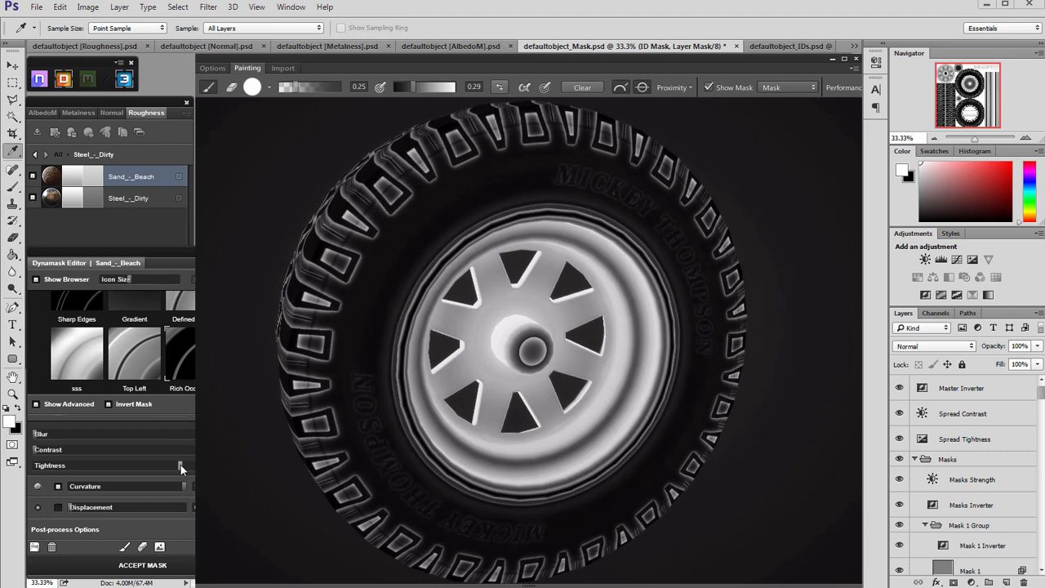
click(145, 449)
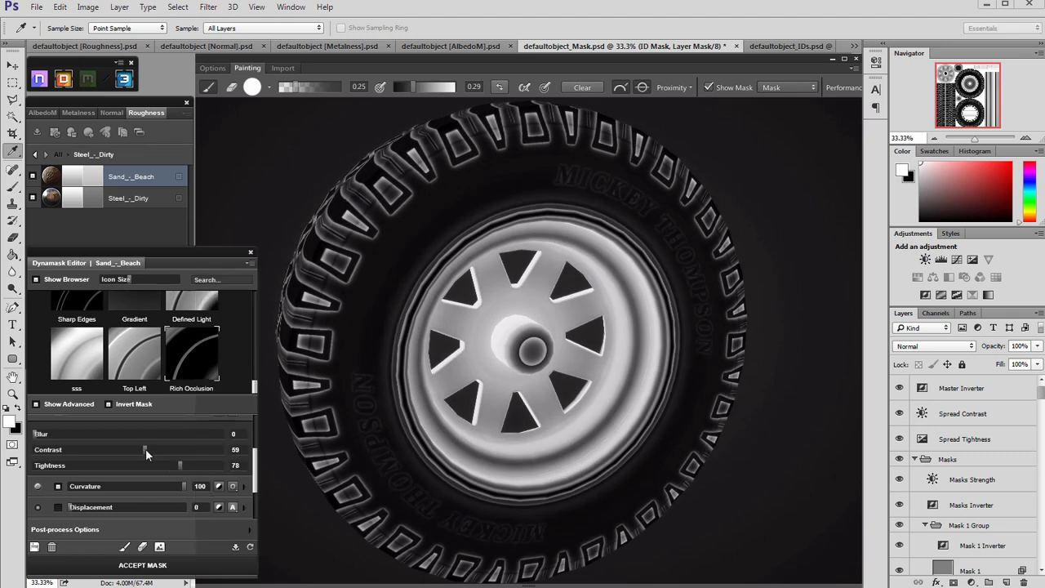
drag(340, 419, 361, 411)
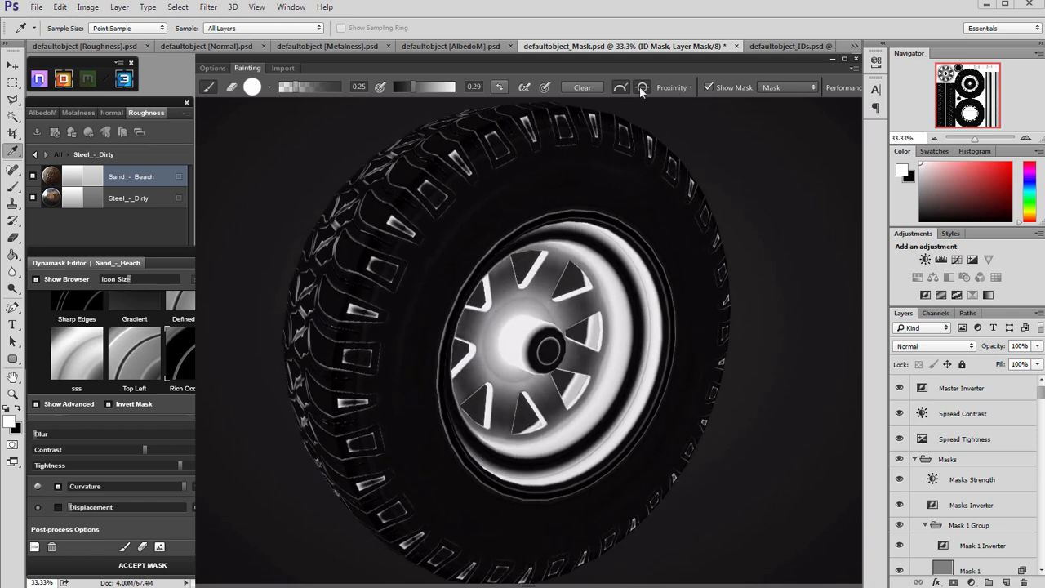
- Check the rim's sand dirt in PBR shading and raise the mask's ambient occlusion contrast to 69
click(707, 87)
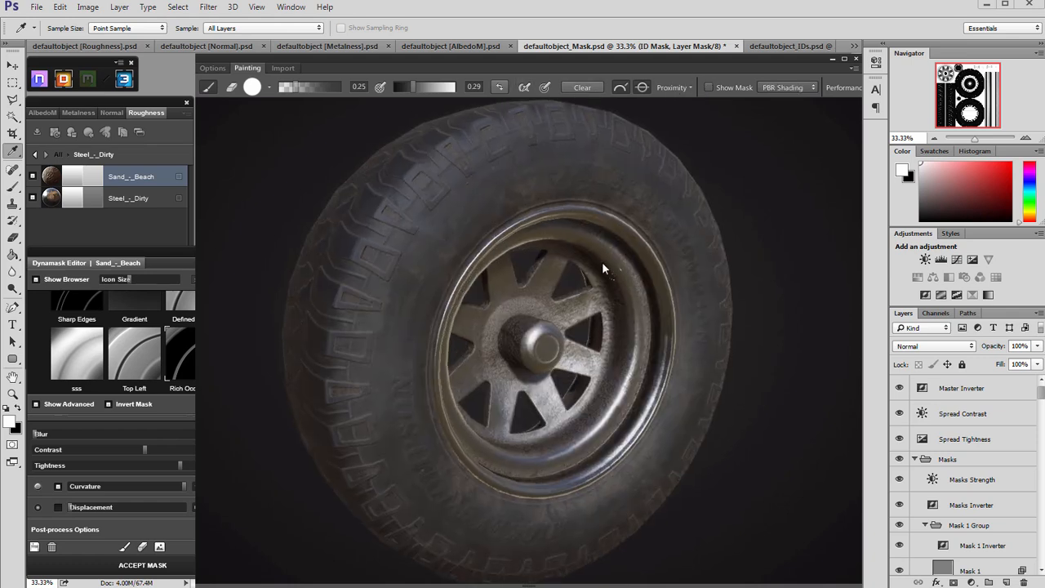
scroll(608, 269, up, 5)
drag(514, 332, 410, 342)
scroll(556, 311, down, 4)
scroll(527, 341, up, 2)
click(152, 425)
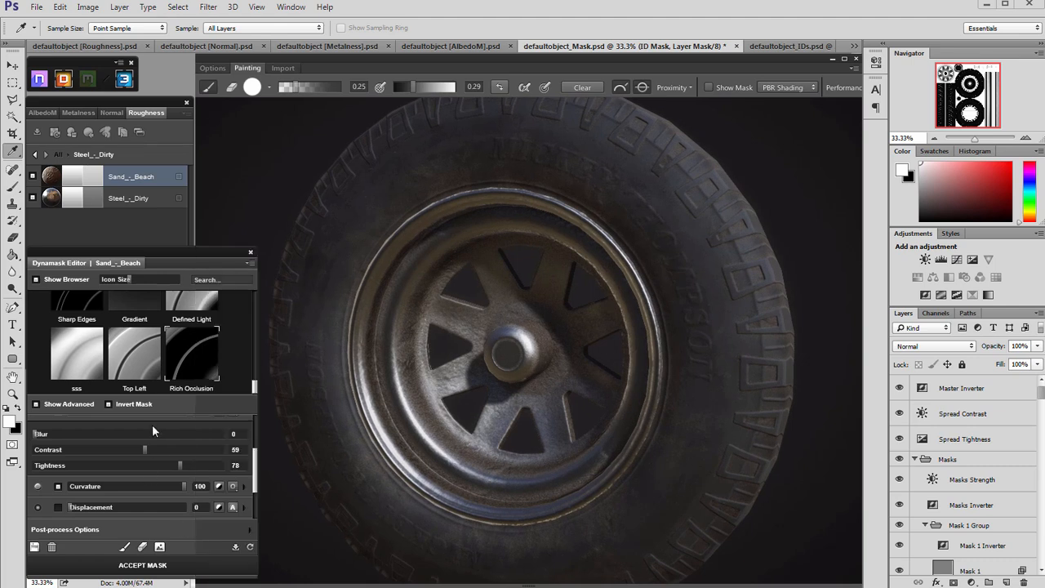
click(708, 88)
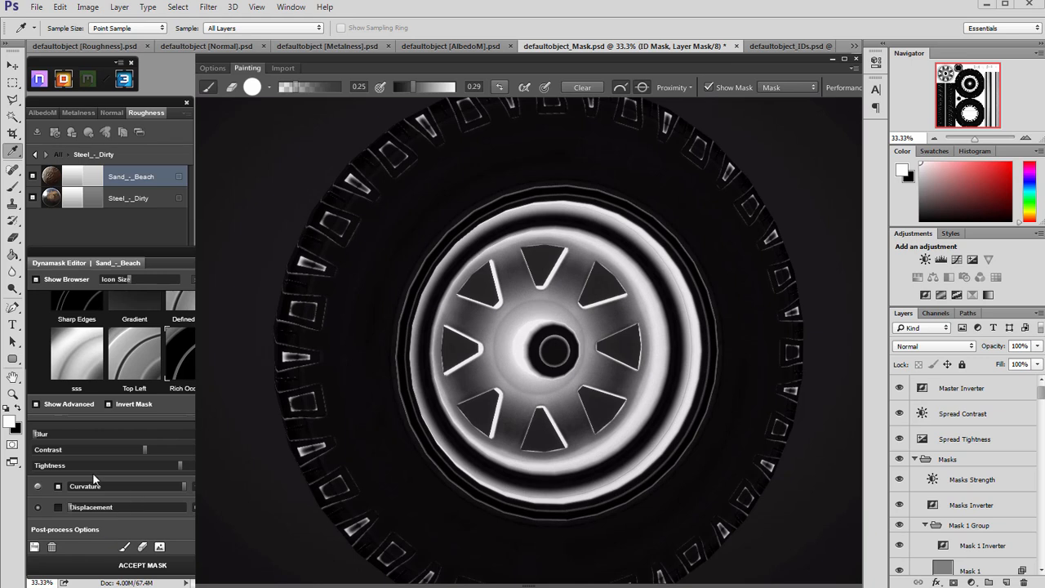
click(150, 446)
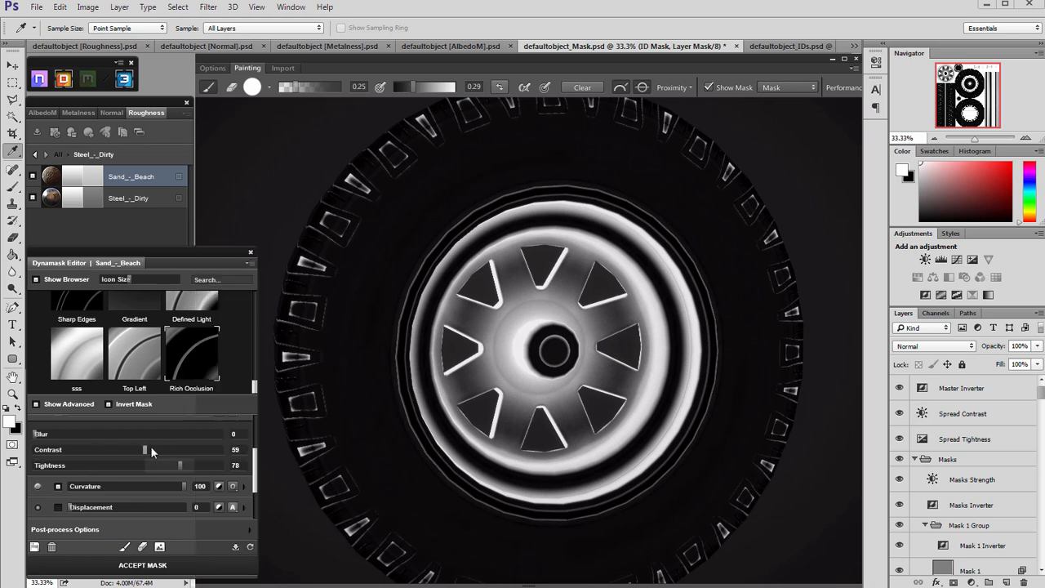
drag(172, 447, 161, 445)
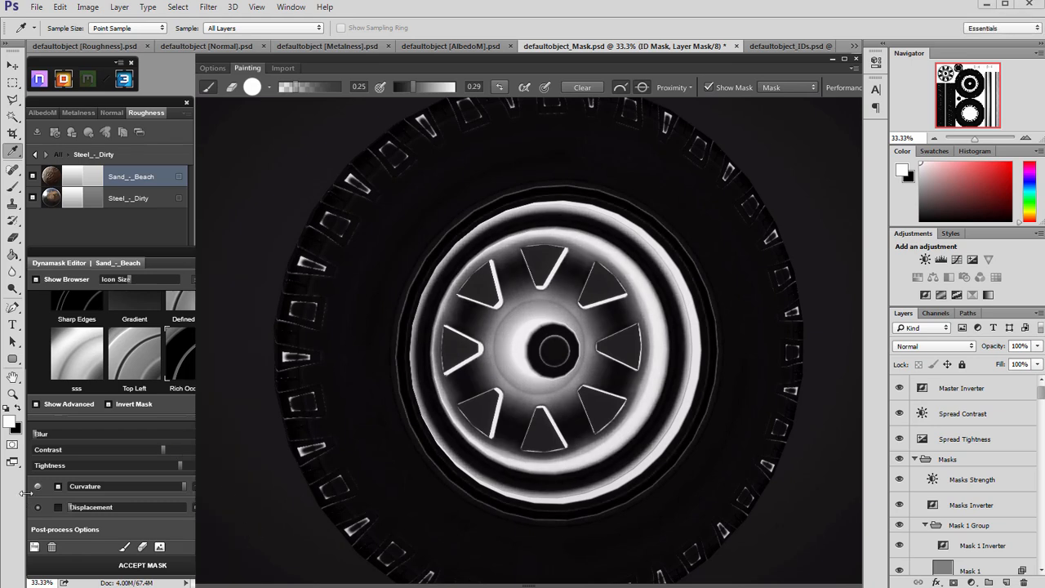
- Set the mask's post-process brightness to 3 and black/white balance to 79, and accept the Sand_-_Beach mask
click(51, 515)
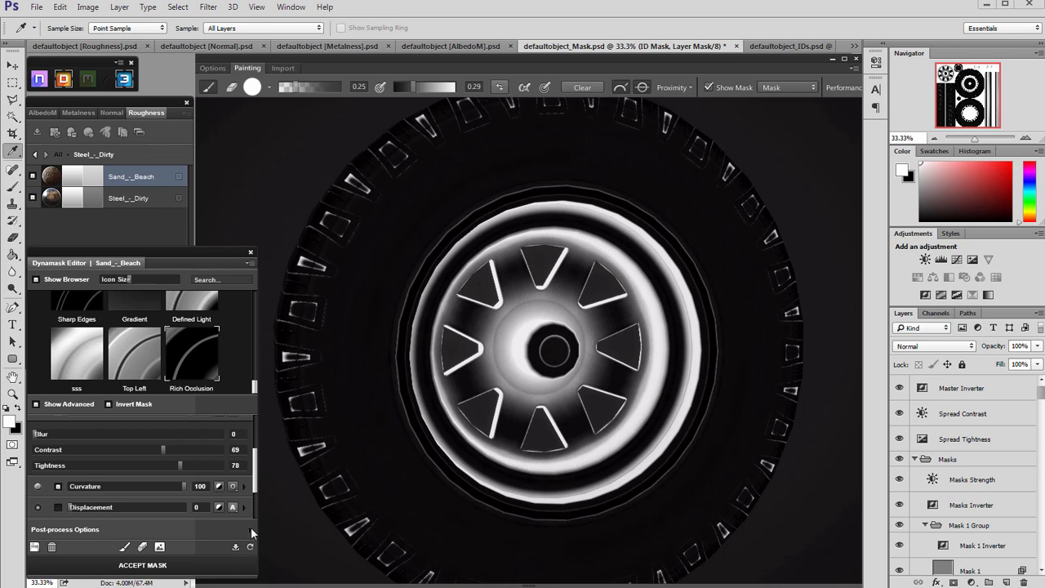
click(251, 529)
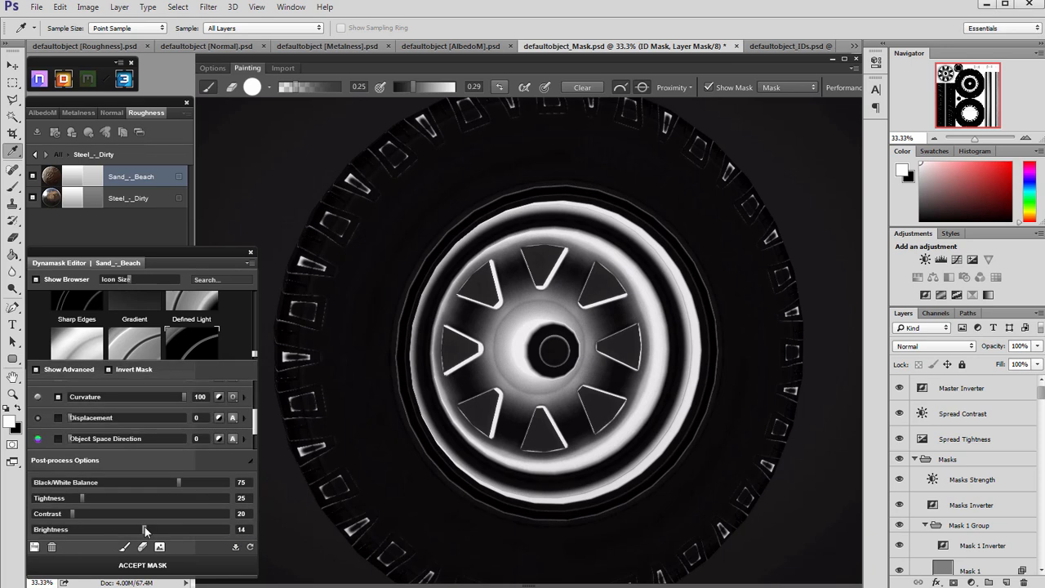
drag(144, 531, 134, 531)
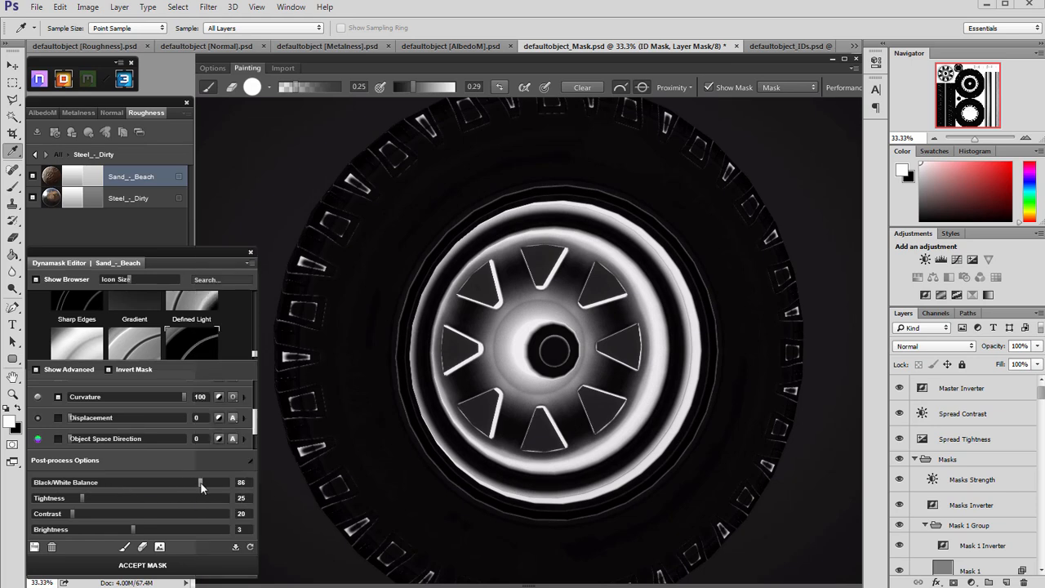
drag(198, 482, 187, 482)
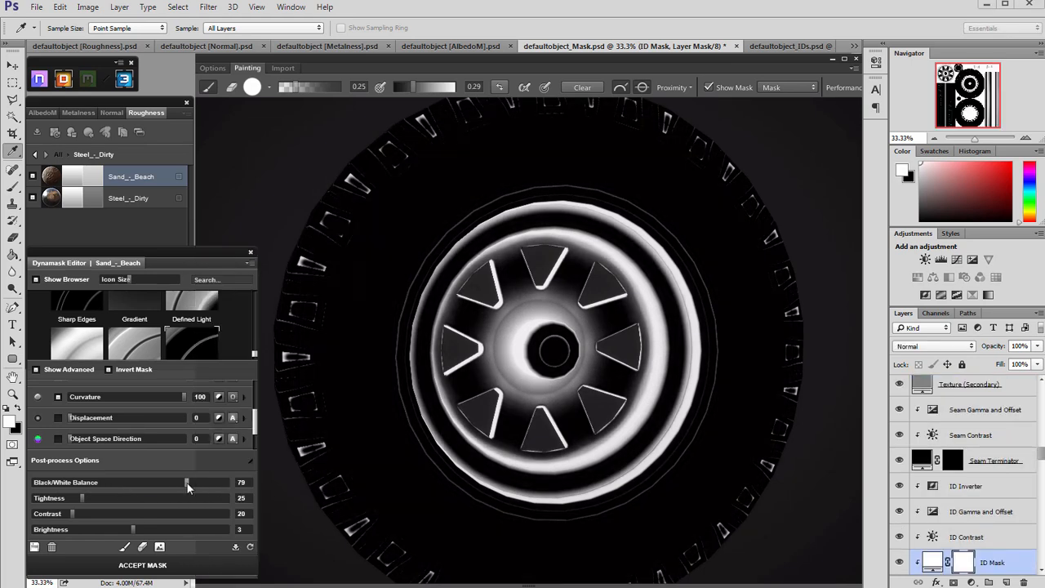
click(143, 565)
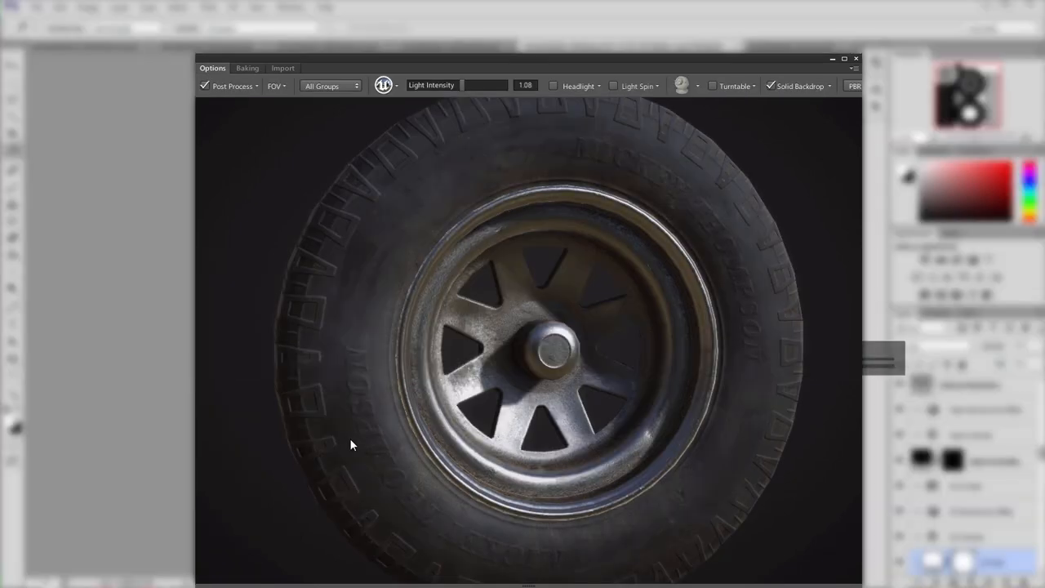
- Inspect the dirt on the rim and set the Sand_-_Beach roughness texture intensity to 59
drag(390, 418, 442, 356)
scroll(371, 338, down, 3)
scroll(496, 362, up, 3)
scroll(478, 359, up, 2)
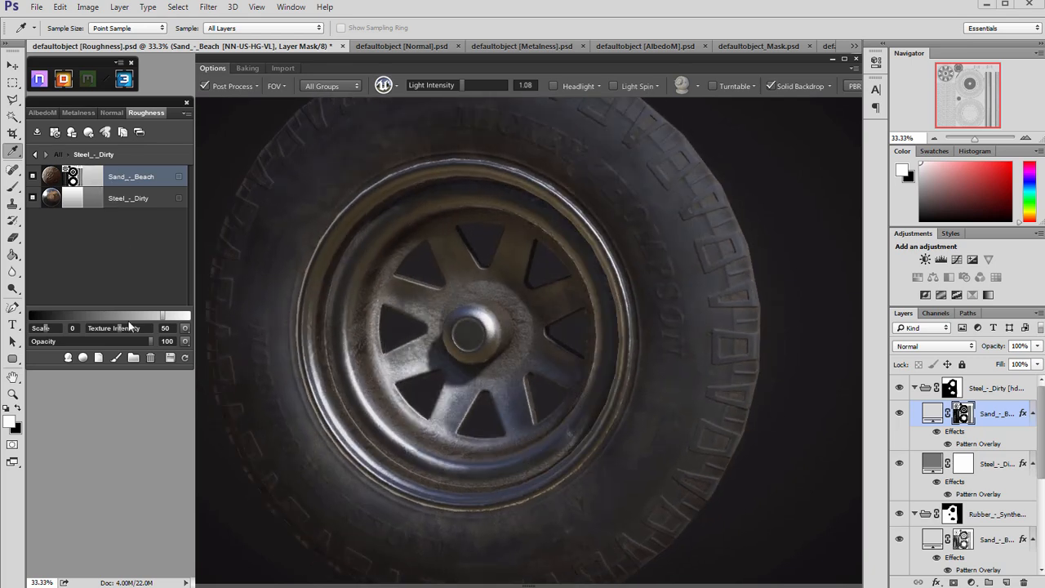
drag(127, 327, 129, 329)
click(95, 330)
drag(322, 324, 227, 322)
drag(92, 330, 115, 325)
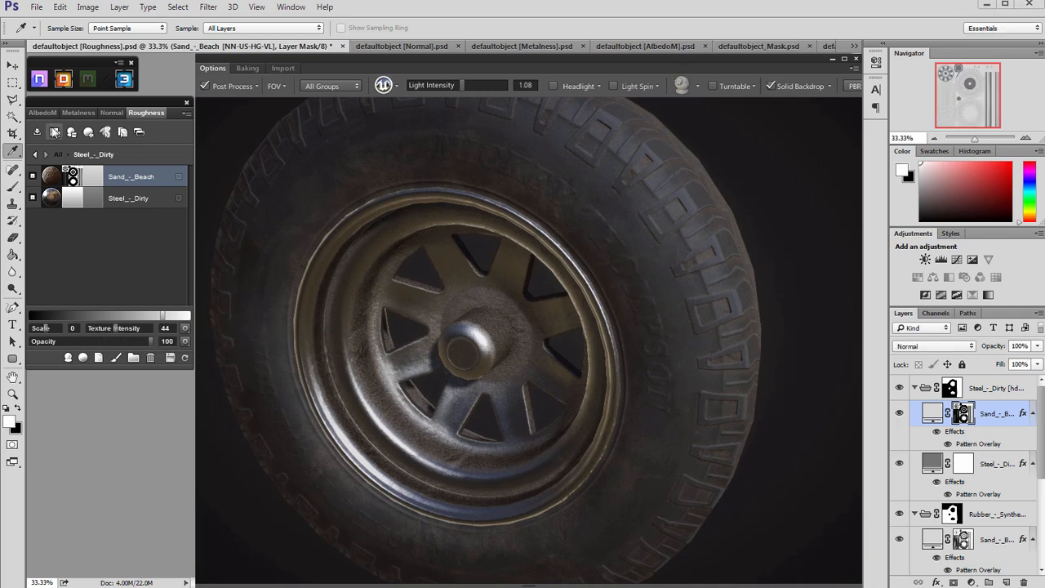
drag(122, 325, 125, 328)
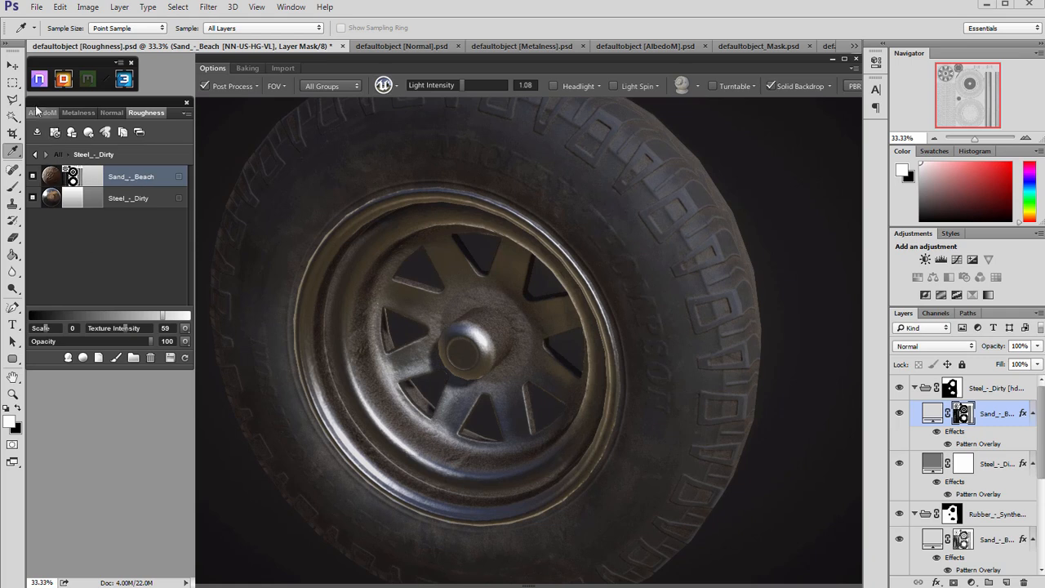
- Set the Sand_-_Beach layer's texture scale to -1 and its roughness texture intensity to 100
drag(45, 330, 40, 327)
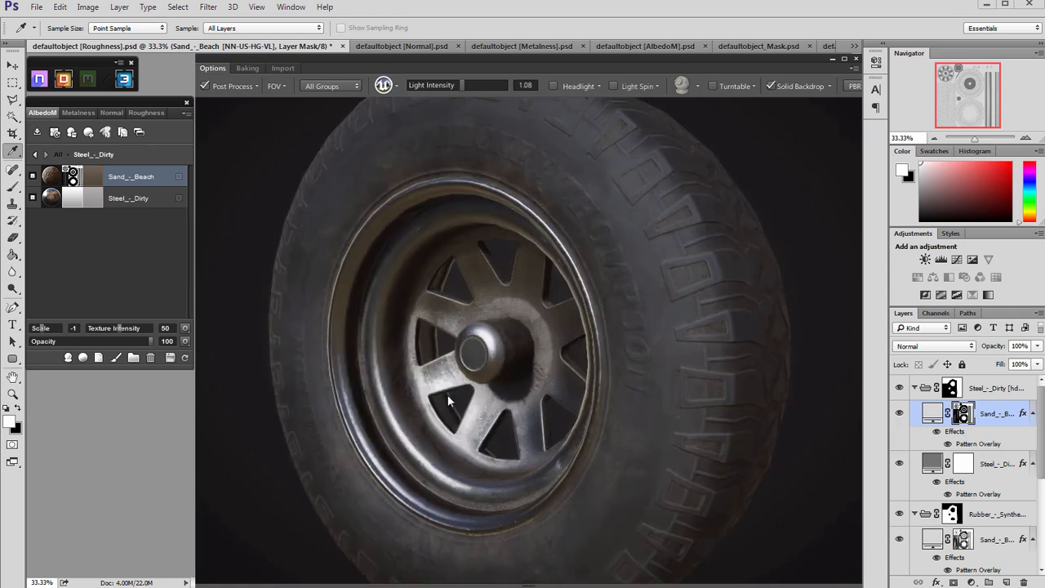
drag(447, 395, 283, 344)
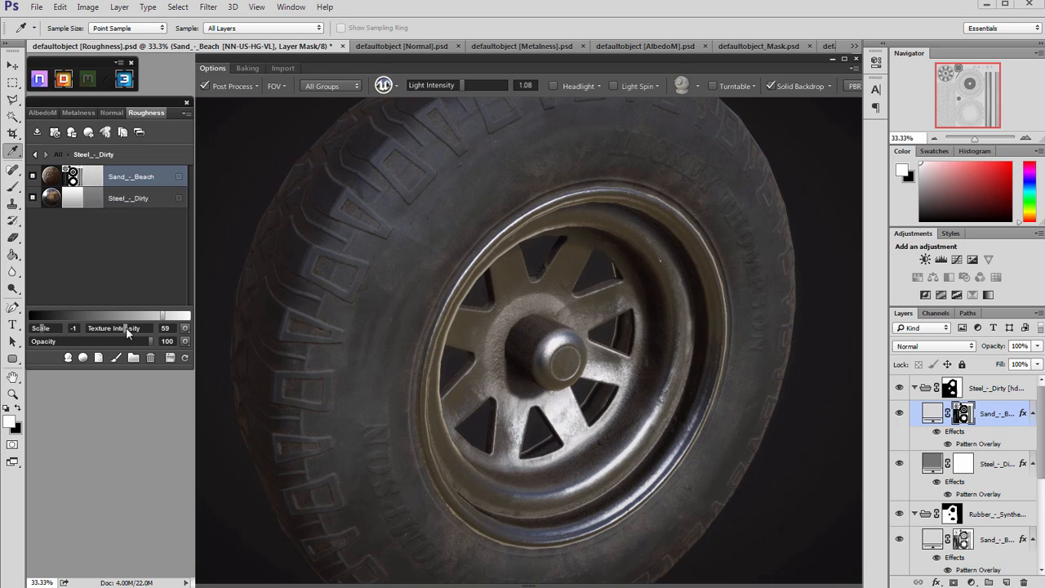
drag(129, 328, 168, 336)
drag(547, 412, 448, 349)
scroll(510, 375, down, 5)
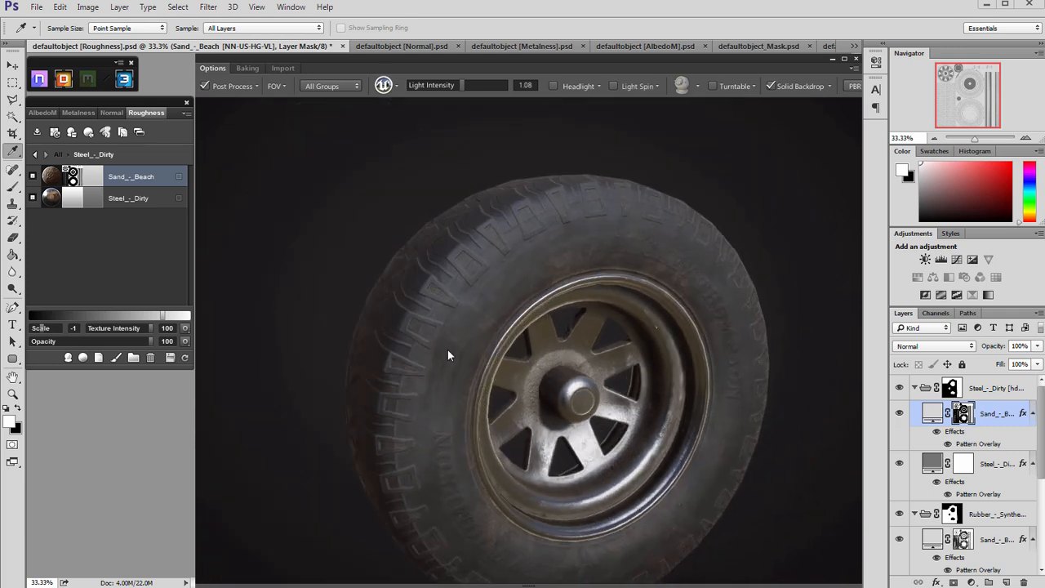
- Darken the Steel_-_Dirty layer's roughness grey and inspect the rim in the roughness view
click(129, 199)
click(96, 196)
drag(923, 410, 915, 429)
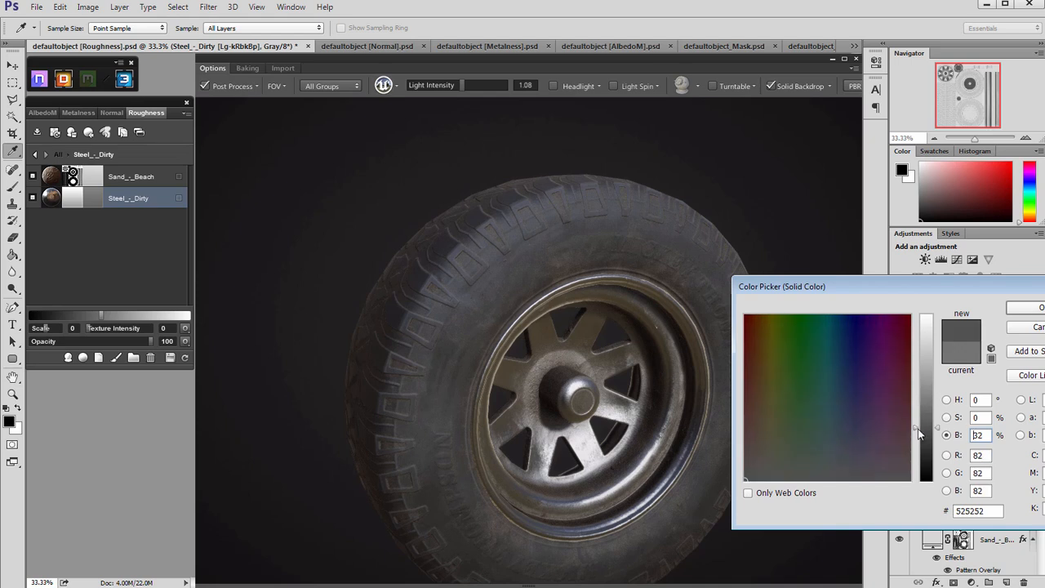
click(1028, 308)
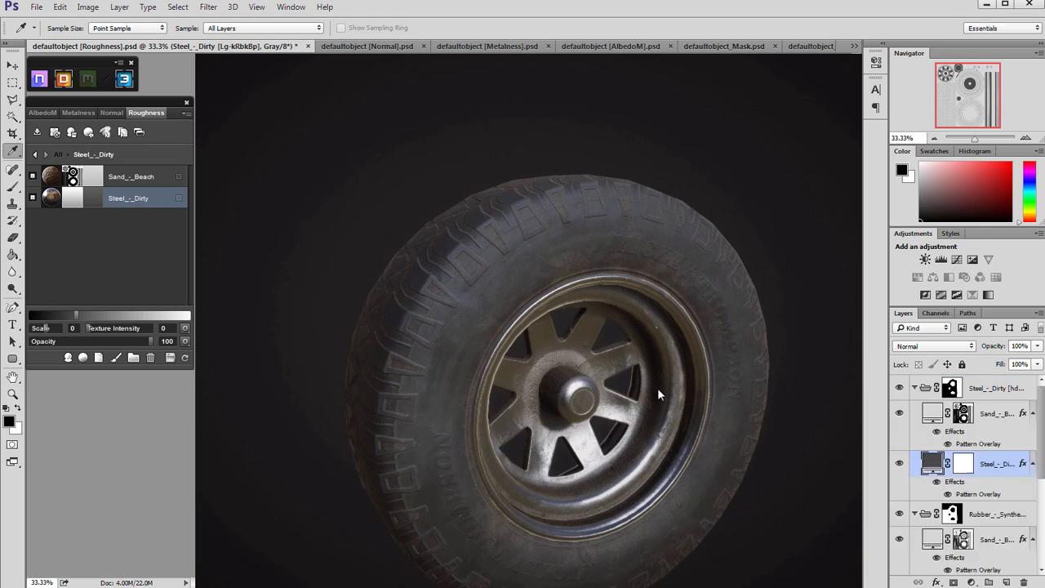
mouse_move(690, 419)
mouse_down()
mouse_move(666, 382)
mouse_move(651, 406)
mouse_move(574, 389)
mouse_move(641, 384)
mouse_move(673, 408)
mouse_up()
drag(516, 374, 537, 367)
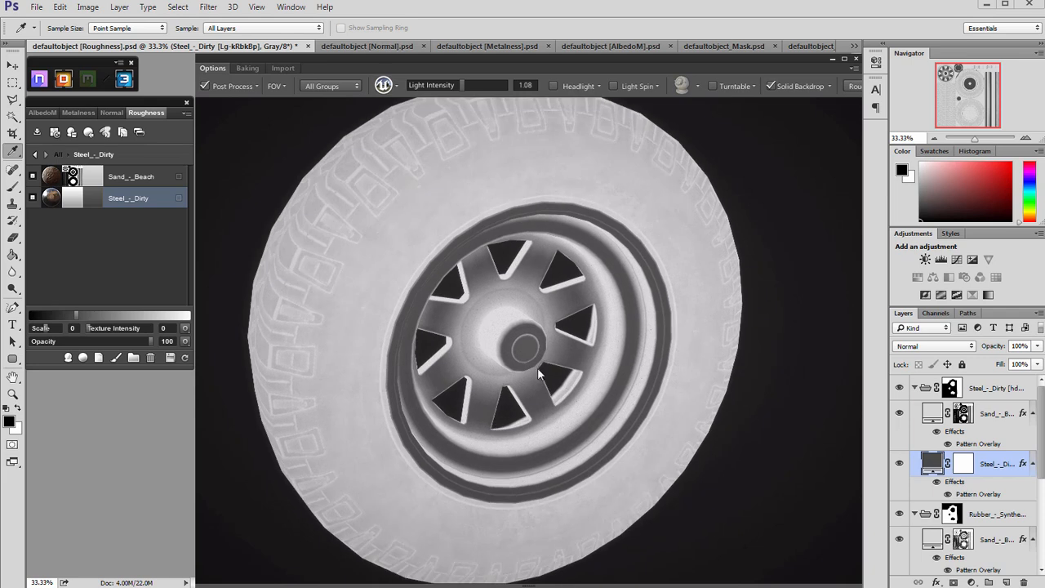
- Set the Steel_-_Dirty roughness colour to grey 707070 and check the rim in the albedo view
click(96, 198)
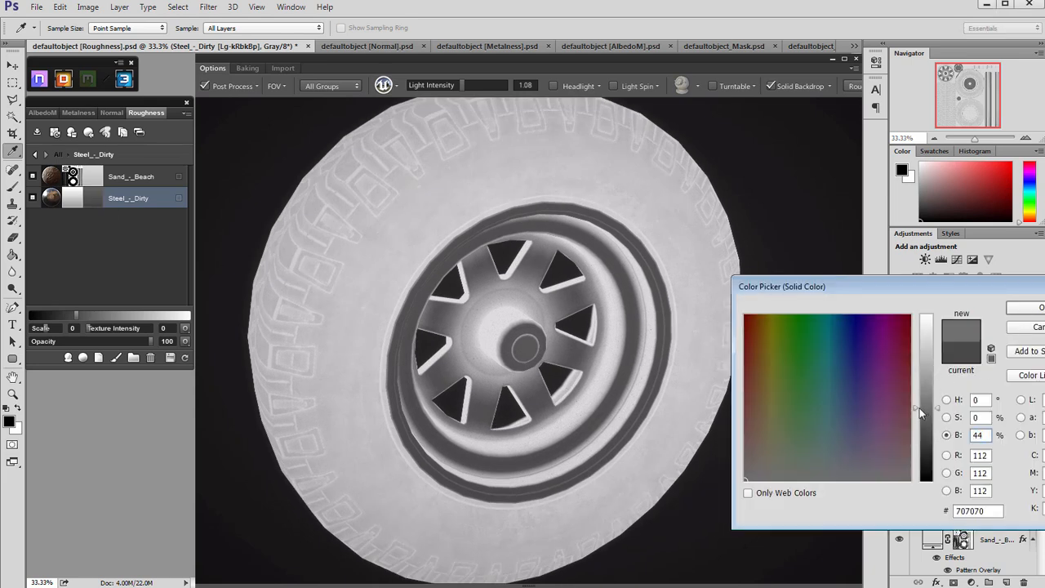
click(1026, 310)
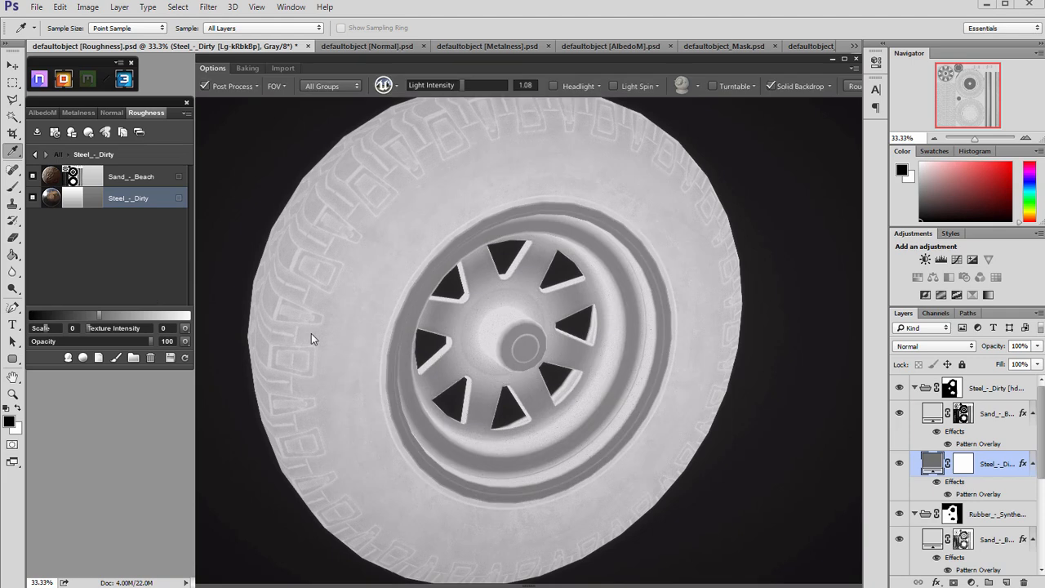
drag(500, 426, 454, 402)
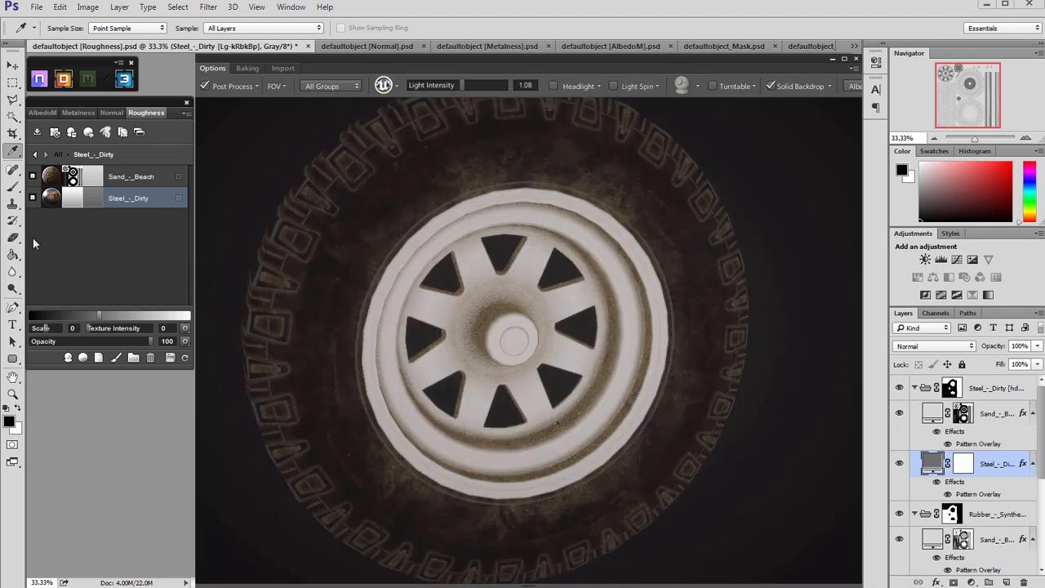
drag(420, 299, 520, 366)
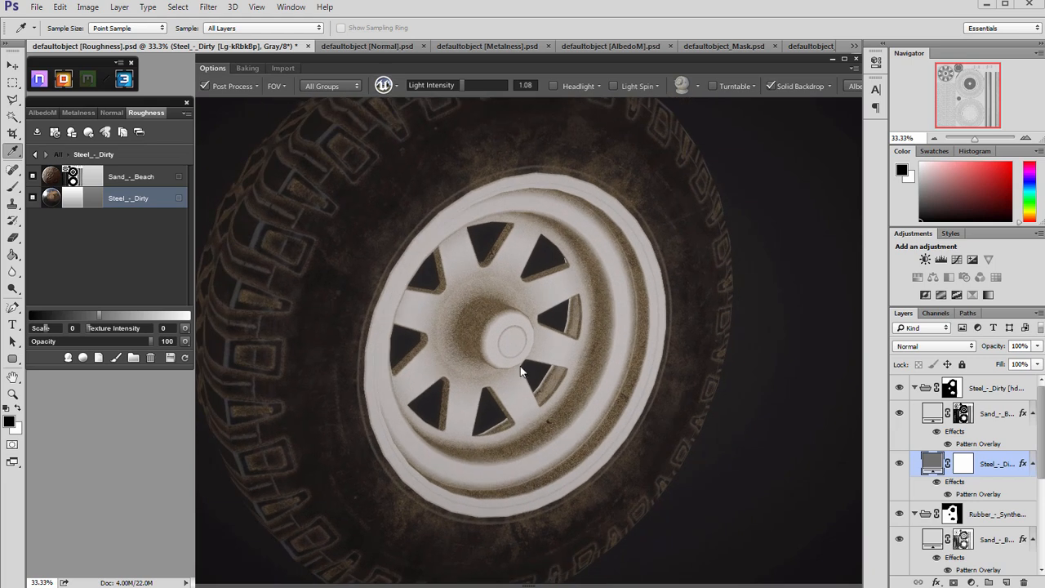
- Open the Sand_-_Beach mask for editing, set its texture intensity to 100 and assign a speckled masking pattern to it
click(73, 177)
click(563, 404)
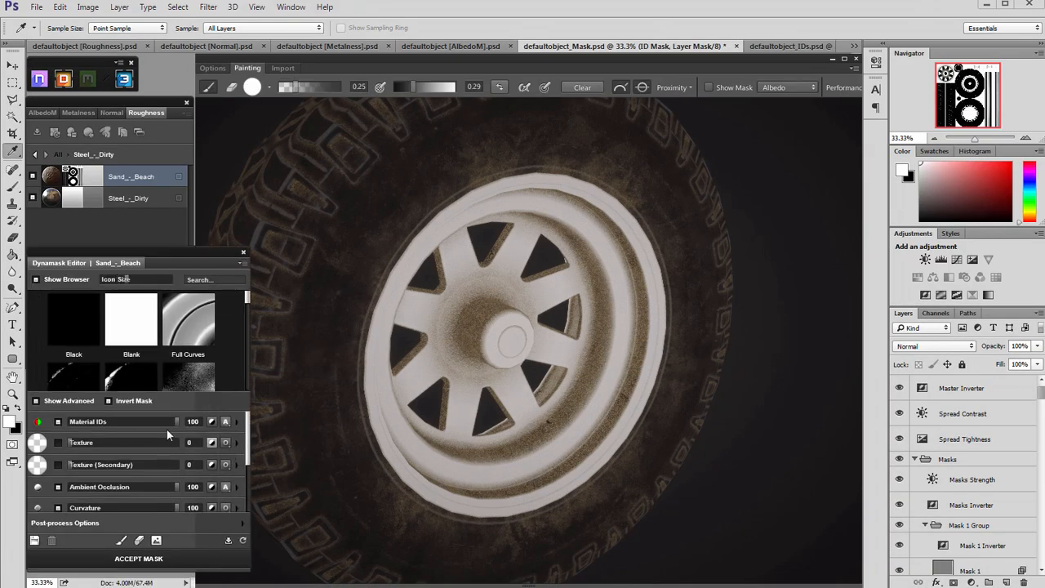
drag(180, 445, 233, 443)
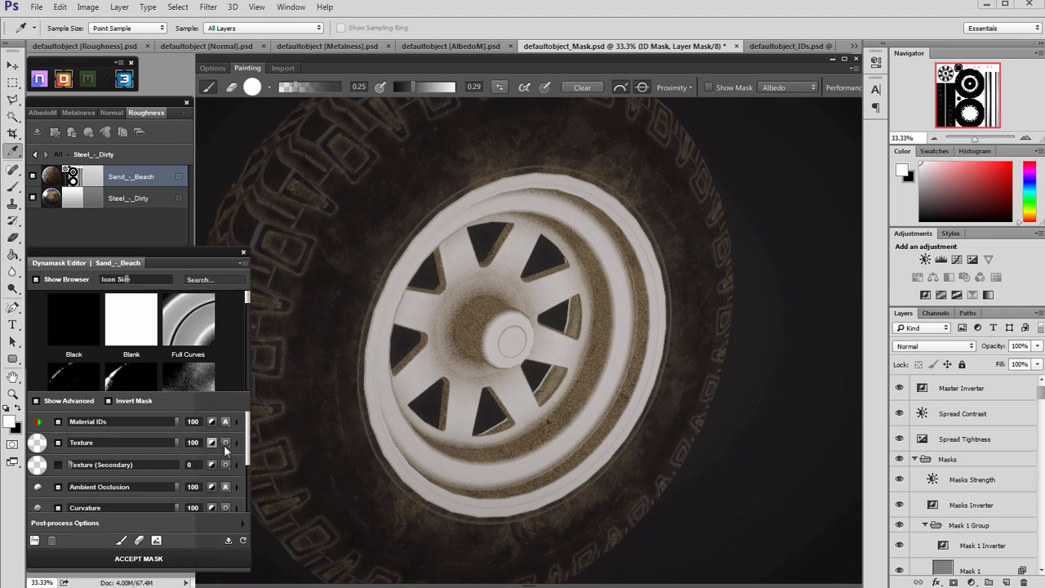
click(237, 443)
scroll(182, 466, down, 1)
scroll(180, 466, up, 1)
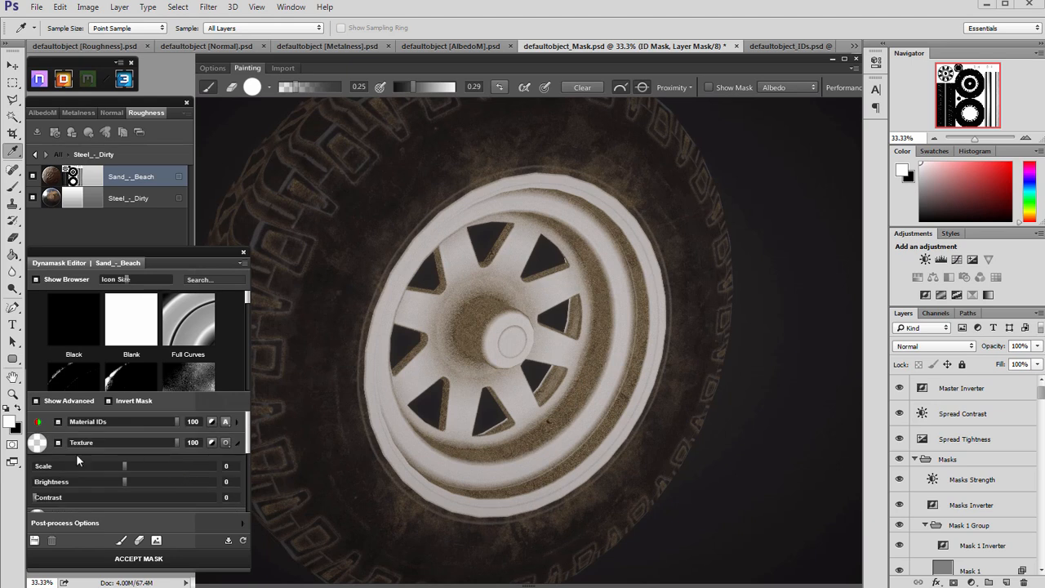
click(38, 443)
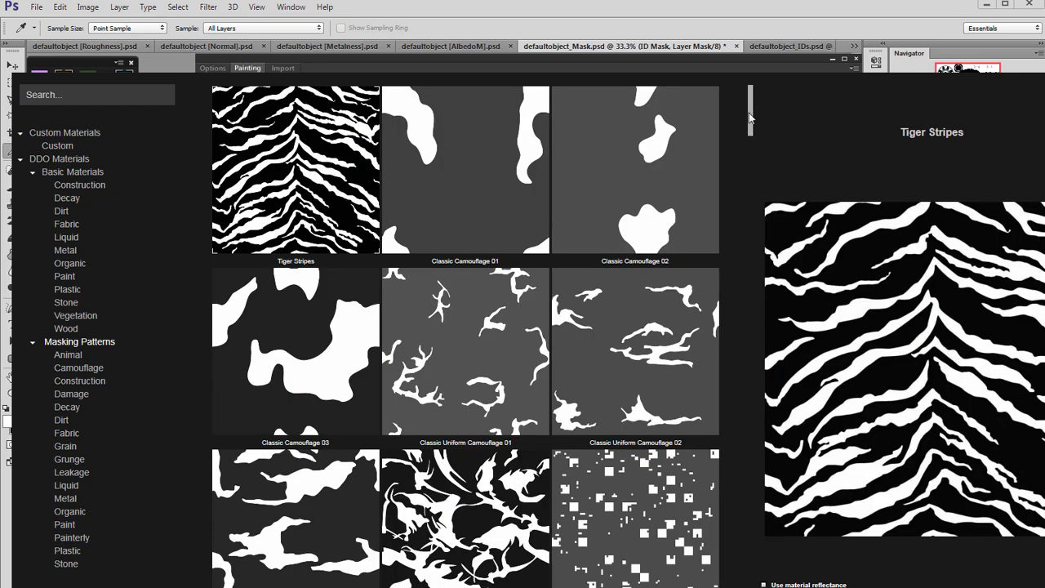
drag(751, 118, 751, 343)
click(303, 326)
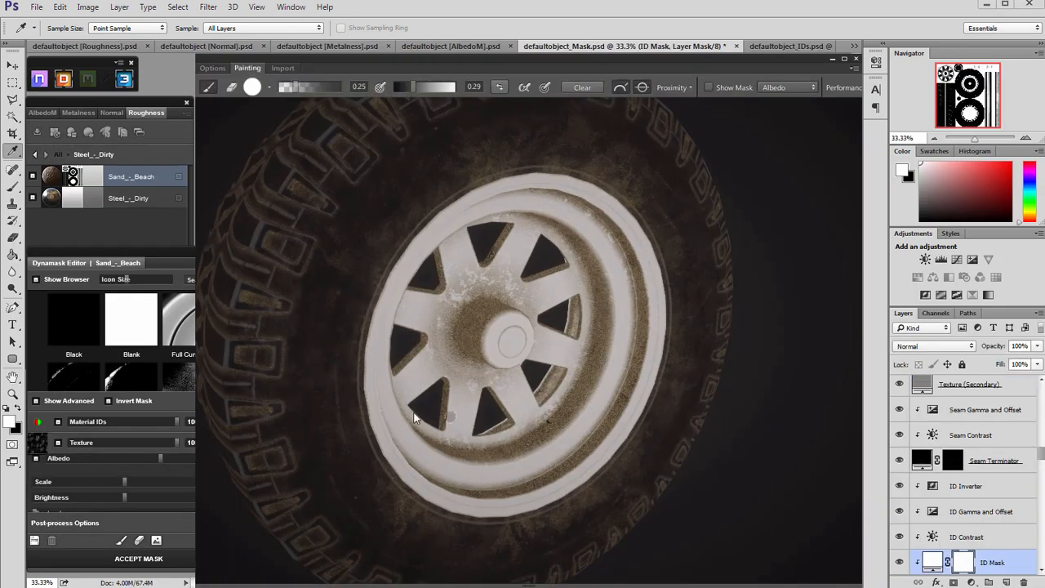
- Set the mask texture's brightness to 13, albedo to 90 and contrast to 32
click(158, 472)
drag(141, 496, 136, 496)
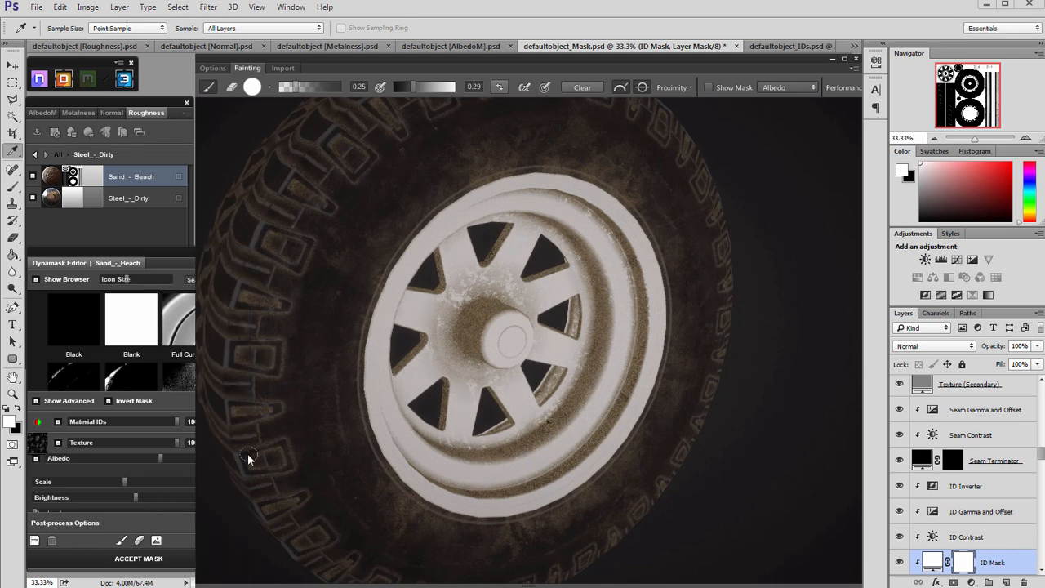
scroll(247, 454, down, 1)
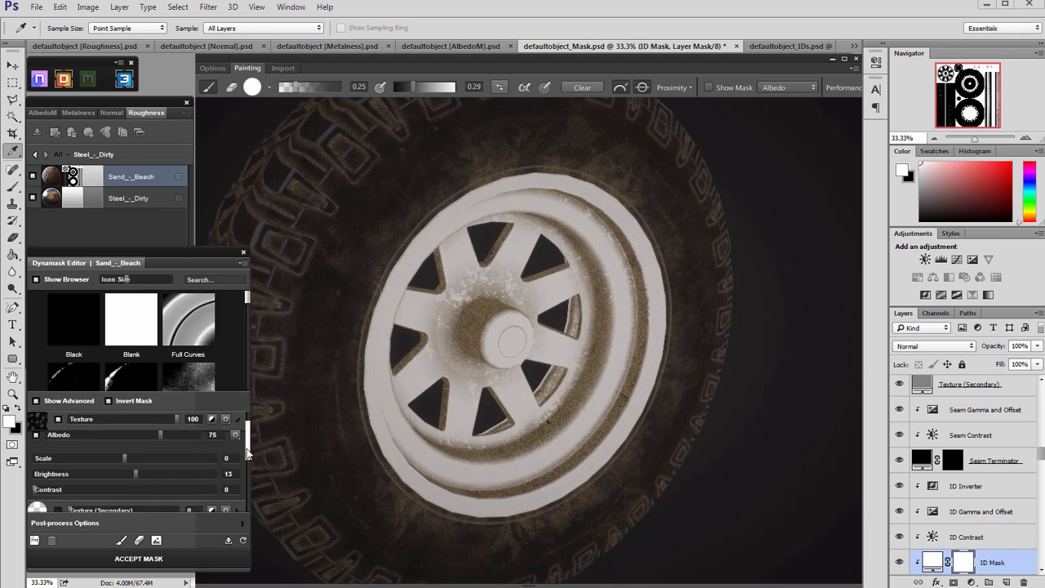
drag(165, 434, 183, 434)
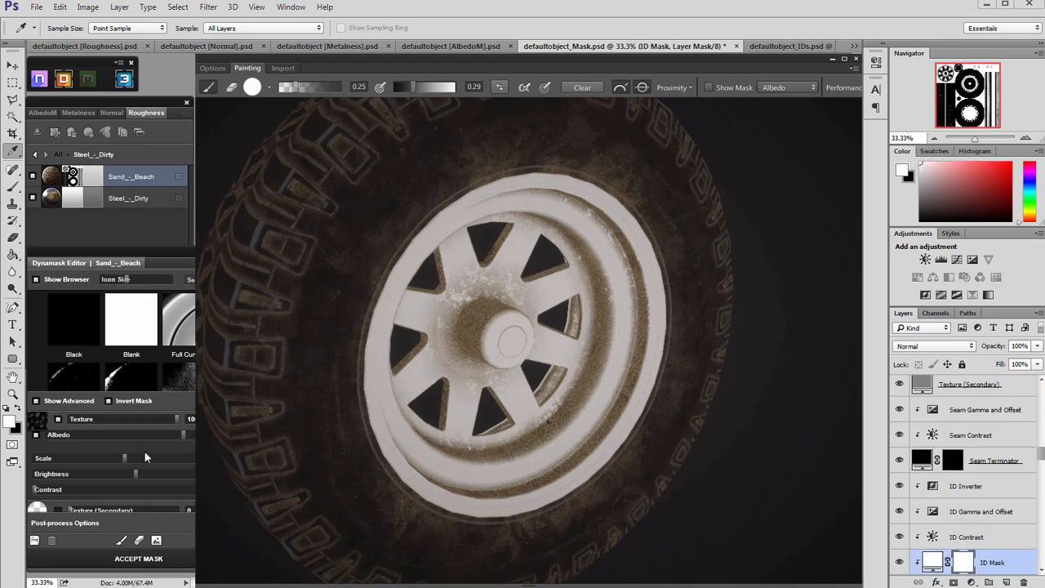
click(92, 487)
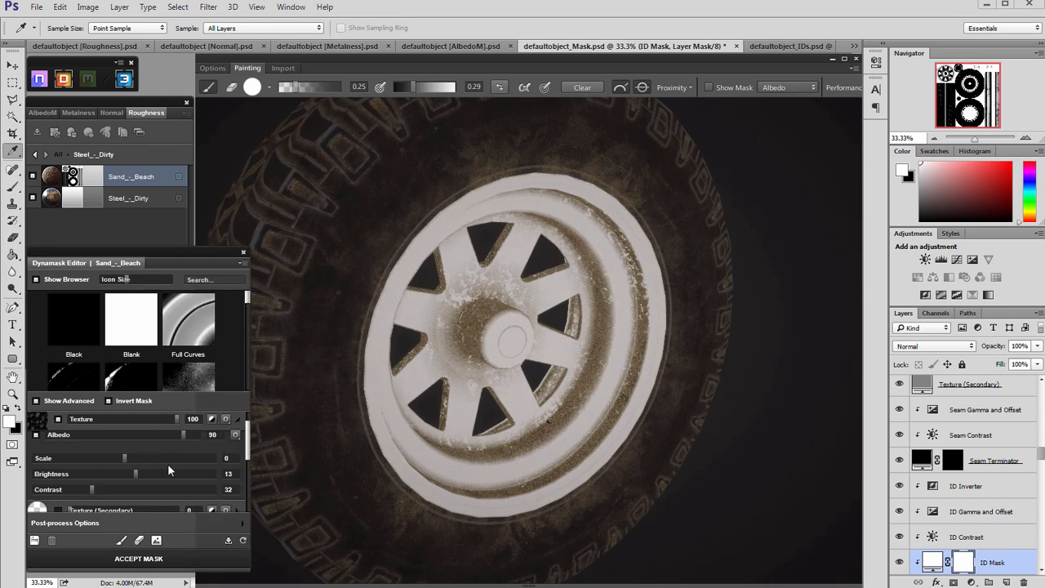
- Widen the 3D preview window and view the painting performance options while inspecting the rim's dirt
drag(545, 333, 893, 90)
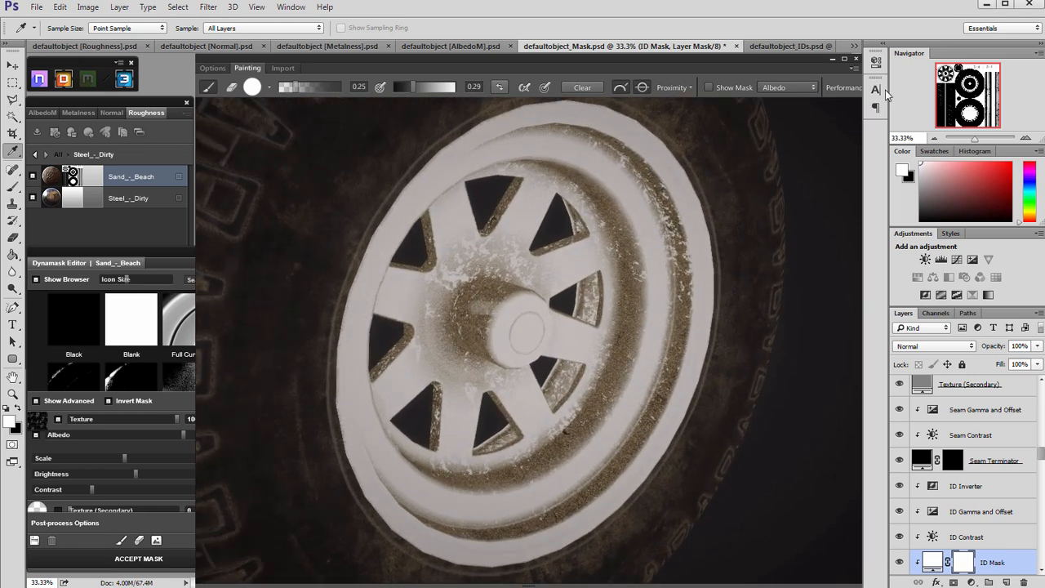
drag(863, 586, 946, 583)
click(872, 88)
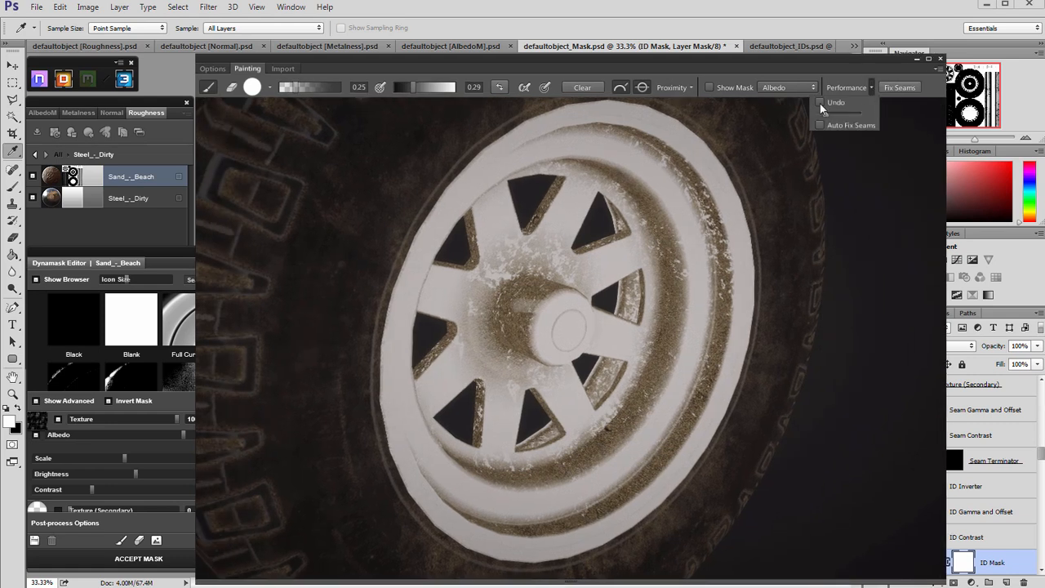
click(525, 302)
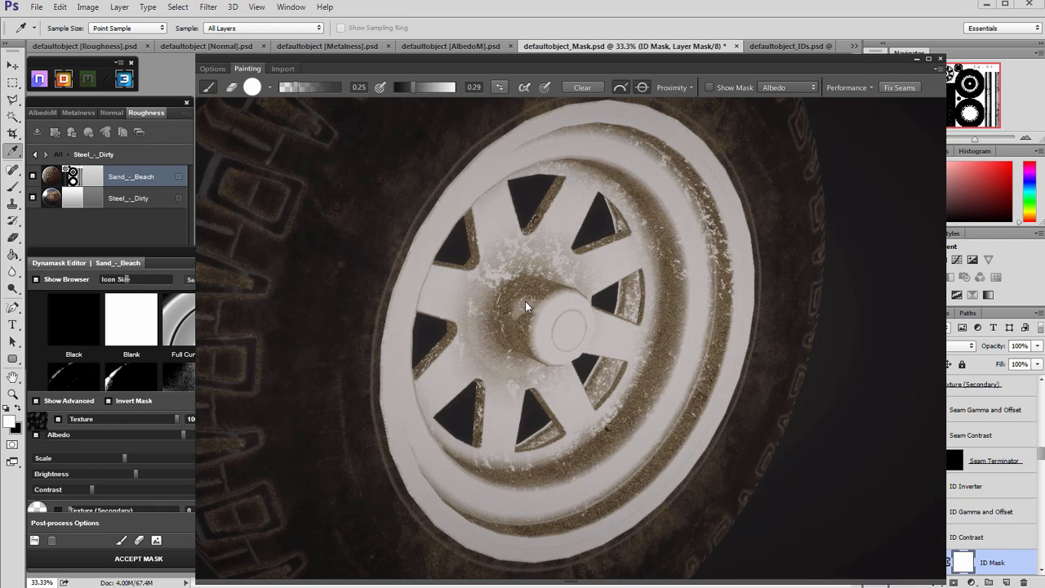
drag(561, 313, 403, 279)
- Load a speckled brush from the Dirt category for painting the rim's mask
click(252, 87)
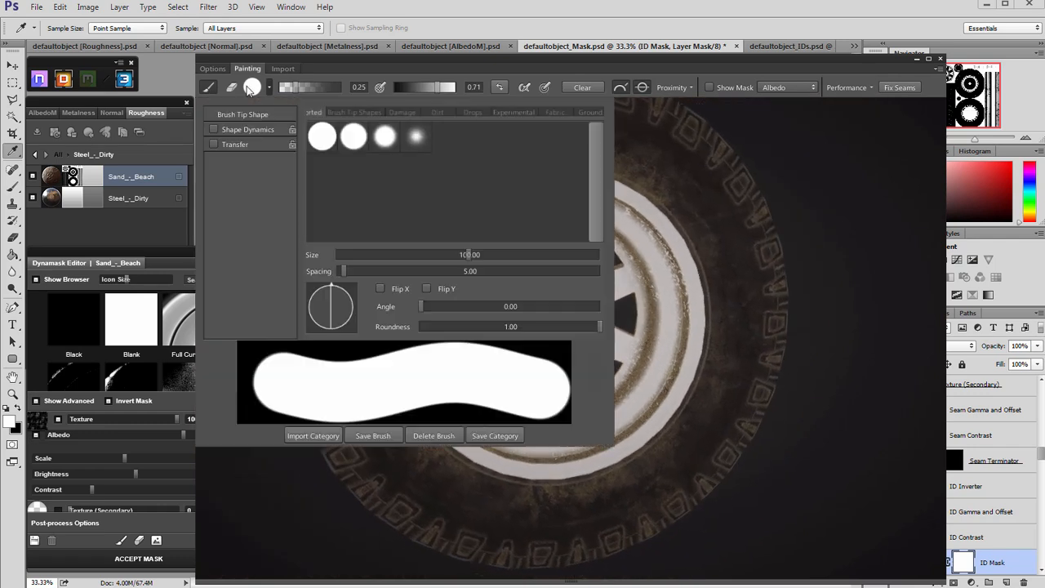
click(452, 112)
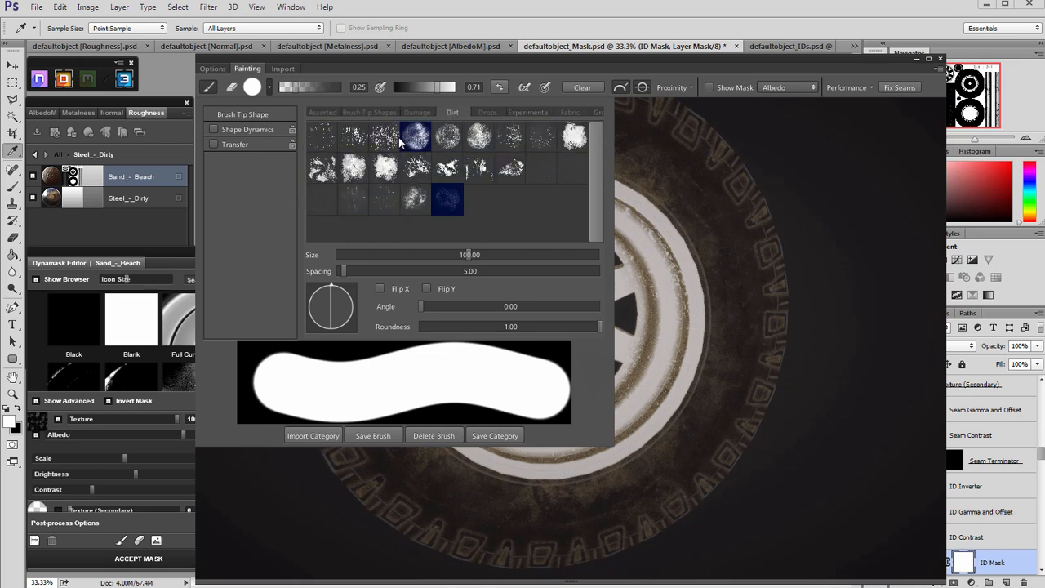
click(362, 140)
drag(656, 285, 683, 303)
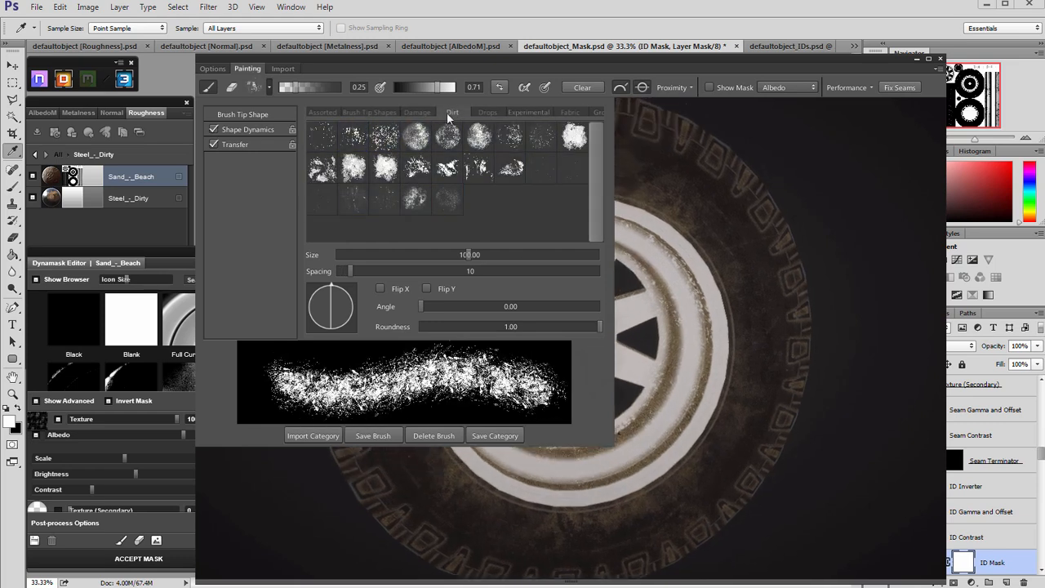
click(270, 88)
mouse_move(399, 280)
mouse_down()
mouse_move(485, 345)
mouse_move(431, 276)
mouse_move(573, 323)
mouse_up()
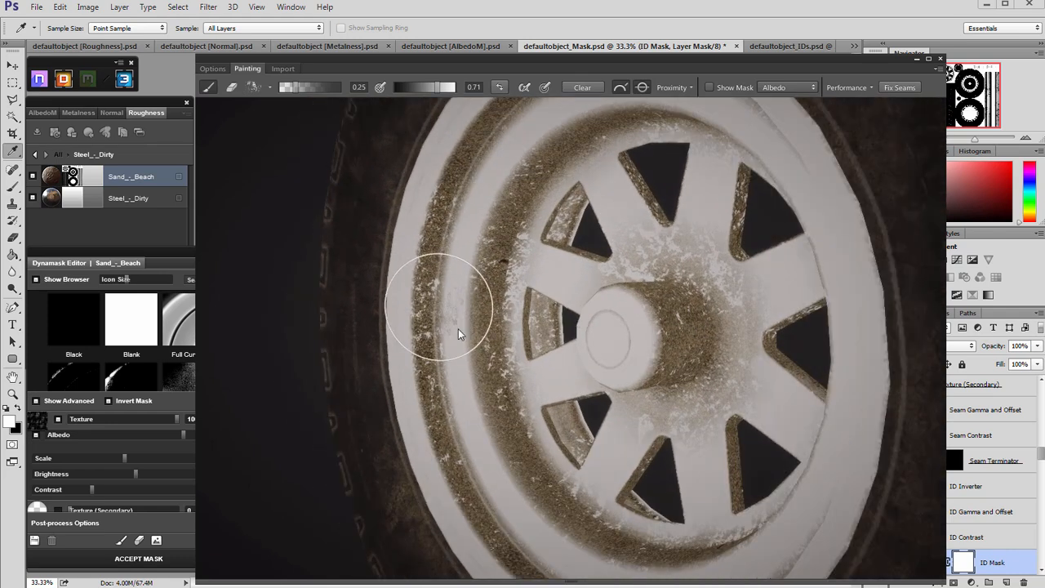
- Set the paint brush opacity to 1.00 and its greyscale colour to 0.00 for masking the rim's dirt
key(x)
drag(294, 87, 350, 88)
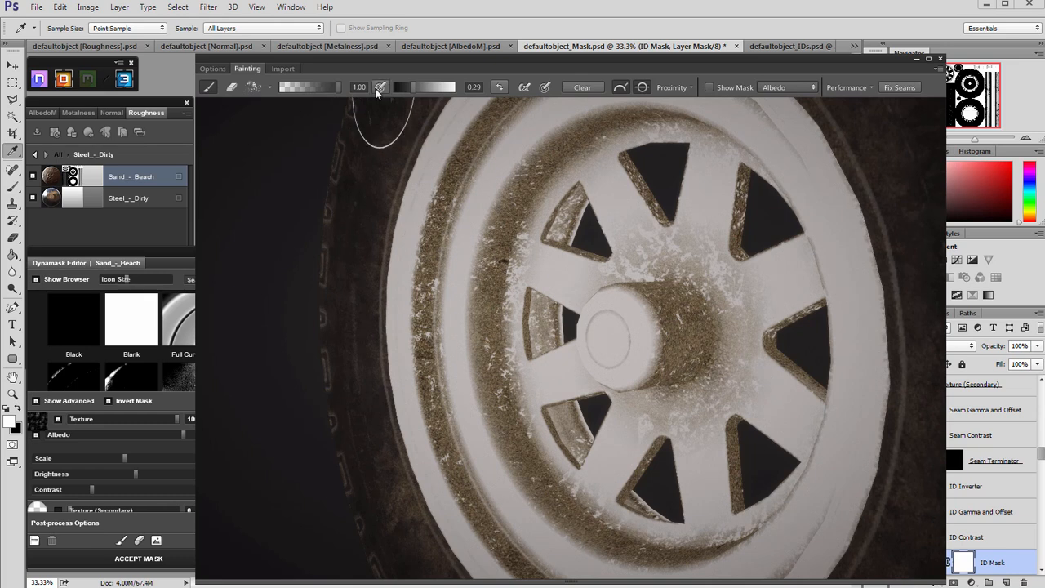
click(432, 87)
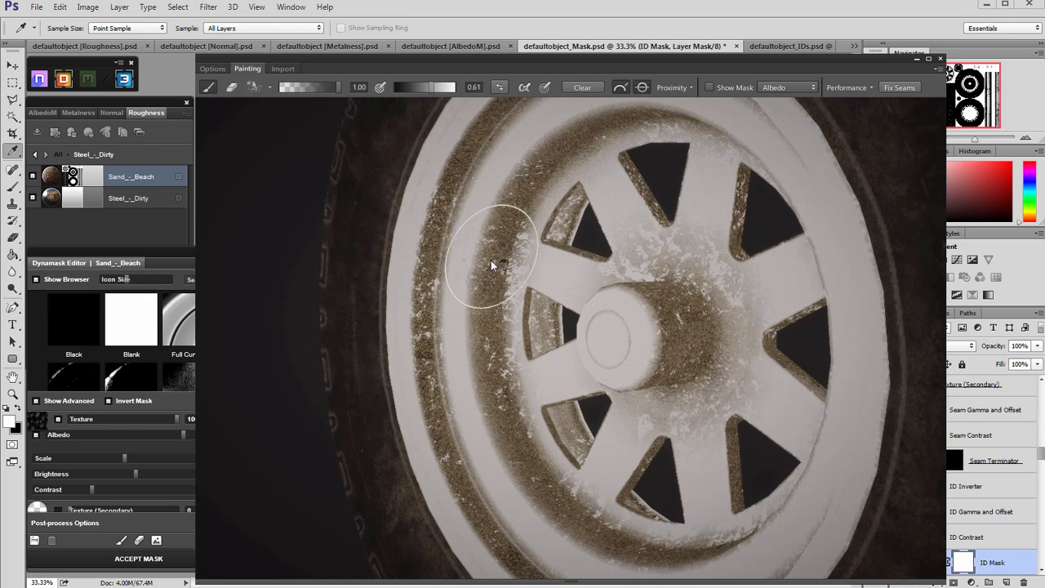
drag(419, 87, 393, 87)
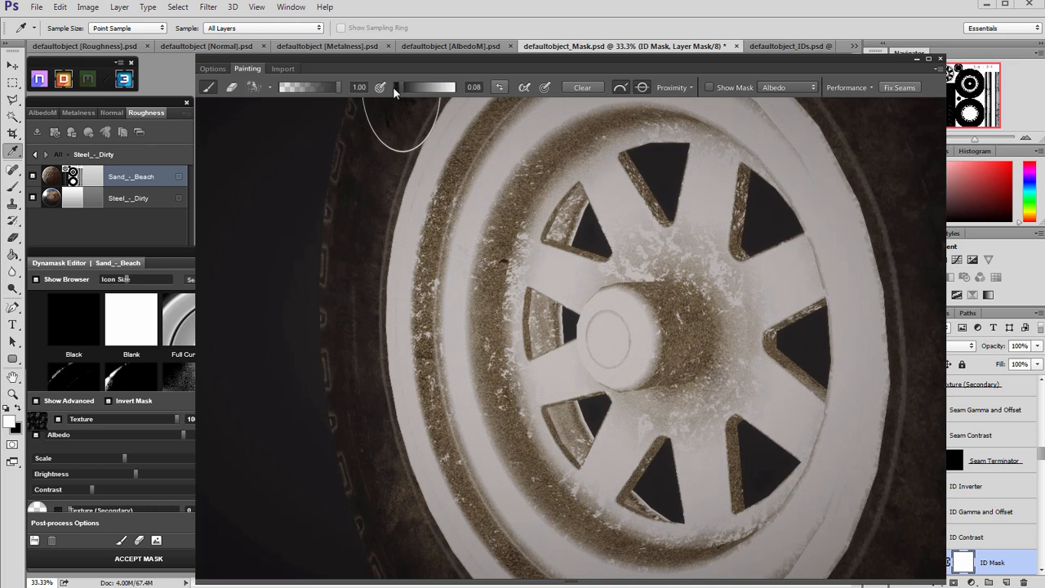
scroll(530, 194, down, 3)
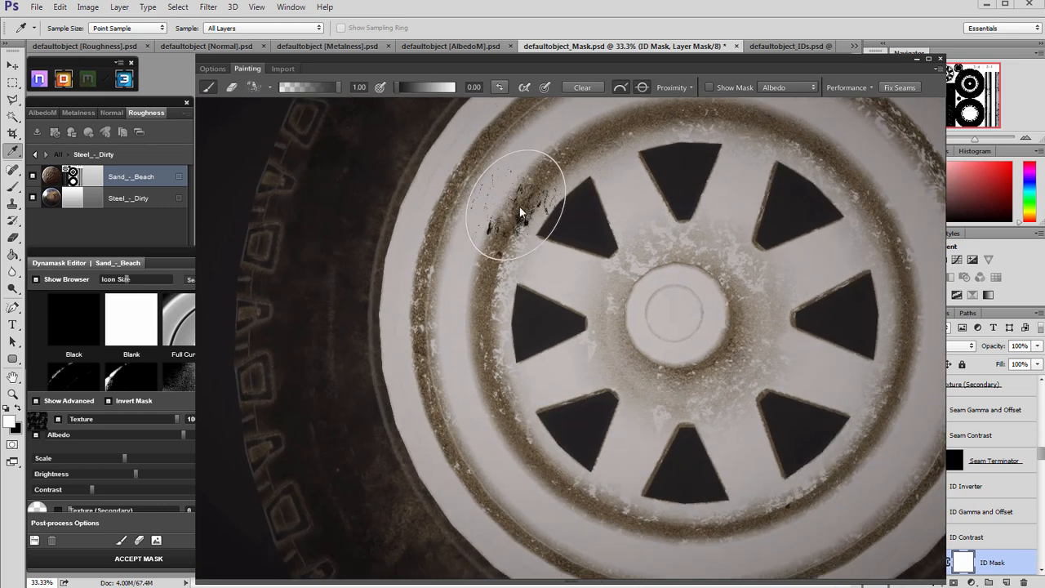
- Switch to the dense, rough-edged blotch brush in the Dirt category
click(265, 87)
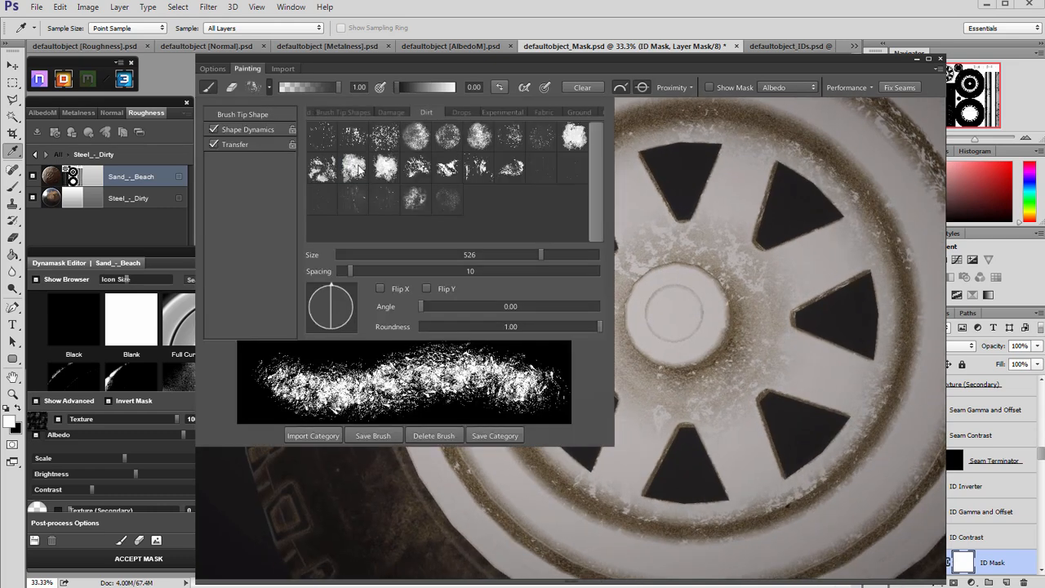
click(447, 168)
mouse_move(671, 259)
mouse_down()
mouse_move(673, 272)
mouse_move(673, 256)
mouse_up()
click(575, 137)
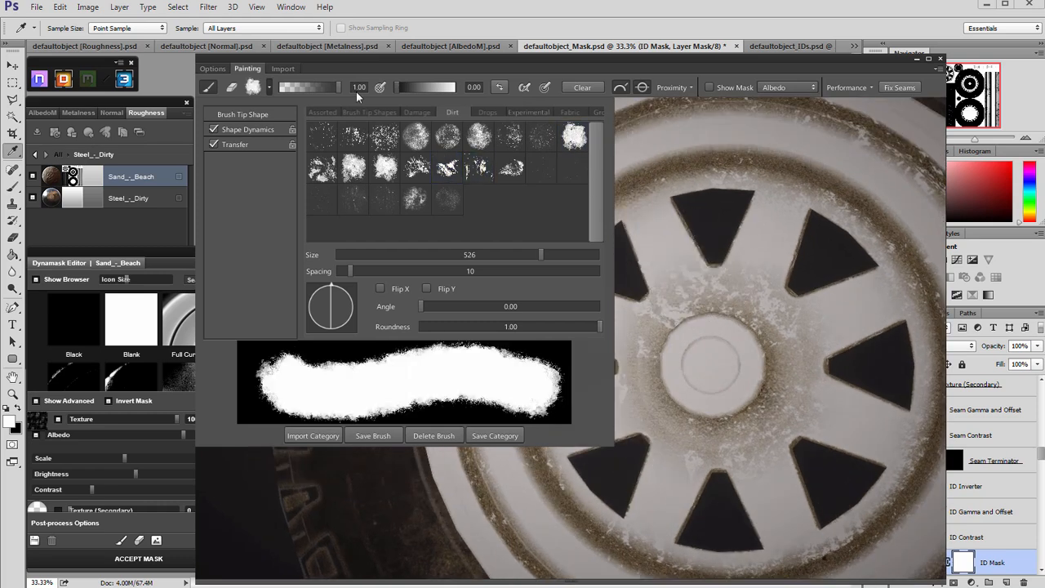
click(270, 86)
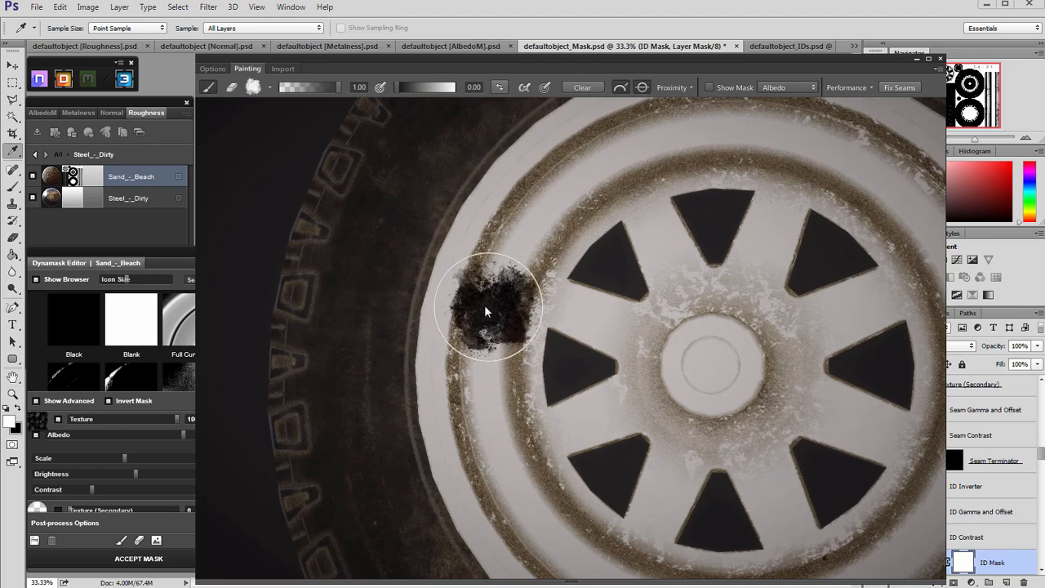
- Try the dense dirt brush on the rim's grooves and around the hub, and set its opacity to 0.53
drag(545, 252, 495, 247)
drag(526, 247, 546, 223)
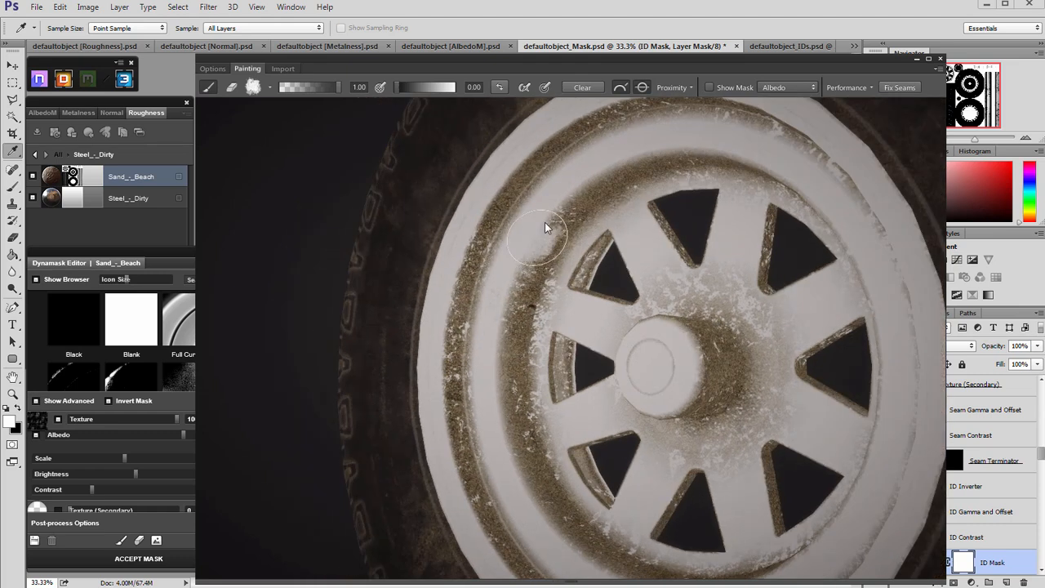
drag(583, 181, 591, 205)
mouse_move(543, 263)
mouse_down()
mouse_move(619, 327)
mouse_move(567, 269)
mouse_up()
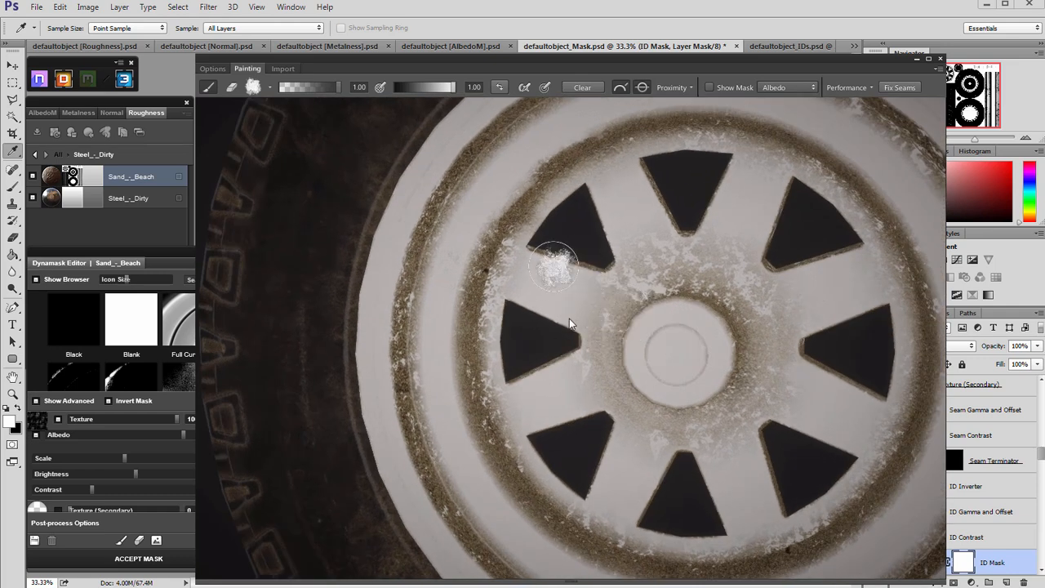
drag(656, 312, 678, 328)
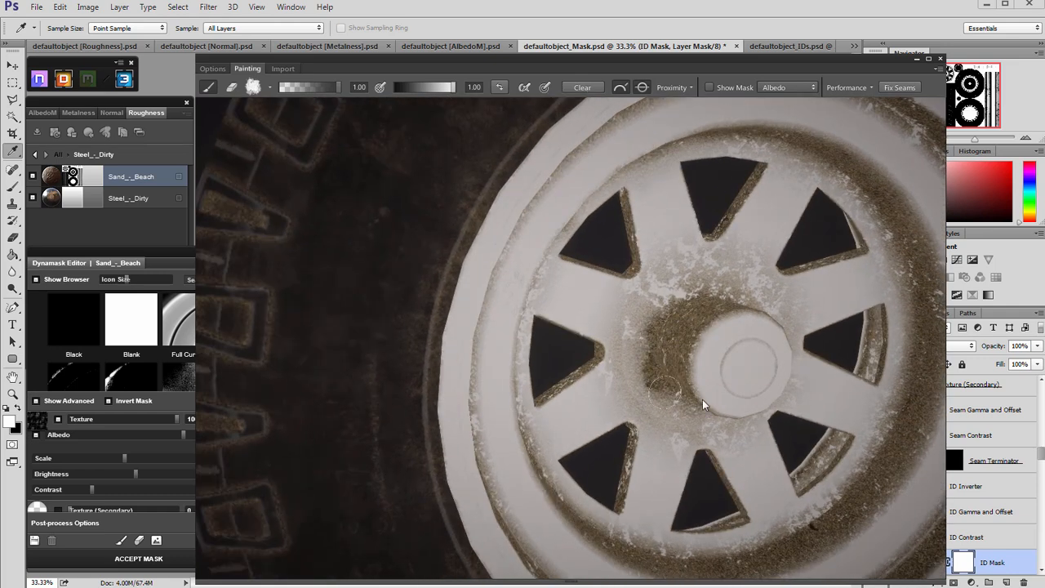
drag(702, 399, 633, 365)
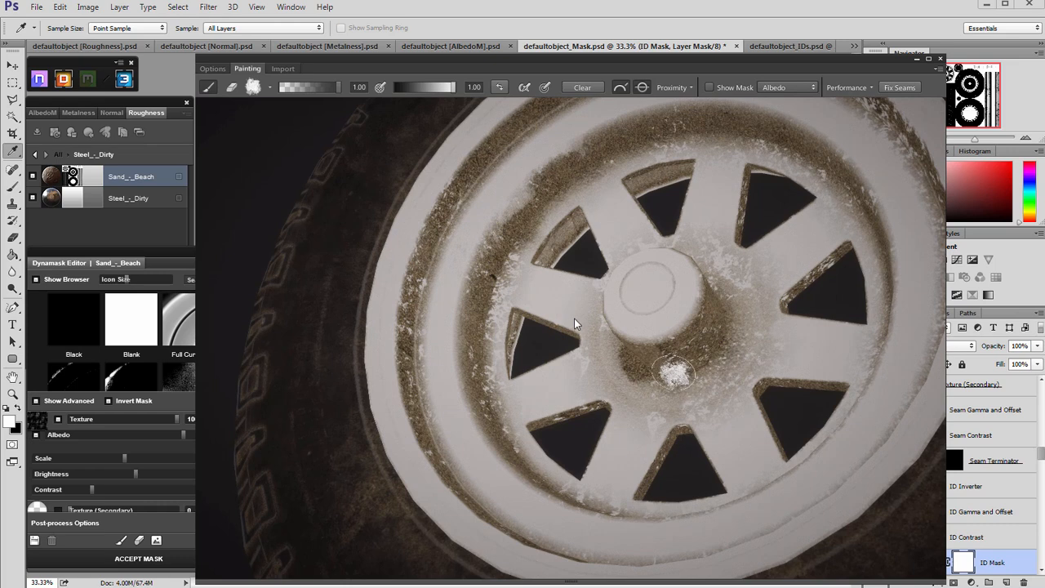
drag(334, 86, 312, 87)
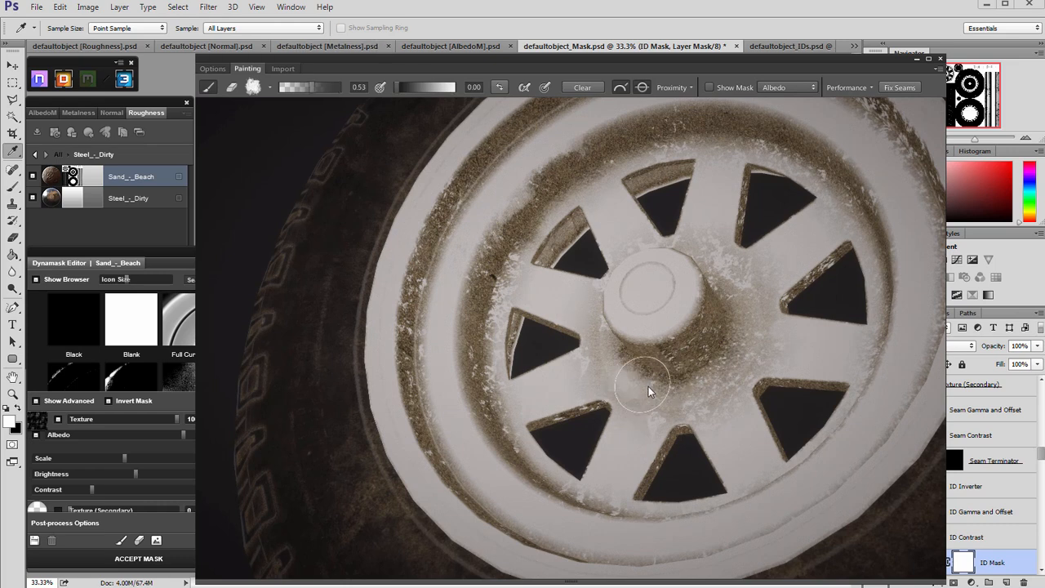
- Switch to the sparse, patchy blotch brush in the Dirt category and paint dirt patches along the rim's outer edge
mouse_move(728, 320)
mouse_down()
mouse_move(694, 349)
mouse_move(634, 362)
mouse_up()
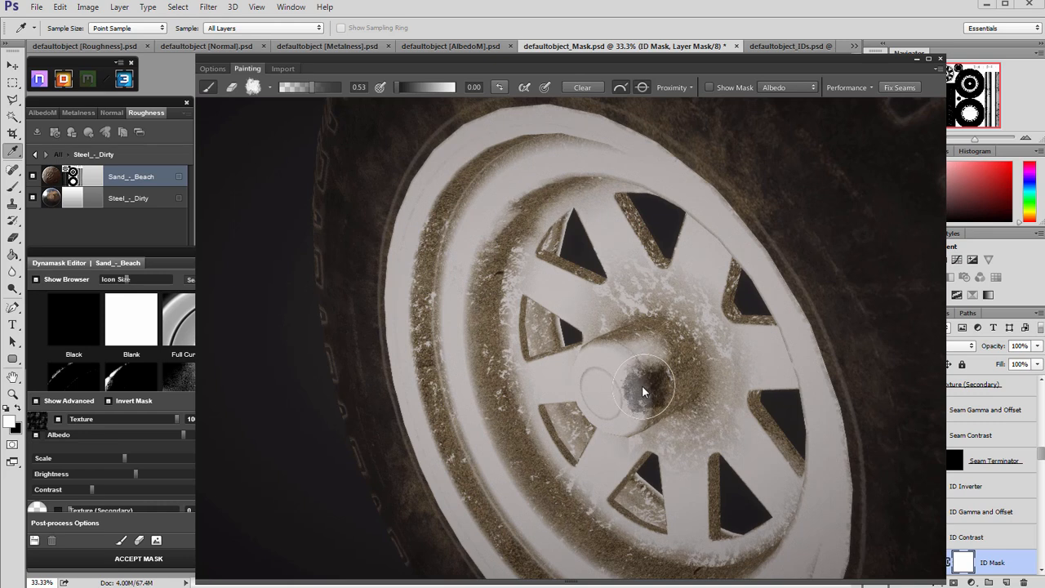
click(253, 87)
click(438, 168)
mouse_move(637, 360)
mouse_down()
mouse_move(618, 361)
mouse_move(636, 361)
mouse_move(630, 343)
mouse_move(640, 365)
mouse_up()
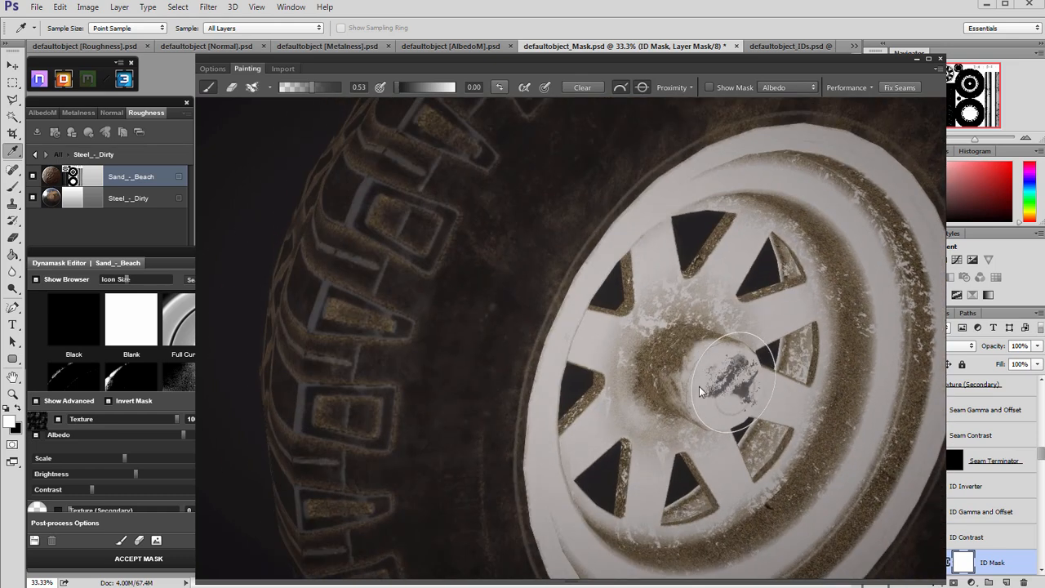
mouse_move(699, 386)
mouse_down()
mouse_move(702, 347)
mouse_move(750, 369)
mouse_up()
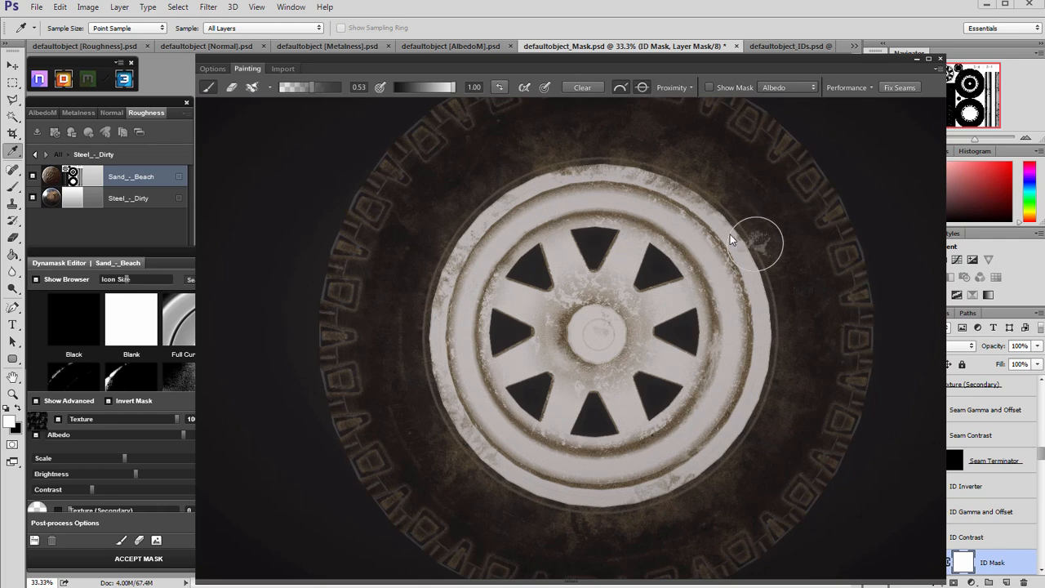
click(731, 310)
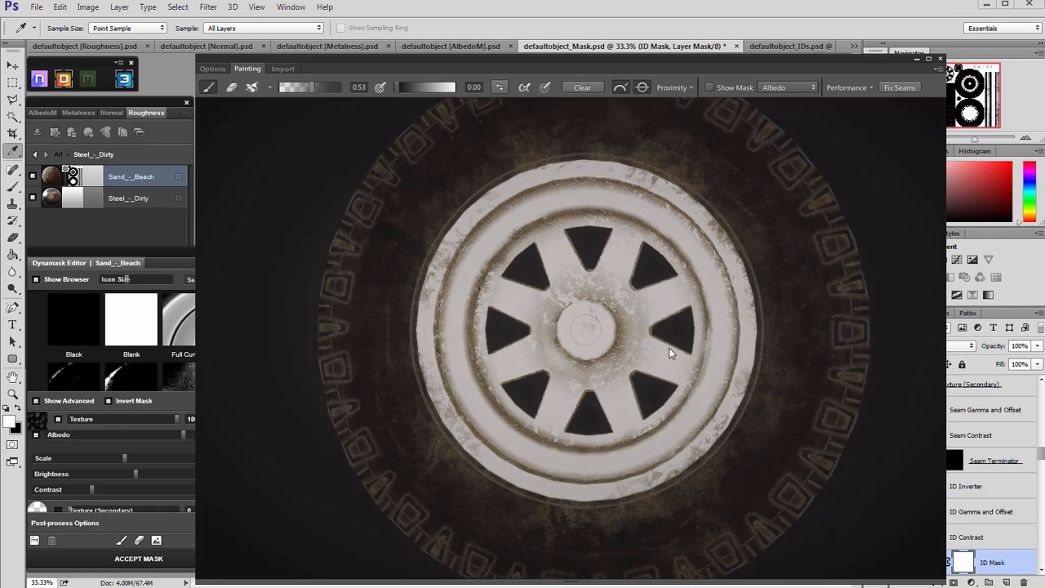
- Enlarge the brush and paint patchy dirt over the rim's spokes, the area around the hub and the inner ring
scroll(669, 348, up, 4)
mouse_move(553, 265)
mouse_down()
mouse_move(579, 320)
mouse_move(558, 260)
mouse_move(570, 319)
mouse_move(580, 243)
mouse_move(572, 320)
mouse_move(575, 221)
mouse_move(573, 240)
mouse_move(543, 266)
mouse_move(569, 250)
mouse_move(521, 295)
mouse_move(590, 291)
mouse_move(492, 298)
mouse_up()
key(bracketright)
mouse_move(481, 363)
mouse_down()
mouse_move(534, 433)
mouse_move(607, 396)
mouse_move(663, 418)
mouse_move(724, 373)
mouse_move(714, 255)
mouse_move(708, 290)
mouse_move(677, 245)
mouse_move(502, 235)
mouse_move(423, 287)
mouse_move(490, 354)
mouse_up()
mouse_move(599, 426)
mouse_down()
mouse_move(426, 322)
mouse_move(489, 315)
mouse_up()
mouse_move(569, 324)
mouse_down()
mouse_move(408, 308)
mouse_move(467, 286)
mouse_move(432, 362)
mouse_up()
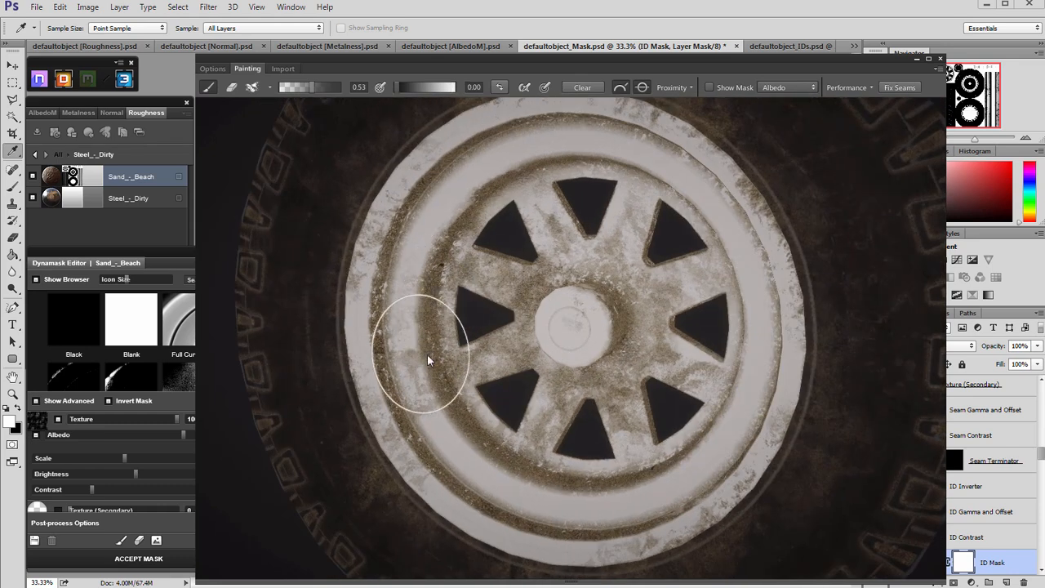
mouse_move(429, 241)
mouse_down()
mouse_move(447, 317)
mouse_move(522, 313)
mouse_up()
- Swap the brush greyscale to 1.00 and touch up the dirt on the rim's outer ring
scroll(522, 313, down, 3)
key(x)
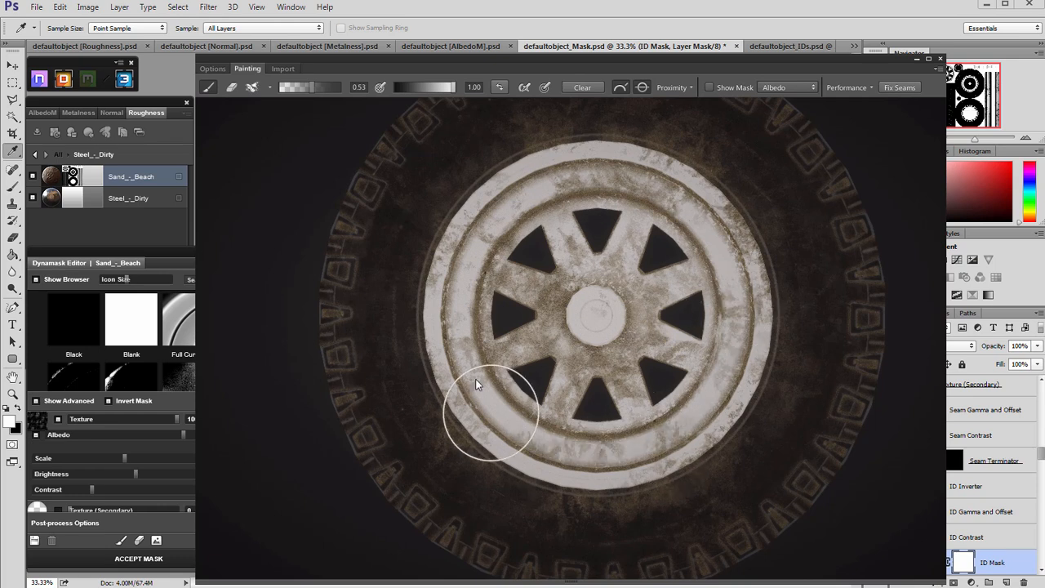
drag(490, 408, 595, 454)
drag(737, 303, 646, 302)
- Paint small dirt patches with greyscale 0.00 on the hub cap's face and along its circular groove
scroll(525, 272, down, 3)
mouse_move(637, 357)
mouse_down()
mouse_move(611, 355)
mouse_move(604, 329)
mouse_move(773, 448)
mouse_up()
mouse_move(587, 348)
mouse_down()
mouse_move(564, 318)
mouse_move(544, 342)
mouse_move(503, 342)
mouse_up()
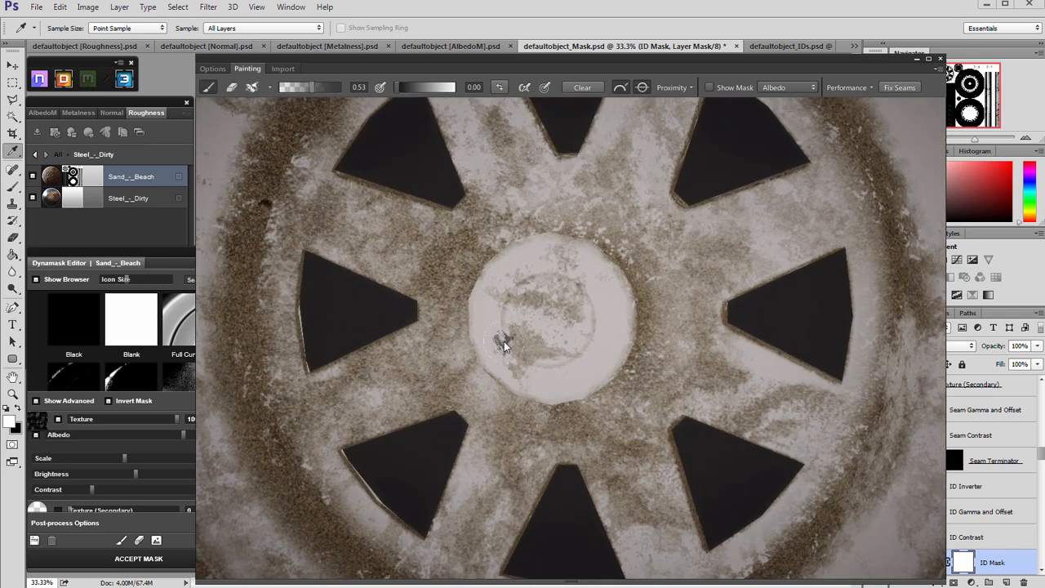
drag(548, 369, 507, 350)
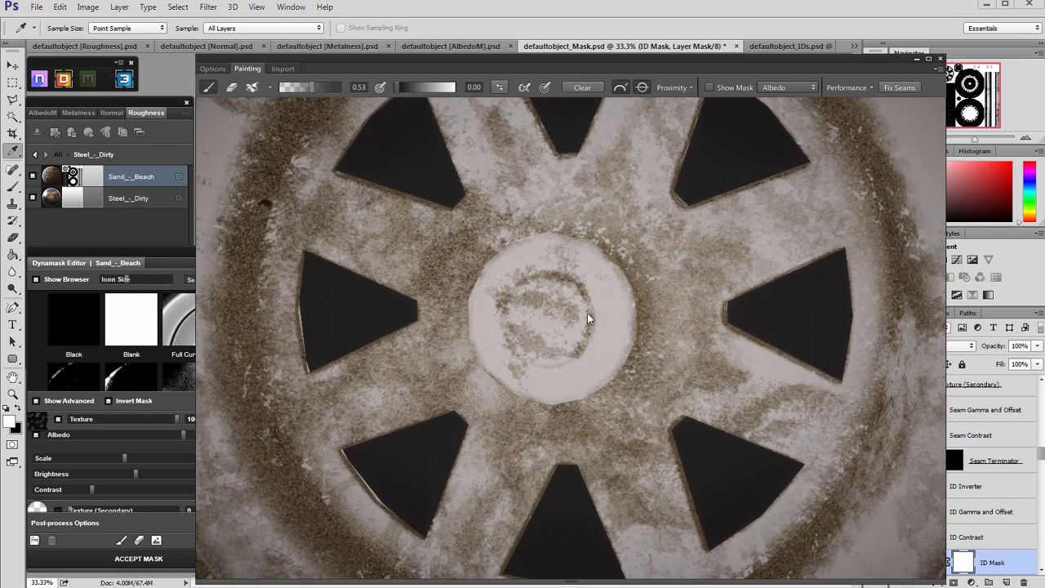
- Examine the painted dirt on the rim, spokes and hub in PBR Shading from several angles and distances
scroll(566, 356, down, 5)
drag(565, 322, 628, 339)
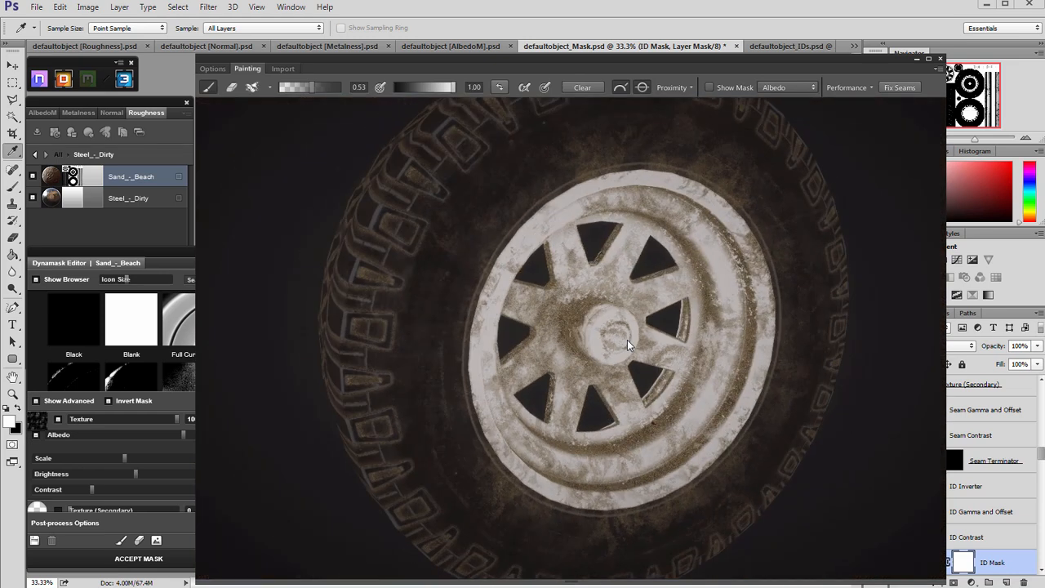
mouse_move(473, 296)
mouse_down()
mouse_move(361, 296)
mouse_move(469, 302)
mouse_up()
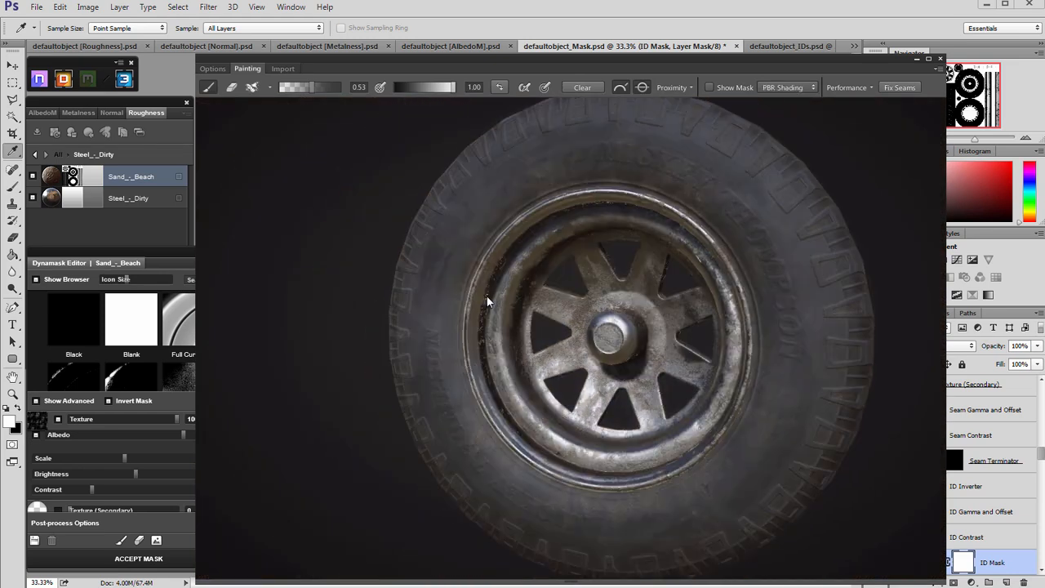
scroll(531, 322, down, 3)
drag(556, 321, 501, 294)
scroll(678, 352, up, 6)
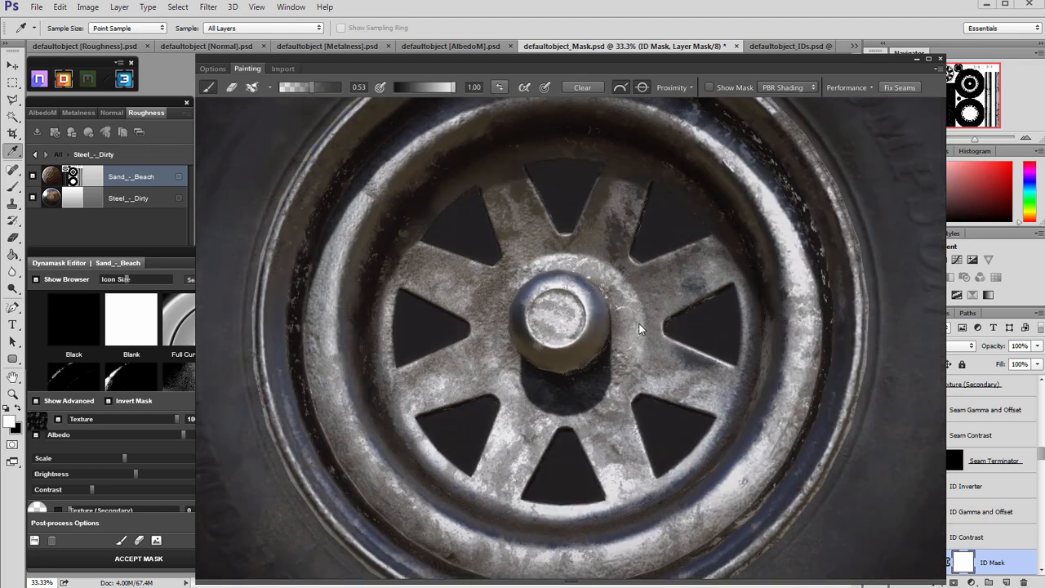
scroll(674, 352, down, 5)
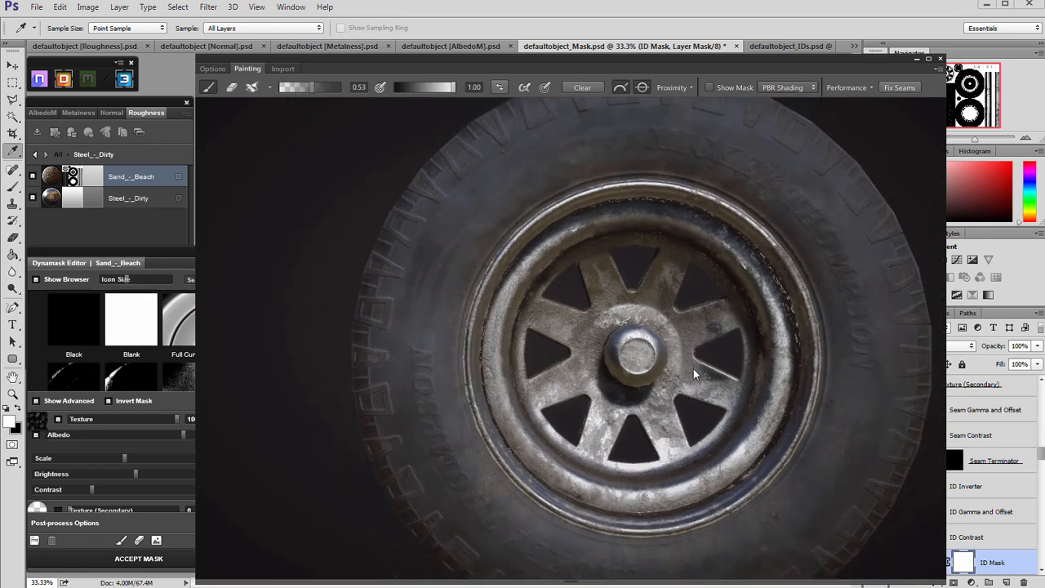
drag(694, 368, 709, 305)
scroll(709, 305, up, 5)
mouse_move(609, 388)
mouse_down()
mouse_move(597, 358)
mouse_move(673, 373)
mouse_move(624, 328)
mouse_move(577, 326)
mouse_move(589, 329)
mouse_move(608, 372)
mouse_move(520, 375)
mouse_move(562, 386)
mouse_move(523, 257)
mouse_move(413, 318)
mouse_move(438, 346)
mouse_move(451, 299)
mouse_move(423, 287)
mouse_move(453, 307)
mouse_move(472, 366)
mouse_up()
mouse_move(466, 285)
mouse_down()
mouse_move(576, 323)
mouse_move(349, 262)
mouse_move(474, 275)
mouse_move(332, 253)
mouse_move(473, 338)
mouse_move(597, 346)
mouse_move(602, 334)
mouse_up()
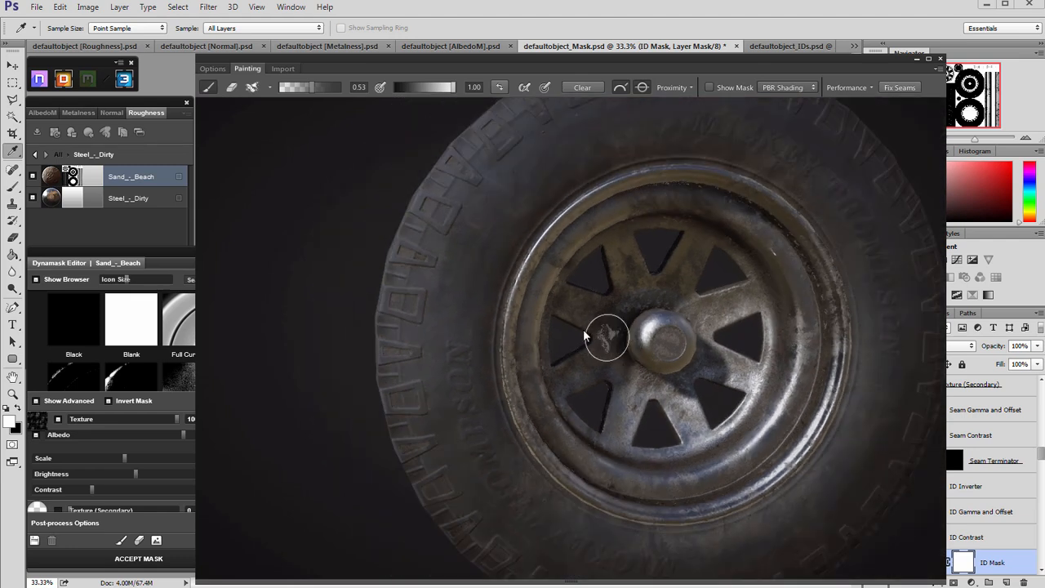
- Accept the painted mask for the rim's Sand_-_Beach layer
click(139, 559)
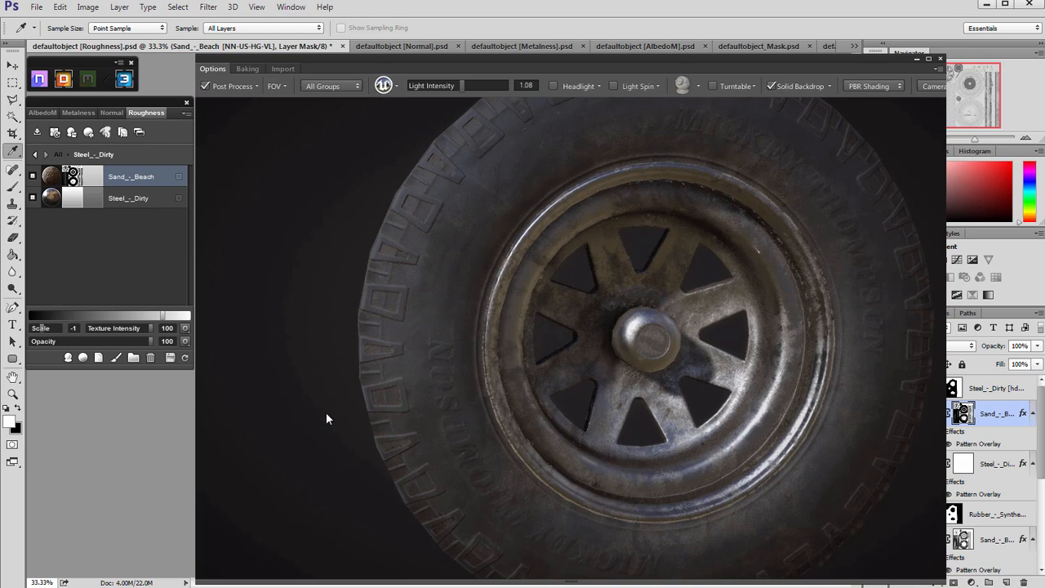
drag(325, 419, 489, 373)
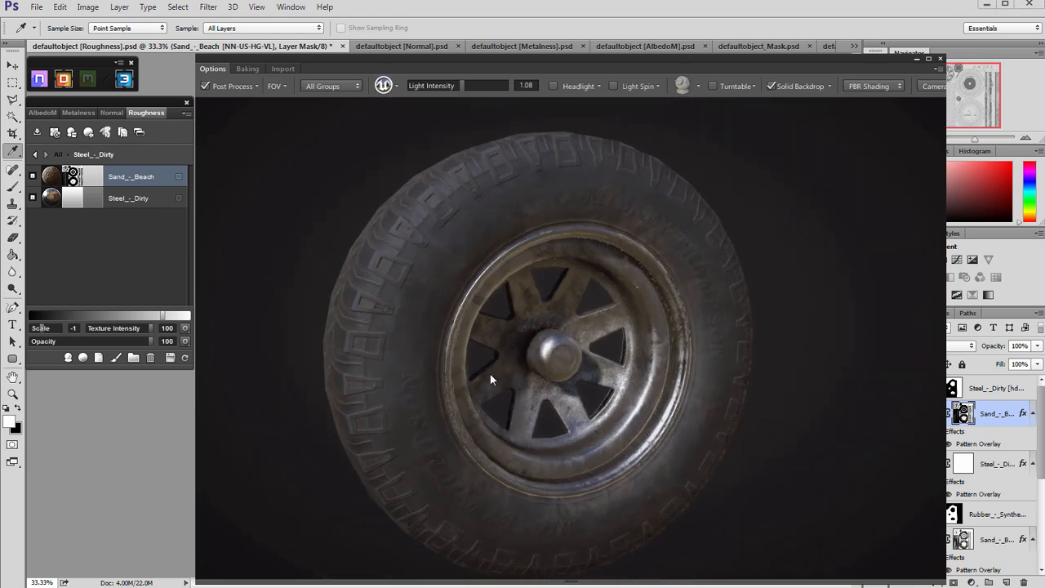
- Set the Steel_-_Dirty layer's roughness colour to 49% brightness (7e7e7e)
double_click(93, 200)
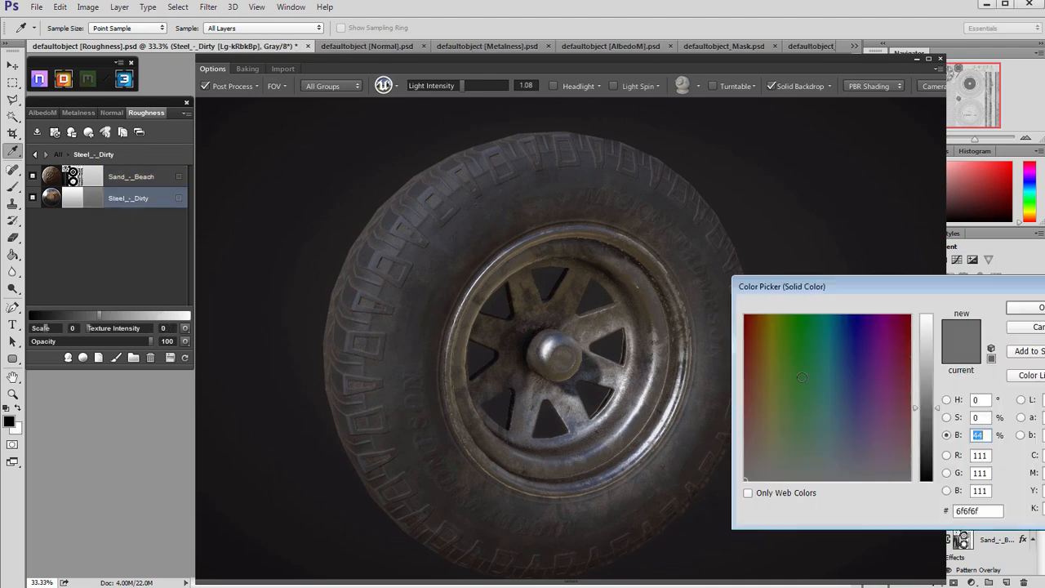
drag(920, 405, 915, 399)
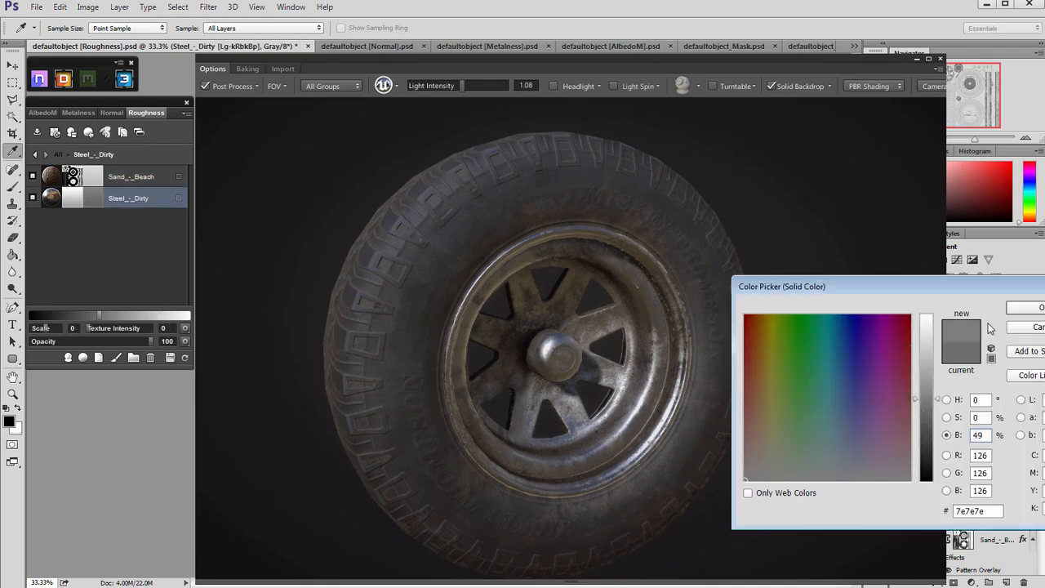
click(1028, 310)
mouse_move(649, 391)
mouse_down()
mouse_move(616, 395)
mouse_move(632, 384)
mouse_up()
scroll(632, 384, up, 3)
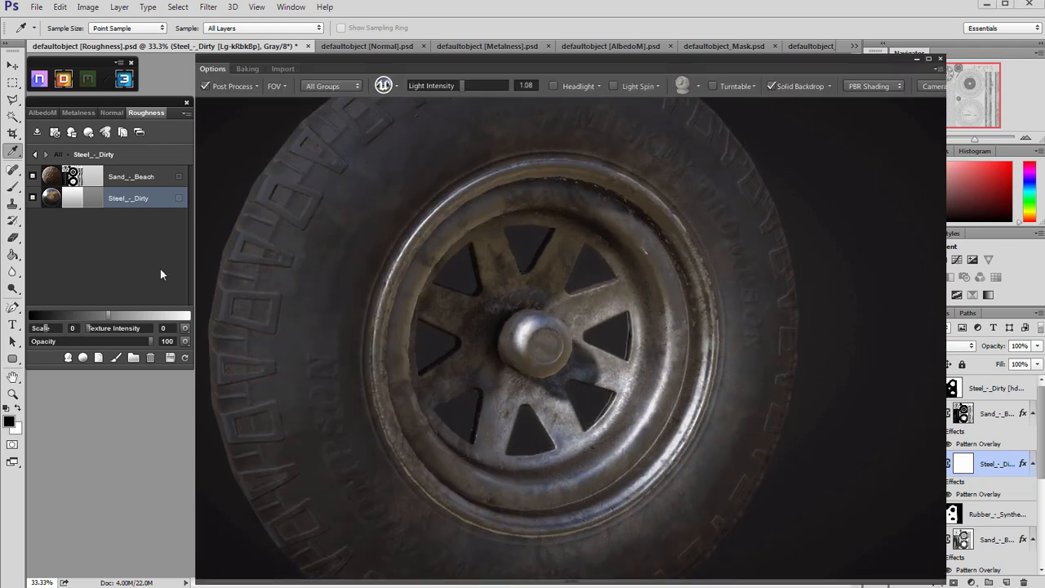
- Check the albedo layers, select the Sand_-_Beach layer and return to the roughness map
click(44, 113)
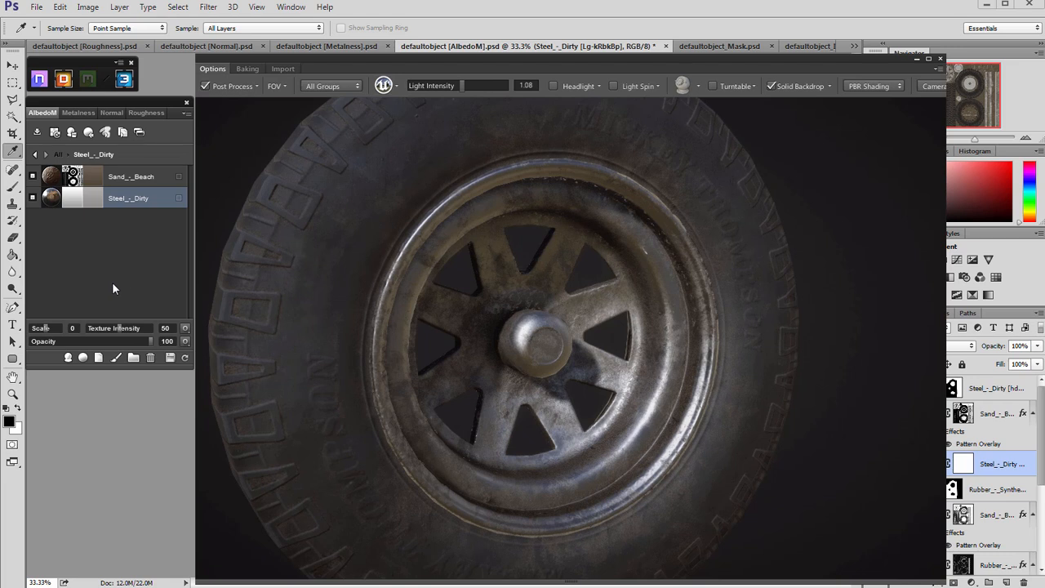
click(128, 180)
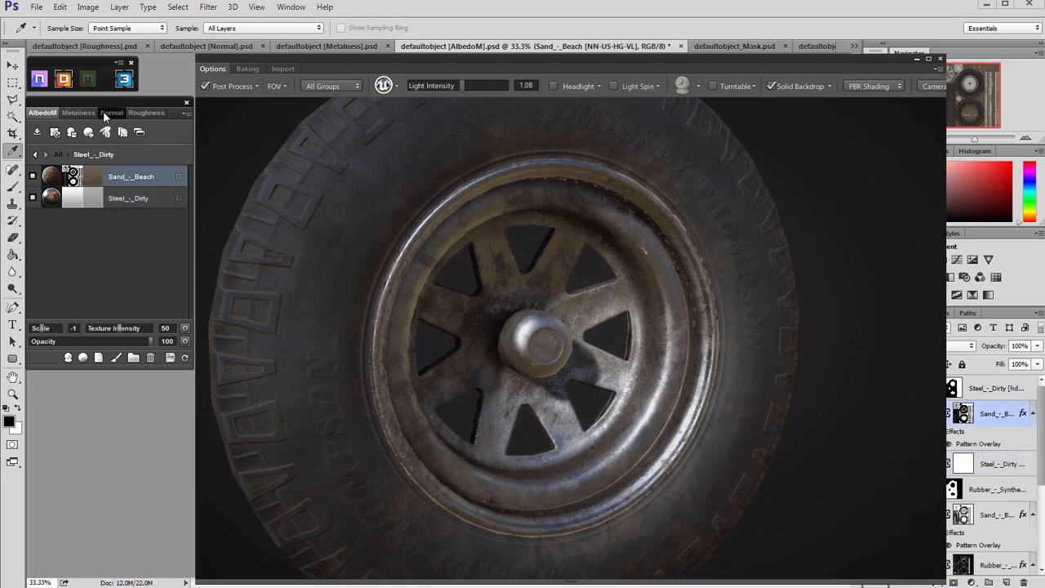
click(144, 113)
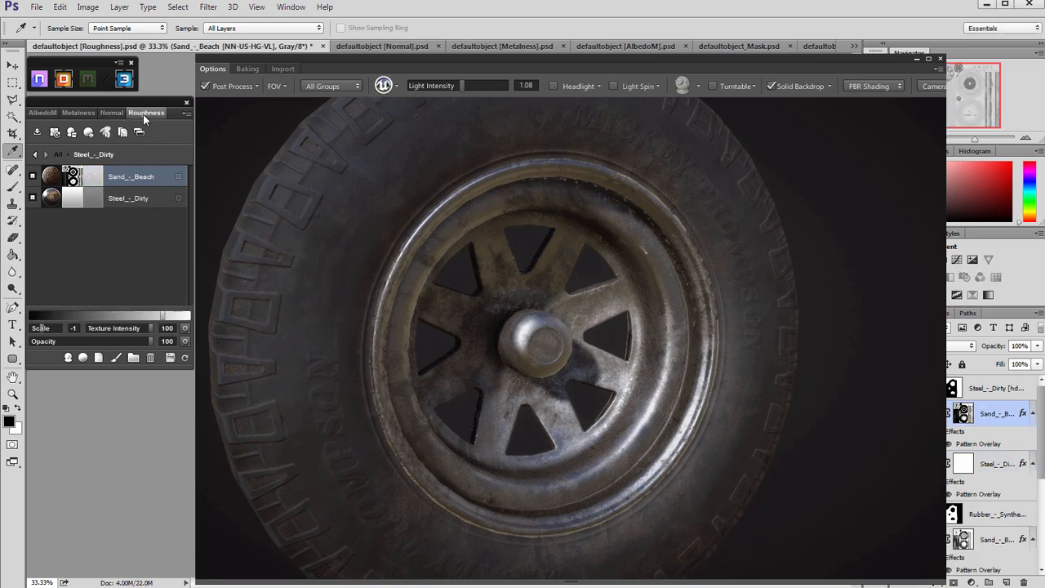
- Compare the wheel with and without the solid backdrop, and leave the solid backdrop turned off
drag(441, 303, 321, 306)
scroll(495, 338, down, 5)
drag(260, 238, 334, 270)
key(b)
key(b)
key(b)
key(b)
drag(435, 313, 387, 305)
key(b)
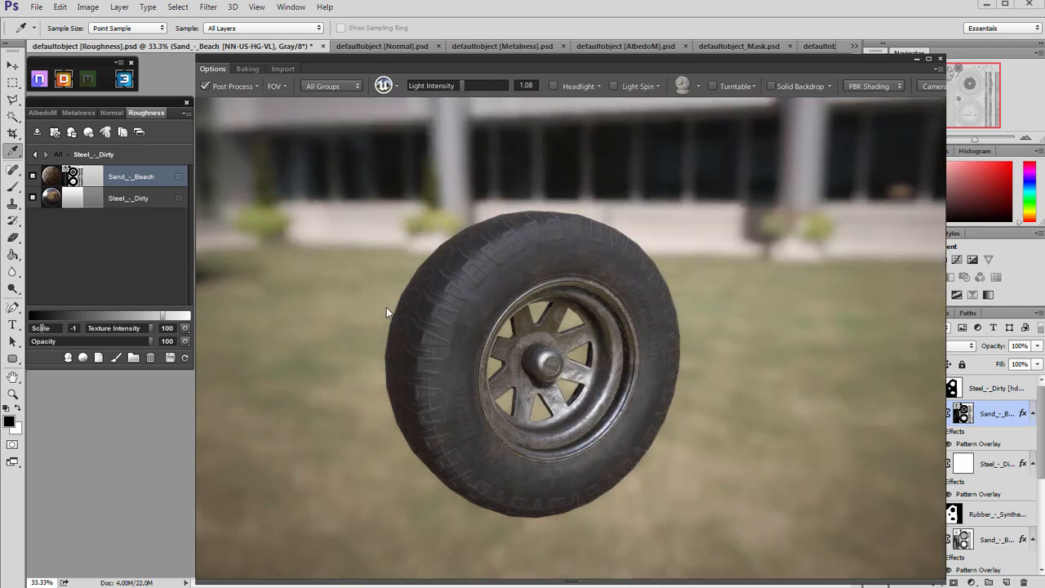
- Inspect the tyre tread and rim up close, and save all texture maps
scroll(506, 343, up, 3)
drag(530, 363, 607, 363)
scroll(502, 330, down, 4)
scroll(503, 343, up, 5)
scroll(477, 301, up, 3)
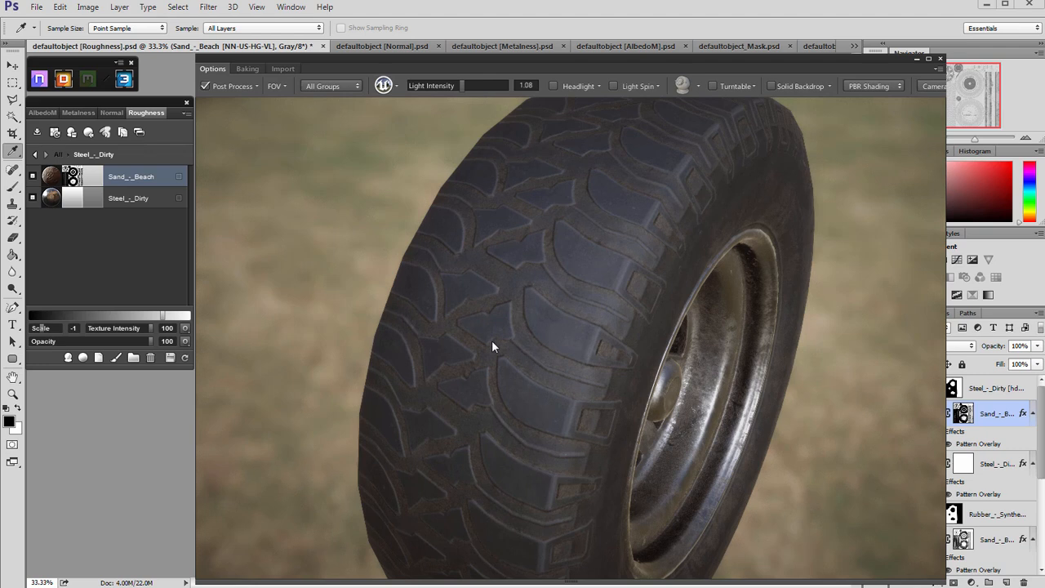
drag(445, 318, 215, 352)
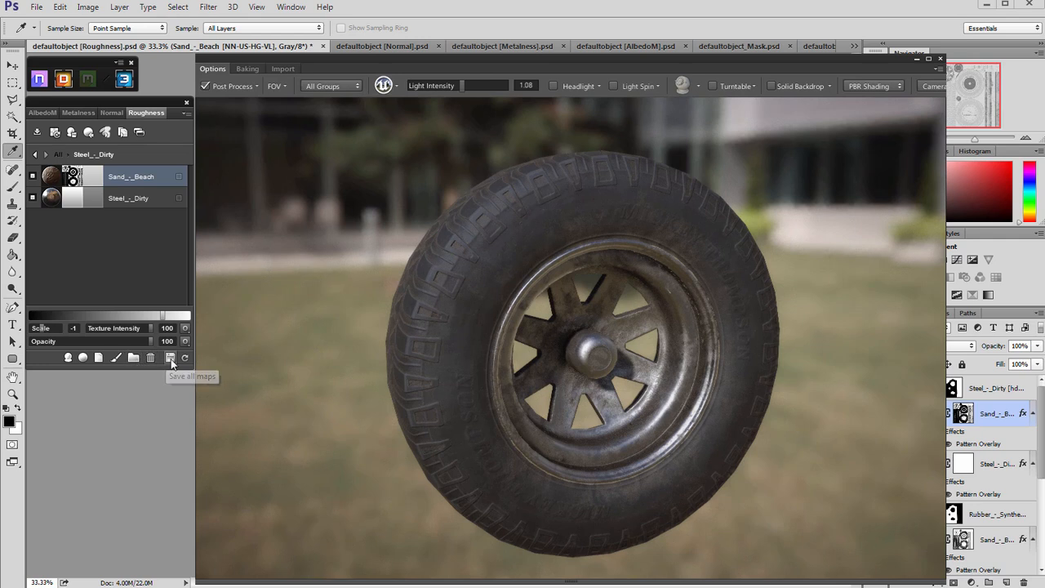
click(171, 359)
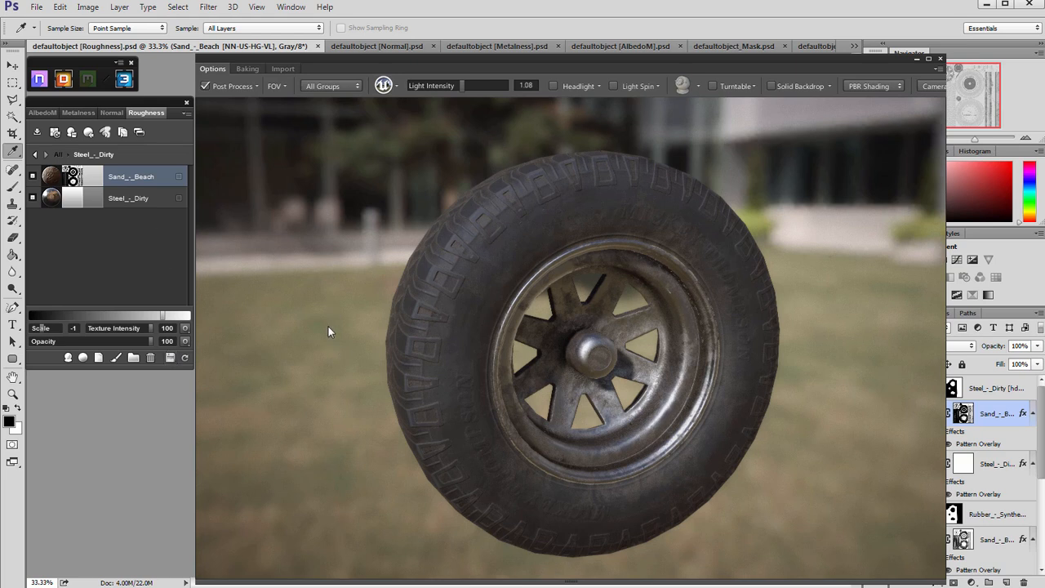
- Add a second Sand - Beach material from the material library above the rim's layers in the albedo map
click(42, 112)
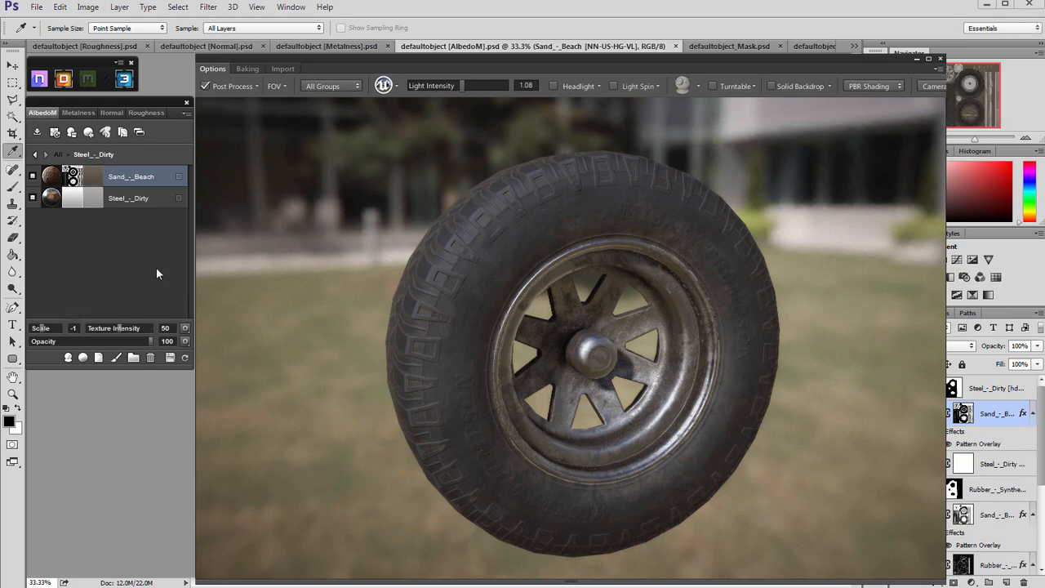
drag(349, 325, 371, 307)
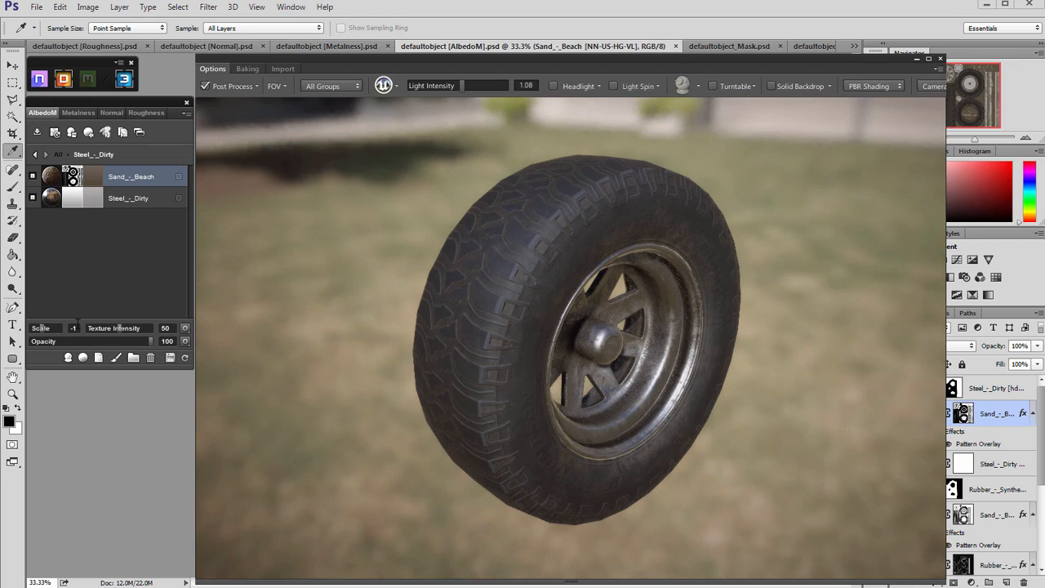
click(83, 358)
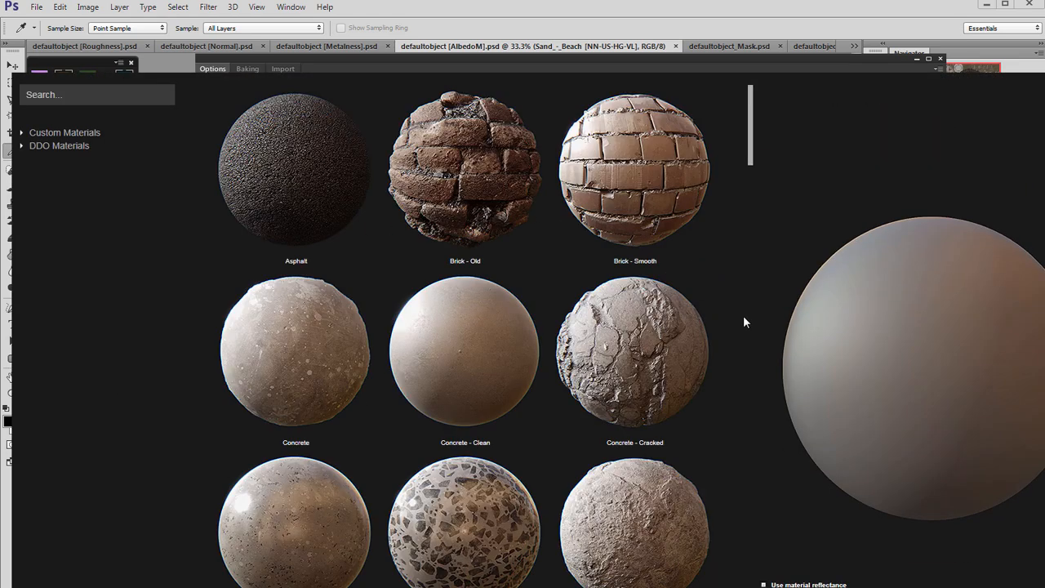
drag(753, 137, 749, 241)
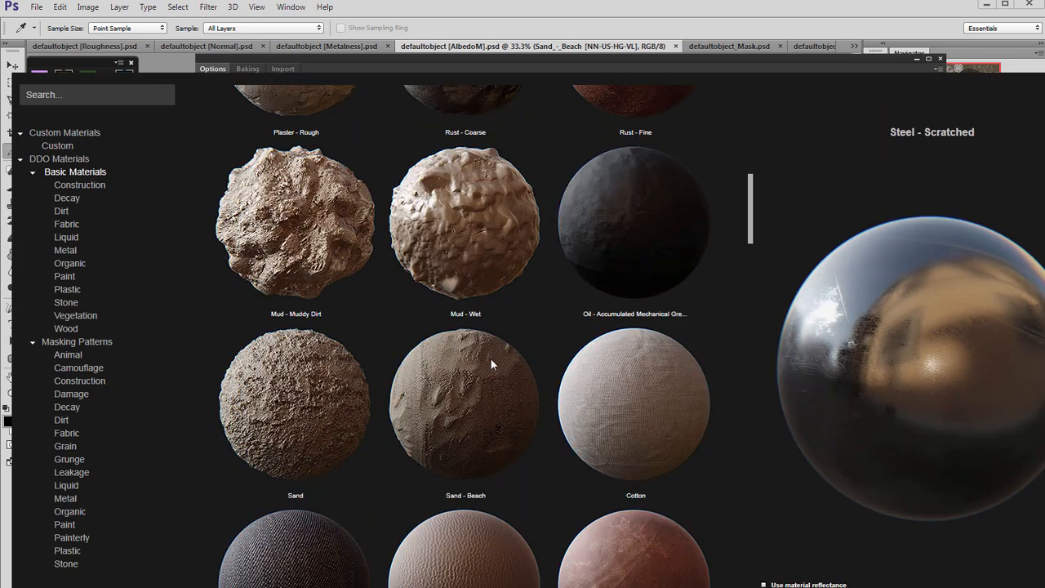
double_click(490, 363)
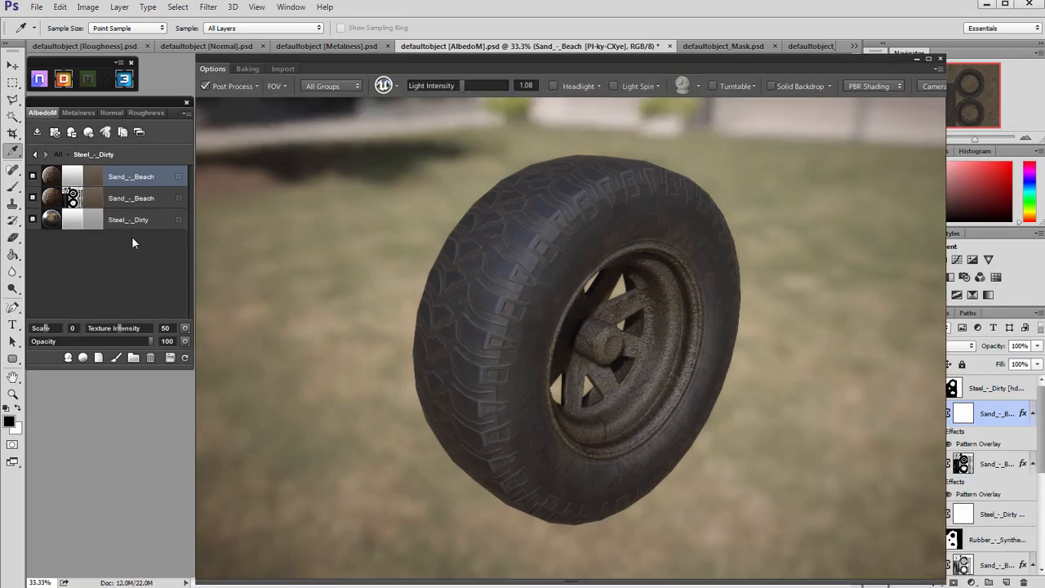
- Move the new Sand_-_Beach layer out of the Steel_-_Dirty group and place it directly above the Rubber_-_Synthetic group
right_click(138, 177)
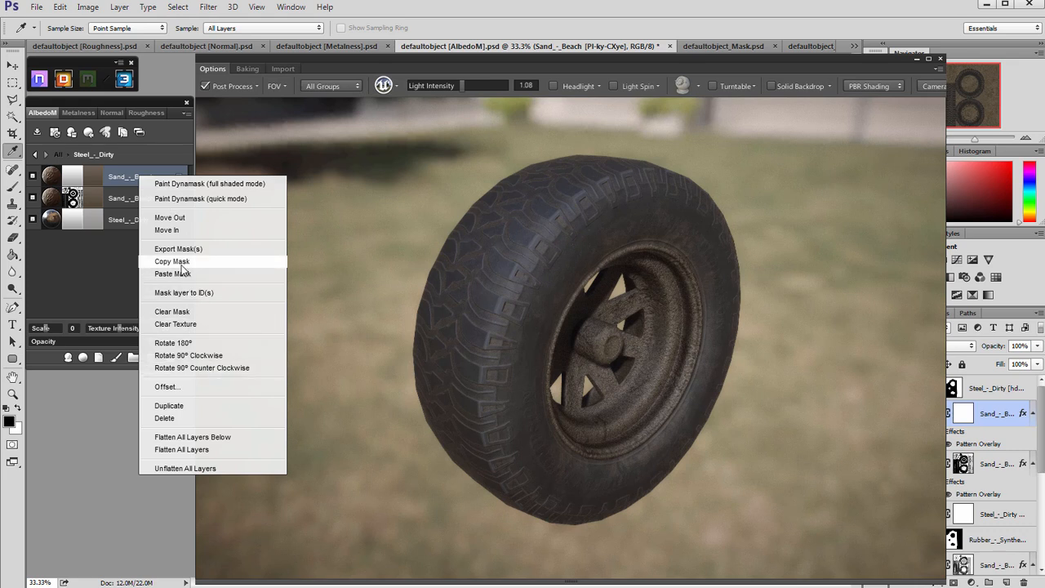
click(170, 217)
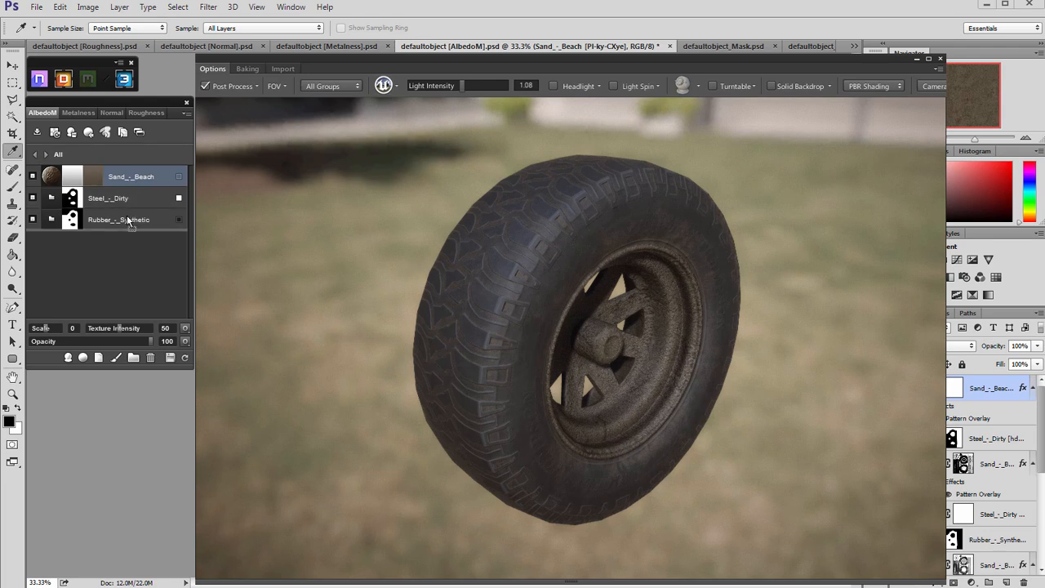
drag(101, 222, 102, 227)
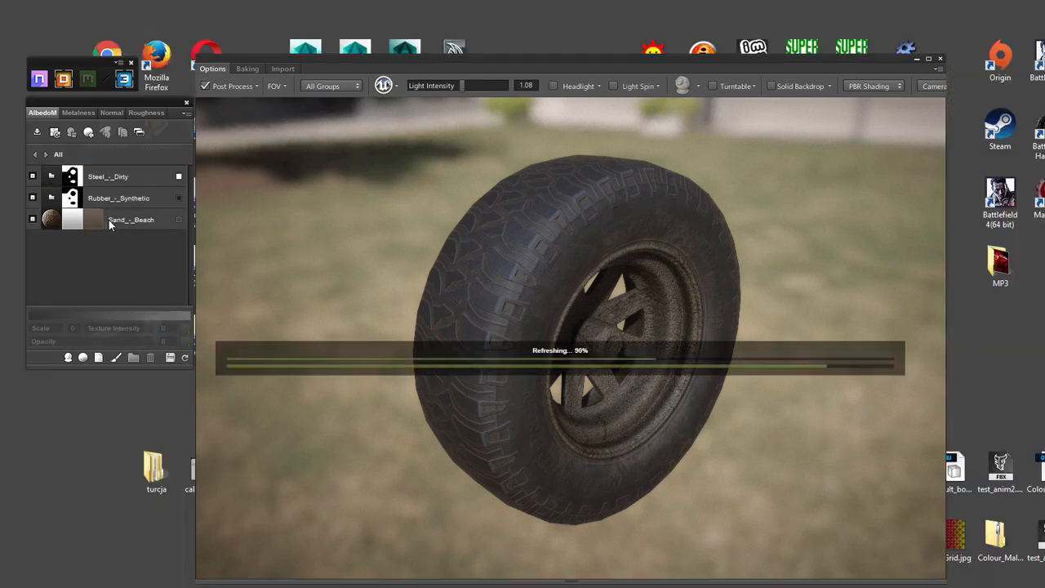
drag(121, 226, 122, 206)
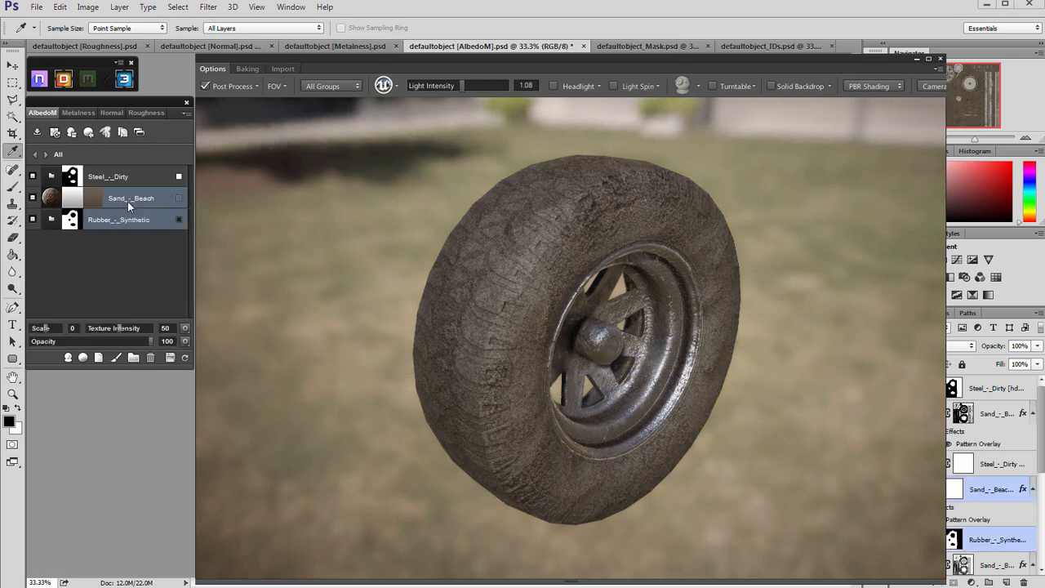
- Move the new Sand_-_Beach layer into the Rubber_-_Synthetic group and set its texture scale to -4
right_click(128, 206)
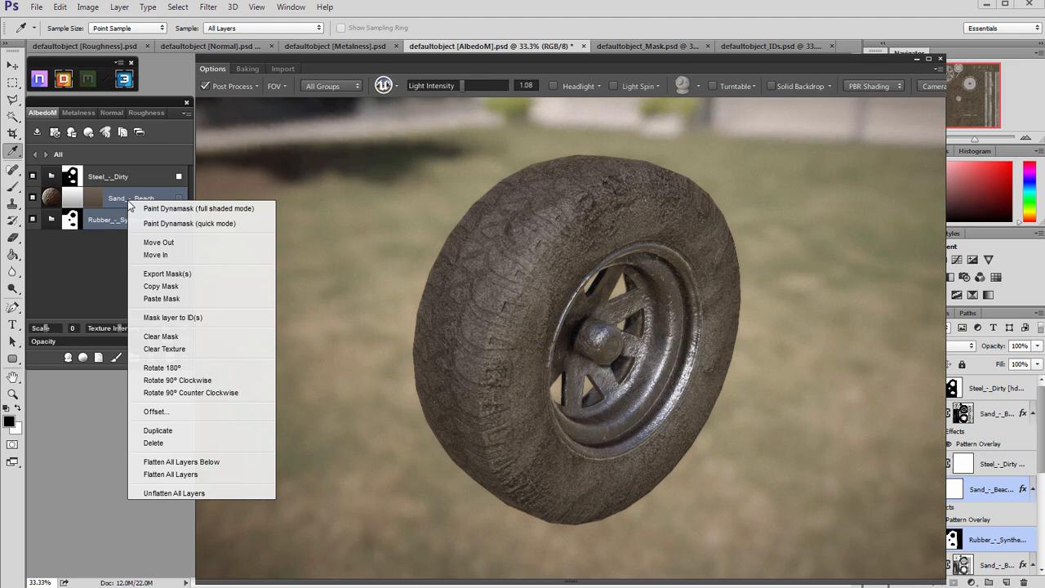
click(168, 255)
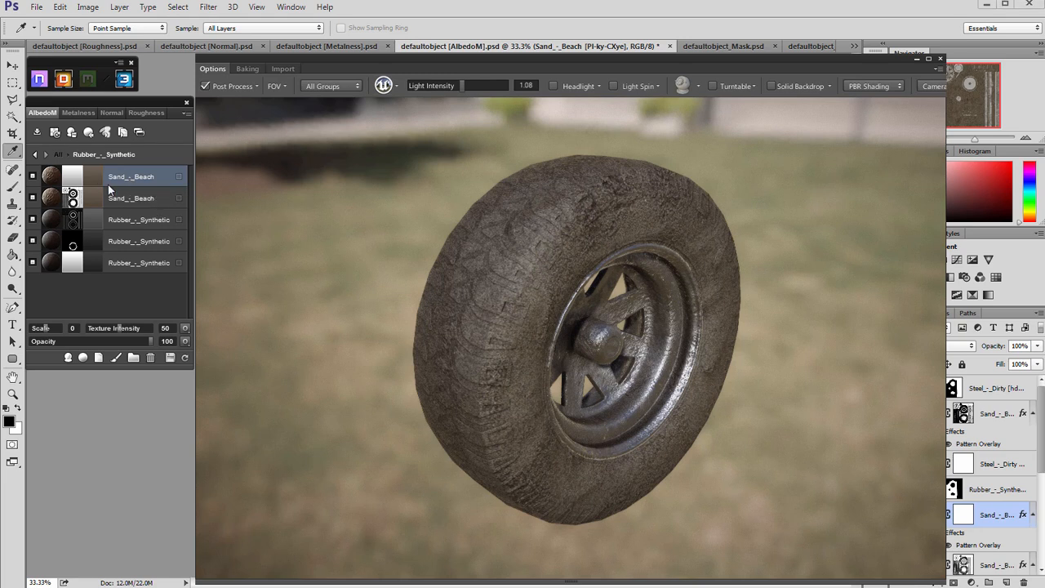
drag(489, 302, 354, 272)
scroll(400, 302, up, 3)
drag(403, 308, 514, 350)
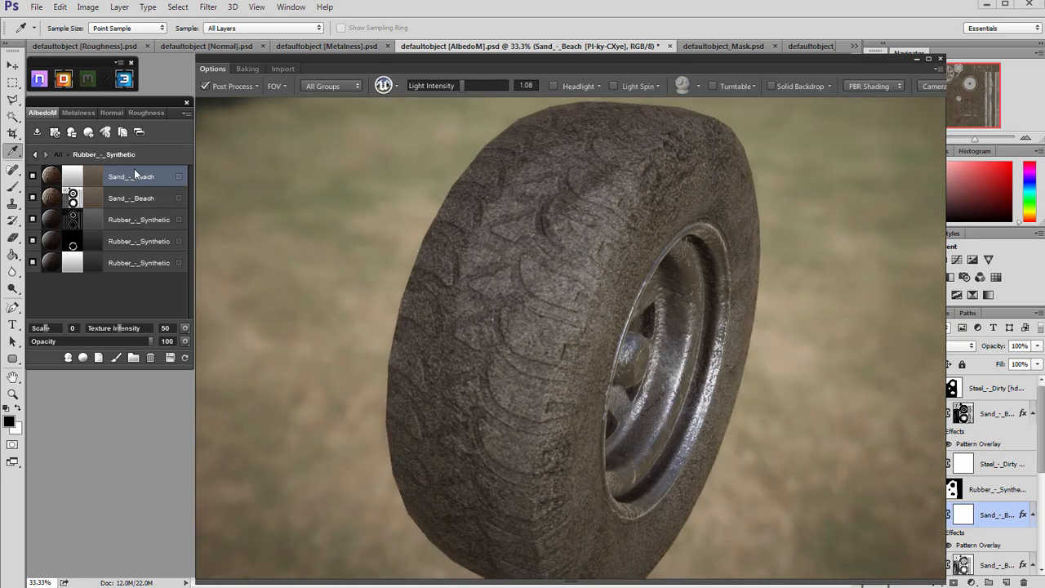
drag(47, 329, 33, 331)
drag(270, 324, 358, 372)
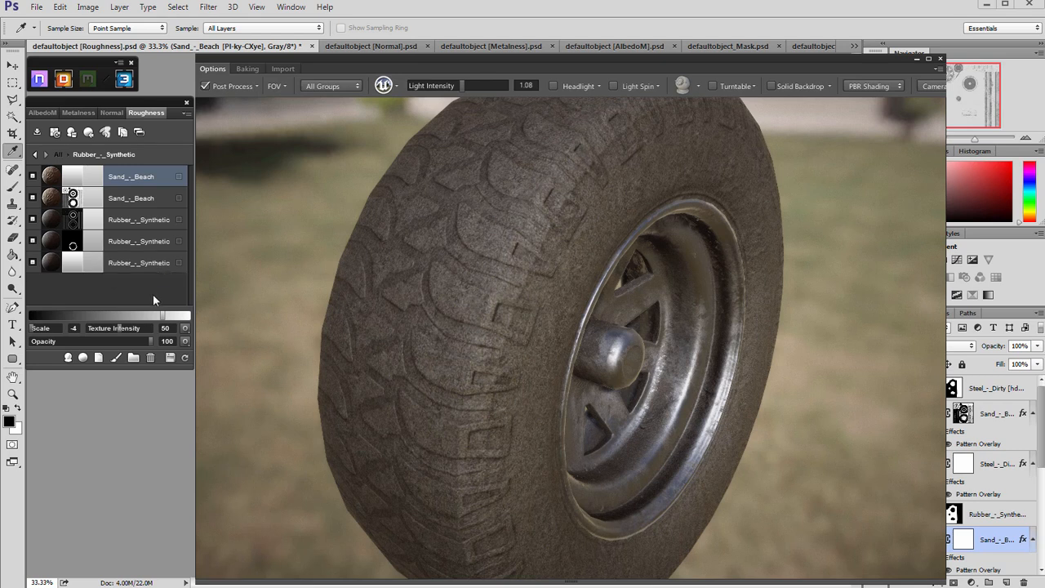
drag(535, 364, 574, 163)
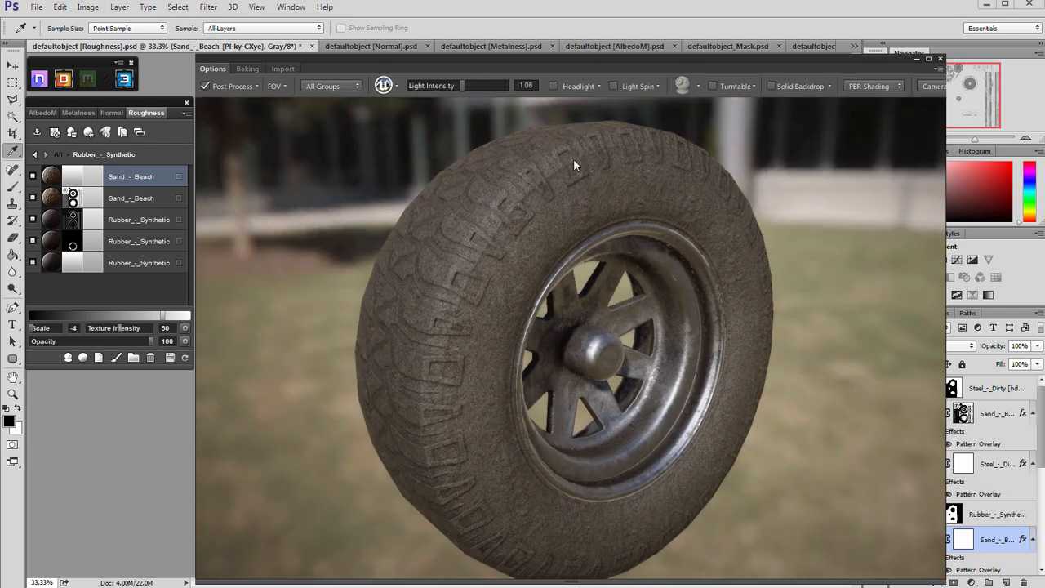
- Apply the Rich Occlusion preset to the upper Sand_-_Beach layer's mask with the mask displayed on the model, and invert it
click(76, 174)
click(556, 397)
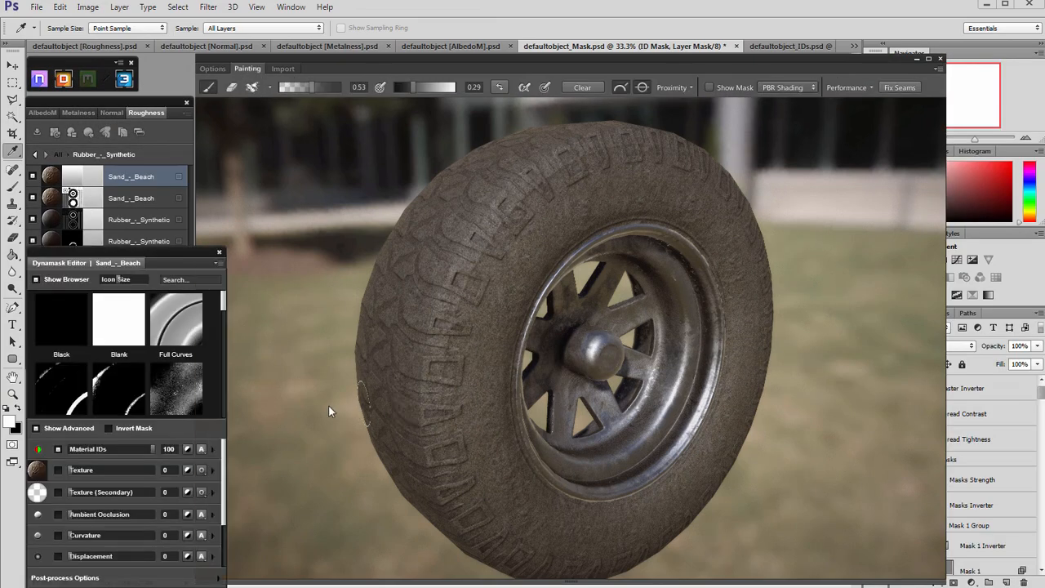
click(709, 88)
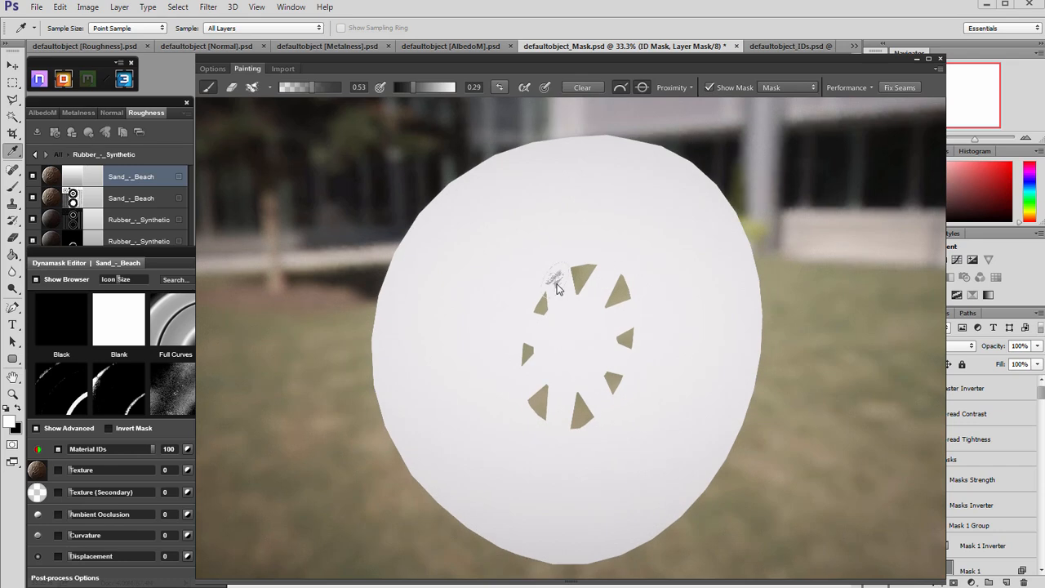
drag(560, 280, 447, 340)
drag(223, 314, 221, 419)
click(173, 388)
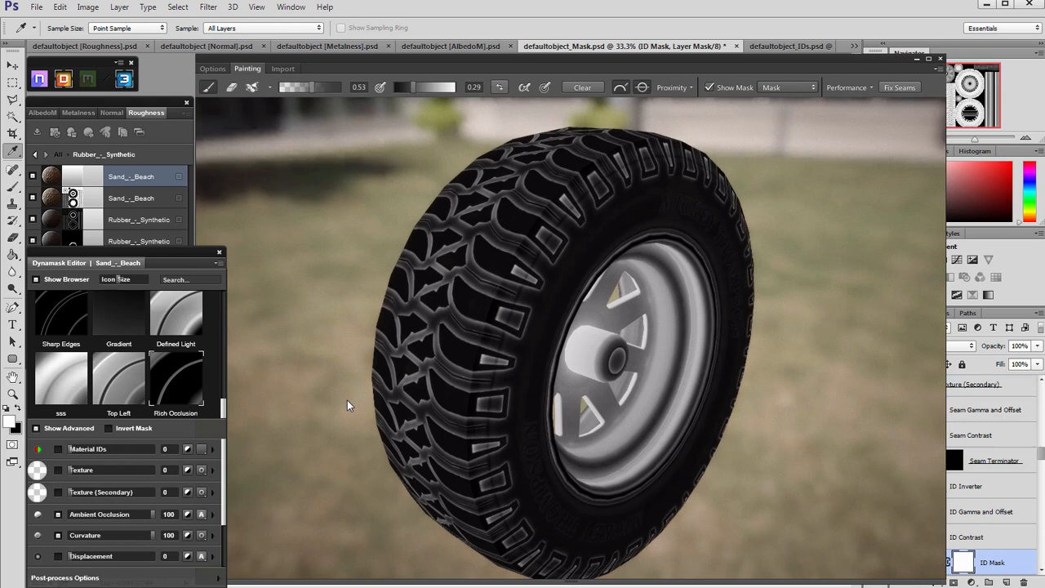
mouse_move(327, 404)
mouse_down()
mouse_move(332, 394)
mouse_move(335, 406)
mouse_up()
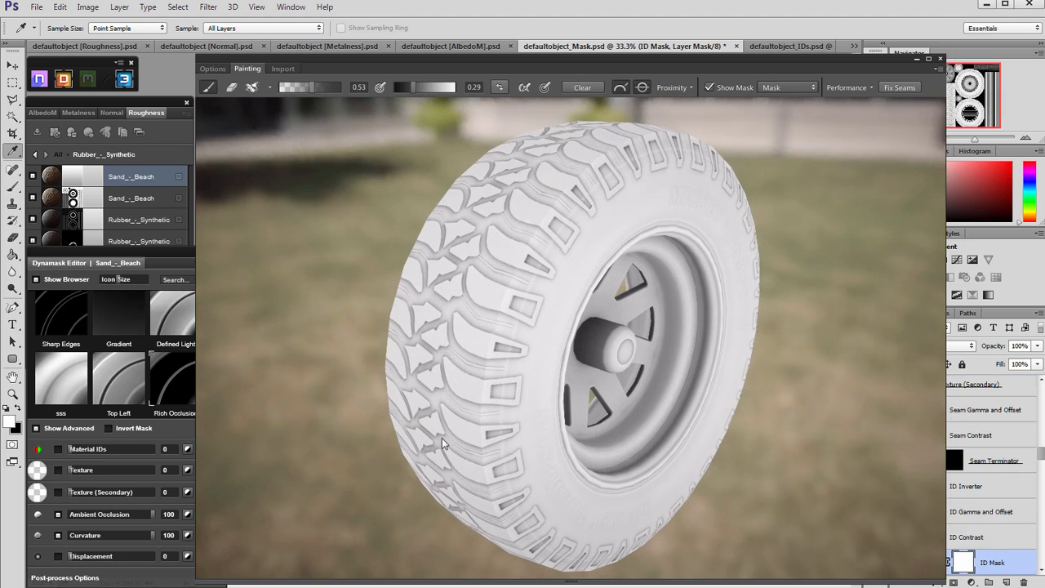
drag(327, 373, 307, 360)
click(171, 427)
- Raise the mask's ambient occlusion tightness to its maximum and increase its ambient occlusion contrast slightly
drag(224, 463, 222, 508)
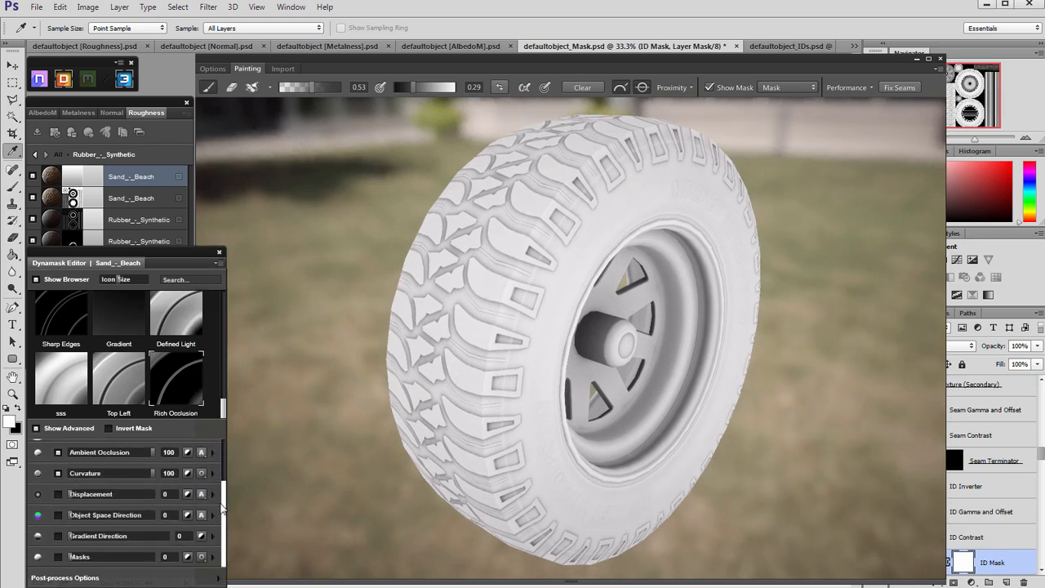
click(213, 453)
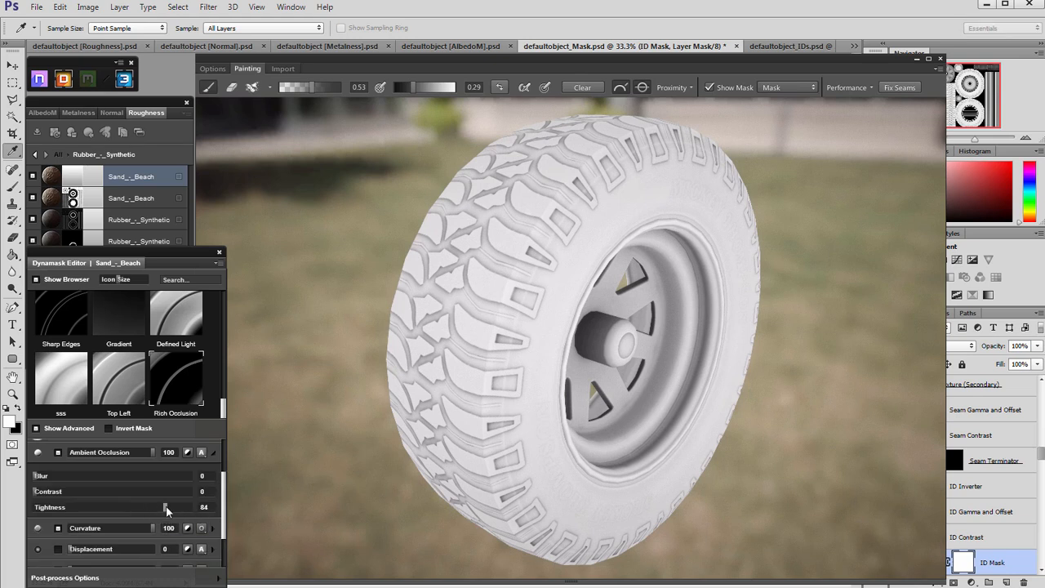
drag(165, 505, 190, 506)
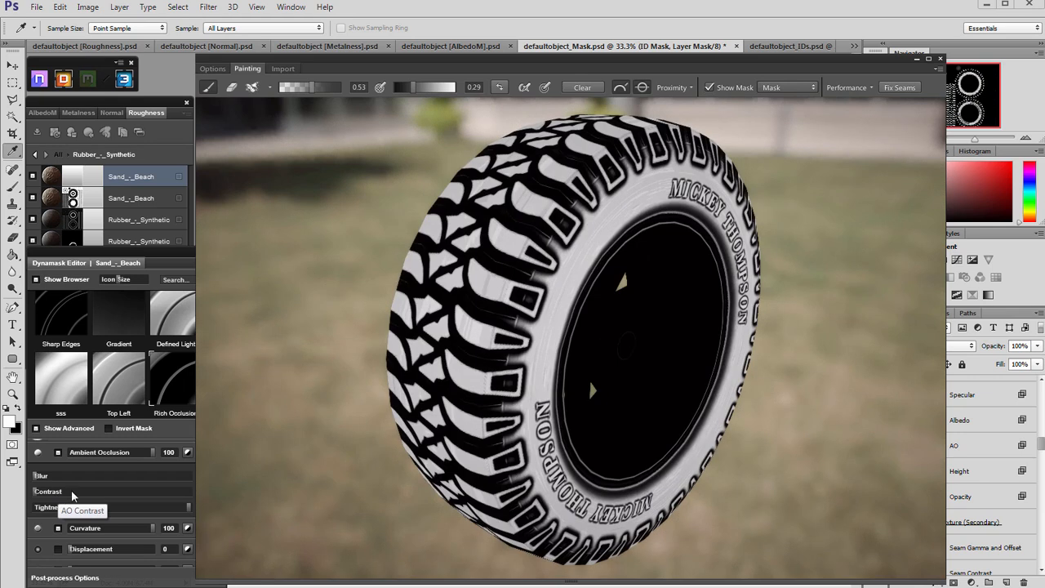
drag(37, 494, 44, 493)
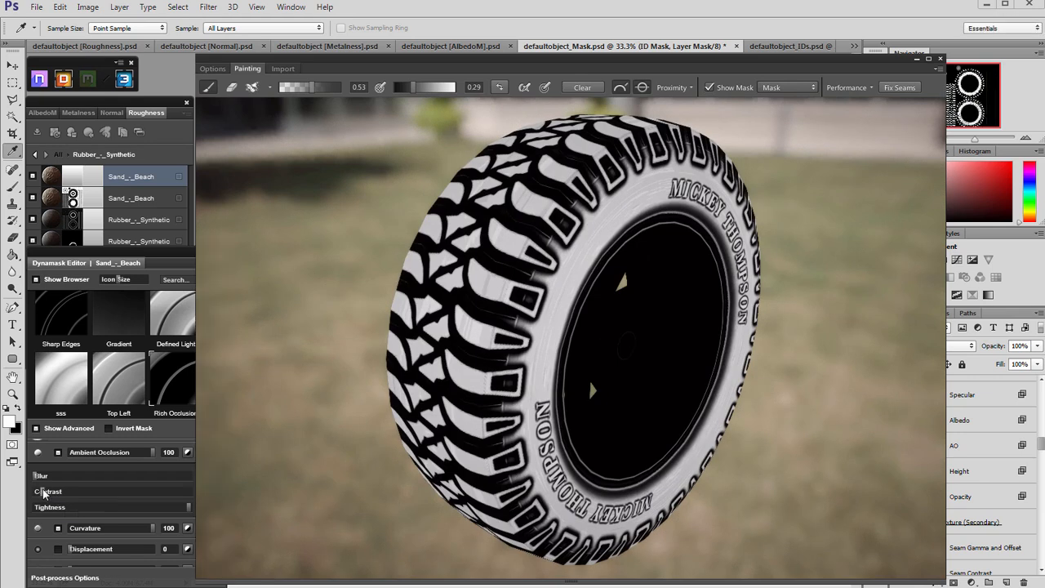
- Hide the mask display and examine the sand coverage on the shaded tyre tread and sidewall
drag(341, 382, 331, 337)
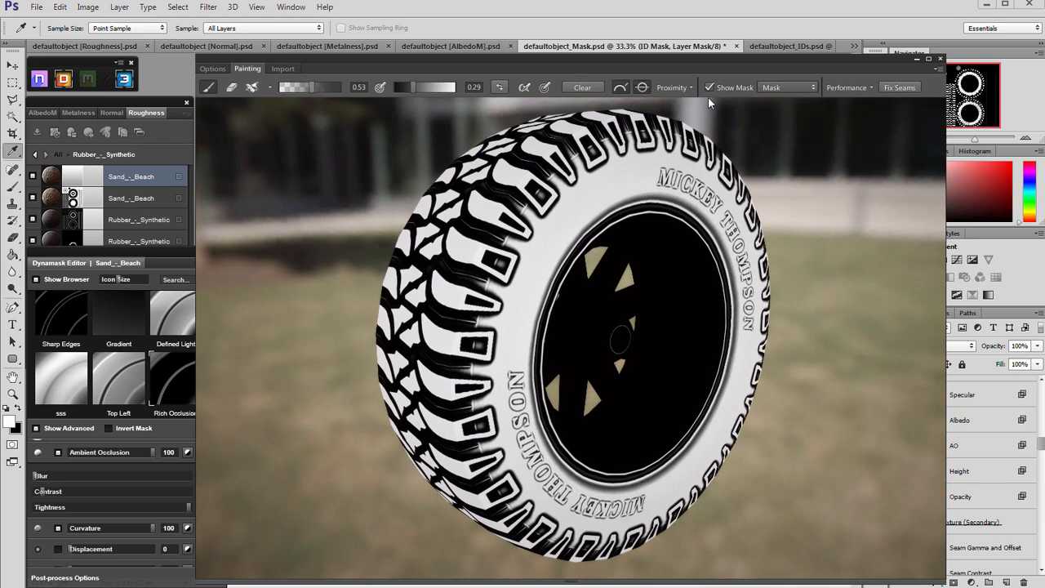
click(711, 86)
click(712, 85)
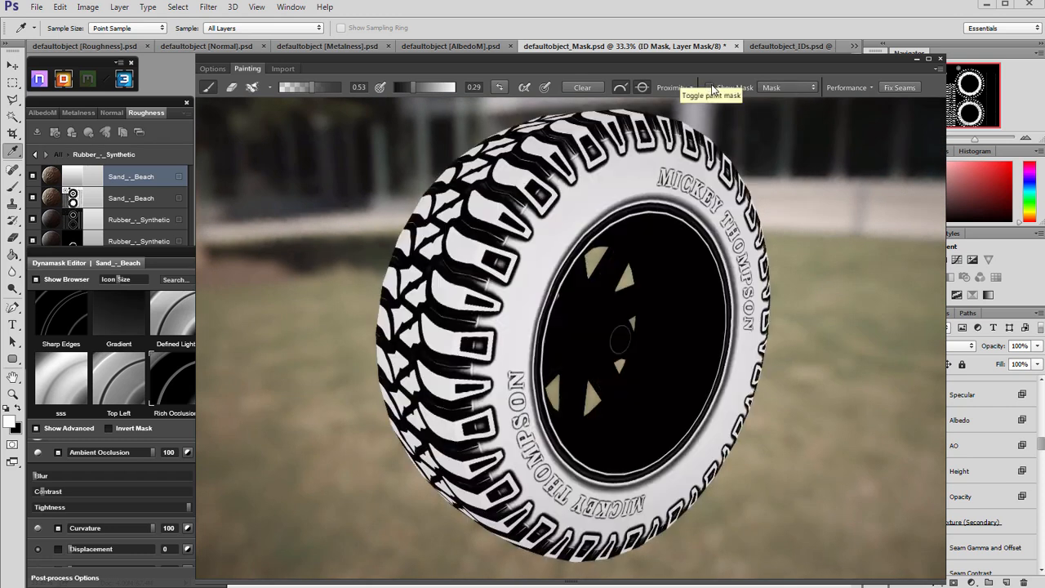
click(711, 87)
drag(561, 245, 499, 307)
scroll(500, 307, up, 5)
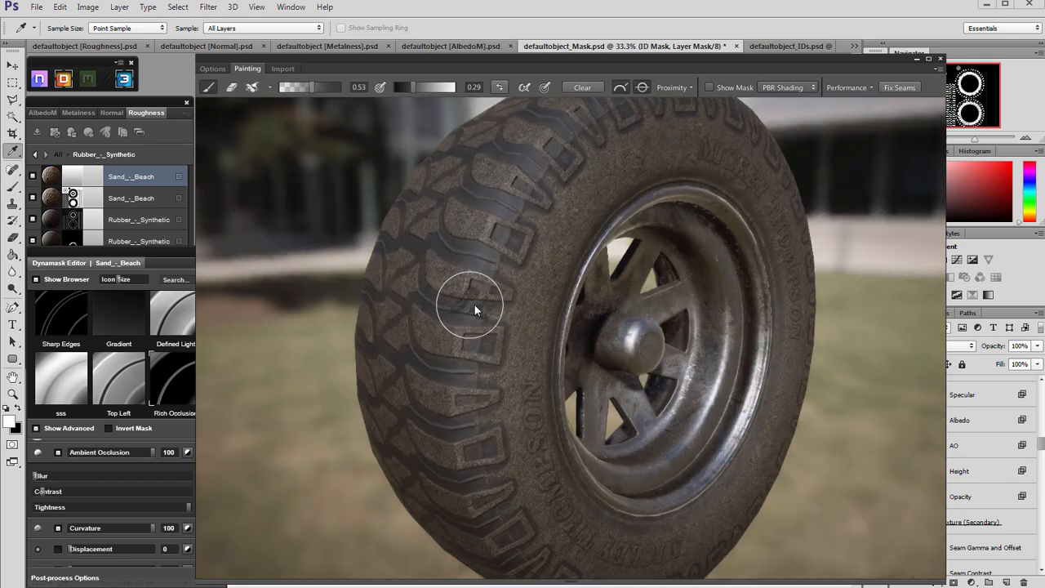
- Display the mask on the tyre again and nudge the ambient occlusion contrast slightly higher
click(173, 428)
click(41, 496)
click(735, 88)
drag(677, 139, 394, 424)
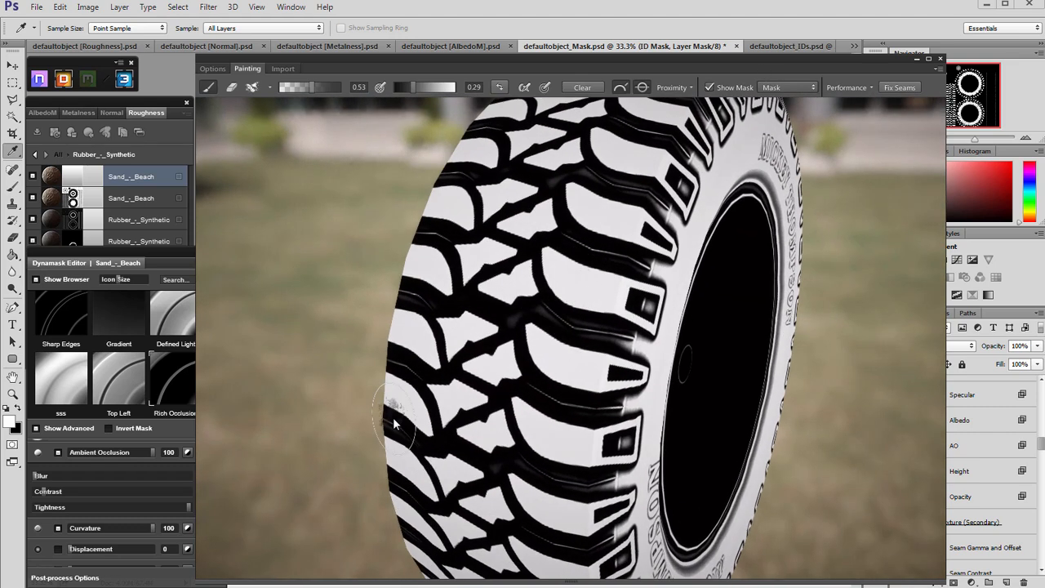
click(124, 463)
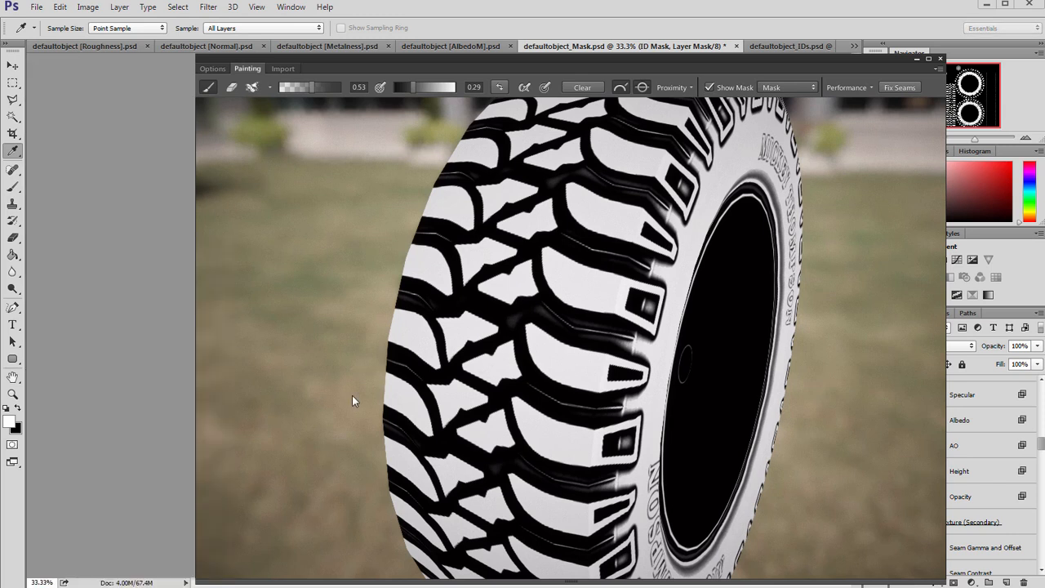
- Choose the softest round brush from the Assorted category for painting the mask
mouse_move(558, 394)
mouse_down()
mouse_move(373, 313)
mouse_move(412, 326)
mouse_move(417, 356)
mouse_up()
click(268, 87)
click(322, 112)
click(413, 145)
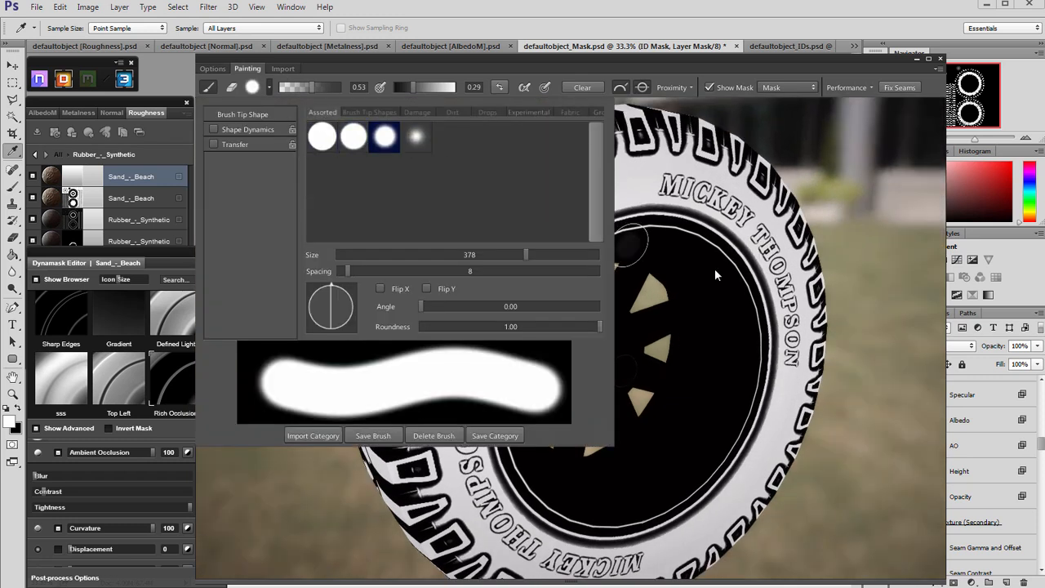
click(269, 87)
click(415, 135)
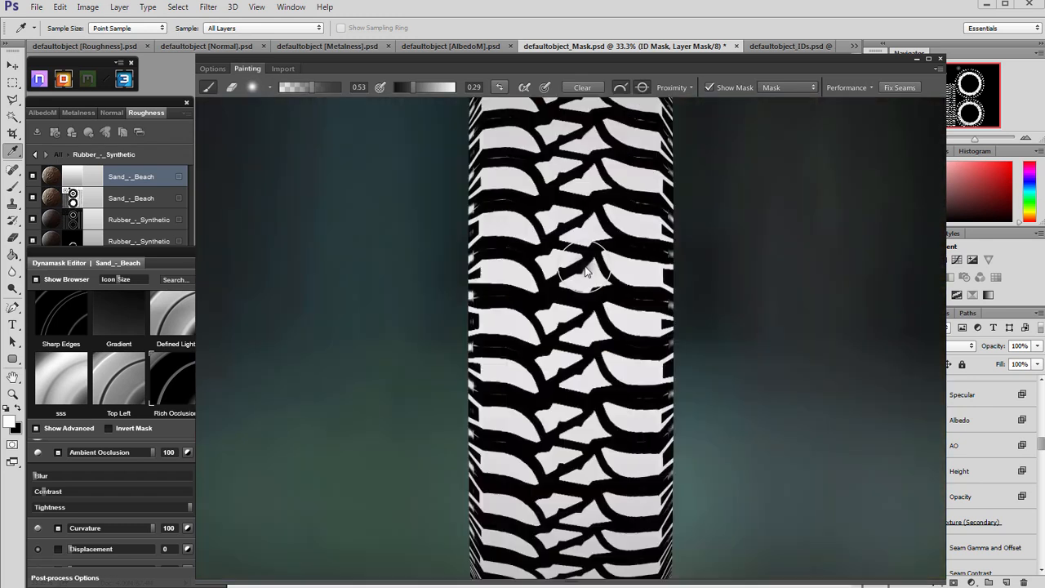
- Paint the tyre's outer sidewall black on the mask, using a brush opacity of 1.00 and a brightness of 0.00
scroll(587, 272, down, 4)
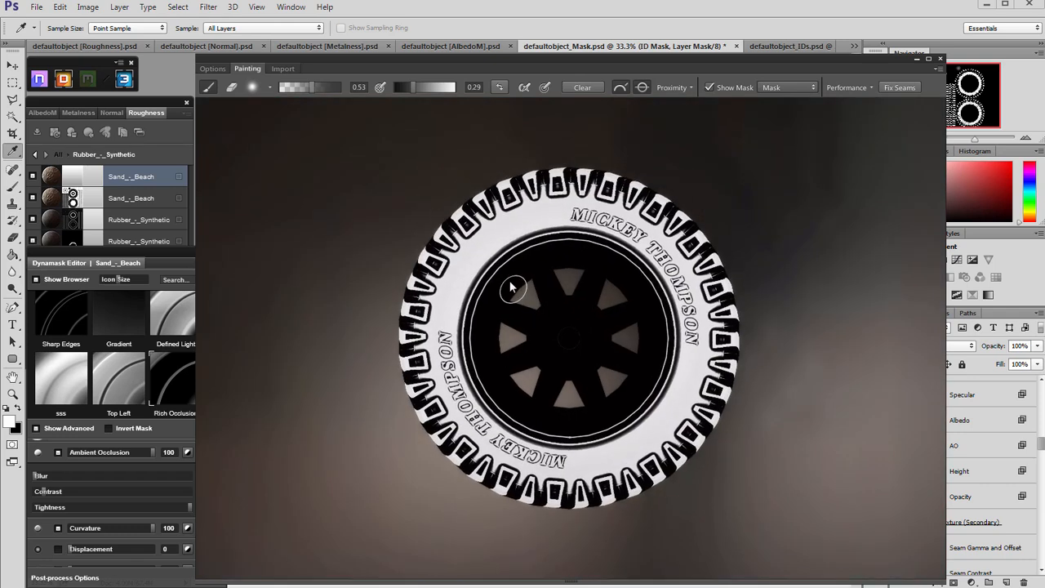
scroll(515, 261, up, 3)
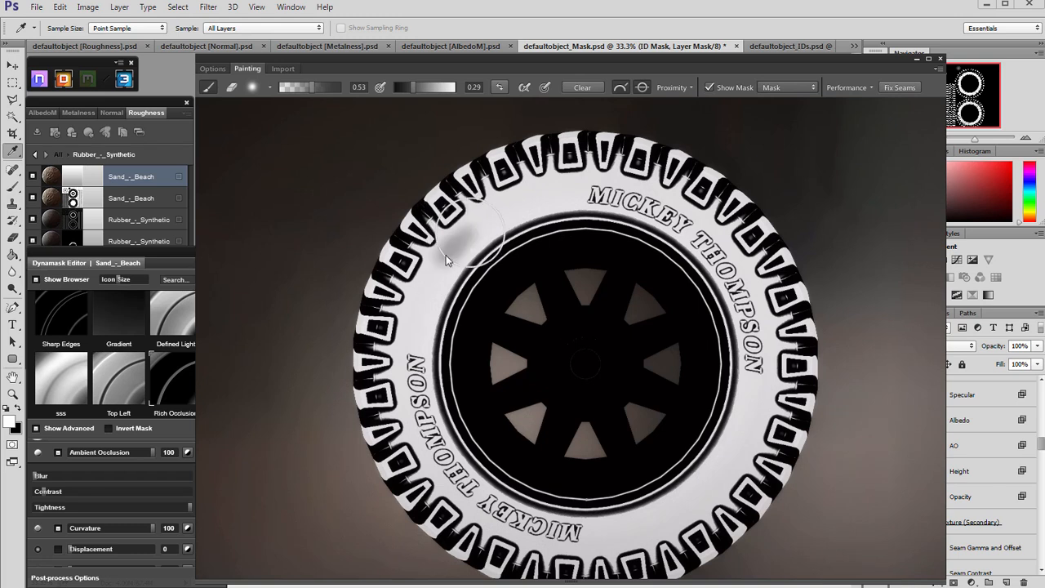
drag(412, 88, 396, 88)
mouse_move(463, 245)
mouse_down()
mouse_move(455, 271)
mouse_move(480, 242)
mouse_move(431, 263)
mouse_move(416, 292)
mouse_move(416, 355)
mouse_move(423, 363)
mouse_move(447, 322)
mouse_move(499, 327)
mouse_move(428, 321)
mouse_move(421, 335)
mouse_move(419, 307)
mouse_move(437, 321)
mouse_move(429, 335)
mouse_move(421, 320)
mouse_move(411, 343)
mouse_move(421, 414)
mouse_move(428, 346)
mouse_move(448, 460)
mouse_move(546, 521)
mouse_move(593, 526)
mouse_move(643, 511)
mouse_move(478, 467)
mouse_move(440, 301)
mouse_move(432, 306)
mouse_move(527, 212)
mouse_move(701, 282)
mouse_move(624, 217)
mouse_move(734, 337)
mouse_move(681, 501)
mouse_move(554, 542)
mouse_move(674, 527)
mouse_up()
mouse_move(763, 357)
mouse_down()
mouse_move(746, 378)
mouse_move(686, 217)
mouse_move(737, 308)
mouse_move(588, 199)
mouse_move(591, 185)
mouse_move(531, 204)
mouse_move(469, 247)
mouse_move(414, 325)
mouse_move(419, 454)
mouse_move(426, 427)
mouse_move(415, 419)
mouse_move(424, 468)
mouse_move(486, 521)
mouse_move(560, 555)
mouse_move(671, 530)
mouse_move(752, 436)
mouse_move(776, 348)
mouse_move(751, 285)
mouse_move(673, 205)
mouse_move(543, 193)
mouse_move(451, 246)
mouse_move(419, 293)
mouse_move(403, 377)
mouse_move(414, 433)
mouse_move(442, 487)
mouse_move(528, 556)
mouse_move(599, 552)
mouse_move(687, 507)
mouse_move(756, 371)
mouse_move(745, 298)
mouse_move(706, 242)
mouse_move(600, 199)
mouse_move(548, 197)
mouse_move(453, 242)
mouse_move(414, 301)
mouse_move(465, 239)
mouse_move(538, 187)
mouse_move(663, 203)
mouse_move(720, 251)
mouse_move(734, 290)
mouse_move(635, 200)
mouse_move(484, 211)
mouse_move(400, 347)
mouse_move(402, 408)
mouse_move(418, 437)
mouse_move(447, 456)
mouse_move(623, 502)
mouse_move(754, 314)
mouse_move(722, 269)
mouse_move(651, 223)
mouse_move(553, 204)
mouse_move(451, 346)
mouse_up()
scroll(455, 362, up, 5)
scroll(454, 362, down, 5)
drag(329, 321, 387, 332)
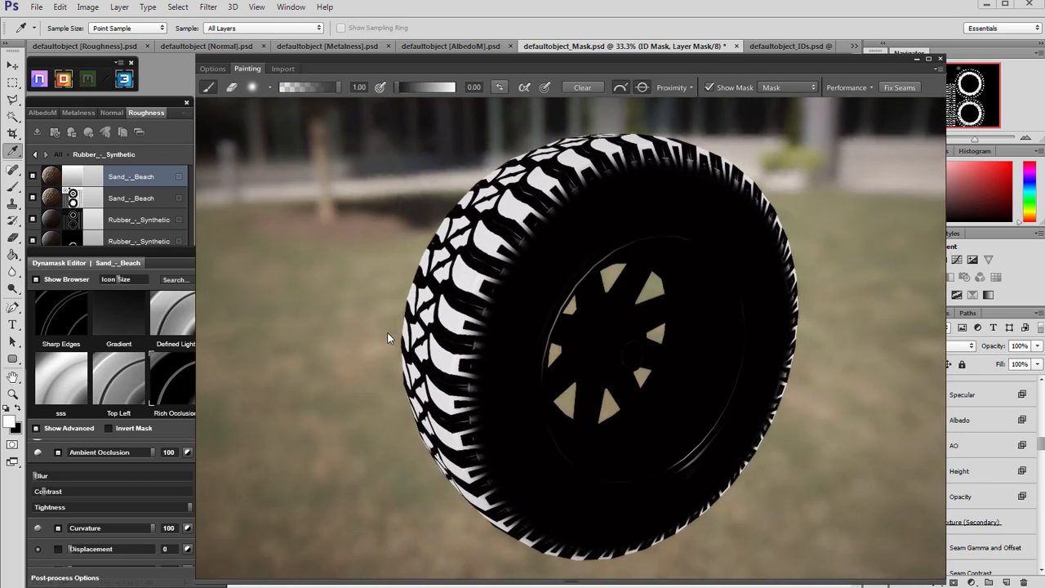
- Check the shaded wheel from behind, redisplay the mask, and paint the rear sidewall black
click(710, 87)
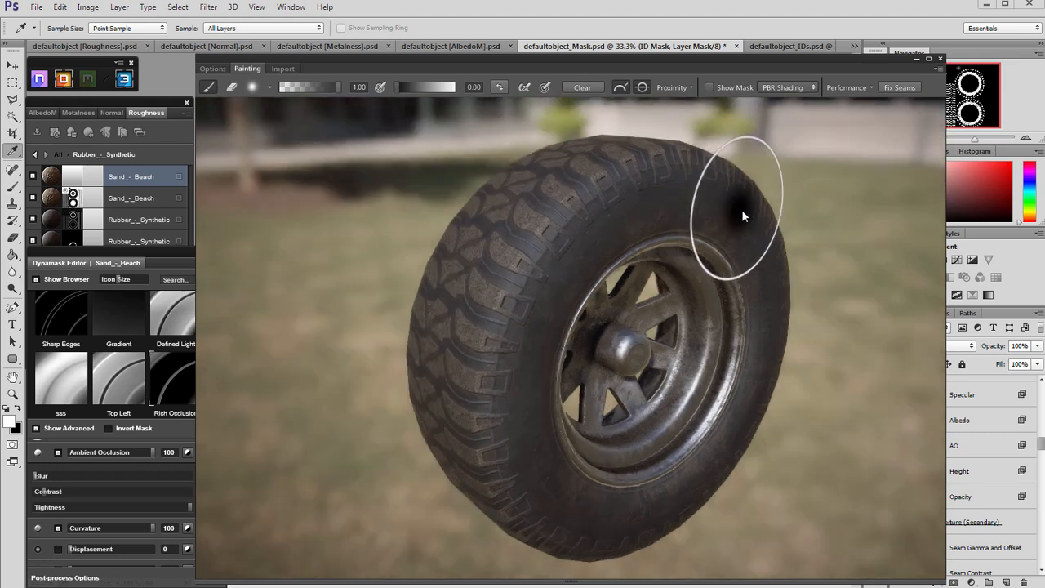
mouse_move(763, 236)
mouse_down()
mouse_move(765, 212)
mouse_move(660, 217)
mouse_move(642, 240)
mouse_move(504, 214)
mouse_move(452, 229)
mouse_move(377, 223)
mouse_move(618, 230)
mouse_move(660, 221)
mouse_move(777, 234)
mouse_move(759, 236)
mouse_move(848, 232)
mouse_move(862, 221)
mouse_move(726, 259)
mouse_move(747, 284)
mouse_move(882, 264)
mouse_move(849, 227)
mouse_move(790, 243)
mouse_move(764, 228)
mouse_move(694, 246)
mouse_up()
scroll(763, 225, down, 3)
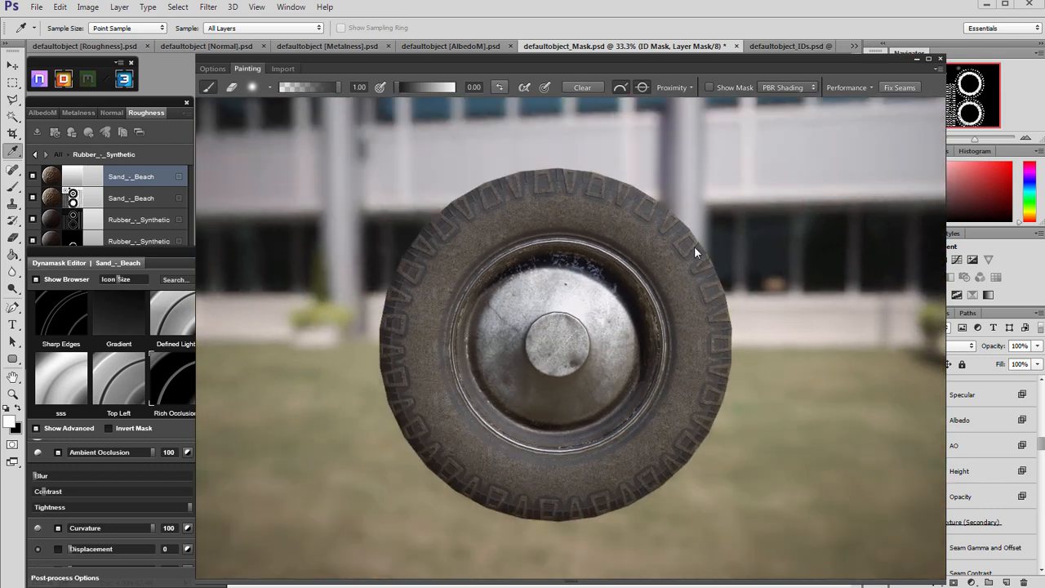
click(710, 88)
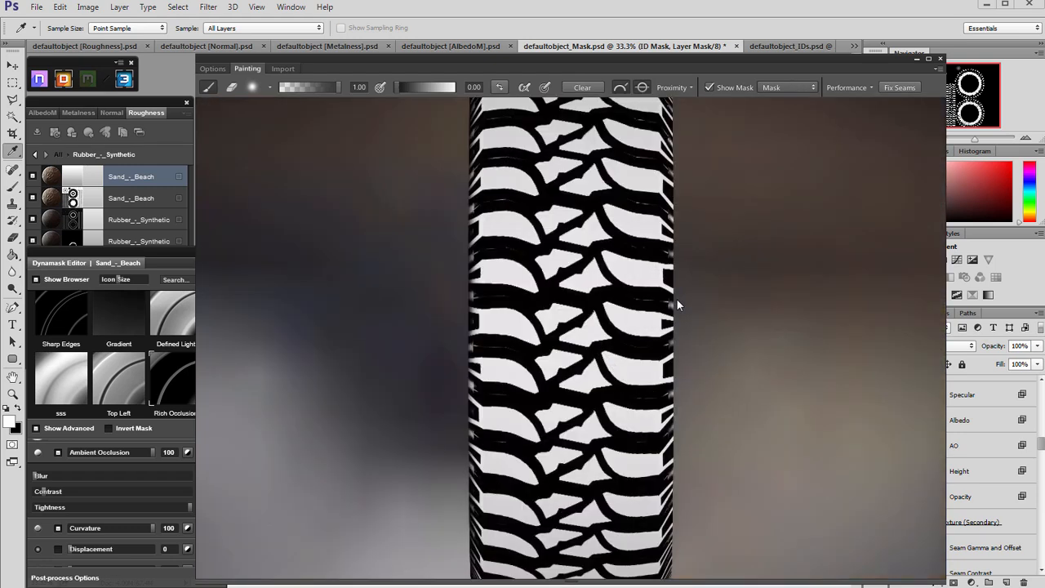
key(Right)
scroll(674, 304, down, 3)
key(Right)
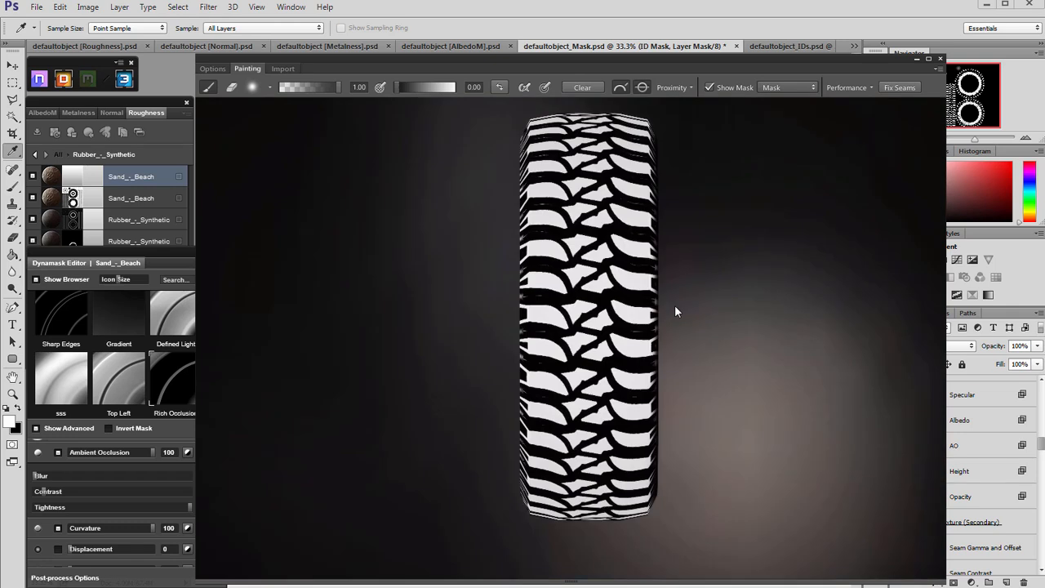
key(Right)
mouse_move(696, 304)
mouse_down()
mouse_move(685, 382)
mouse_move(605, 500)
mouse_move(449, 469)
mouse_move(386, 370)
mouse_move(399, 268)
mouse_move(470, 206)
mouse_move(531, 202)
mouse_move(402, 309)
mouse_move(413, 433)
mouse_move(541, 497)
mouse_move(666, 401)
mouse_move(660, 281)
mouse_move(547, 210)
mouse_move(475, 231)
mouse_move(522, 223)
mouse_move(483, 237)
mouse_move(419, 314)
mouse_move(446, 250)
mouse_move(527, 205)
mouse_move(573, 204)
mouse_move(667, 265)
mouse_move(654, 241)
mouse_move(512, 196)
mouse_move(521, 191)
mouse_move(422, 237)
mouse_move(435, 216)
mouse_move(395, 253)
mouse_move(376, 292)
mouse_move(380, 401)
mouse_move(472, 525)
mouse_move(385, 425)
mouse_move(394, 266)
mouse_move(410, 236)
mouse_move(477, 185)
mouse_move(571, 180)
mouse_move(529, 172)
mouse_move(673, 236)
mouse_move(606, 204)
mouse_move(695, 316)
mouse_move(646, 221)
mouse_move(701, 324)
mouse_move(696, 430)
mouse_move(629, 495)
mouse_move(559, 523)
mouse_move(576, 522)
mouse_move(459, 505)
mouse_move(381, 397)
mouse_move(364, 352)
mouse_move(406, 478)
mouse_move(366, 317)
mouse_move(409, 228)
mouse_move(447, 200)
mouse_move(562, 175)
mouse_move(649, 231)
mouse_move(488, 188)
mouse_move(673, 270)
mouse_move(643, 219)
mouse_move(706, 329)
mouse_move(652, 220)
mouse_move(696, 297)
mouse_move(697, 366)
mouse_move(646, 205)
mouse_move(687, 289)
mouse_move(660, 453)
mouse_move(505, 508)
mouse_move(369, 297)
mouse_move(541, 172)
mouse_move(660, 268)
mouse_move(659, 447)
mouse_move(514, 339)
mouse_up()
- Hide the mask display and examine the sand on the shaded tyre tread and sidewalls from several angles
click(709, 88)
mouse_move(617, 259)
mouse_down()
mouse_move(863, 303)
mouse_move(811, 312)
mouse_move(881, 318)
mouse_move(735, 321)
mouse_up()
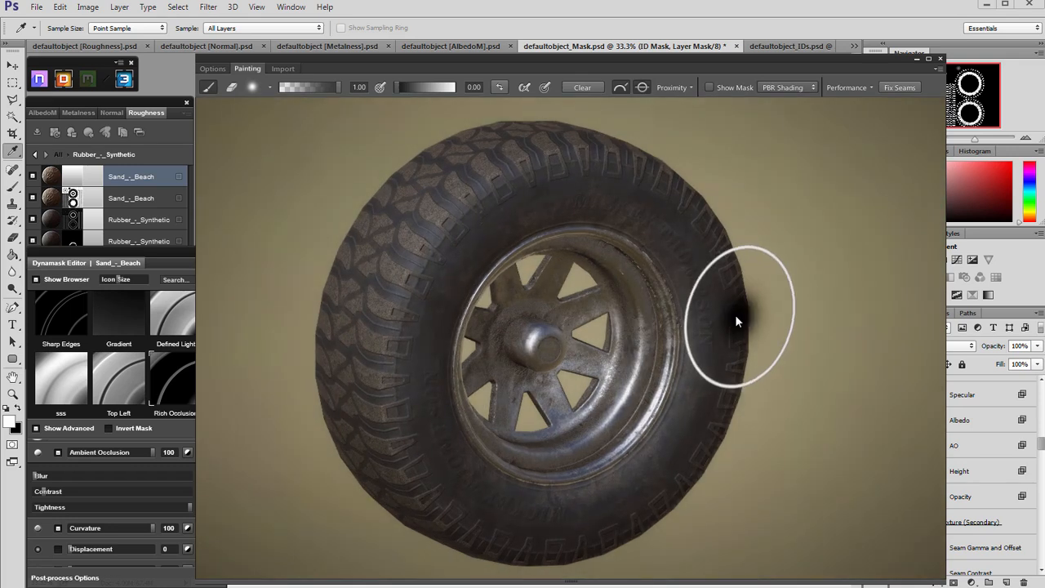
key(f)
key(f)
scroll(588, 325, down, 2)
mouse_move(505, 313)
mouse_down()
mouse_move(892, 341)
mouse_move(691, 331)
mouse_move(727, 336)
mouse_up()
scroll(653, 330, up, 5)
scroll(663, 328, down, 4)
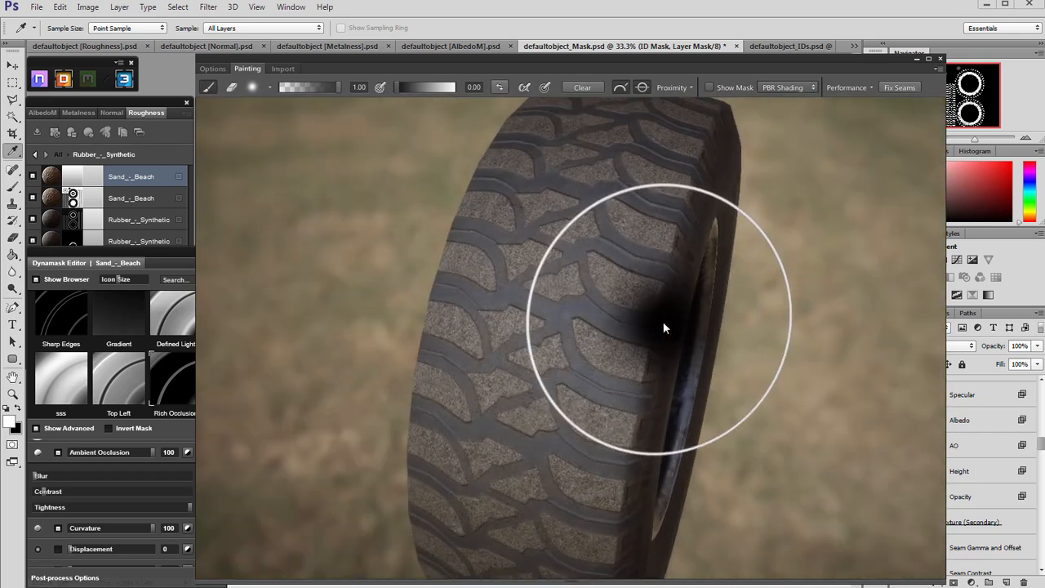
drag(543, 258, 597, 305)
scroll(700, 357, up, 6)
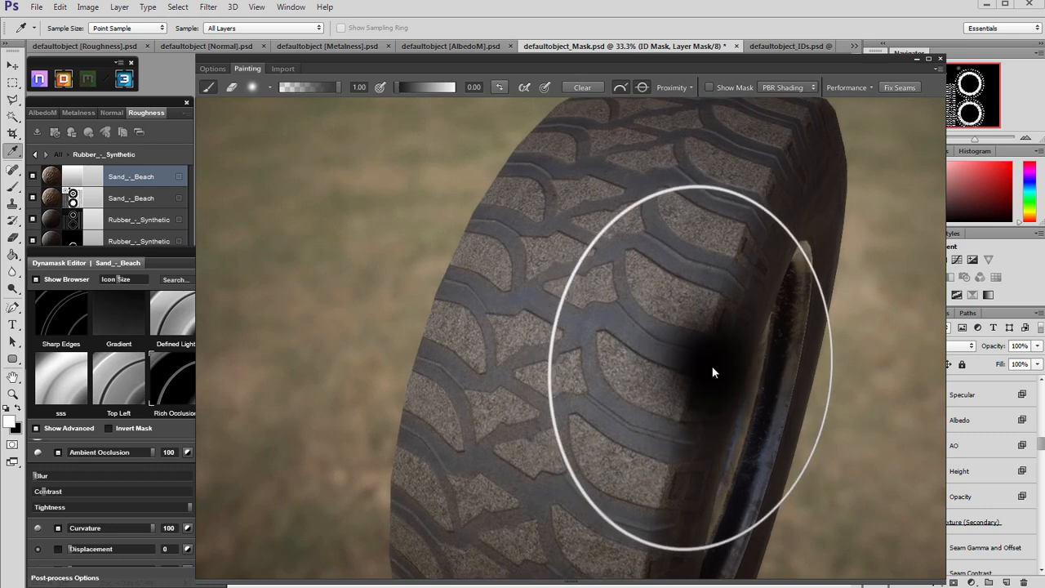
drag(688, 357, 663, 357)
- Finish mask editing and set the upper Sand_-_Beach layer's texture intensity to 22 in the albedo map
click(43, 112)
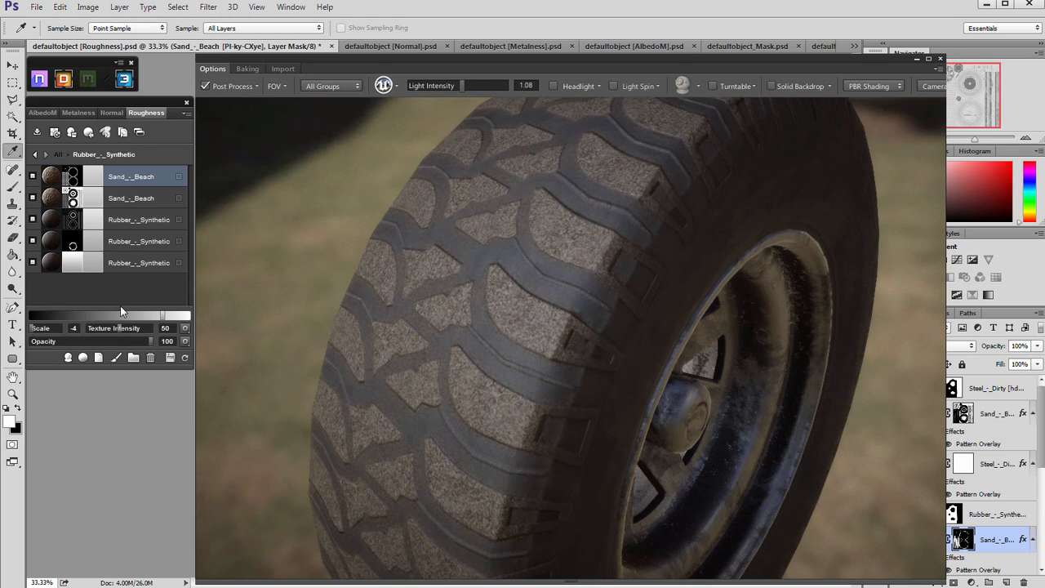
click(54, 112)
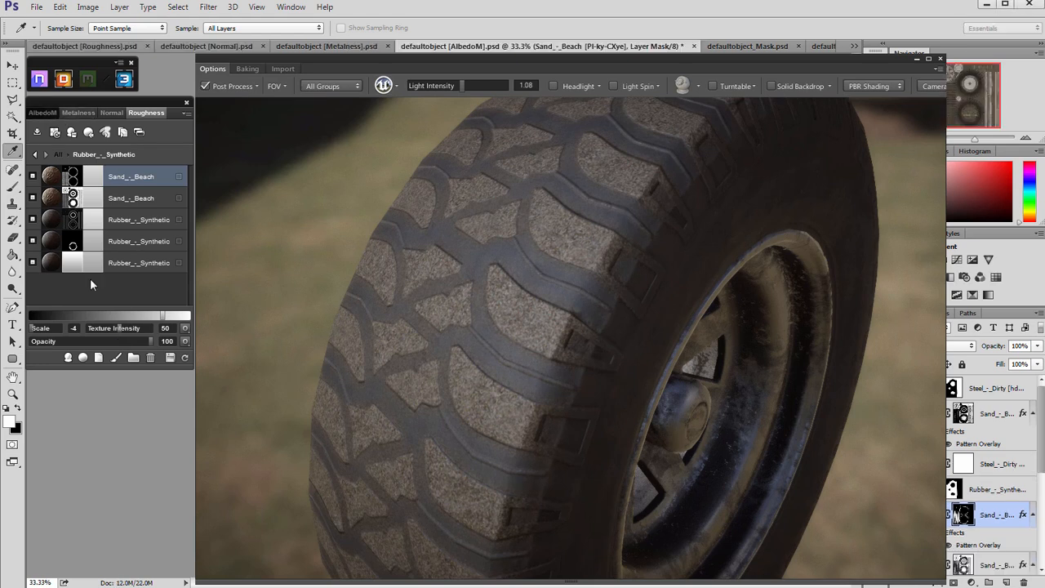
drag(96, 328, 99, 327)
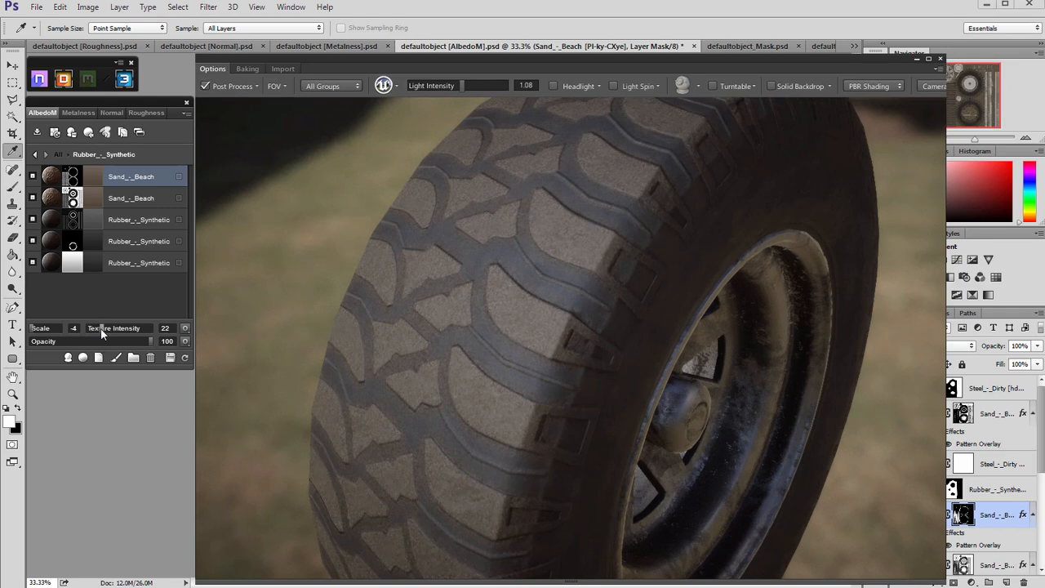
- Adjust the upper Sand_-_Beach layer's solid colour to a darker, greyer brown with hue 30° and saturation 22%, and save the project
scroll(588, 459, down, 5)
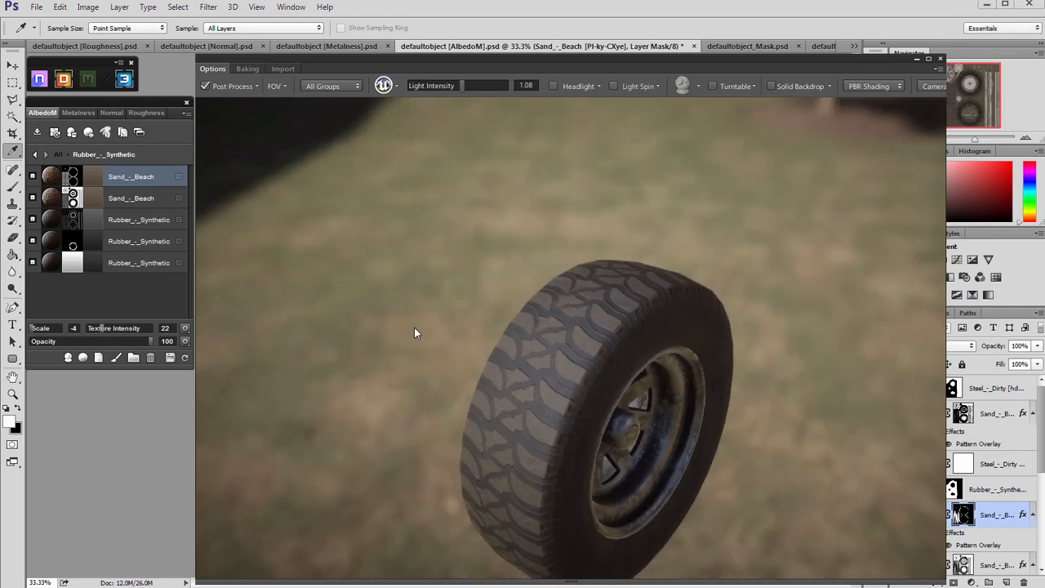
click(94, 175)
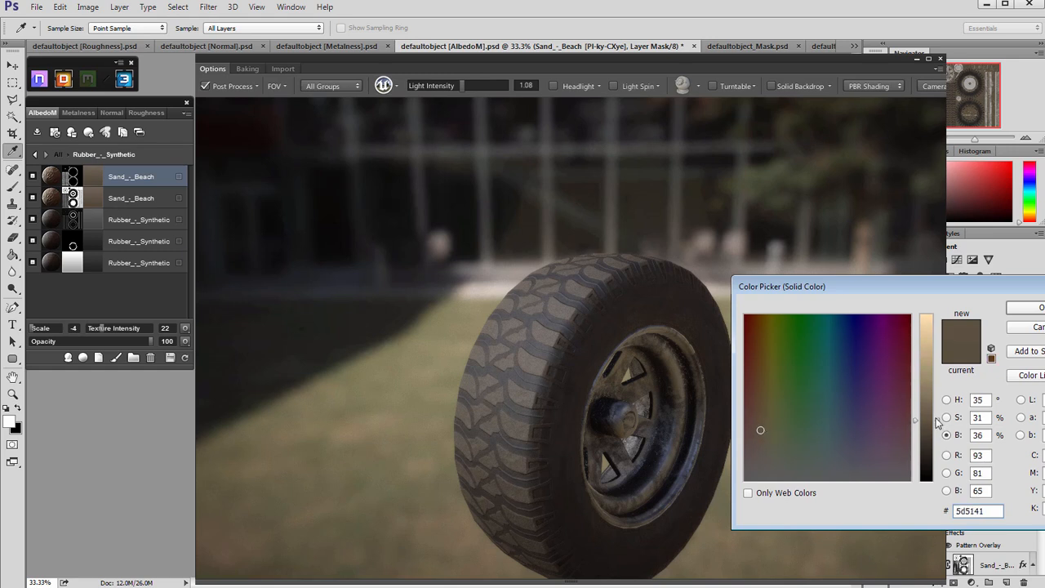
click(1031, 312)
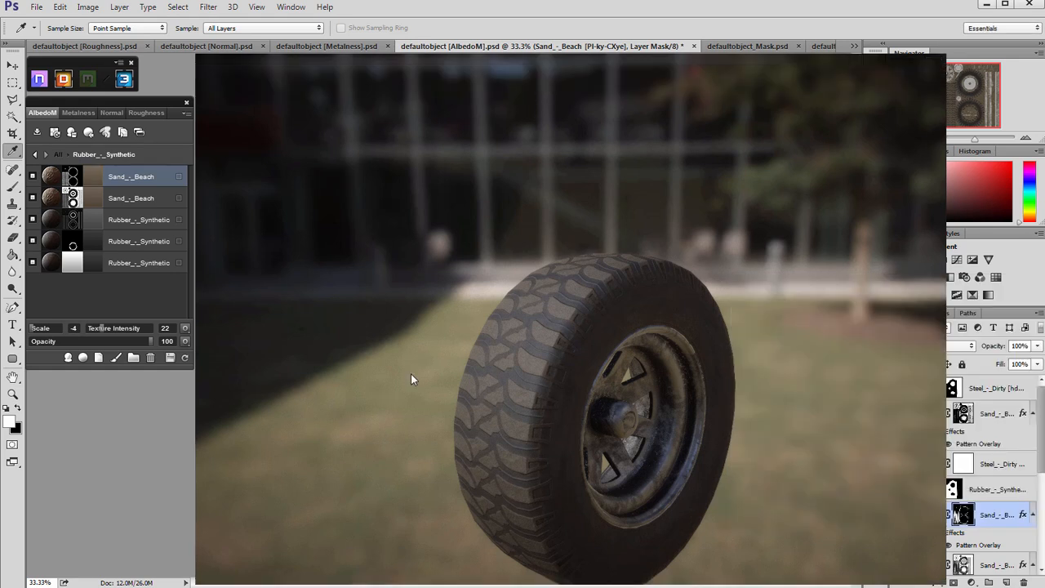
mouse_move(363, 371)
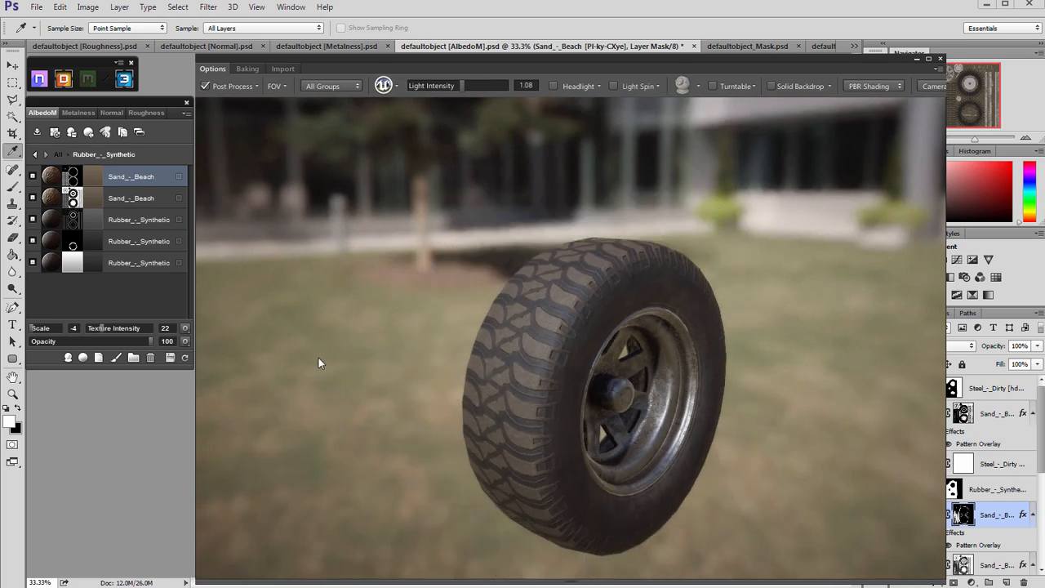
click(112, 196)
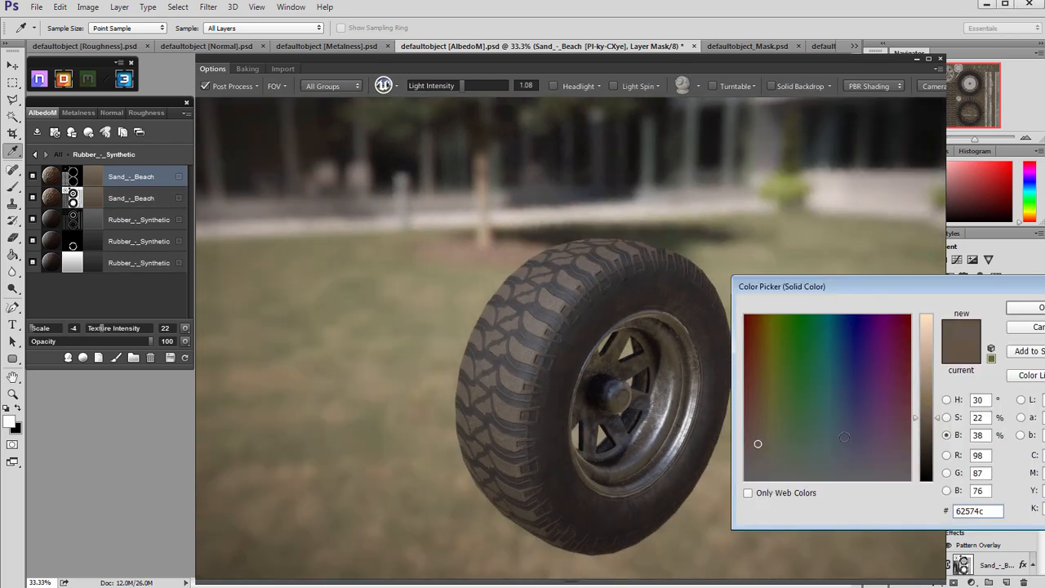
drag(917, 422, 915, 429)
click(1031, 310)
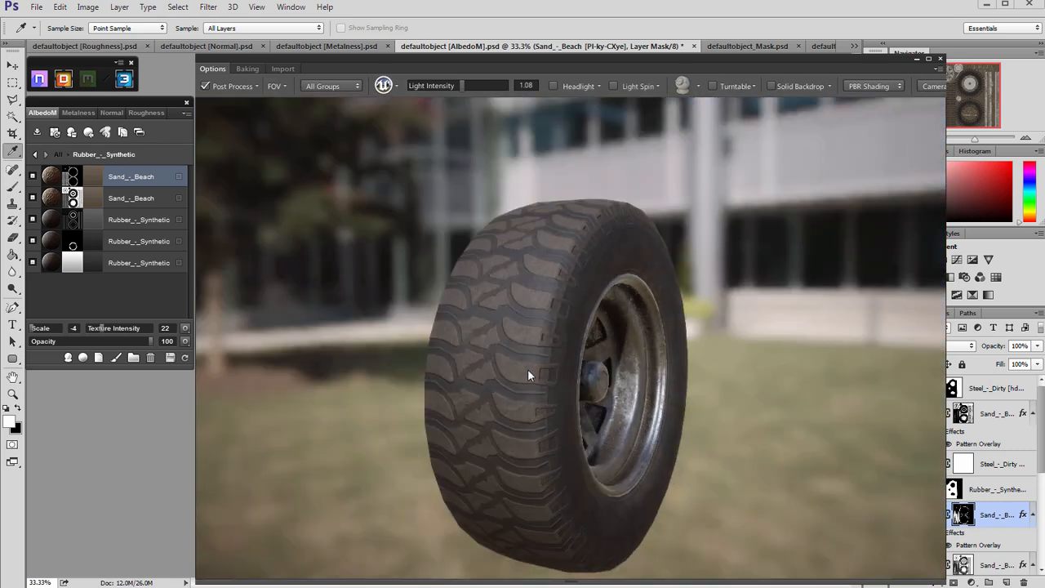
drag(528, 374, 475, 394)
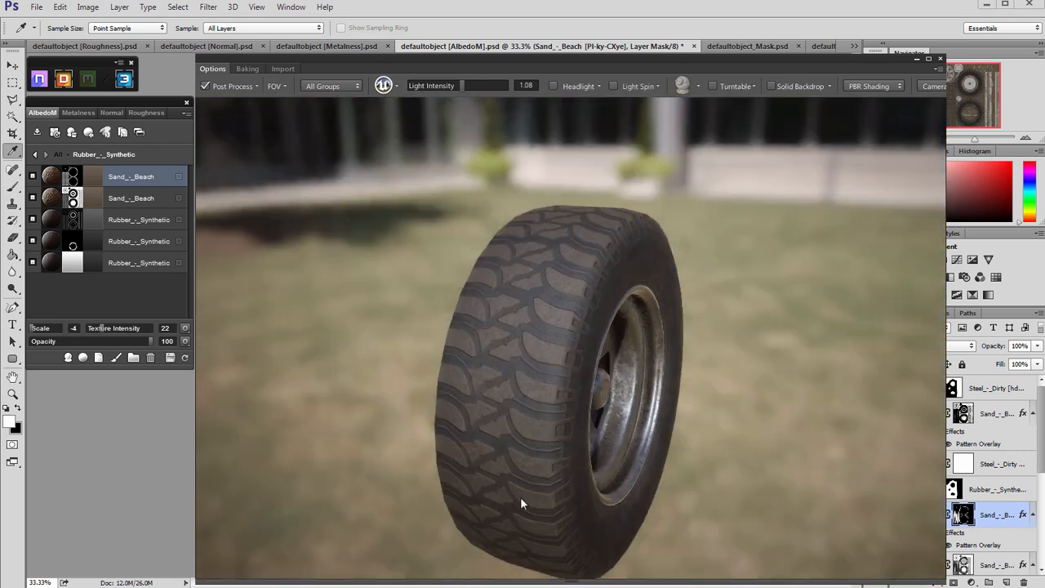
drag(571, 255, 495, 259)
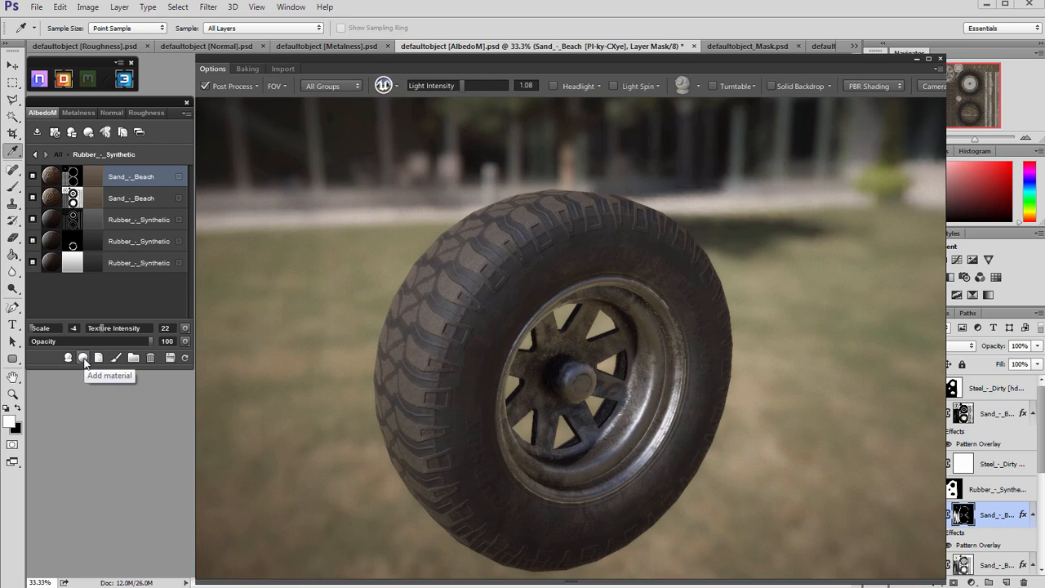
click(170, 358)
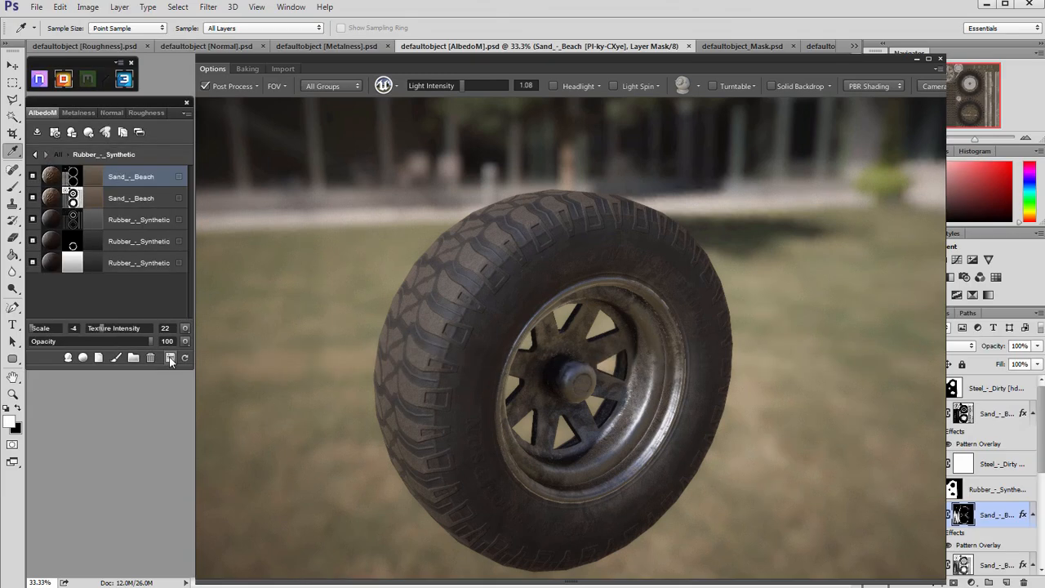
- Add an Asphalt material above the Sand_-_Beach layers in the Rubber_-_Synthetic group and set its albedo opacity to 0
click(83, 357)
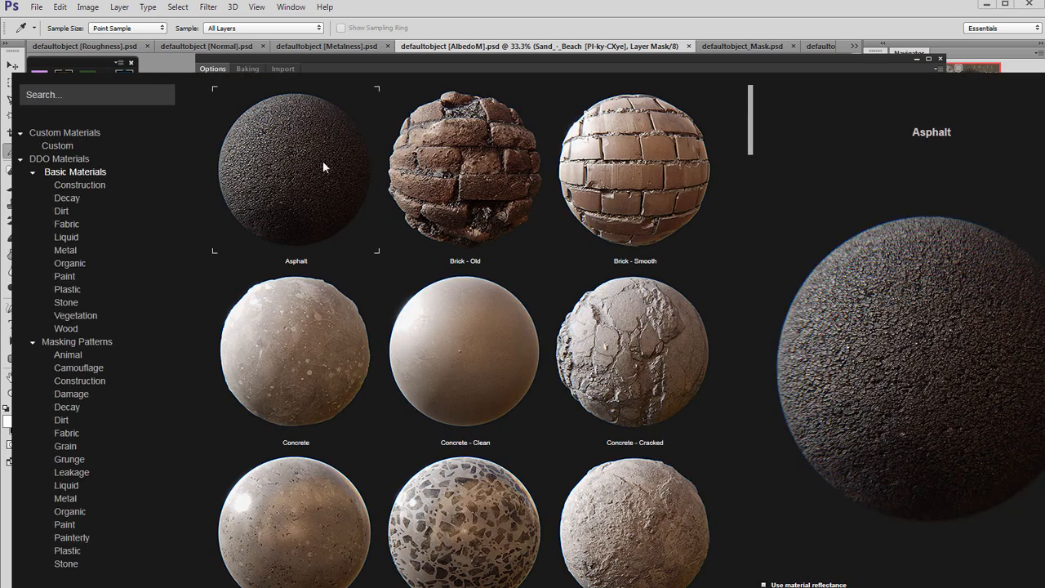
double_click(712, 492)
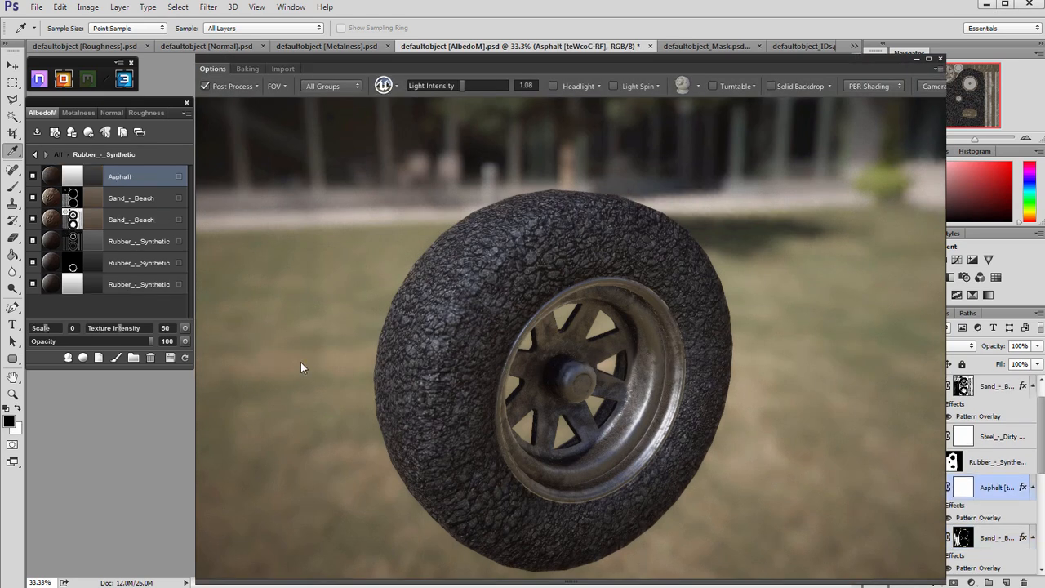
drag(318, 347, 344, 377)
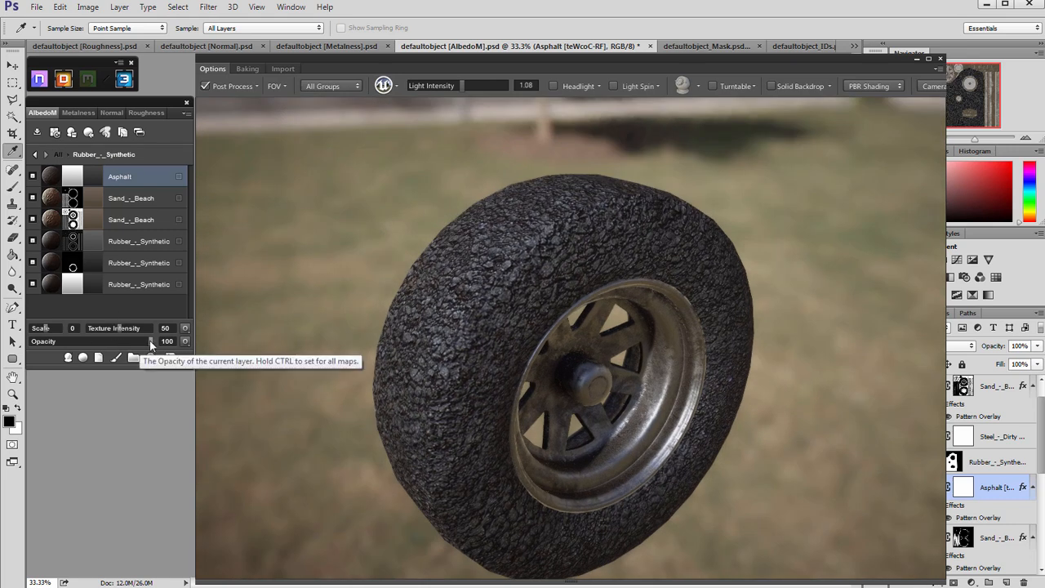
drag(150, 341, 21, 353)
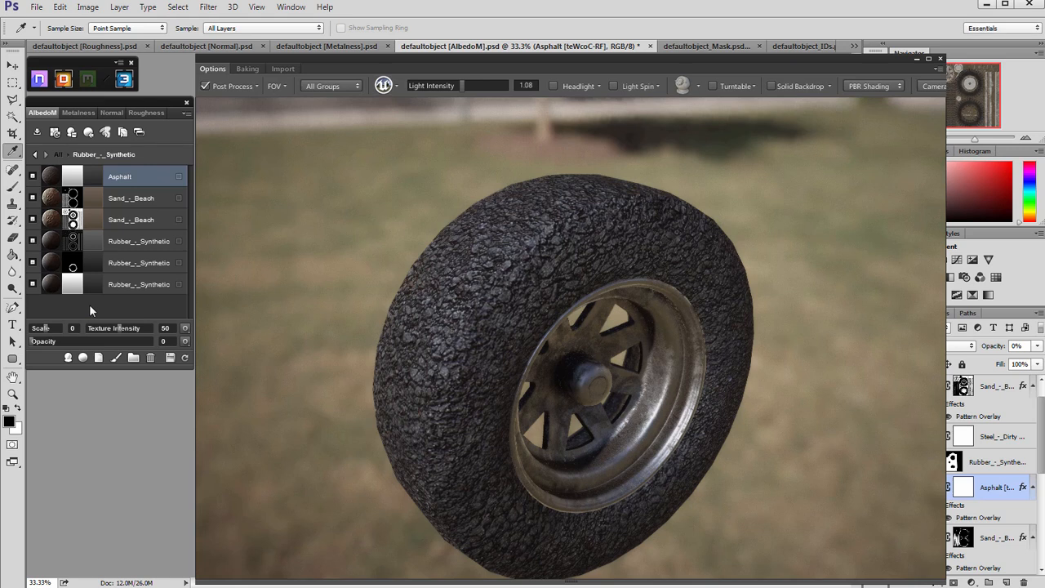
click(80, 113)
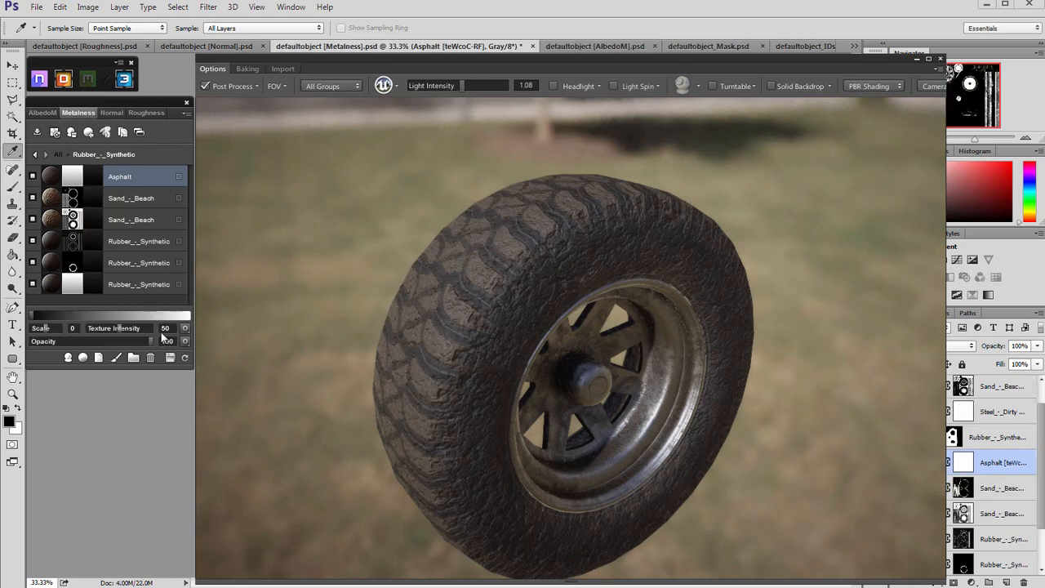
click(113, 112)
click(144, 111)
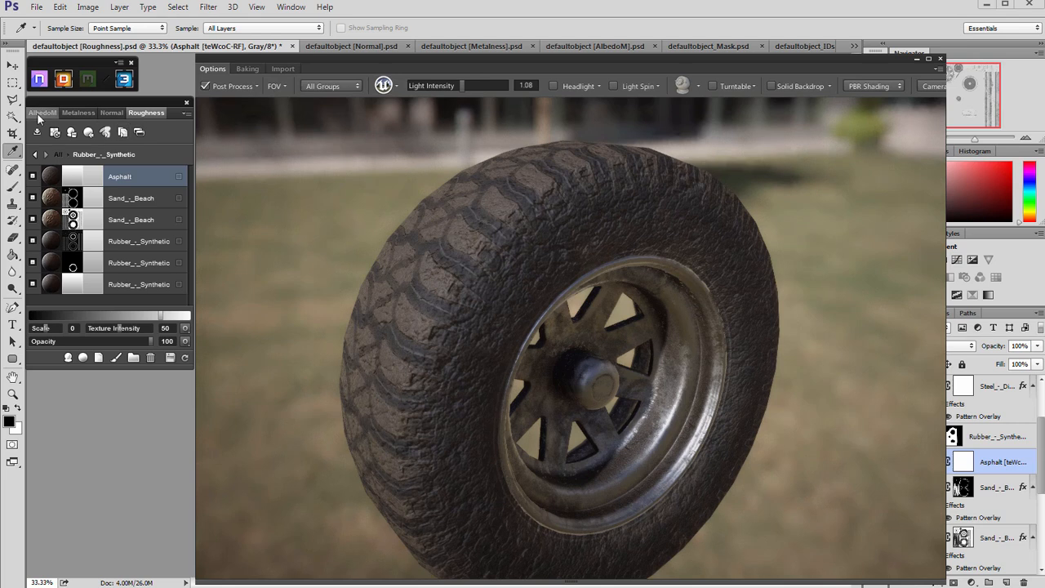
- Copy the upper Sand_-_Beach layer's mask and paste it onto the Asphalt layer
click(37, 113)
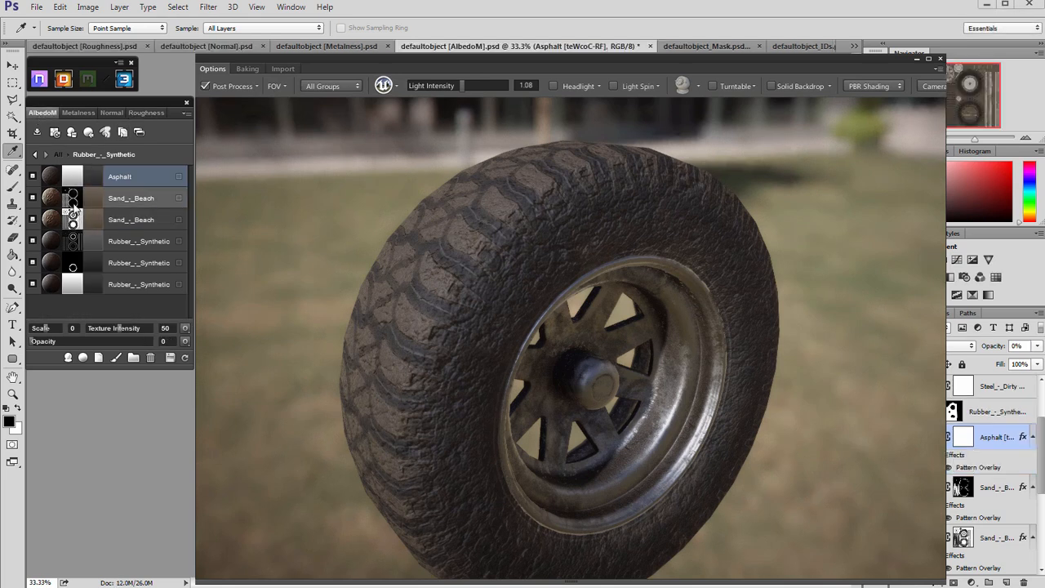
click(72, 201)
right_click(74, 203)
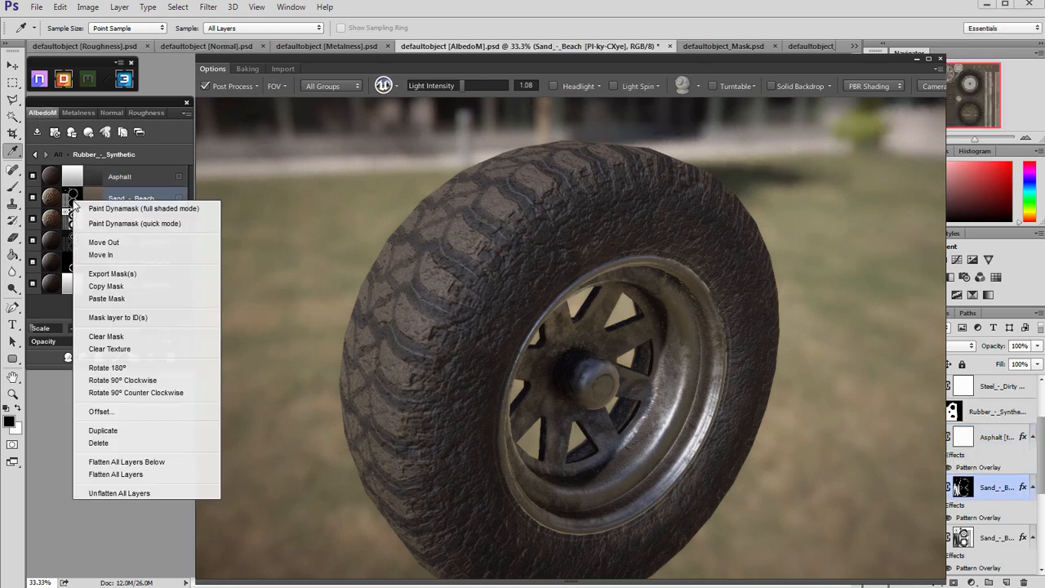
click(114, 287)
click(135, 178)
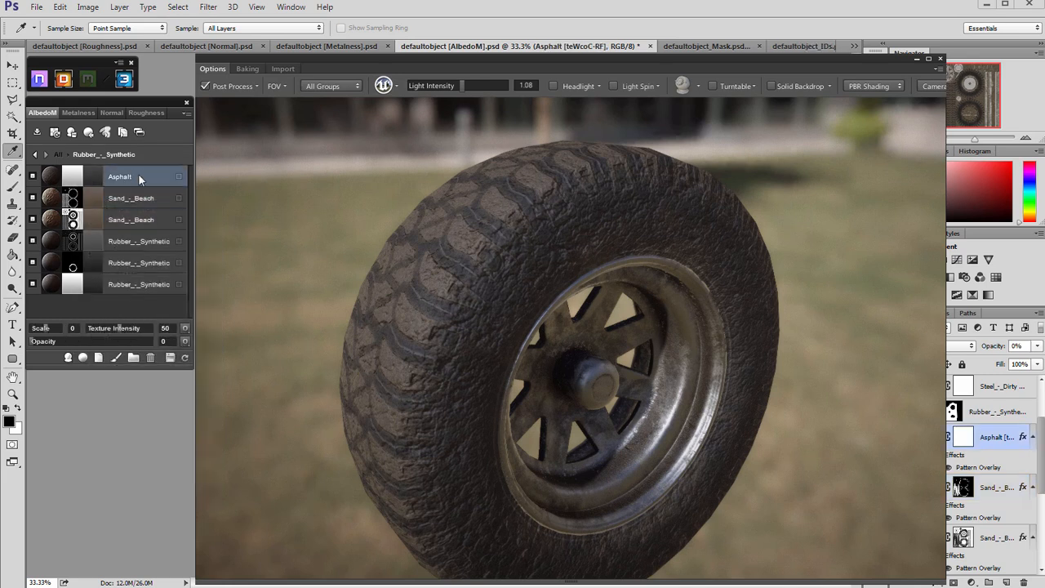
right_click(72, 179)
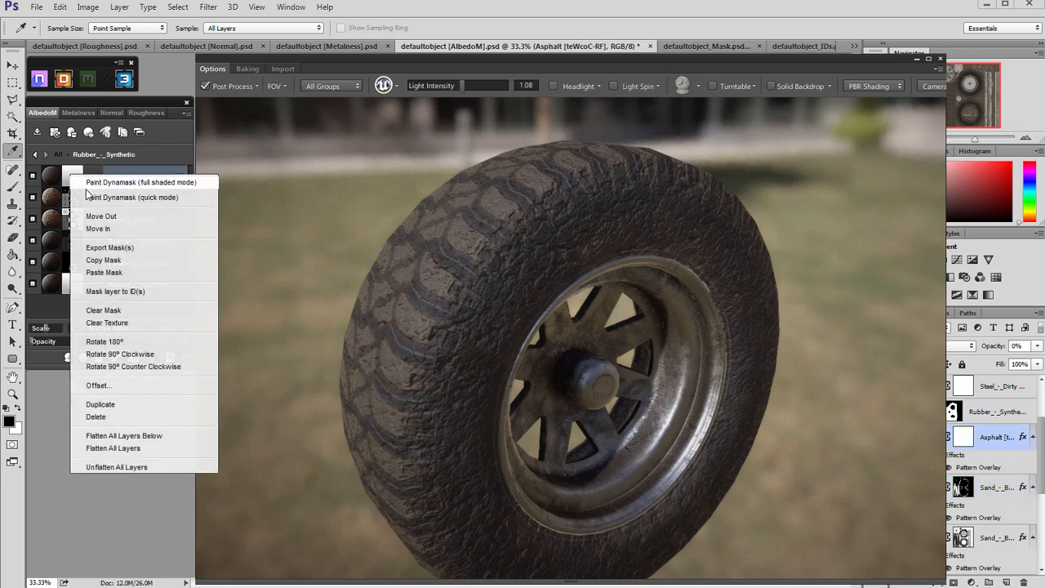
click(103, 273)
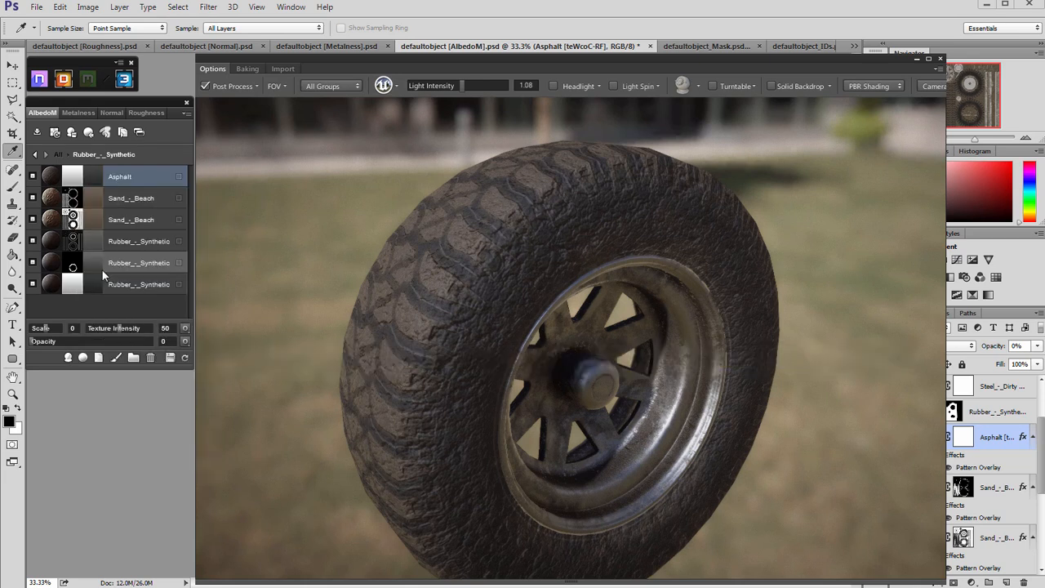
drag(323, 353, 379, 401)
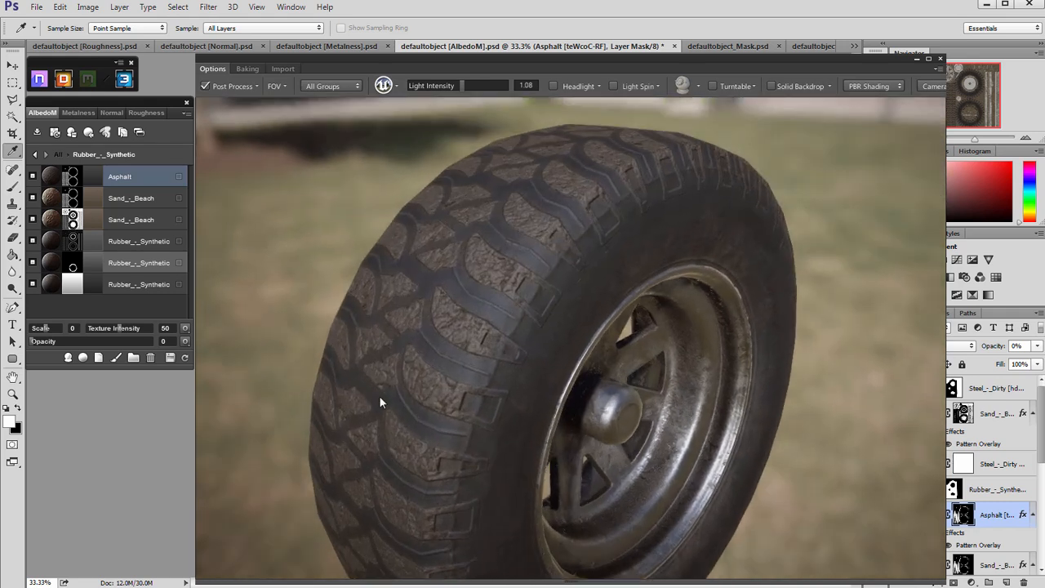
- Set the Asphalt layer's scale to -1 and its opacity to 81 in the normal map
click(112, 113)
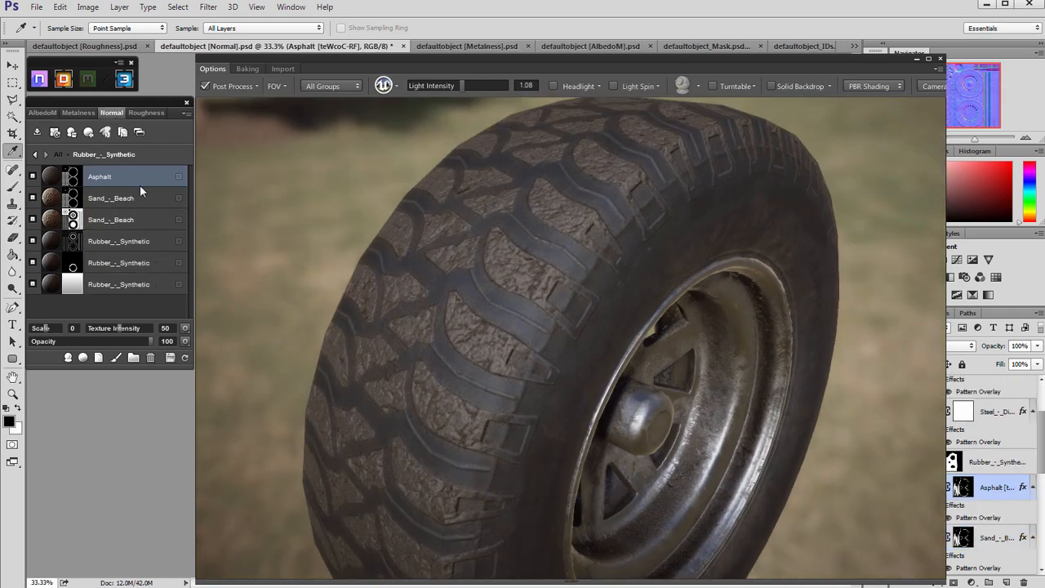
click(42, 328)
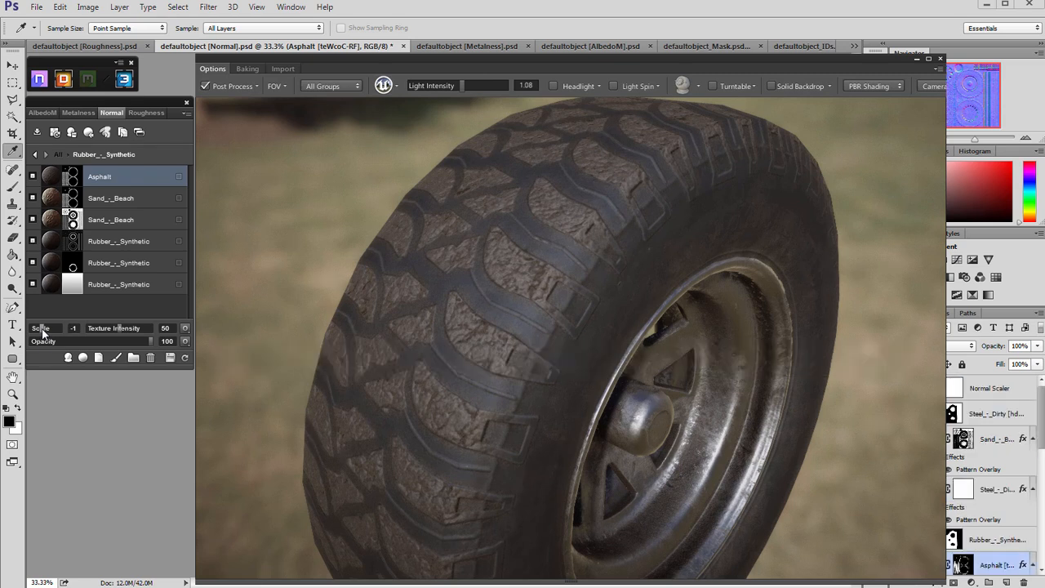
drag(495, 312, 461, 310)
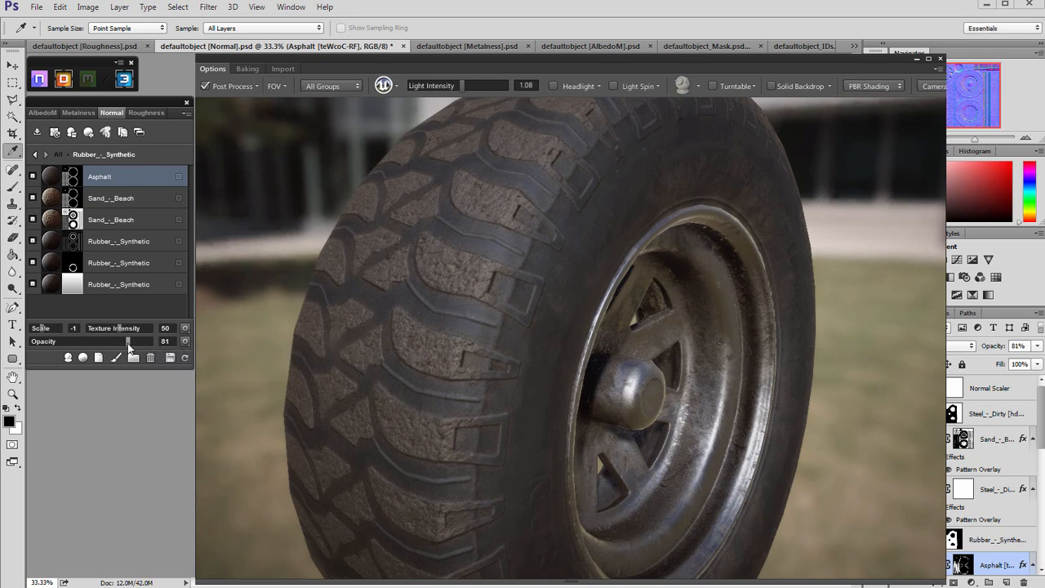
- Examine the wheel in the roughness, metalness, normal, albedo and PBR shading views from several angles
click(146, 112)
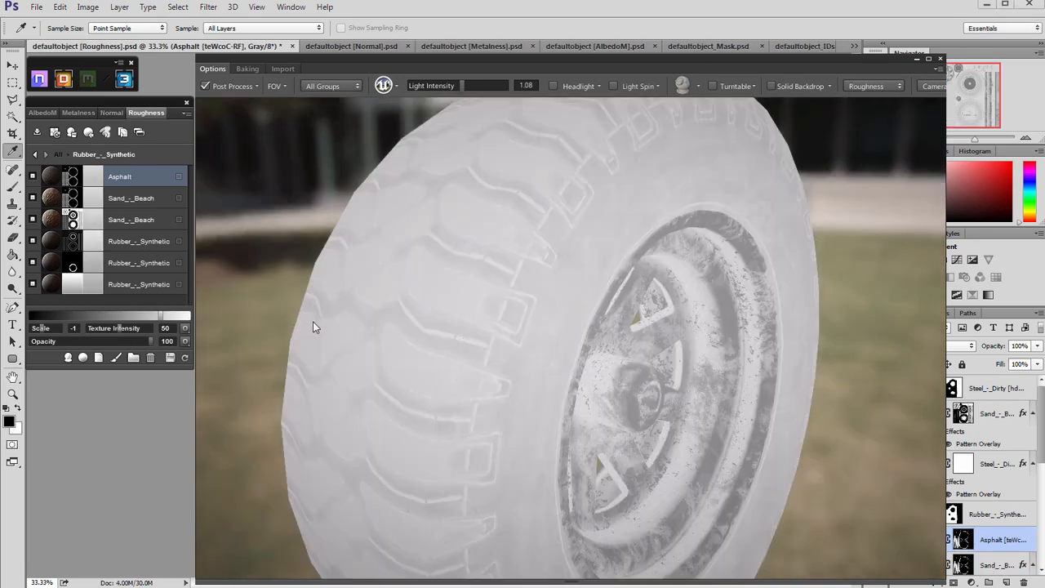
scroll(313, 321, down, 3)
scroll(315, 324, up, 3)
drag(315, 325, 343, 256)
key(m)
key(n)
scroll(446, 381, down, 4)
key(a)
key(p)
mouse_move(583, 277)
mouse_down()
mouse_move(499, 283)
mouse_move(546, 303)
mouse_move(552, 369)
mouse_move(511, 429)
mouse_move(273, 310)
mouse_move(553, 280)
mouse_up()
scroll(566, 333, up, 5)
drag(566, 328, 645, 294)
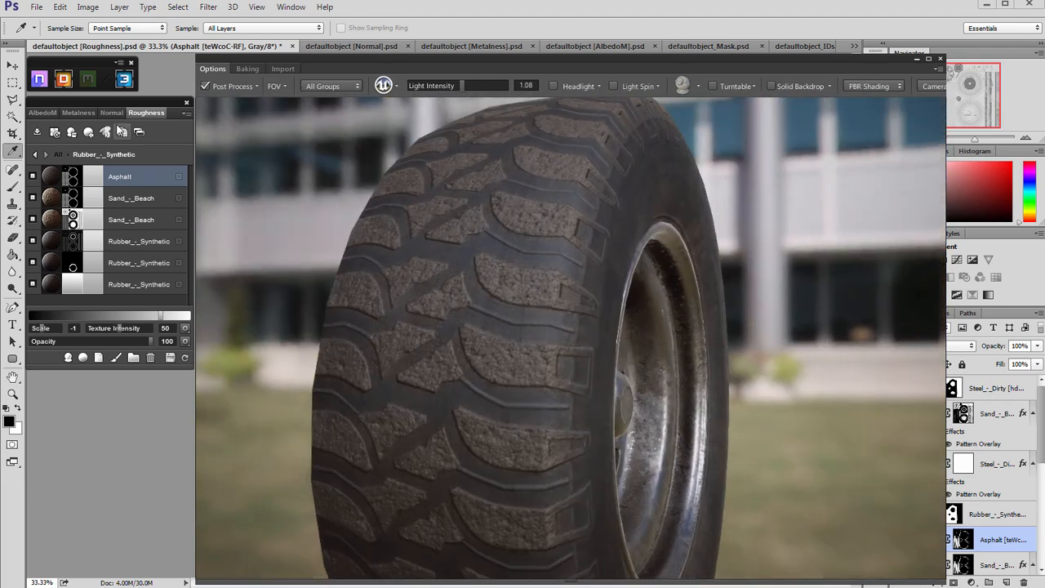
- Try a scale of -2 and a texture intensity of 57 on the Asphalt layer in the normal map
key(ctrl+Tab)
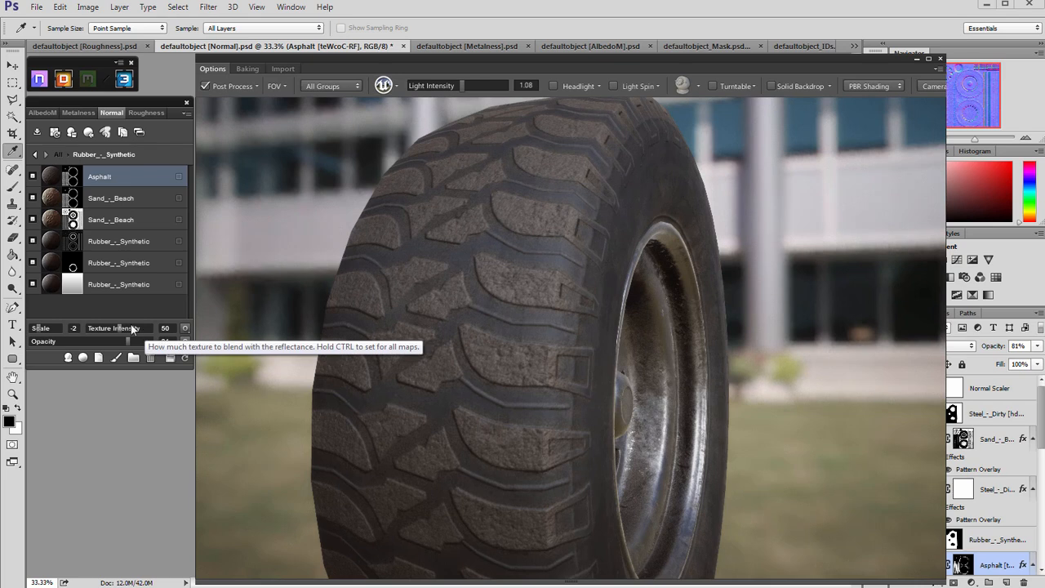
drag(120, 327, 125, 327)
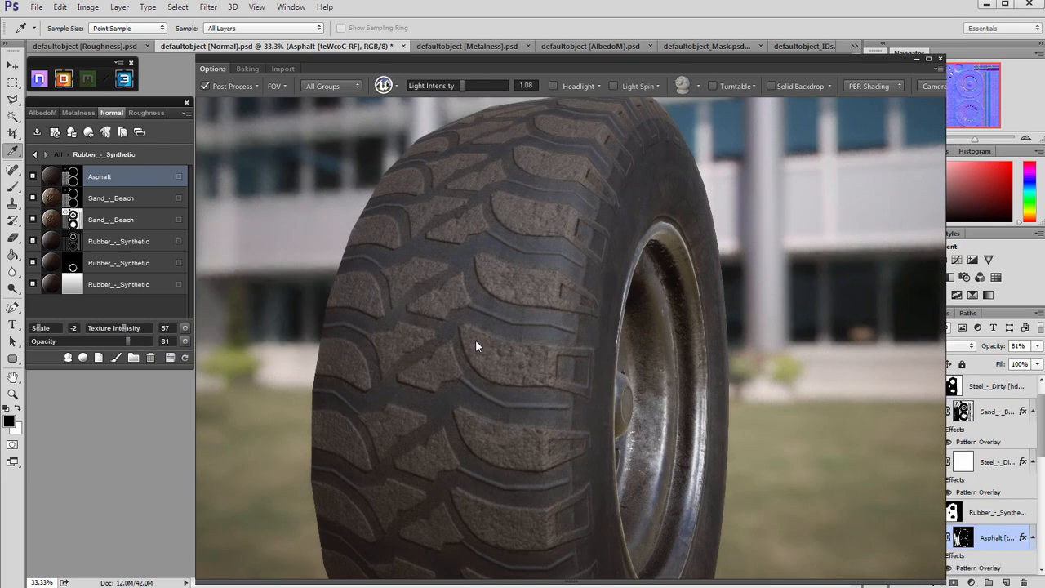
scroll(506, 367, down, 5)
drag(388, 290, 310, 281)
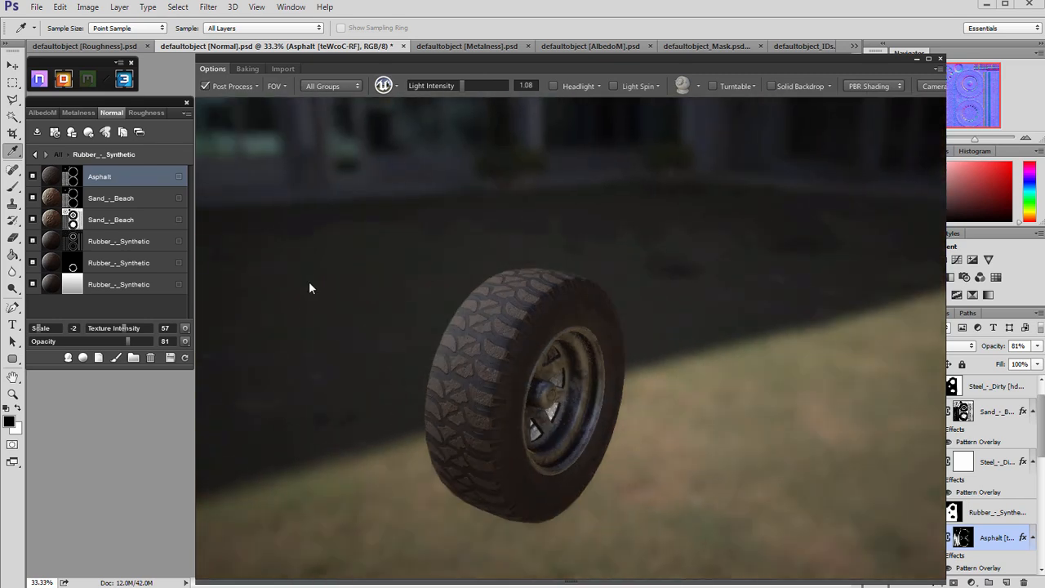
scroll(326, 288, up, 5)
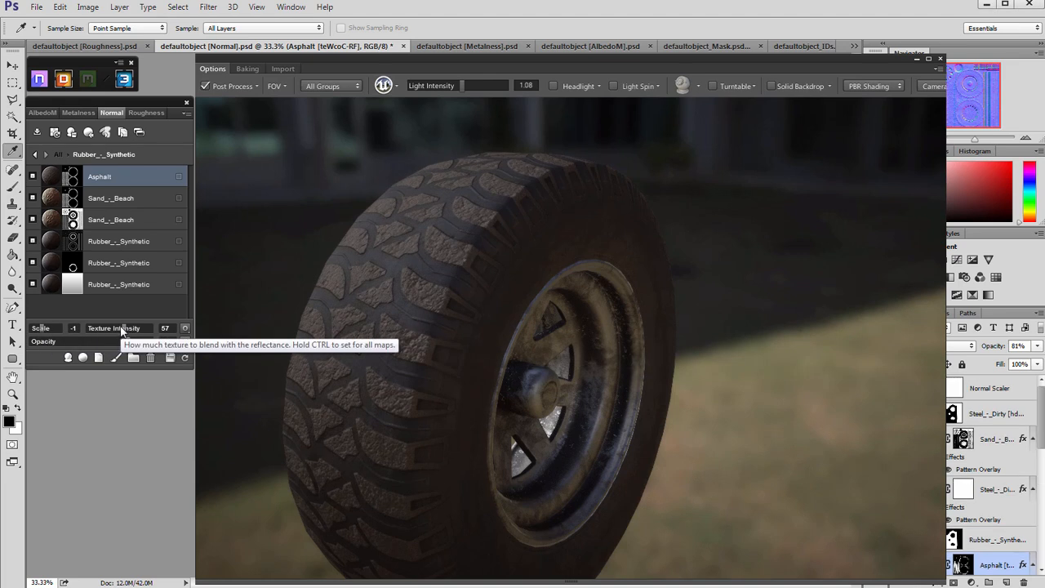
- Set the Asphalt layer's texture intensity to 31 and its opacity to 55 in the normal map, checking both sides of the wheel
click(112, 326)
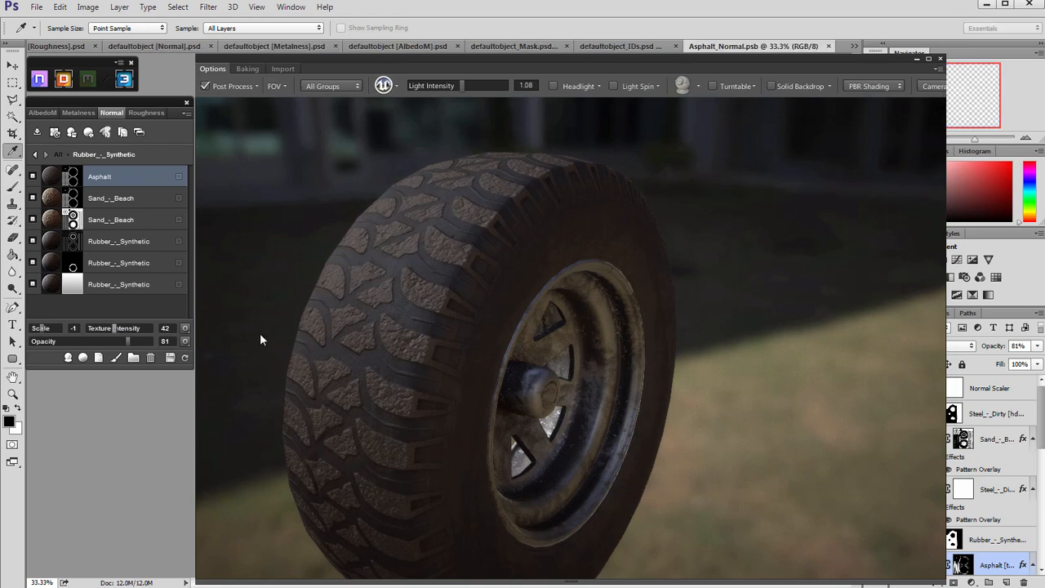
drag(112, 325, 106, 329)
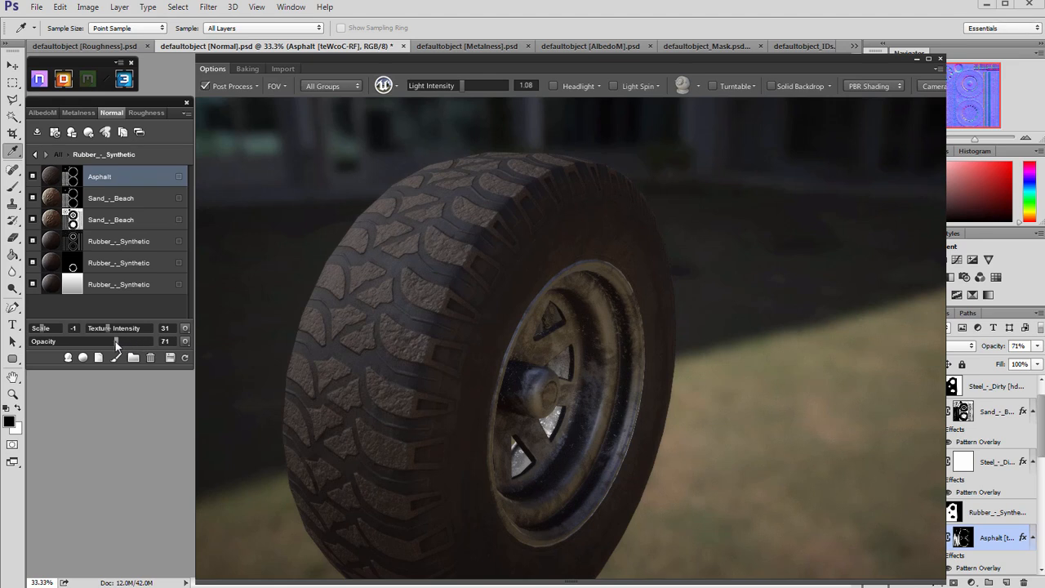
drag(104, 341, 68, 346)
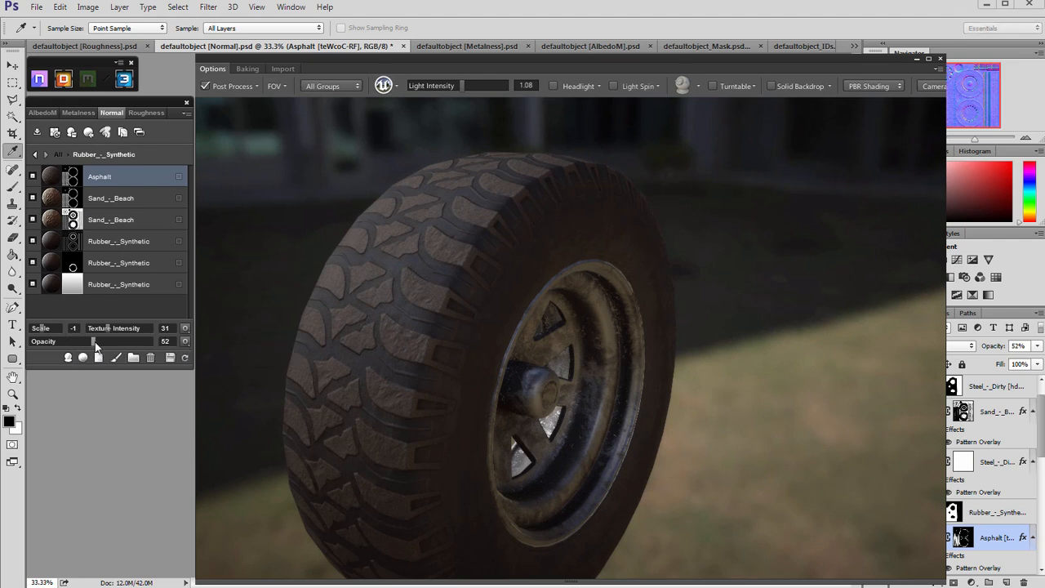
drag(503, 375, 493, 304)
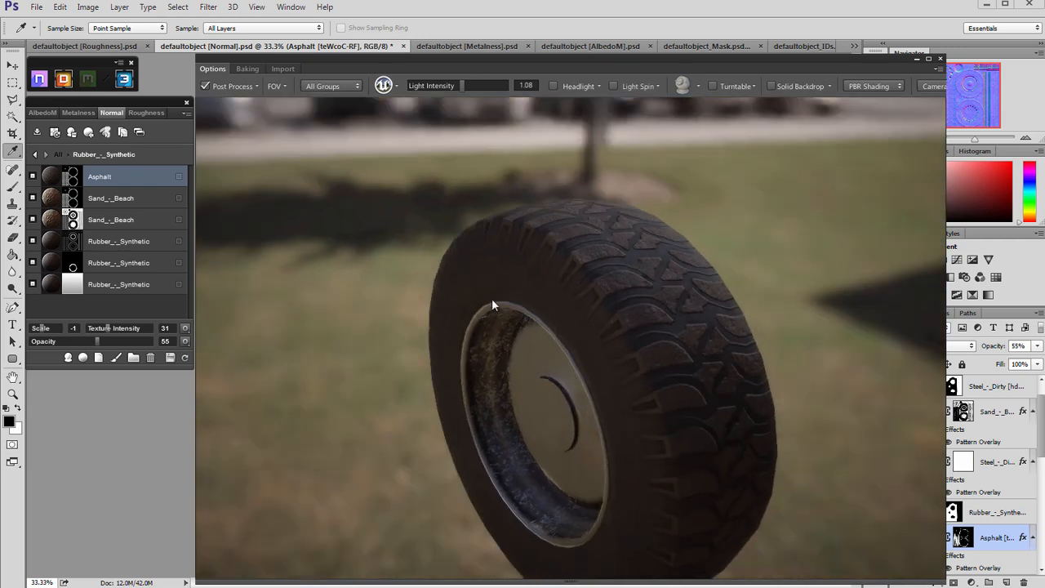
- Open the Asphalt layer's mask for painting, display the mask on the model and choose a splatter brush from the Dirt brushes
click(69, 174)
click(565, 393)
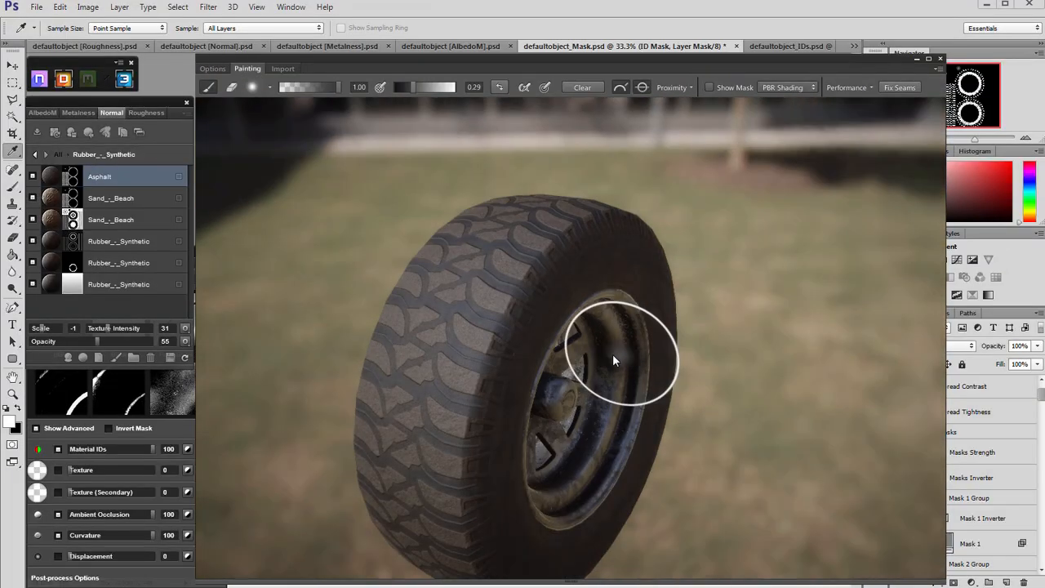
mouse_move(613, 355)
mouse_down()
mouse_move(667, 260)
mouse_move(498, 376)
mouse_up()
click(717, 90)
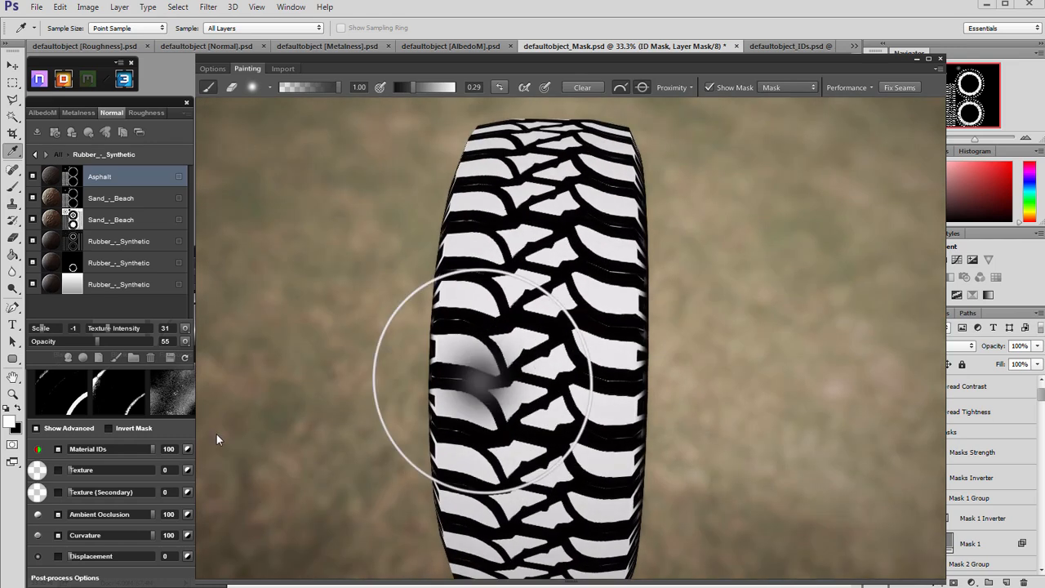
click(270, 87)
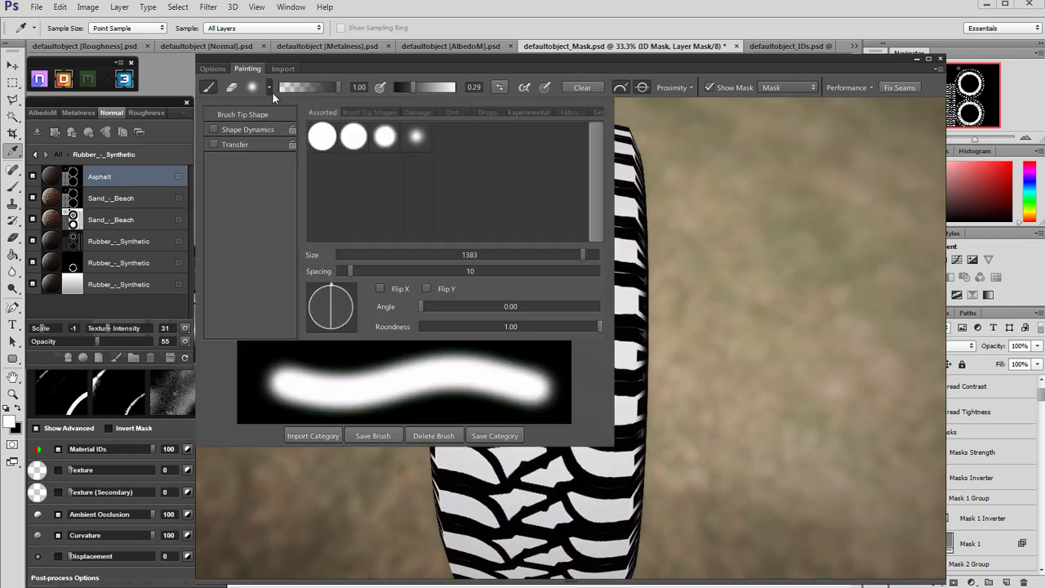
click(417, 112)
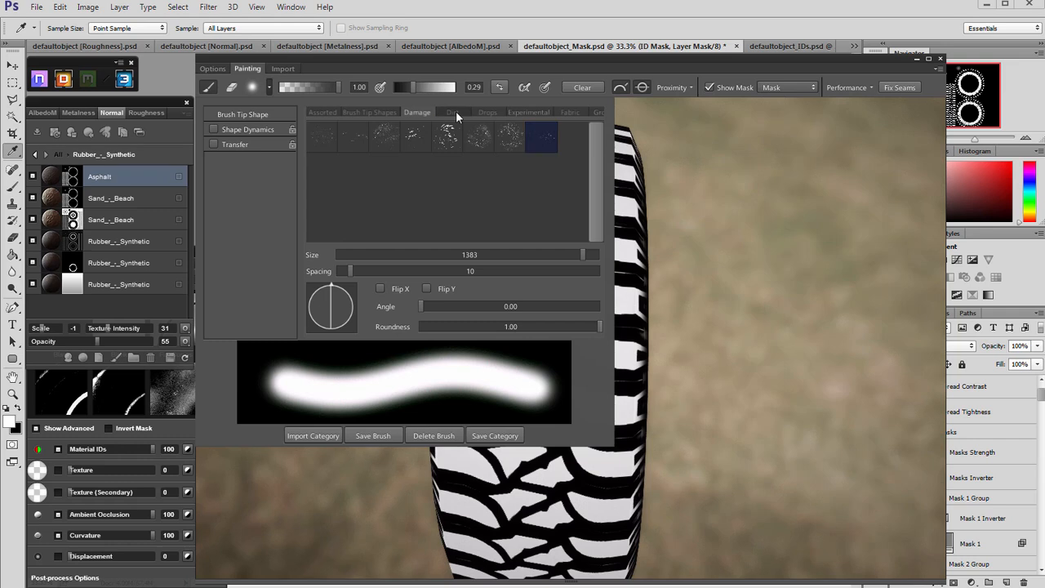
click(454, 111)
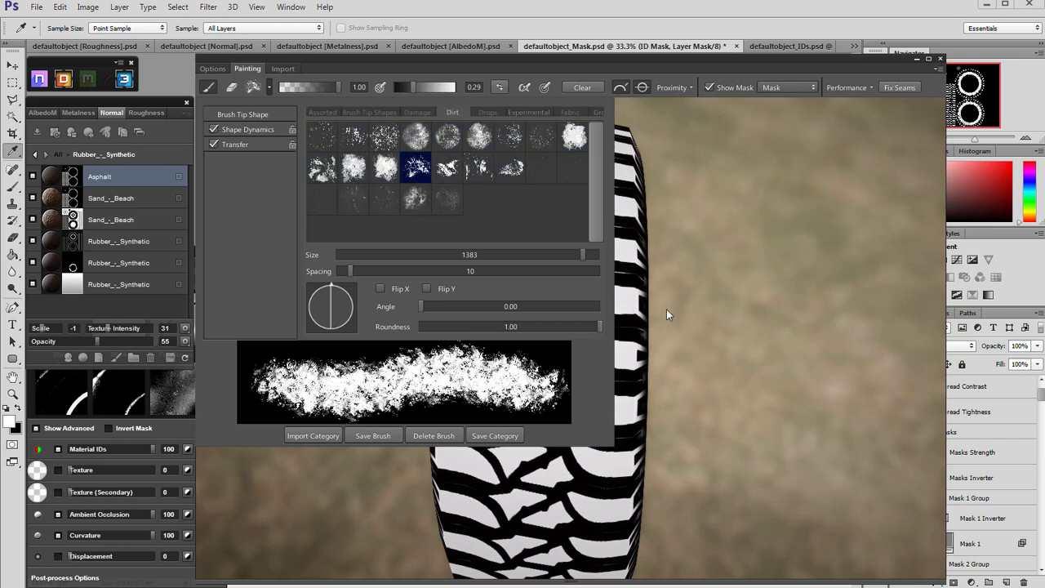
click(269, 87)
- Paint irregular dirt-shaped breaks into the Asphalt mask on the tyre tread, then switch back to the shaded display
mouse_move(539, 261)
mouse_down()
mouse_move(502, 303)
mouse_move(571, 287)
mouse_move(583, 303)
mouse_move(531, 397)
mouse_move(607, 427)
mouse_move(576, 390)
mouse_up()
mouse_move(571, 325)
mouse_down()
mouse_move(548, 386)
mouse_move(592, 497)
mouse_move(570, 454)
mouse_move(556, 329)
mouse_move(526, 321)
mouse_move(551, 358)
mouse_move(563, 438)
mouse_move(559, 419)
mouse_move(454, 372)
mouse_up()
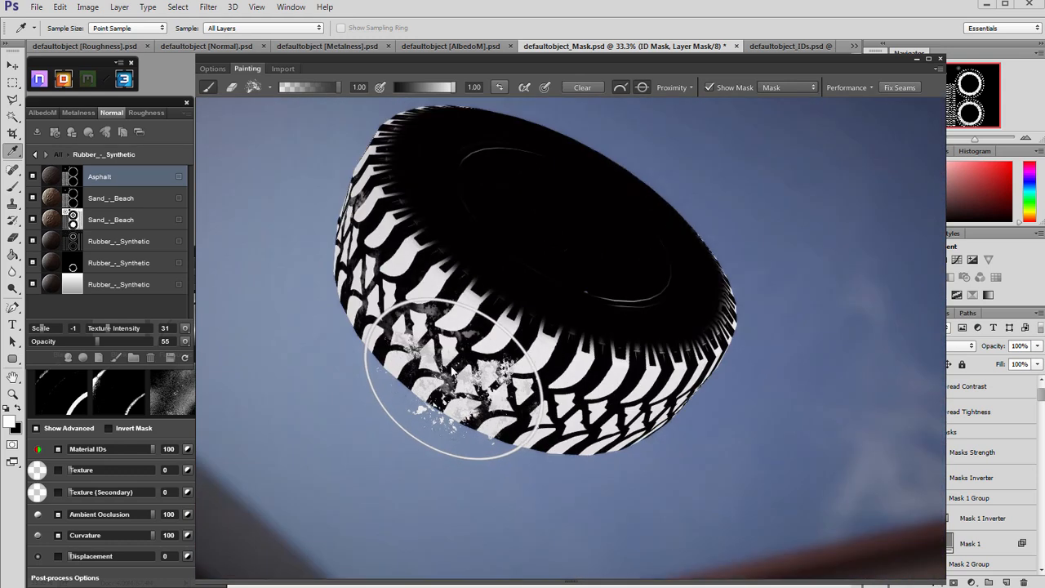
mouse_move(516, 410)
mouse_down()
mouse_move(459, 385)
mouse_move(611, 378)
mouse_move(525, 221)
mouse_up()
click(708, 87)
mouse_move(702, 120)
mouse_down()
mouse_move(640, 218)
mouse_move(588, 209)
mouse_move(599, 317)
mouse_move(559, 310)
mouse_move(512, 278)
mouse_move(710, 358)
mouse_move(549, 278)
mouse_move(496, 222)
mouse_move(625, 214)
mouse_move(625, 258)
mouse_move(548, 256)
mouse_move(655, 251)
mouse_move(556, 268)
mouse_move(632, 358)
mouse_move(656, 375)
mouse_move(695, 377)
mouse_move(544, 331)
mouse_up()
- Swap the painting colour and paint further splatter patches into the Asphalt mask around the tread of the shaded wheel
key(x)
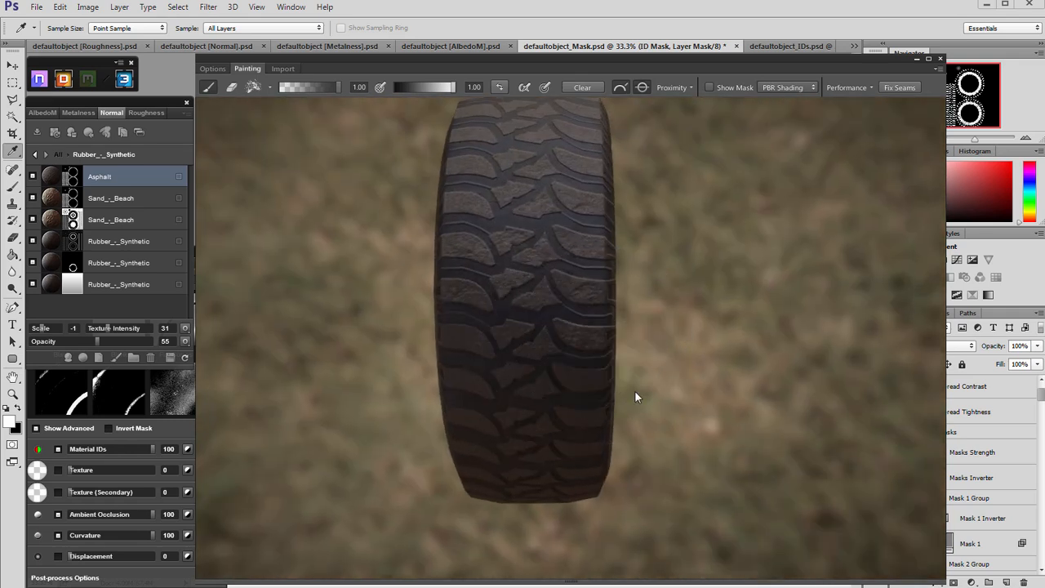
drag(549, 233, 593, 188)
mouse_move(627, 253)
mouse_down()
mouse_move(565, 236)
mouse_move(577, 208)
mouse_move(576, 256)
mouse_up()
mouse_move(683, 209)
mouse_down()
mouse_move(646, 208)
mouse_move(655, 234)
mouse_move(674, 233)
mouse_move(670, 156)
mouse_move(606, 227)
mouse_move(570, 246)
mouse_up()
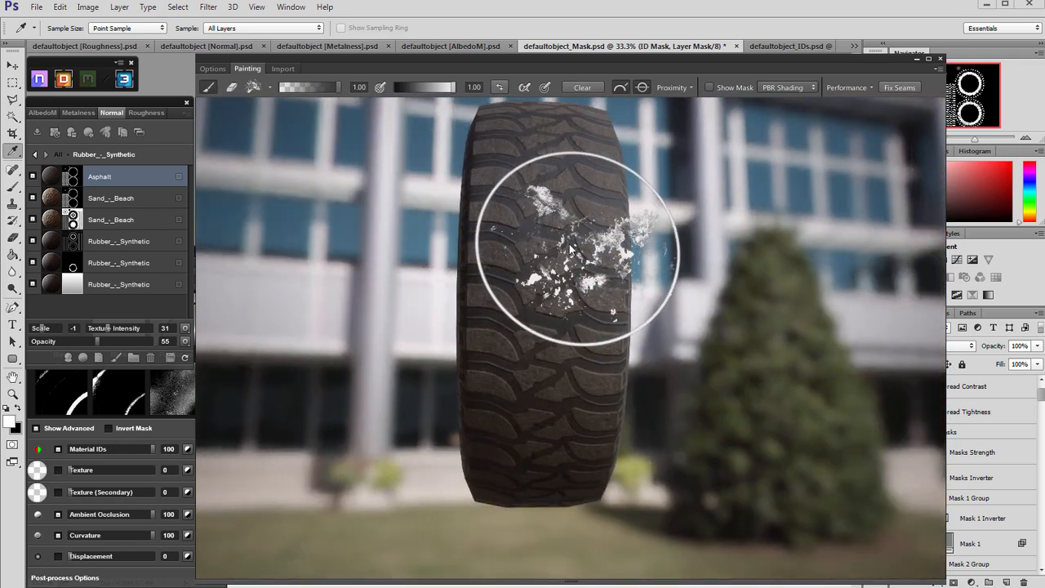
drag(512, 224, 557, 377)
mouse_move(563, 368)
mouse_down()
mouse_move(578, 345)
mouse_move(647, 351)
mouse_move(620, 338)
mouse_up()
mouse_move(516, 377)
mouse_down()
mouse_move(847, 366)
mouse_move(708, 354)
mouse_move(558, 378)
mouse_up()
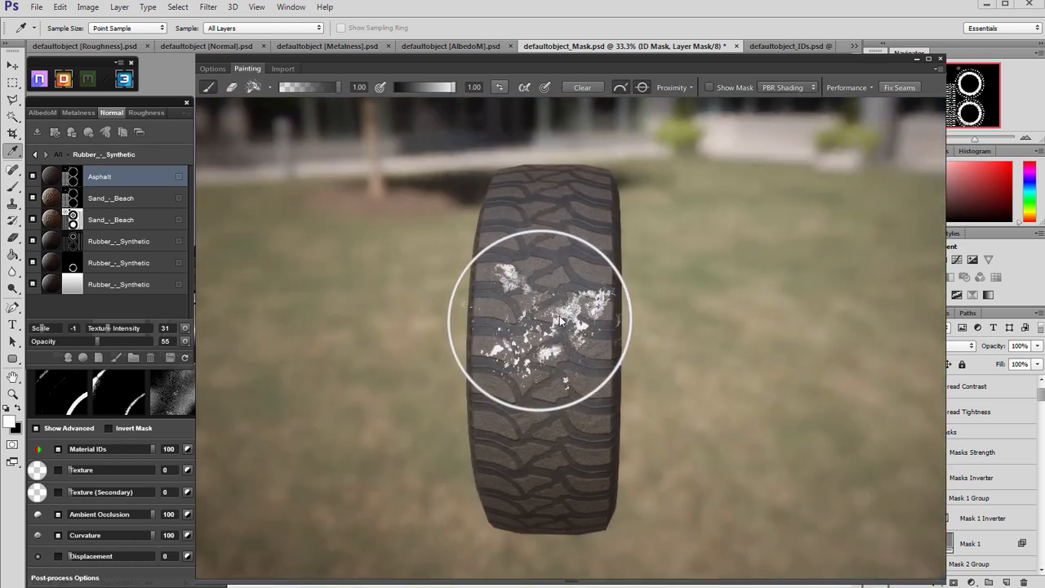
drag(559, 316, 583, 420)
mouse_move(569, 257)
mouse_down()
mouse_move(771, 278)
mouse_move(537, 299)
mouse_move(606, 347)
mouse_move(693, 359)
mouse_up()
mouse_move(719, 325)
mouse_down()
mouse_move(692, 318)
mouse_move(761, 271)
mouse_move(800, 301)
mouse_move(696, 281)
mouse_up()
- Examine the Asphalt mask on the tyre and the shaded tread, sidewall and rim from several angles and distances
scroll(666, 297, up, 5)
mouse_move(637, 313)
mouse_down()
mouse_move(637, 338)
mouse_move(485, 327)
mouse_move(547, 316)
mouse_move(408, 290)
mouse_up()
scroll(485, 327, down, 3)
mouse_move(403, 331)
mouse_down()
mouse_move(472, 301)
mouse_move(686, 358)
mouse_up()
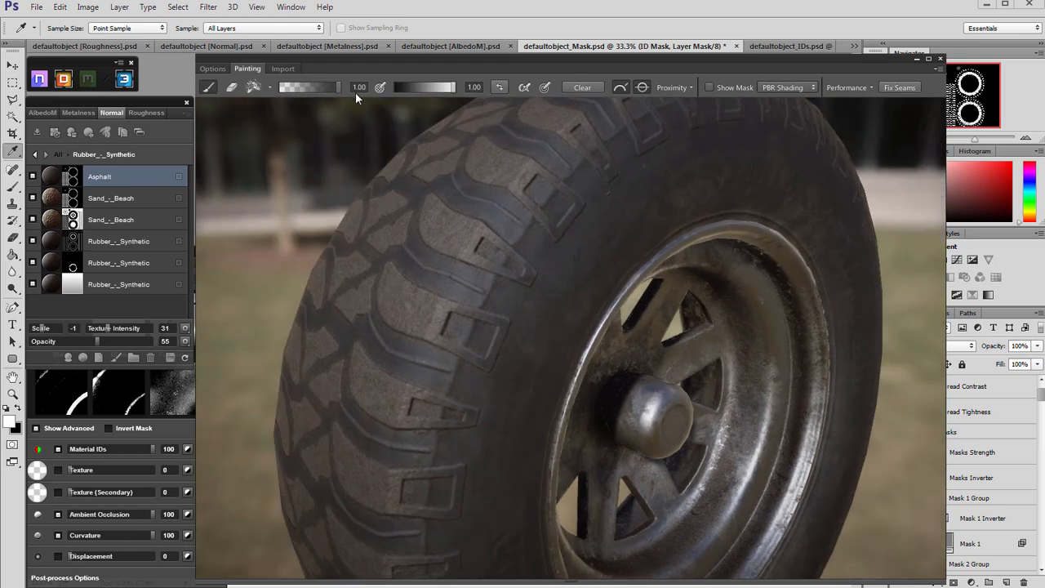
click(722, 87)
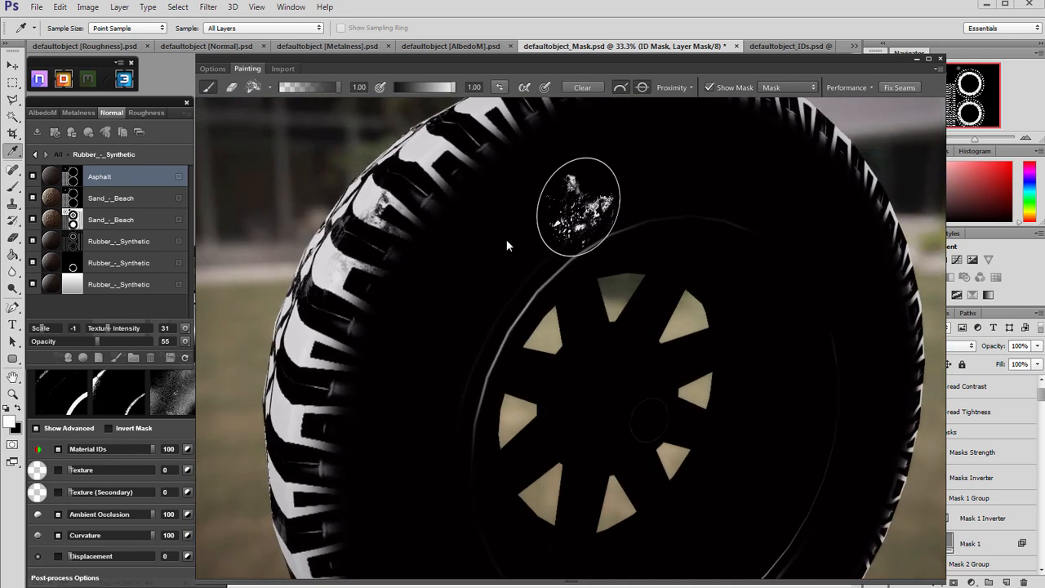
click(724, 84)
mouse_move(639, 158)
mouse_down()
mouse_move(561, 199)
mouse_move(618, 210)
mouse_move(651, 249)
mouse_move(708, 226)
mouse_move(611, 242)
mouse_move(544, 202)
mouse_move(514, 226)
mouse_move(555, 280)
mouse_move(423, 331)
mouse_move(588, 364)
mouse_move(538, 347)
mouse_move(460, 371)
mouse_up()
drag(520, 256, 646, 285)
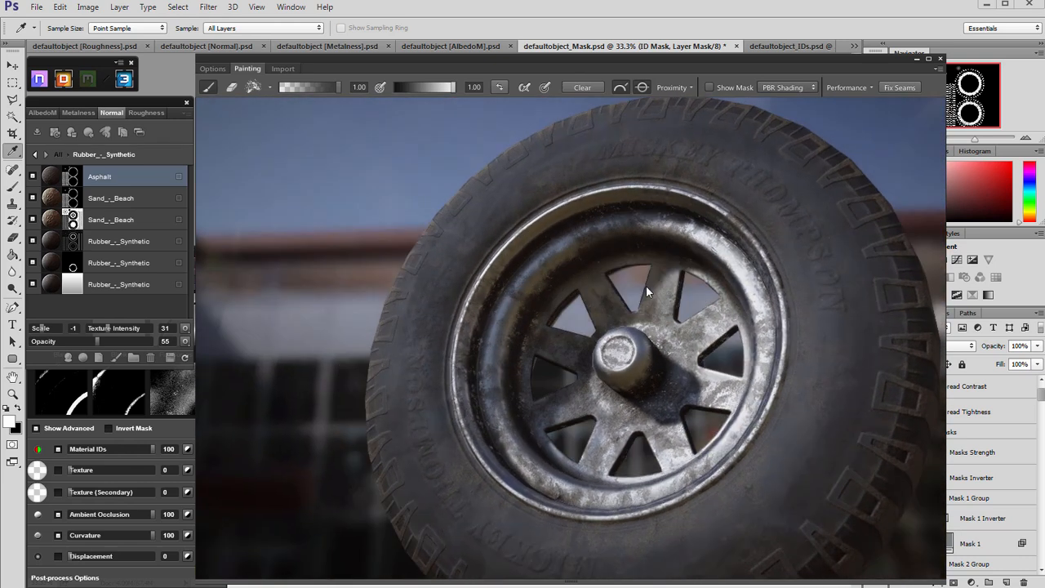
scroll(571, 322, up, 3)
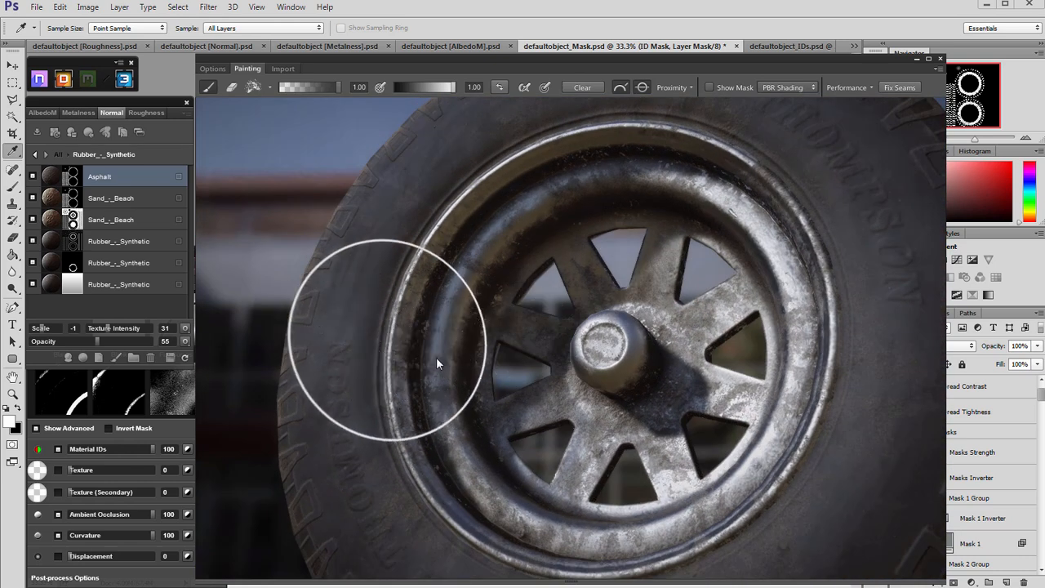
scroll(490, 303, down, 5)
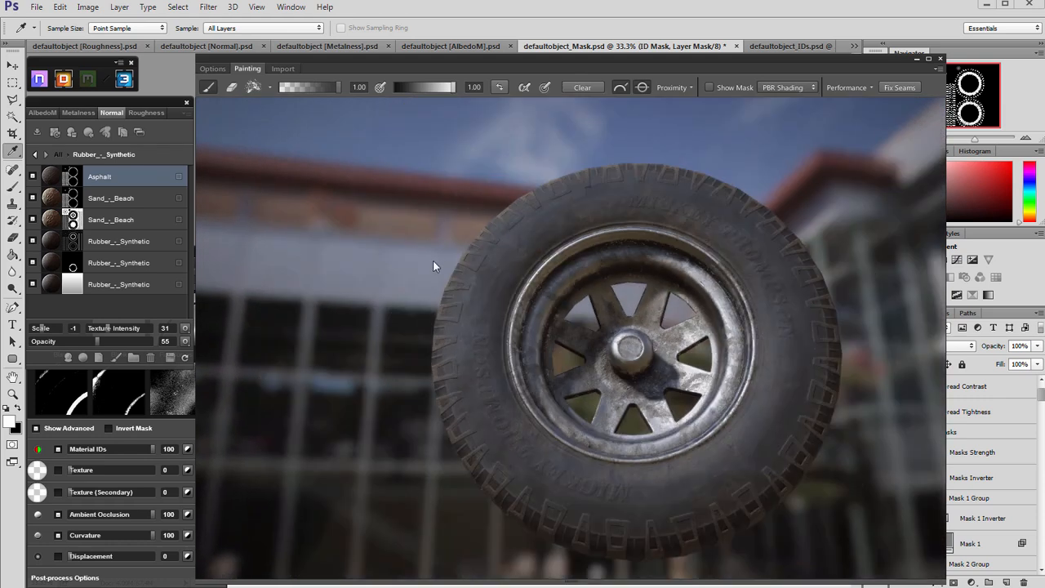
scroll(444, 303, up, 3)
drag(583, 395, 562, 385)
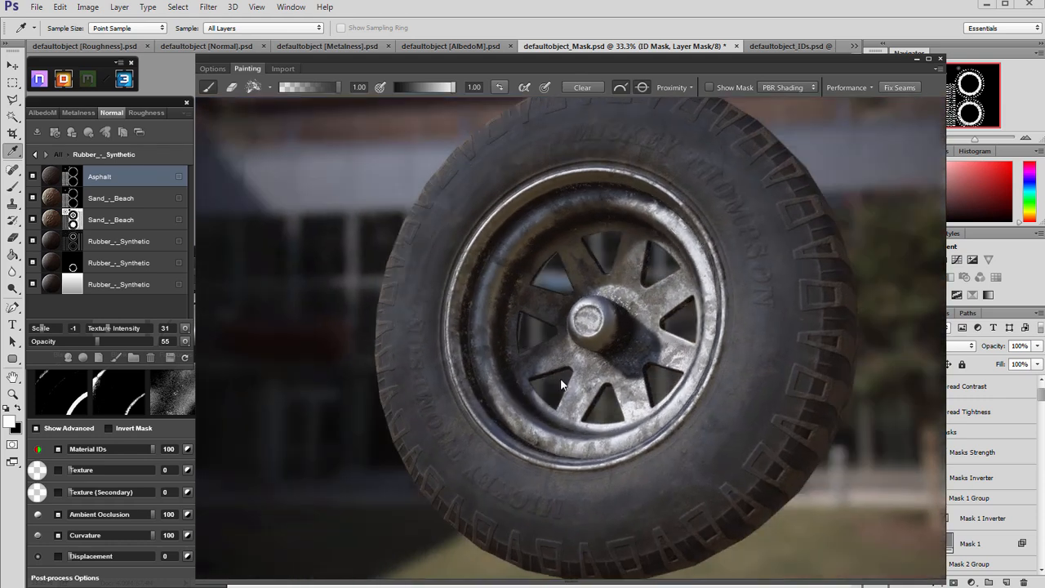
mouse_move(623, 274)
mouse_down()
mouse_move(560, 278)
mouse_move(568, 272)
mouse_move(536, 385)
mouse_up()
scroll(698, 320, down, 2)
mouse_move(488, 347)
mouse_down()
mouse_move(572, 381)
mouse_move(393, 328)
mouse_move(383, 345)
mouse_move(574, 352)
mouse_move(659, 441)
mouse_move(479, 245)
mouse_up()
scroll(400, 345, up, 3)
scroll(604, 356, down, 3)
scroll(574, 354, up, 2)
scroll(478, 245, down, 4)
scroll(600, 341, up, 4)
mouse_move(600, 342)
mouse_down()
mouse_move(583, 303)
mouse_move(591, 326)
mouse_move(566, 315)
mouse_up()
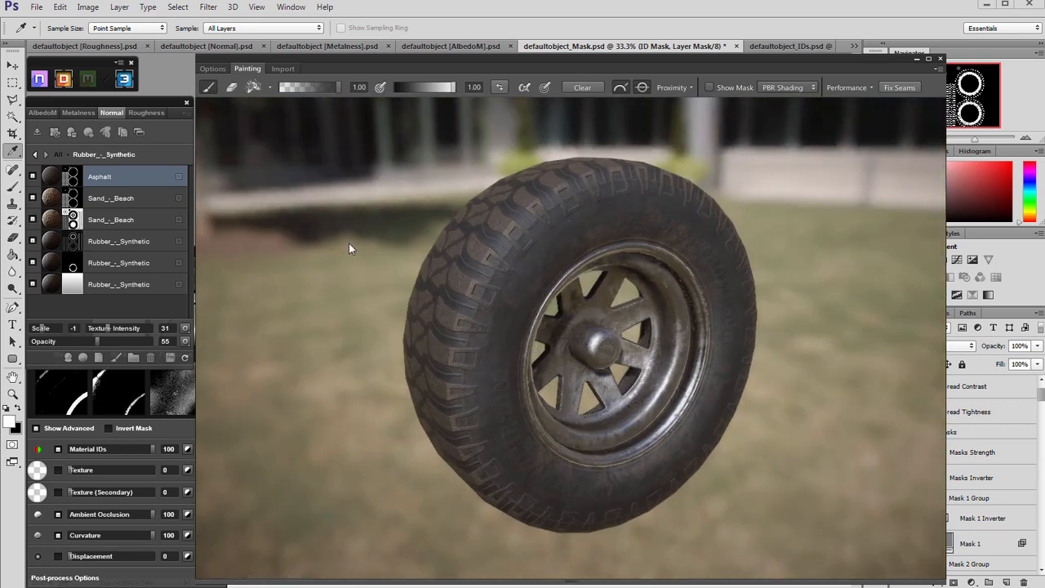
- Preview the wheel against the solid backdrop, return to the photographic environment and inspect the tyre and rim
scroll(347, 258, down, 2)
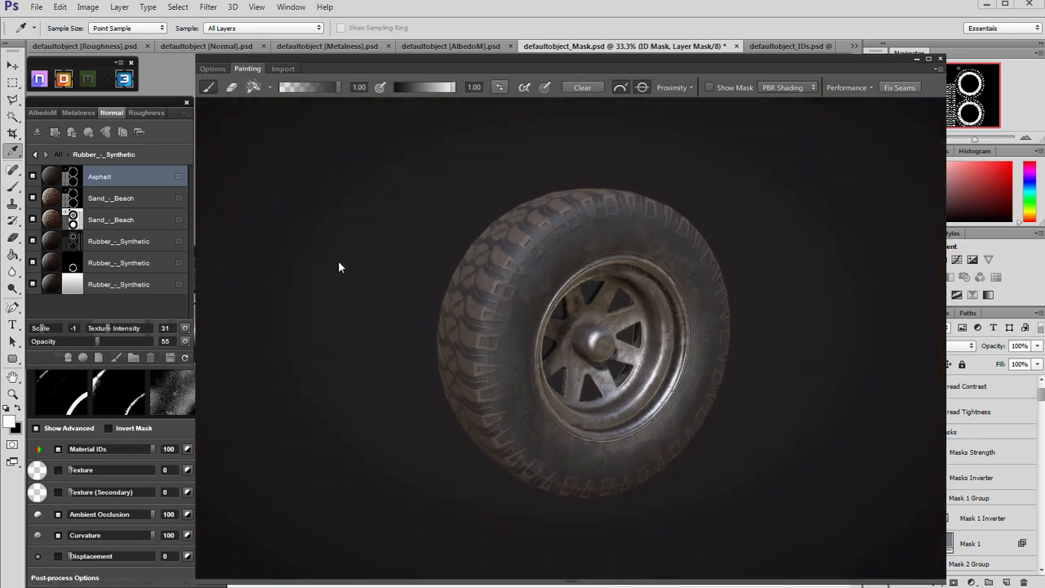
mouse_move(343, 268)
mouse_down()
mouse_move(329, 259)
mouse_move(542, 258)
mouse_move(253, 239)
mouse_move(326, 244)
mouse_move(392, 269)
mouse_move(365, 280)
mouse_up()
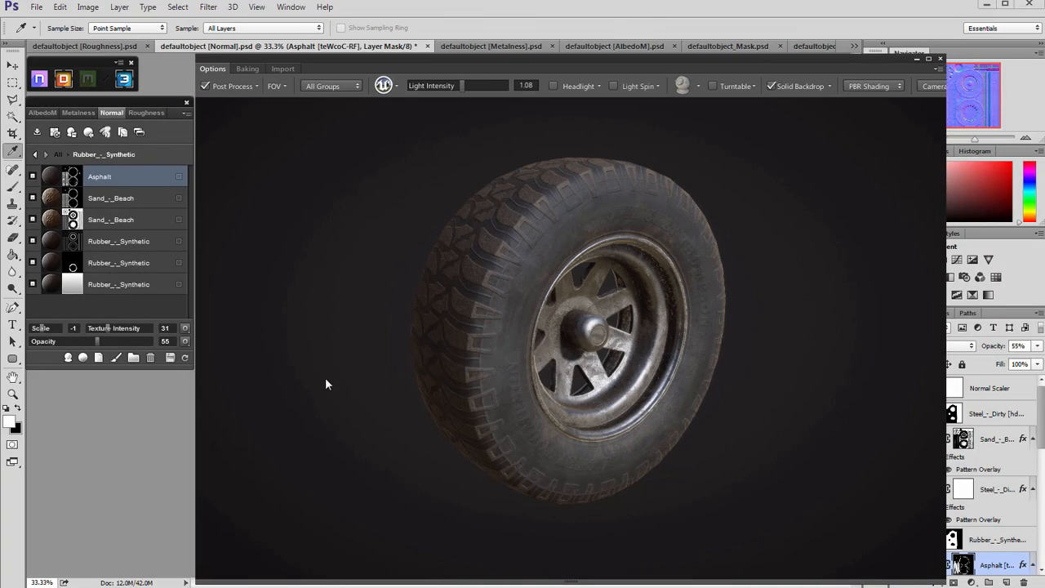
drag(325, 377, 381, 391)
scroll(383, 390, up, 3)
key(b)
drag(530, 258, 553, 249)
drag(568, 330, 289, 275)
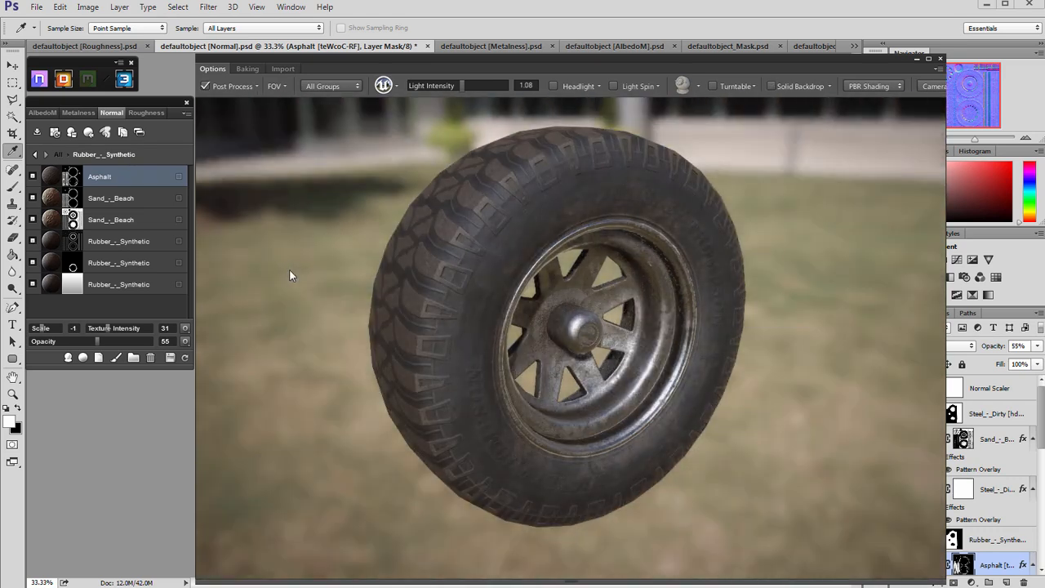
- Set the lower Sand_-_Beach layer's albedo colour to #695e4b and check the wheel from near and far
click(115, 220)
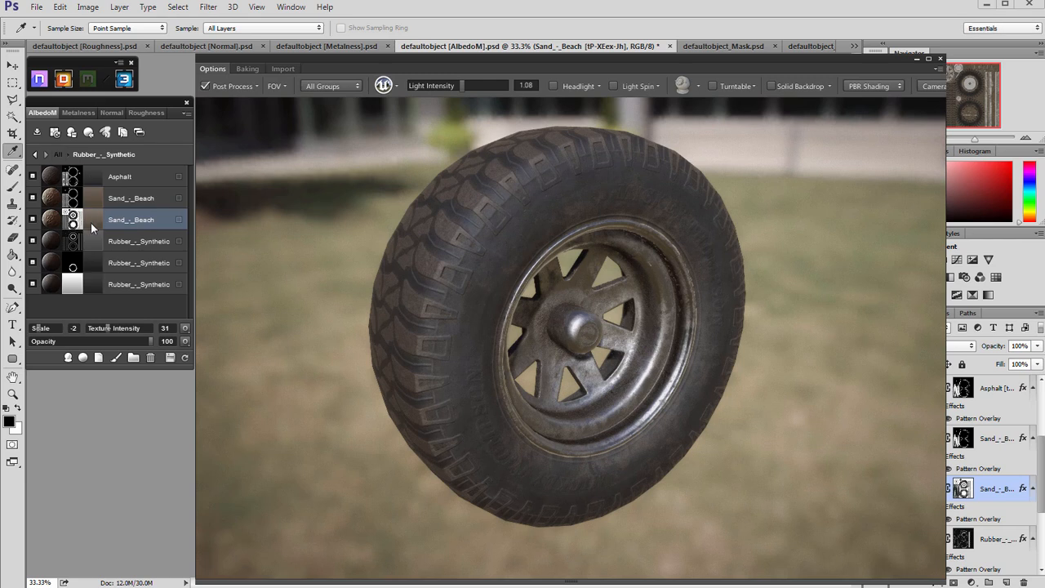
click(99, 218)
drag(918, 426, 917, 413)
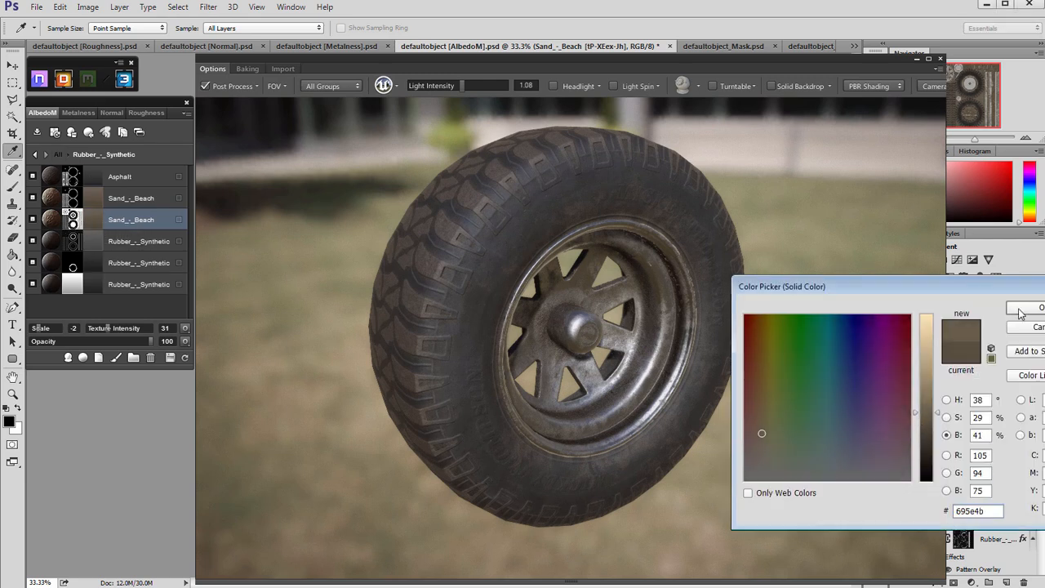
click(1028, 308)
click(687, 310)
drag(361, 372, 431, 423)
scroll(412, 376, down, 5)
scroll(378, 357, up, 8)
drag(406, 402, 394, 362)
scroll(386, 359, down, 3)
scroll(388, 357, up, 2)
- Compare the wheel with post-processing off and on, then apply the 01 - Clean post-process preset
click(244, 88)
click(256, 87)
click(231, 87)
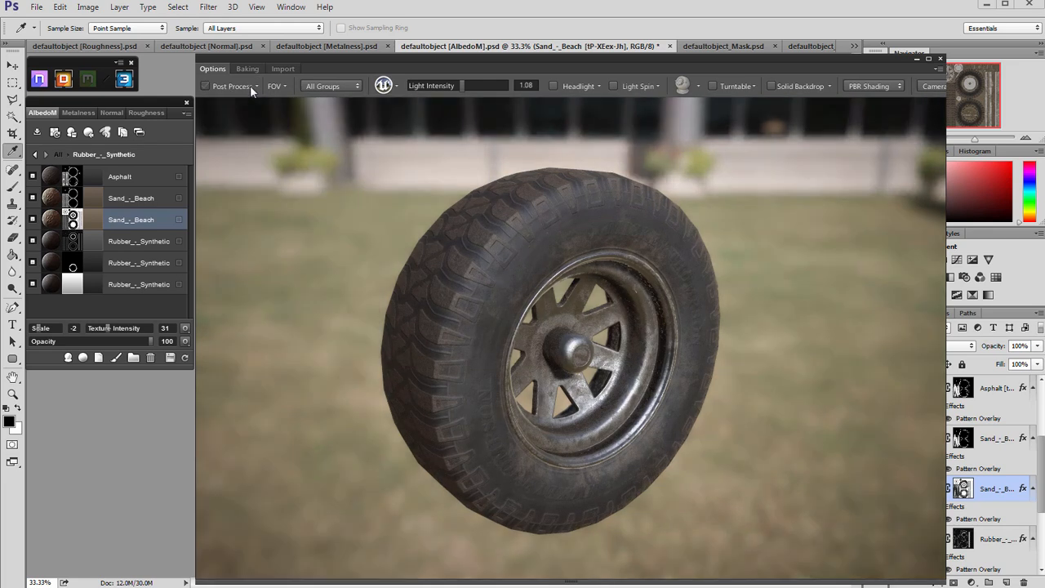
click(250, 85)
click(257, 85)
click(255, 119)
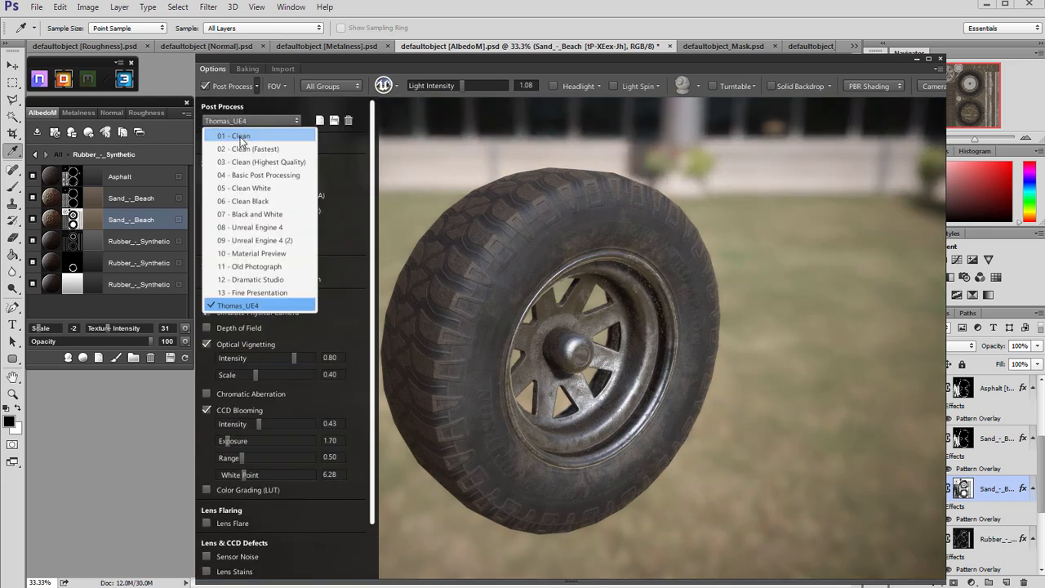
click(247, 134)
drag(482, 237, 436, 260)
key(b)
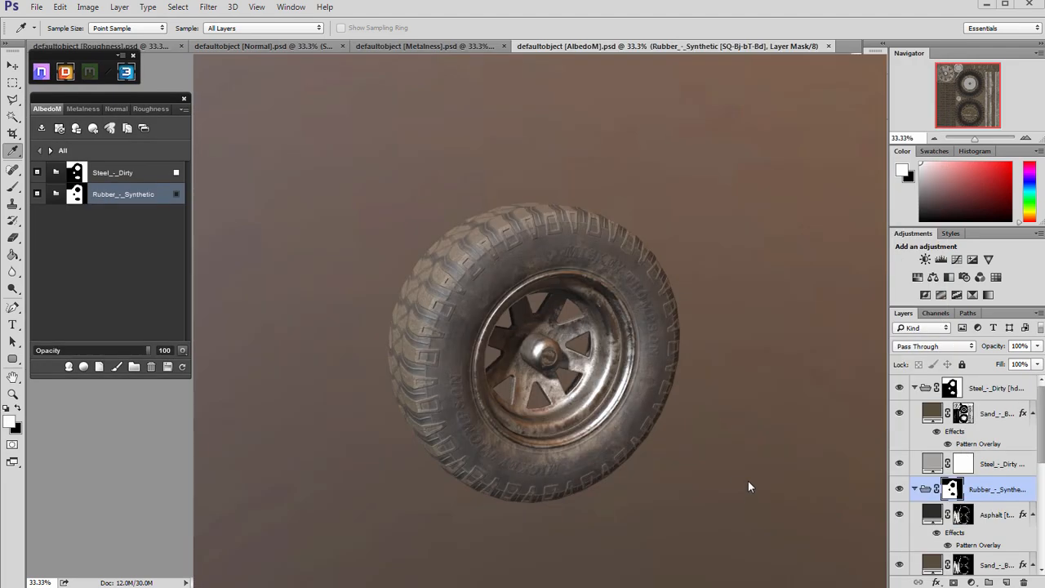
- Open the texture Exporter and review the output path and base file name
click(42, 131)
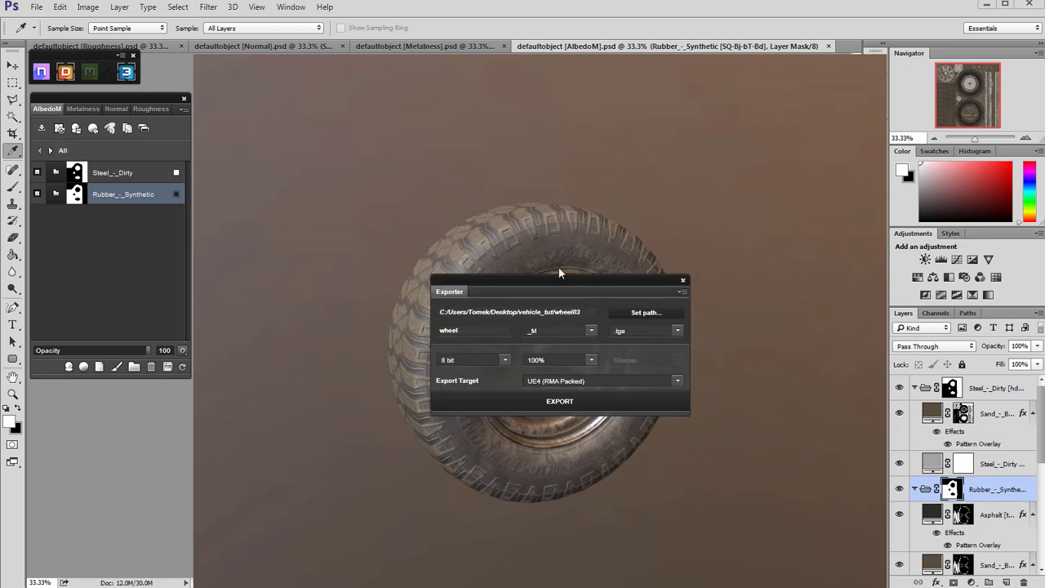
drag(549, 281, 489, 246)
drag(529, 279, 392, 277)
click(528, 277)
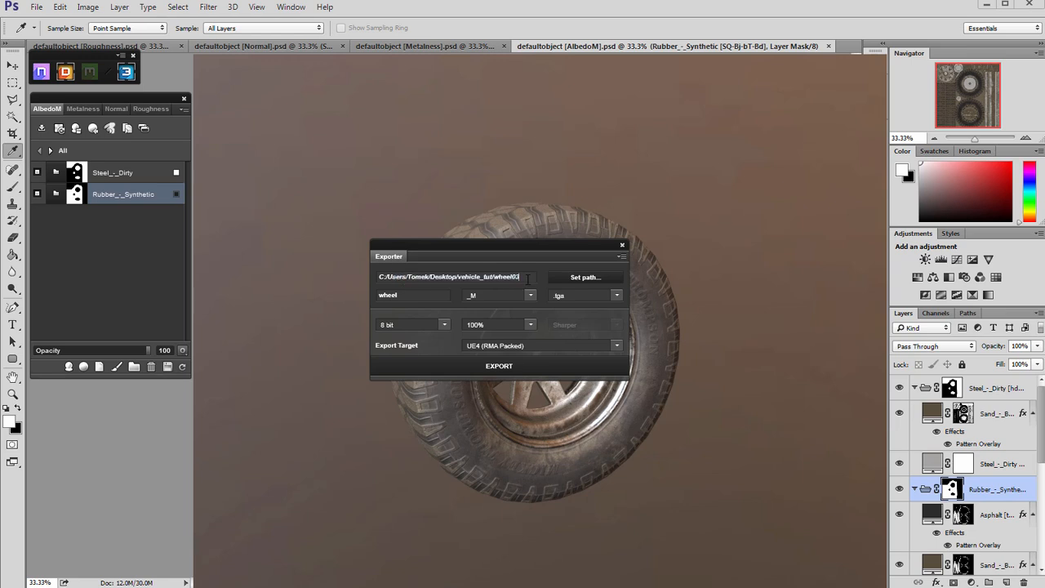
drag(400, 296, 361, 300)
click(409, 295)
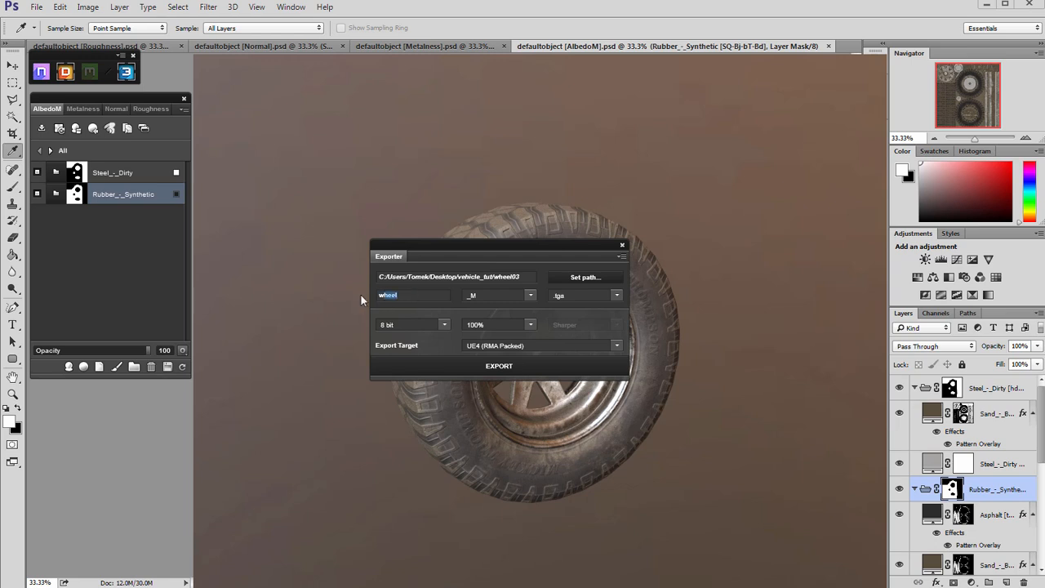
- Choose _M as the exported maps' name suffix and .tga as their file format
click(531, 297)
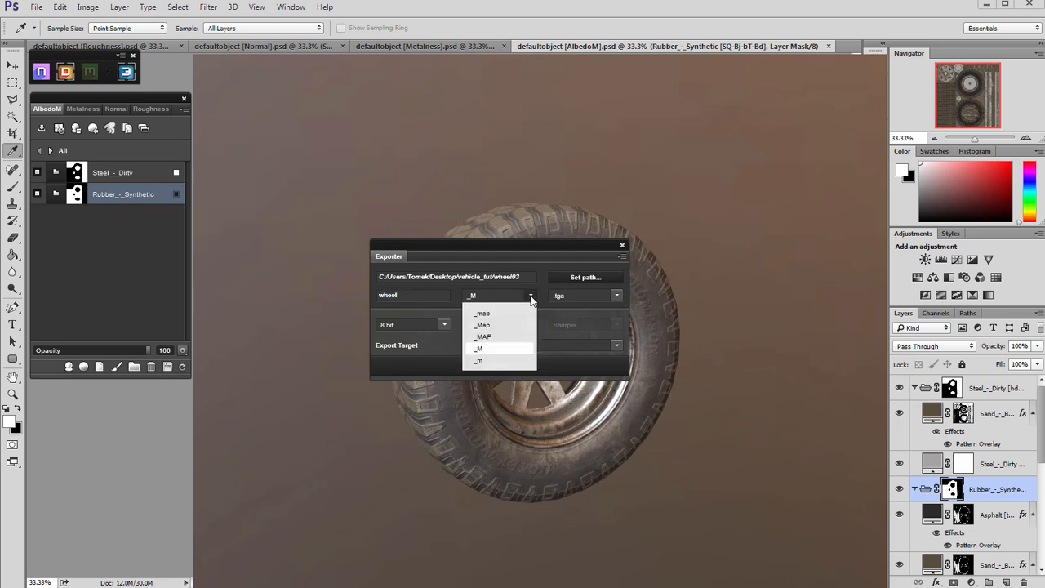
click(481, 349)
click(616, 303)
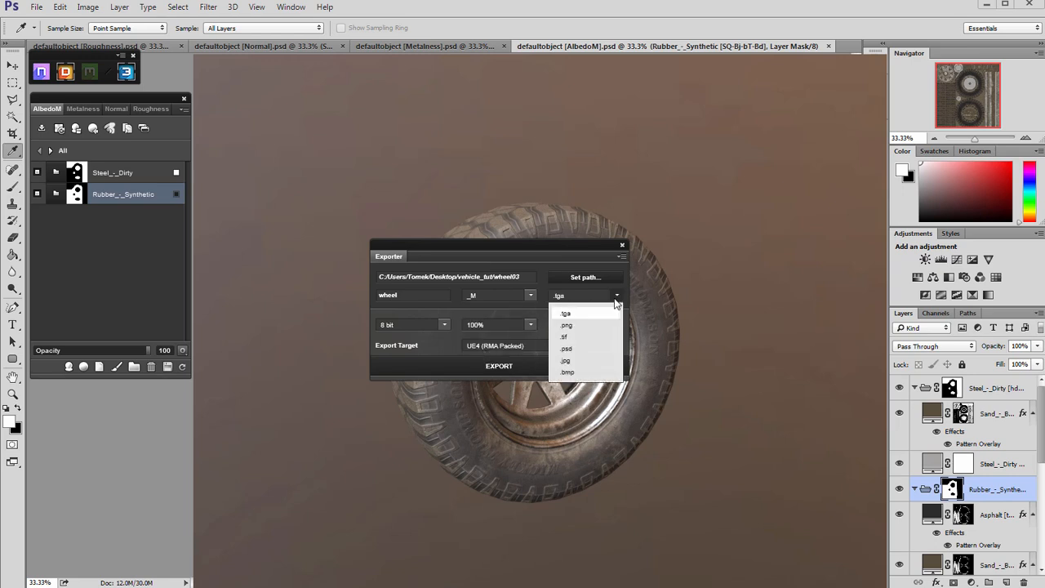
click(566, 319)
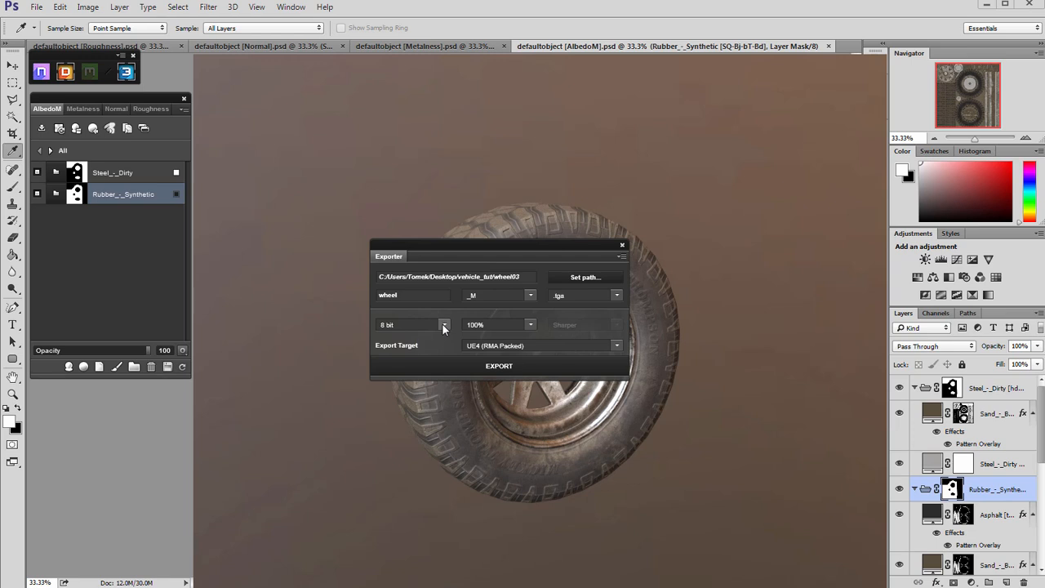
- Try a 50% export size and look through its resampling methods, then return the size to 100%
click(531, 325)
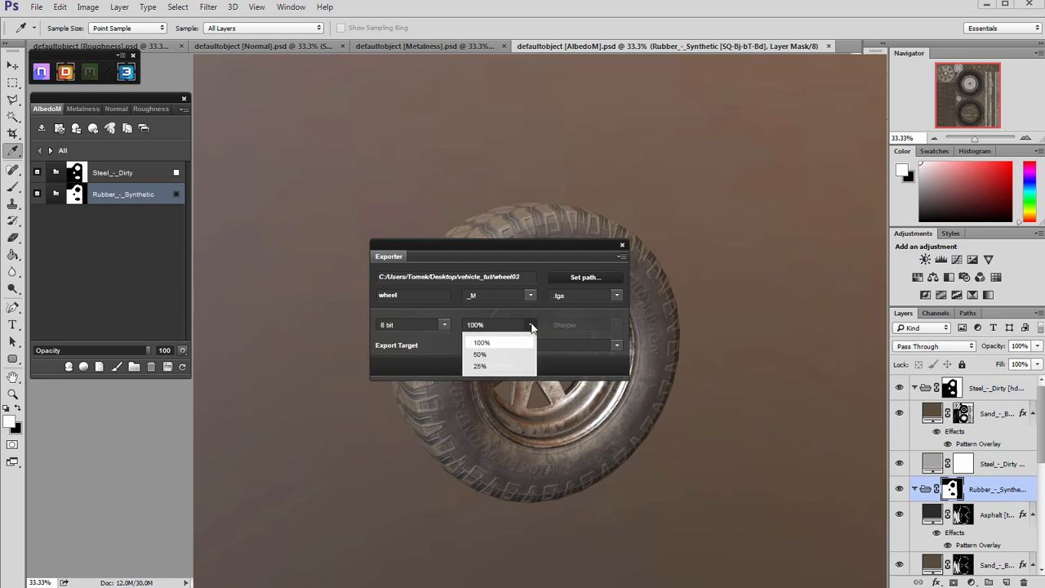
click(492, 354)
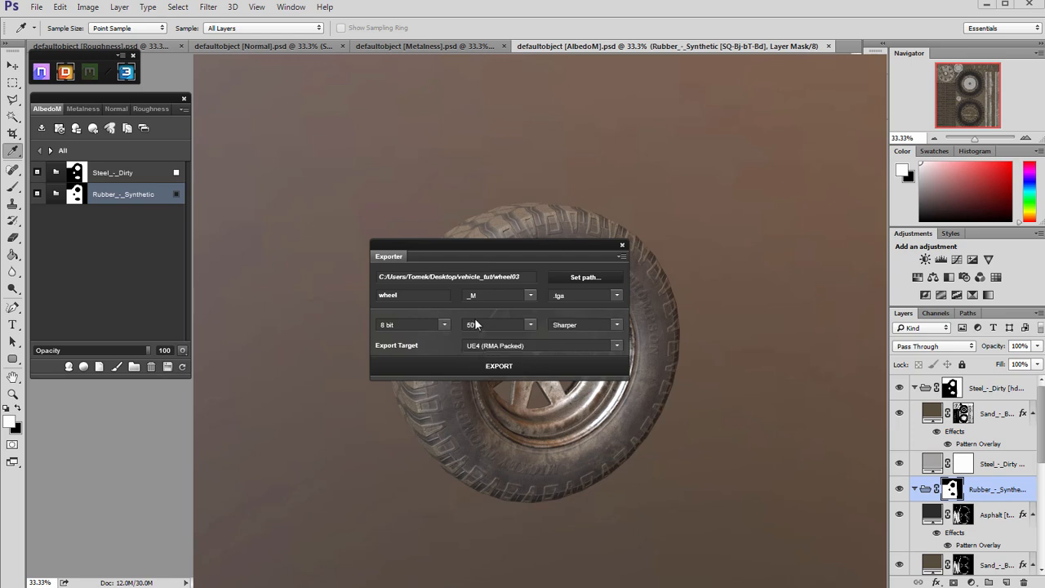
click(530, 325)
click(617, 326)
click(617, 326)
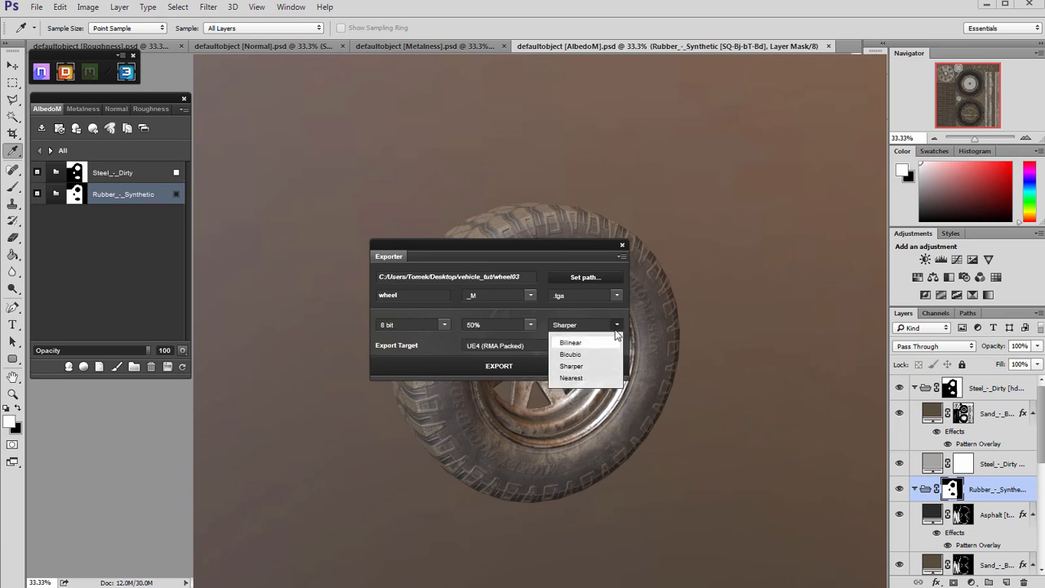
click(617, 327)
click(530, 325)
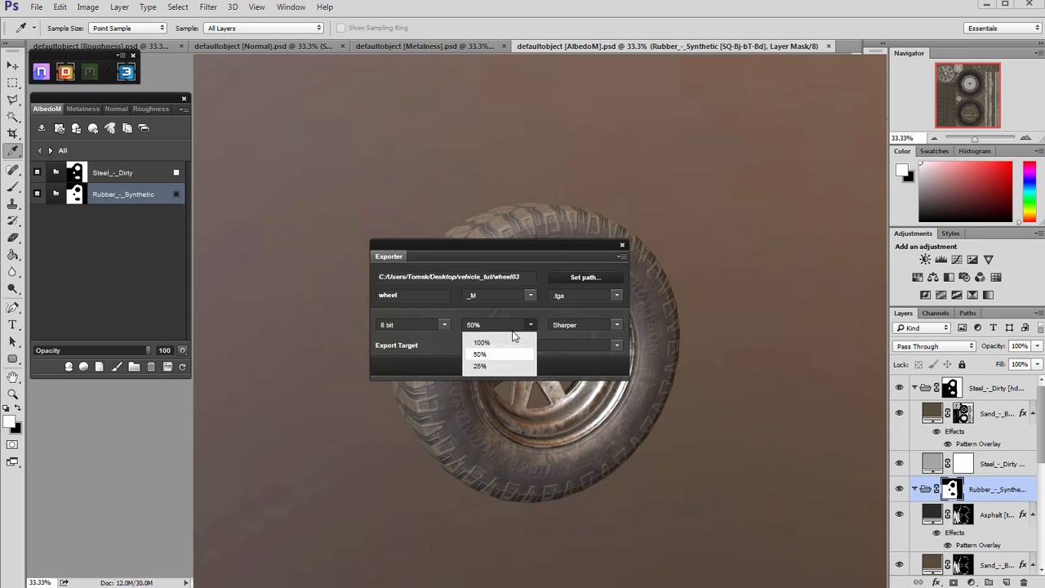
click(482, 343)
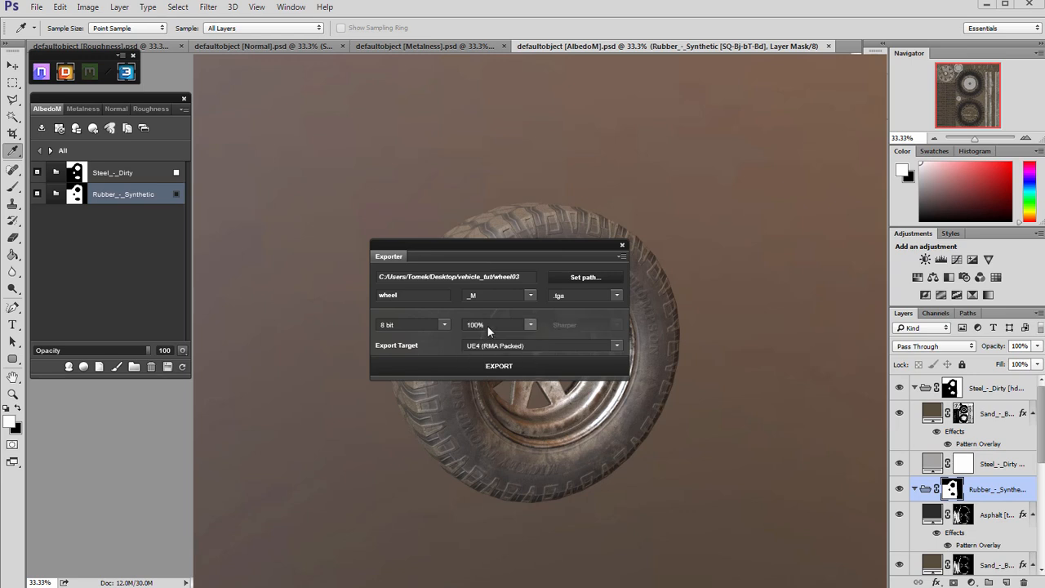
- Export the wheel maps with the UE4 (RMA Packed) target at 8 bit and 100% size, and close the Exporter
click(473, 369)
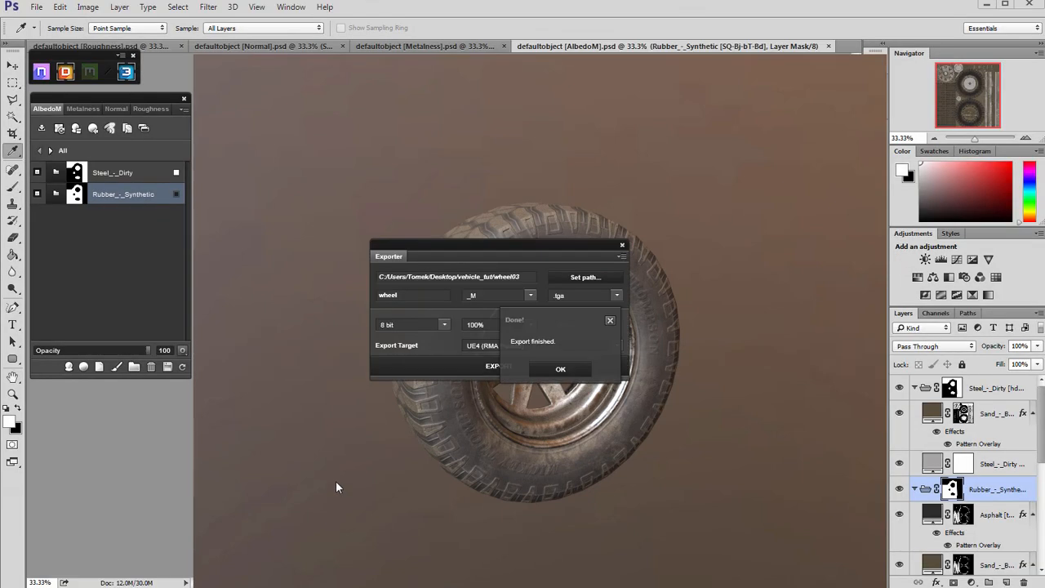
click(562, 371)
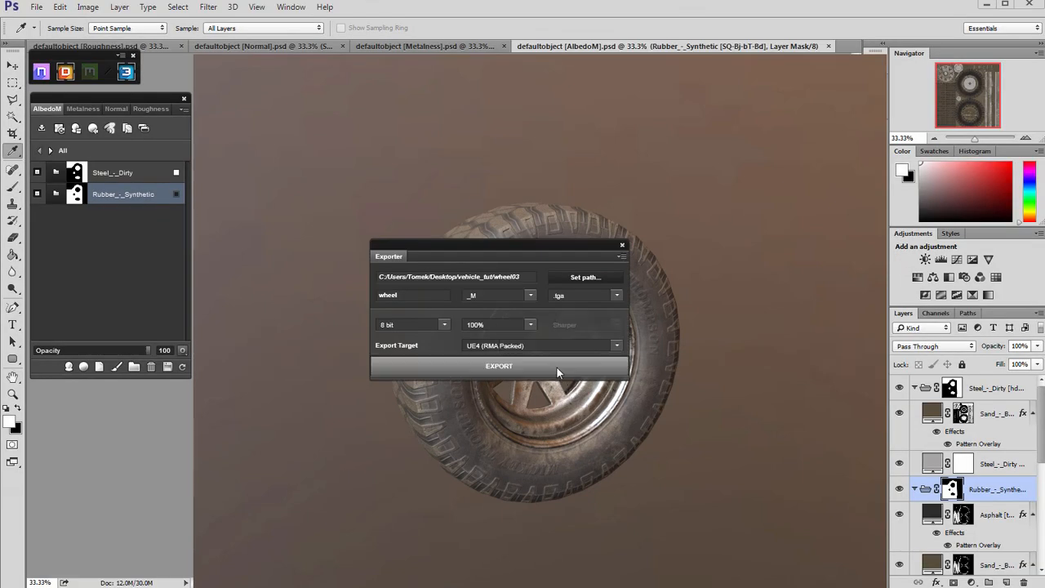
click(622, 246)
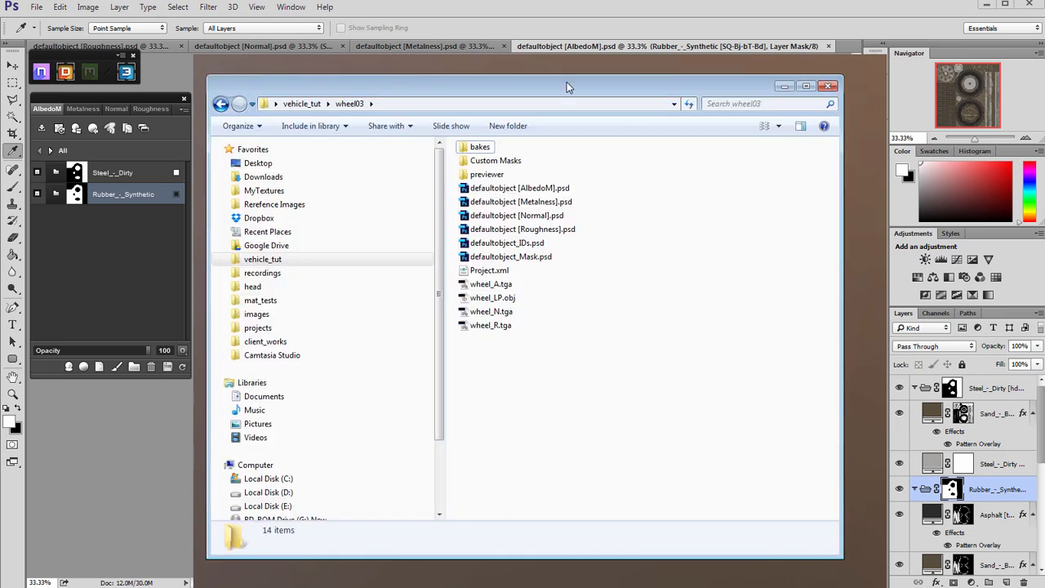
- Review the wheel_A, wheel_N and wheel_R .tga maps alongside the wheel_LP.obj model in the wheel03 folder
drag(572, 89, 575, 77)
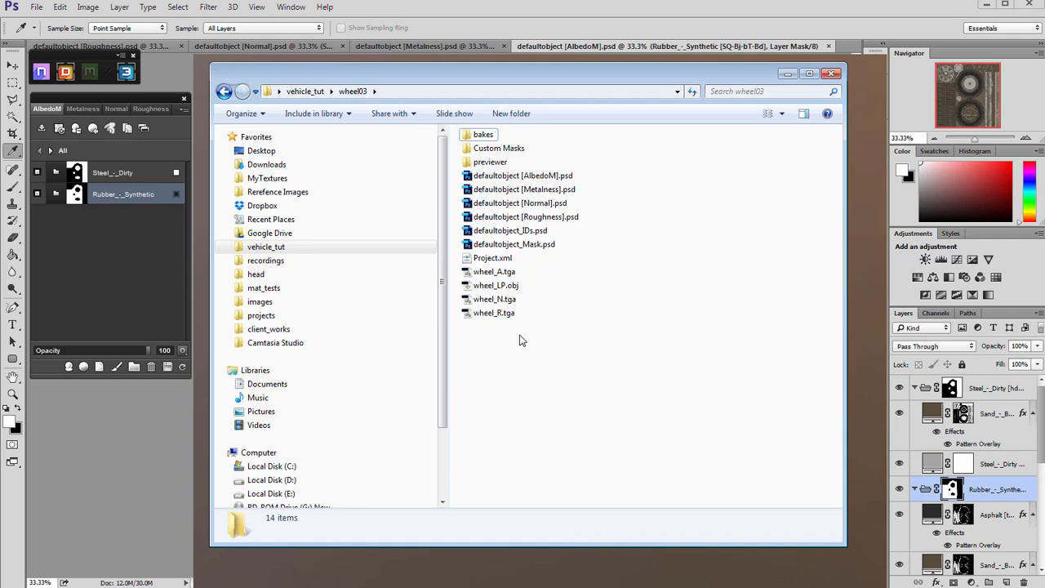
click(511, 276)
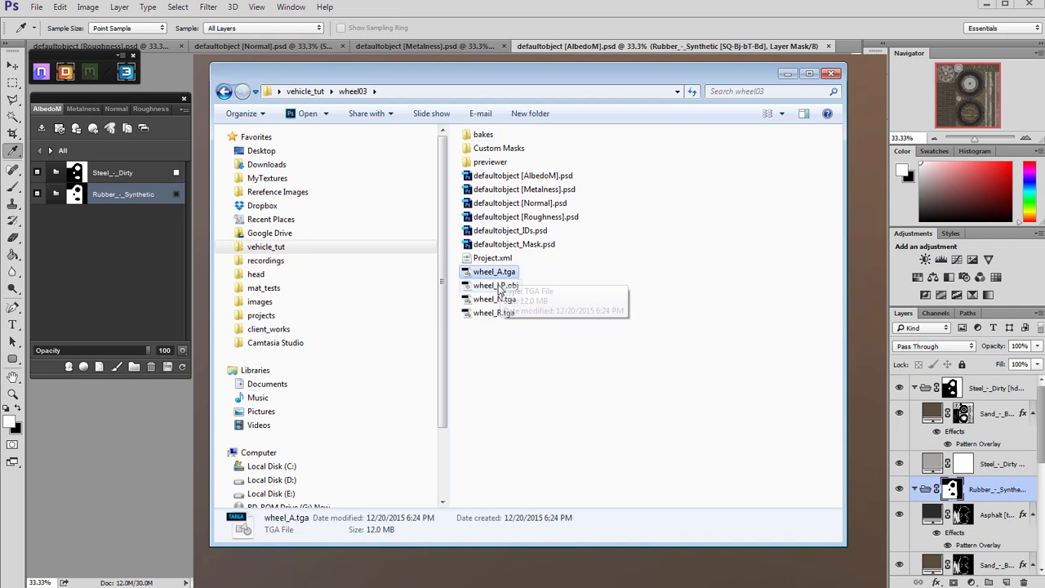
click(495, 289)
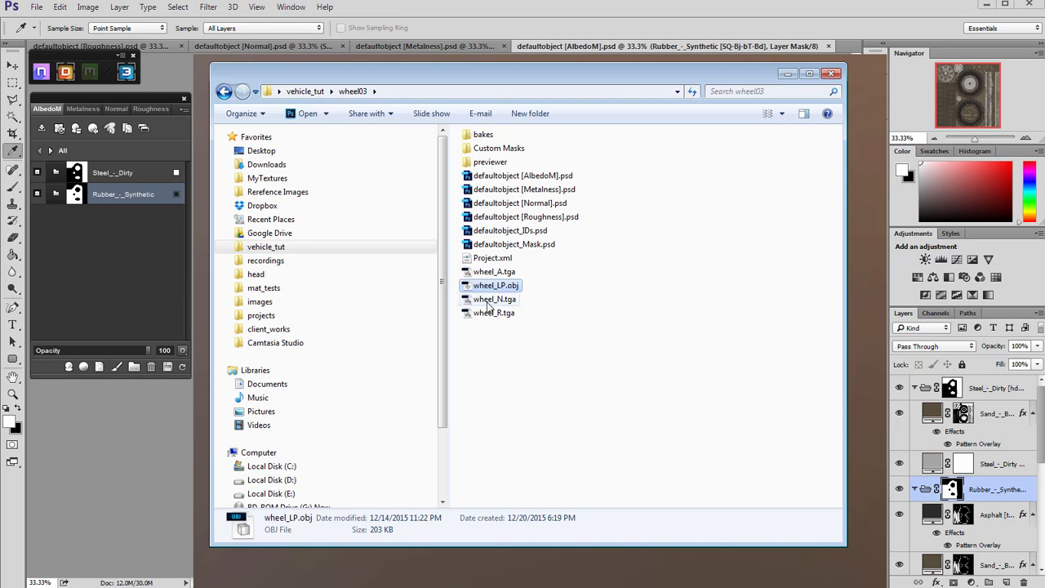
click(502, 301)
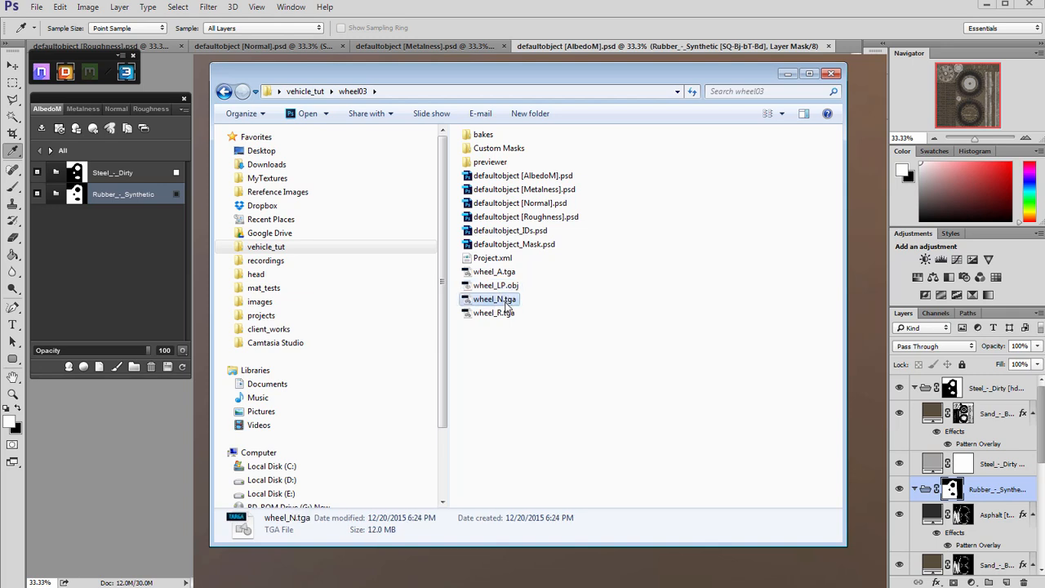
click(488, 315)
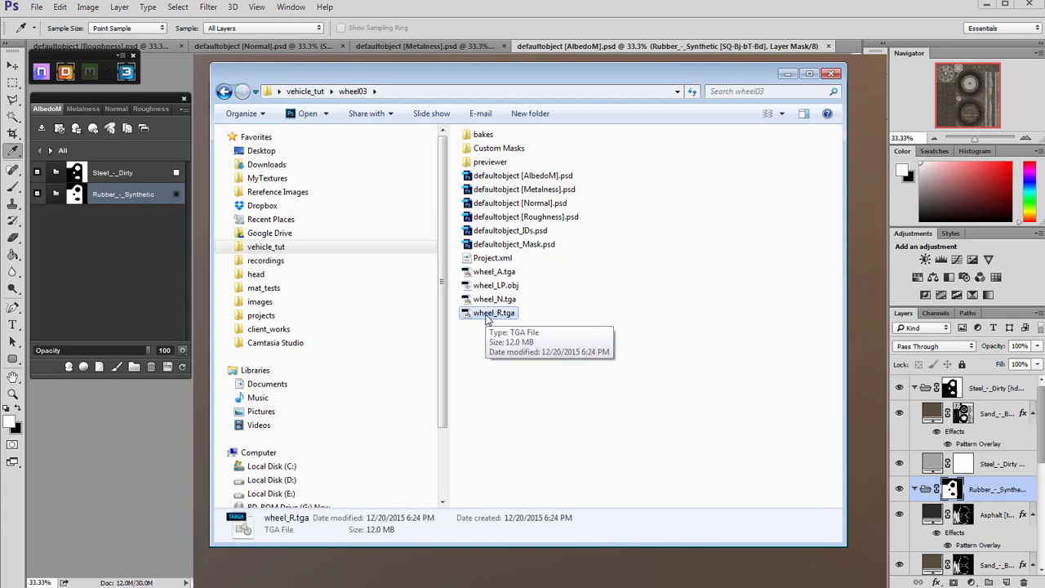
- Open wheel_R.tga from the wheel03 folder and examine its blue, green and red channels individually
double_click(498, 317)
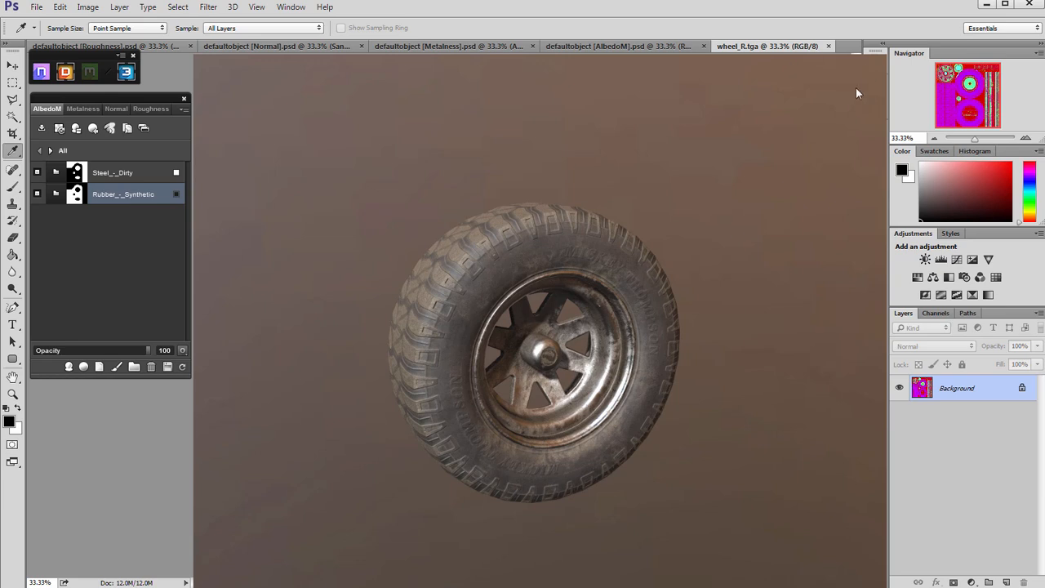
mouse_move(859, 63)
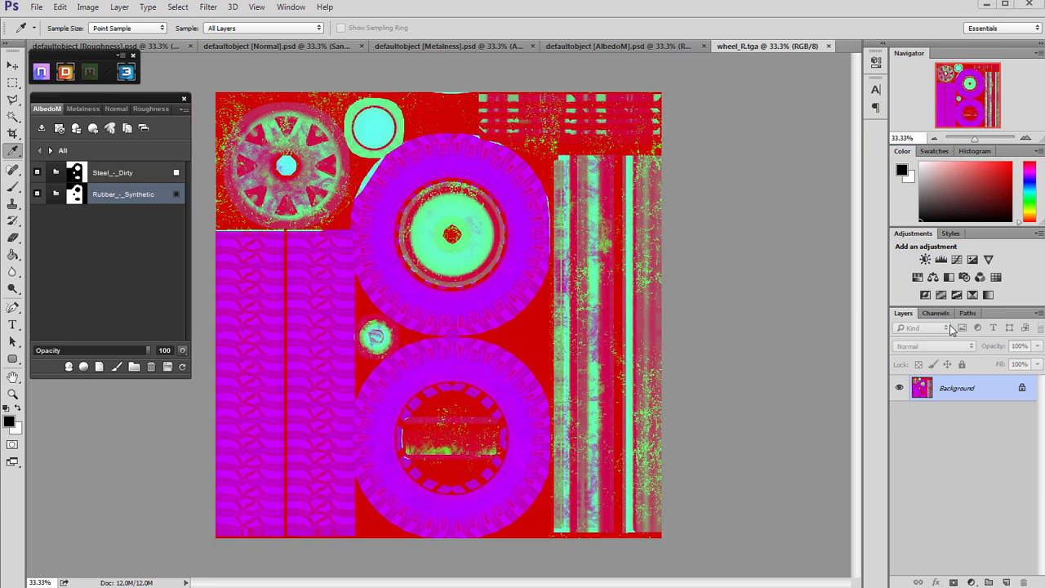
click(936, 313)
click(939, 404)
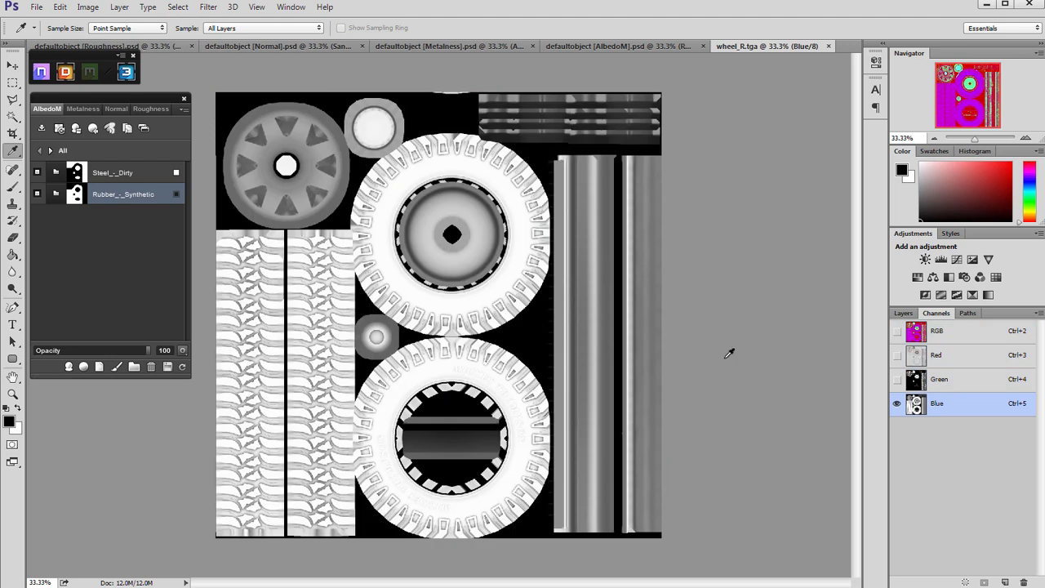
click(957, 382)
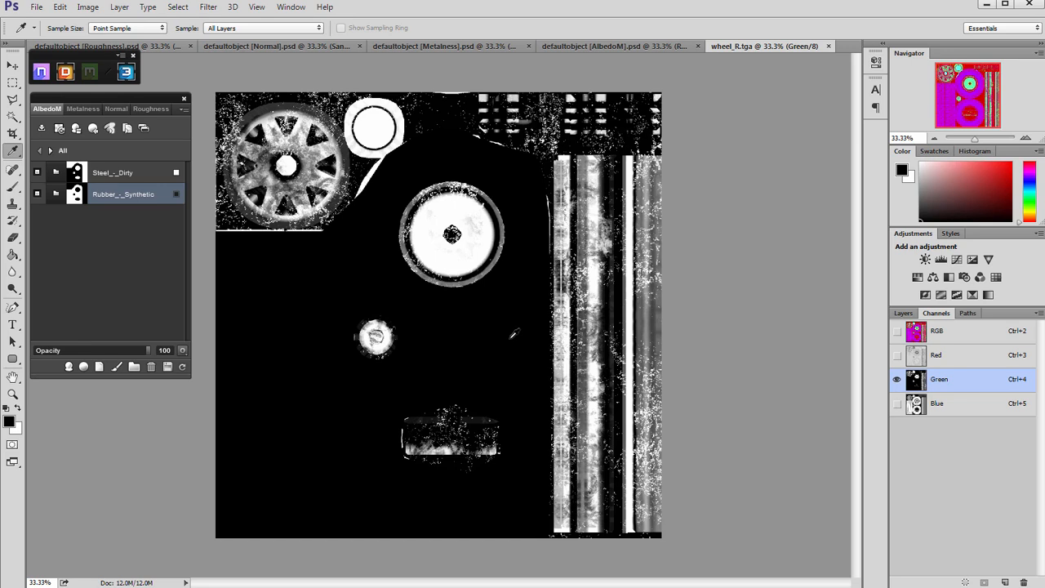
click(962, 365)
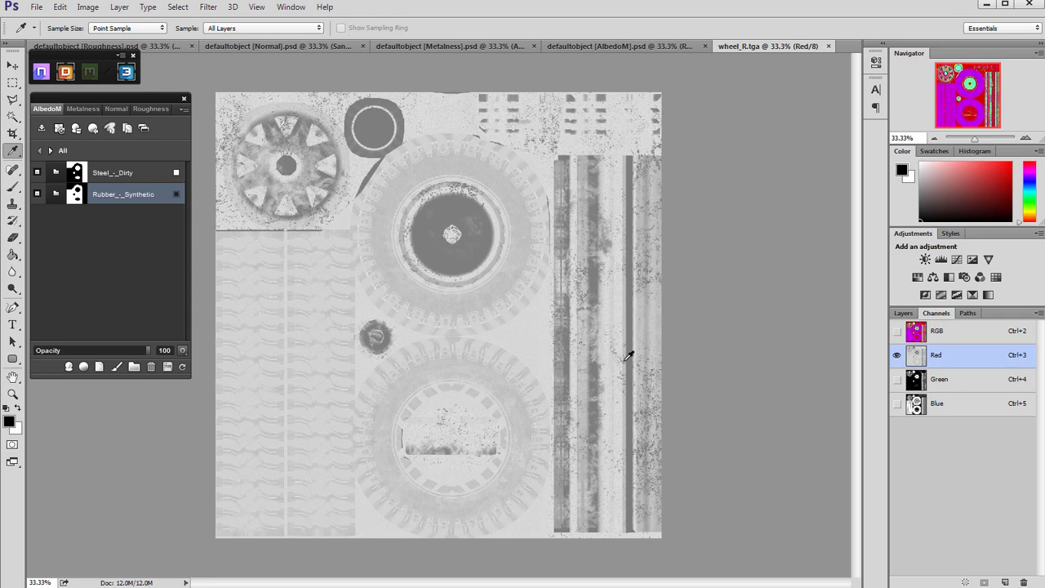
click(947, 377)
click(939, 404)
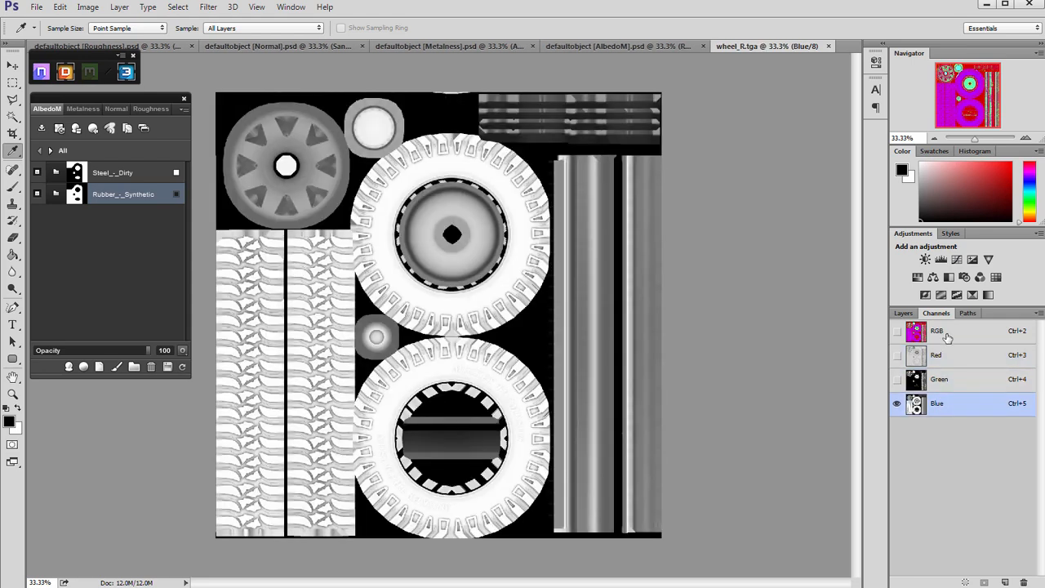
- Return wheel_R.tga to its RGB composite view and close the document
click(947, 335)
click(903, 313)
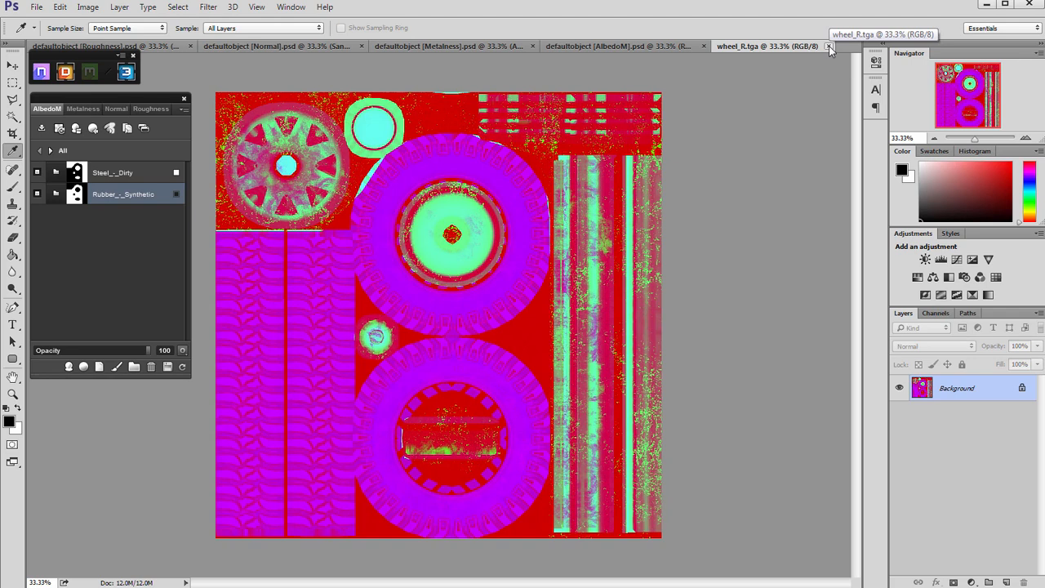
click(828, 47)
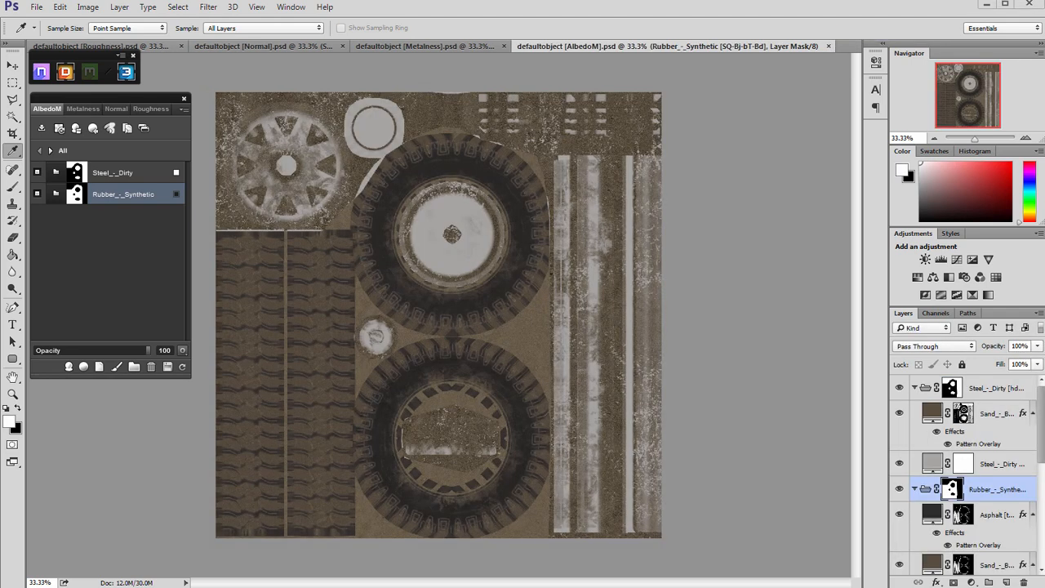